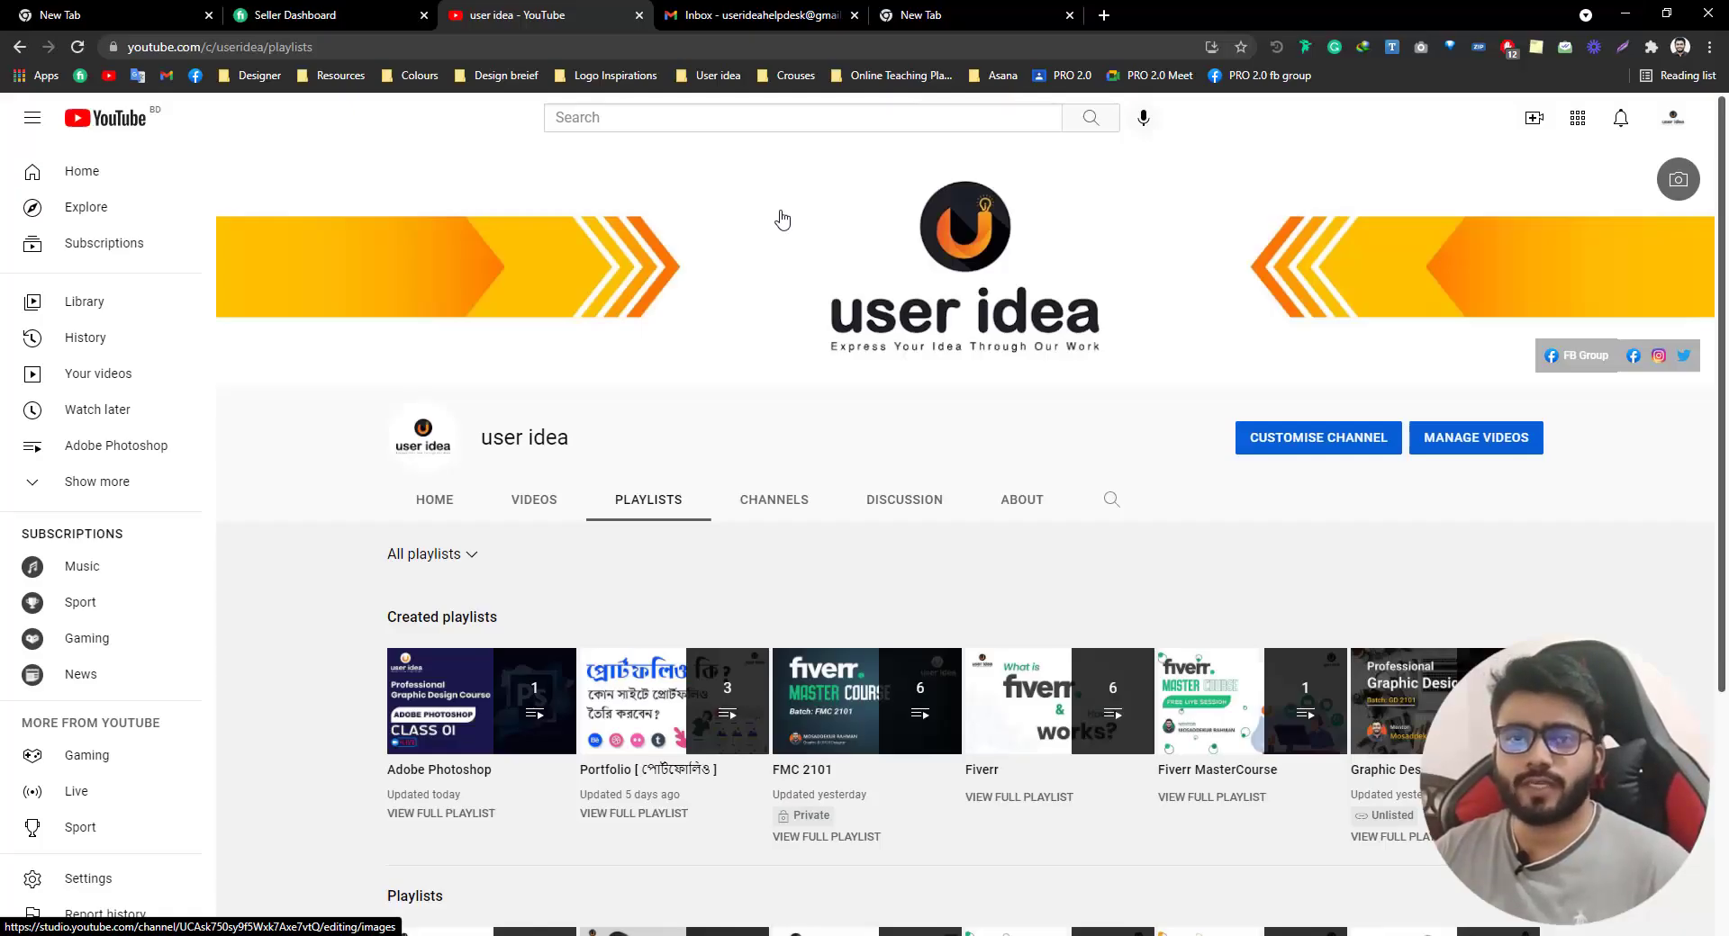
# Go to tumblr.com in the empty browser tab and open the account sign-up form
pyautogui.click(1004, 12)
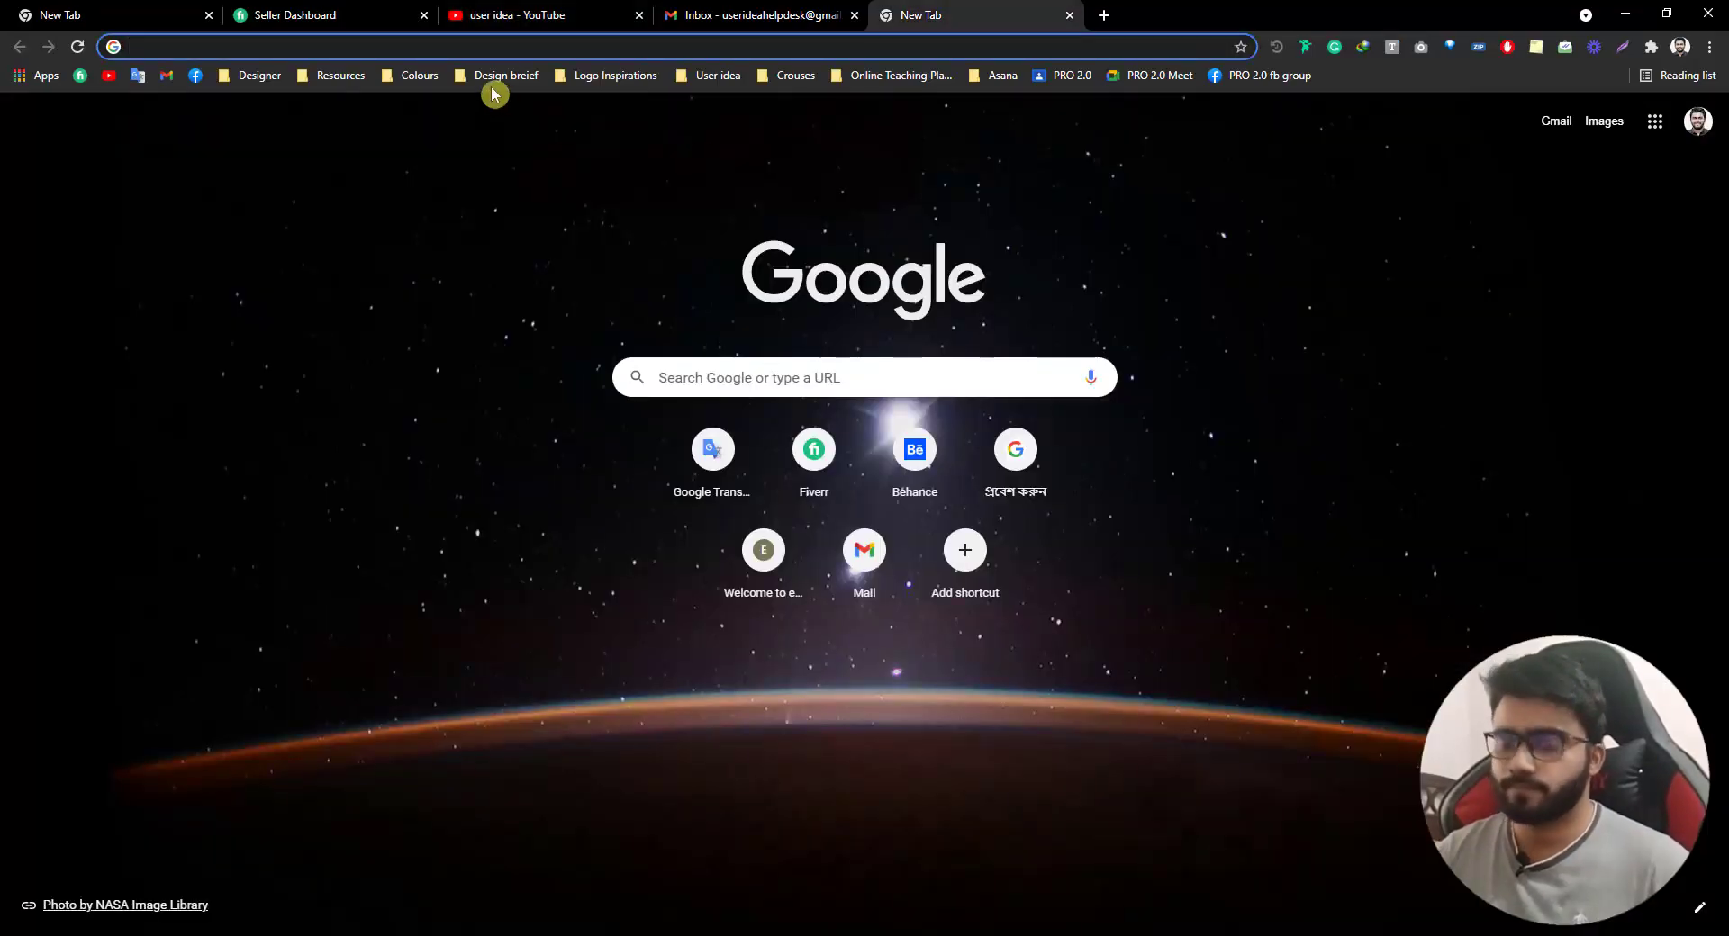
pyautogui.write('tumblr')
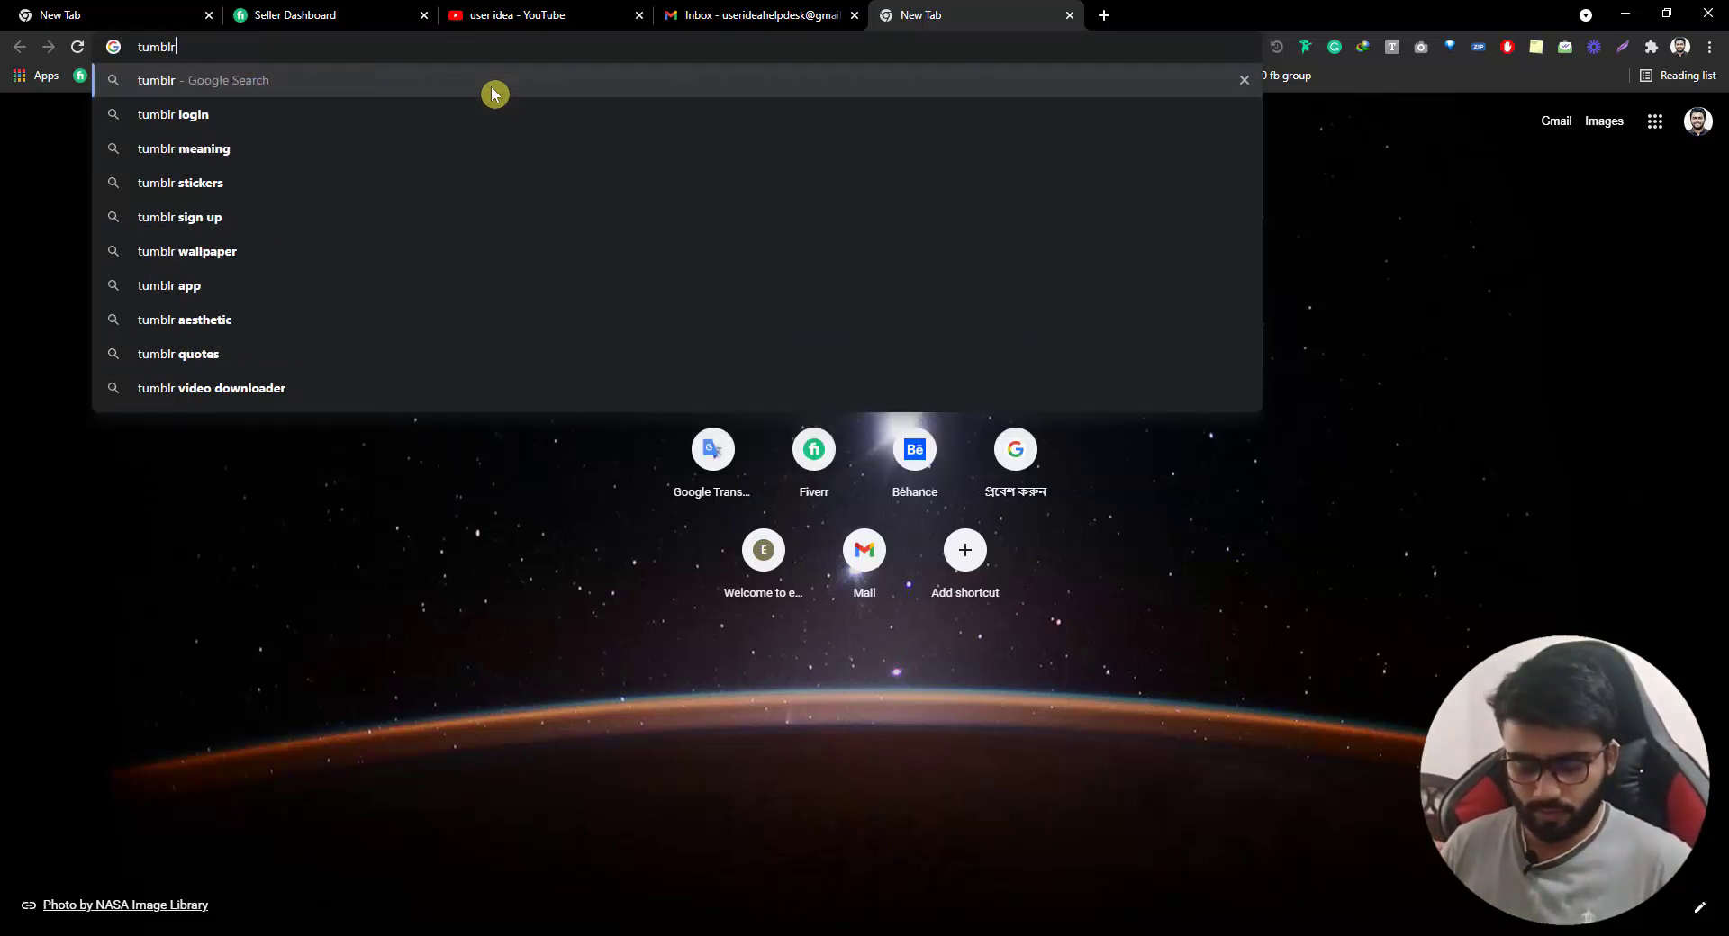
pyautogui.write('.com')
pyautogui.press('Return')
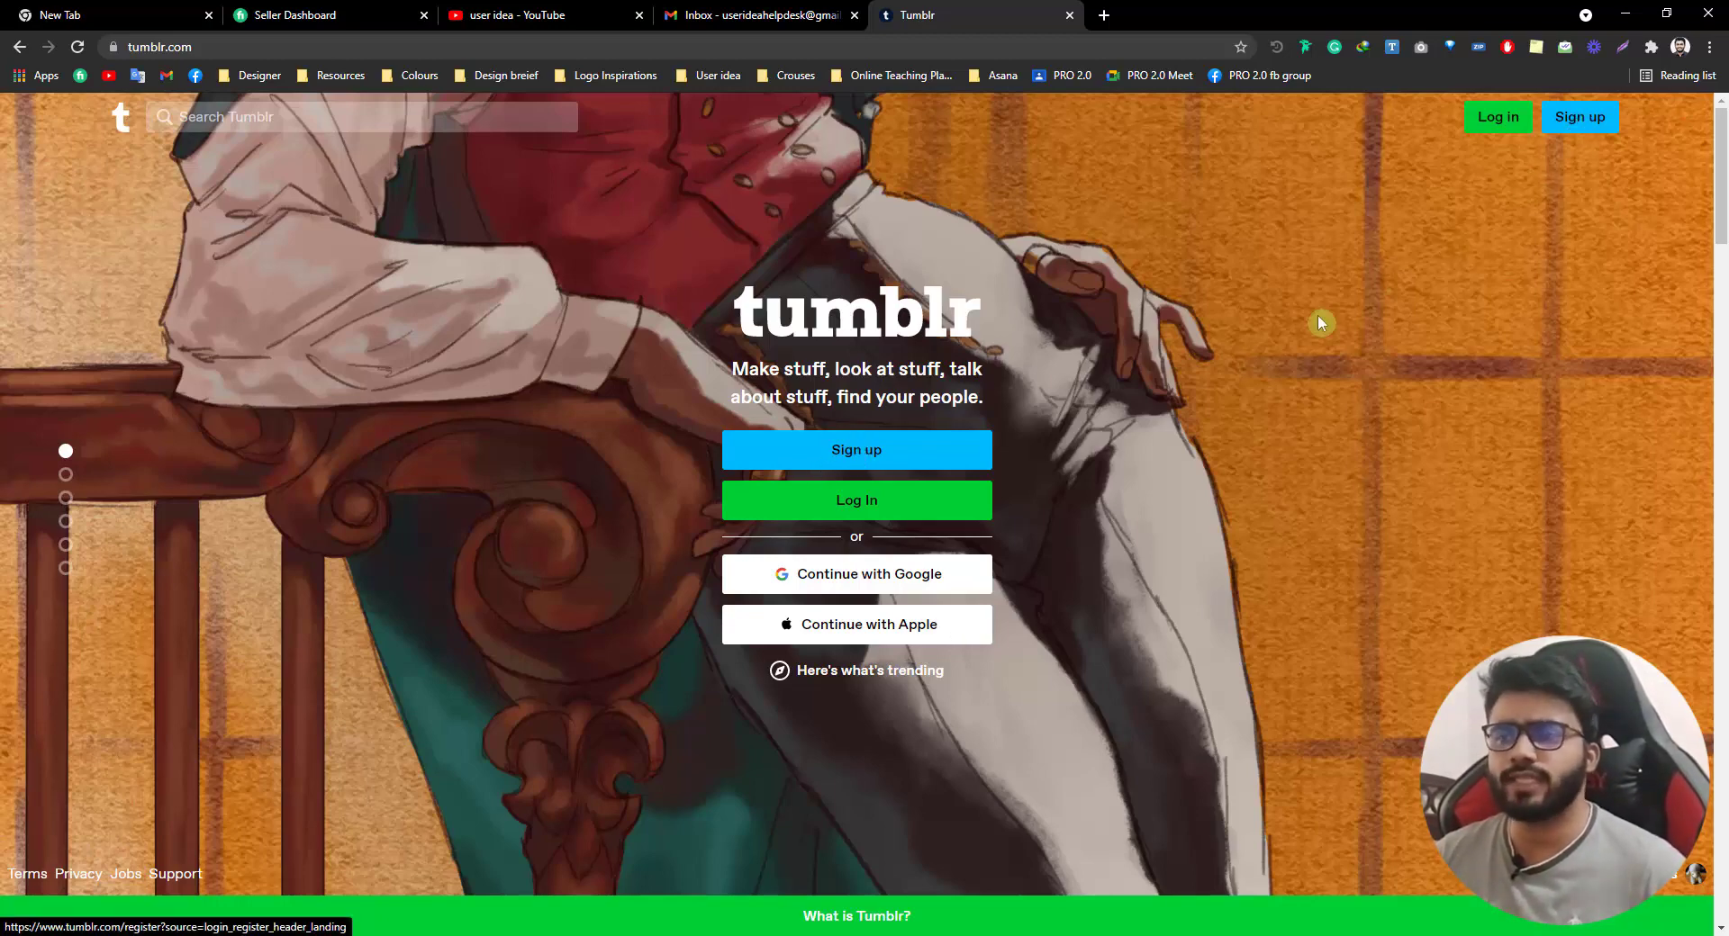
pyautogui.click(911, 453)
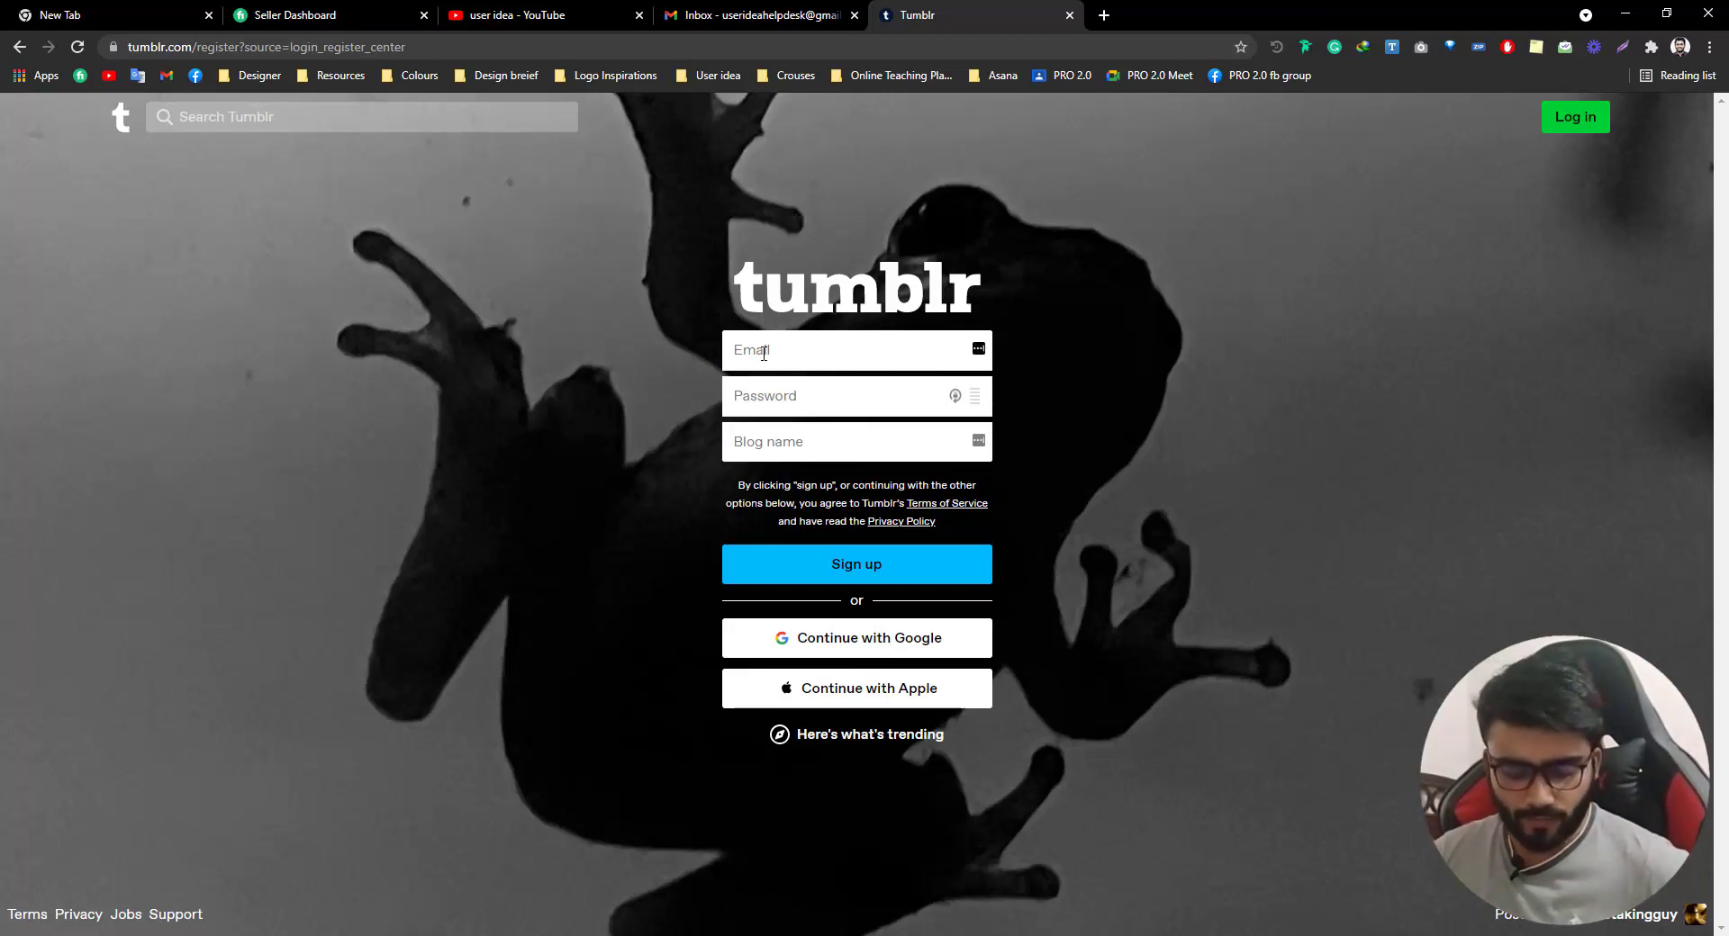
# Fill in the account e-mail and the account password in the sign-up form
pyautogui.hotkey('ctrl', 'v')
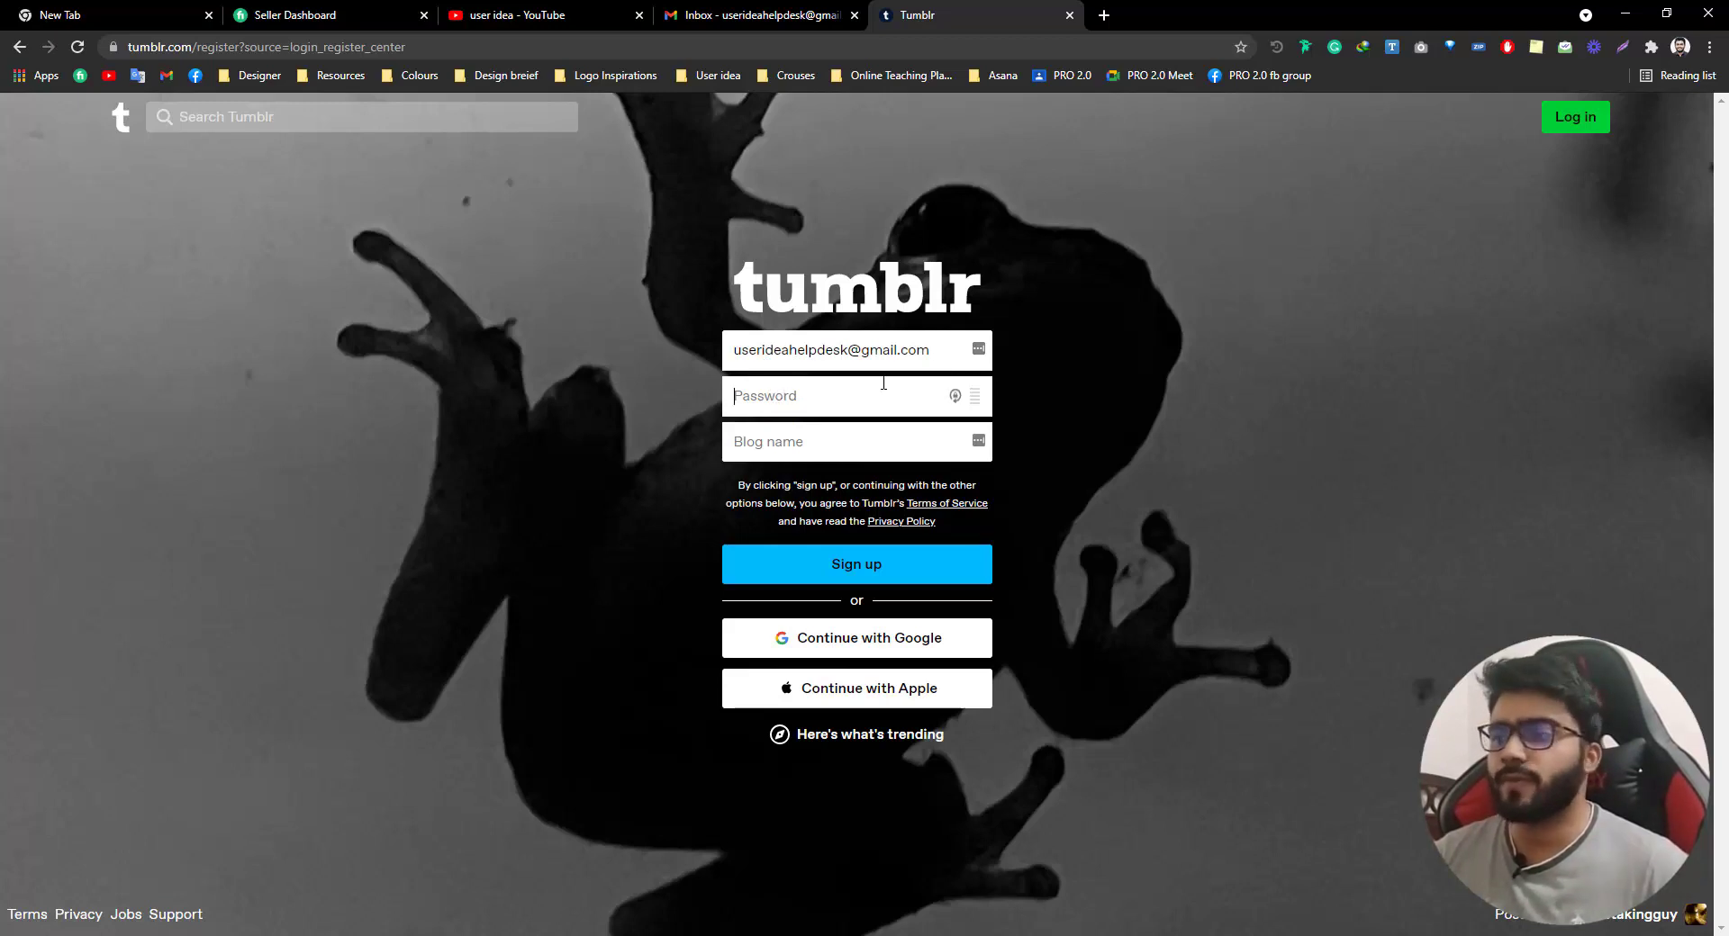
pyautogui.click(975, 399)
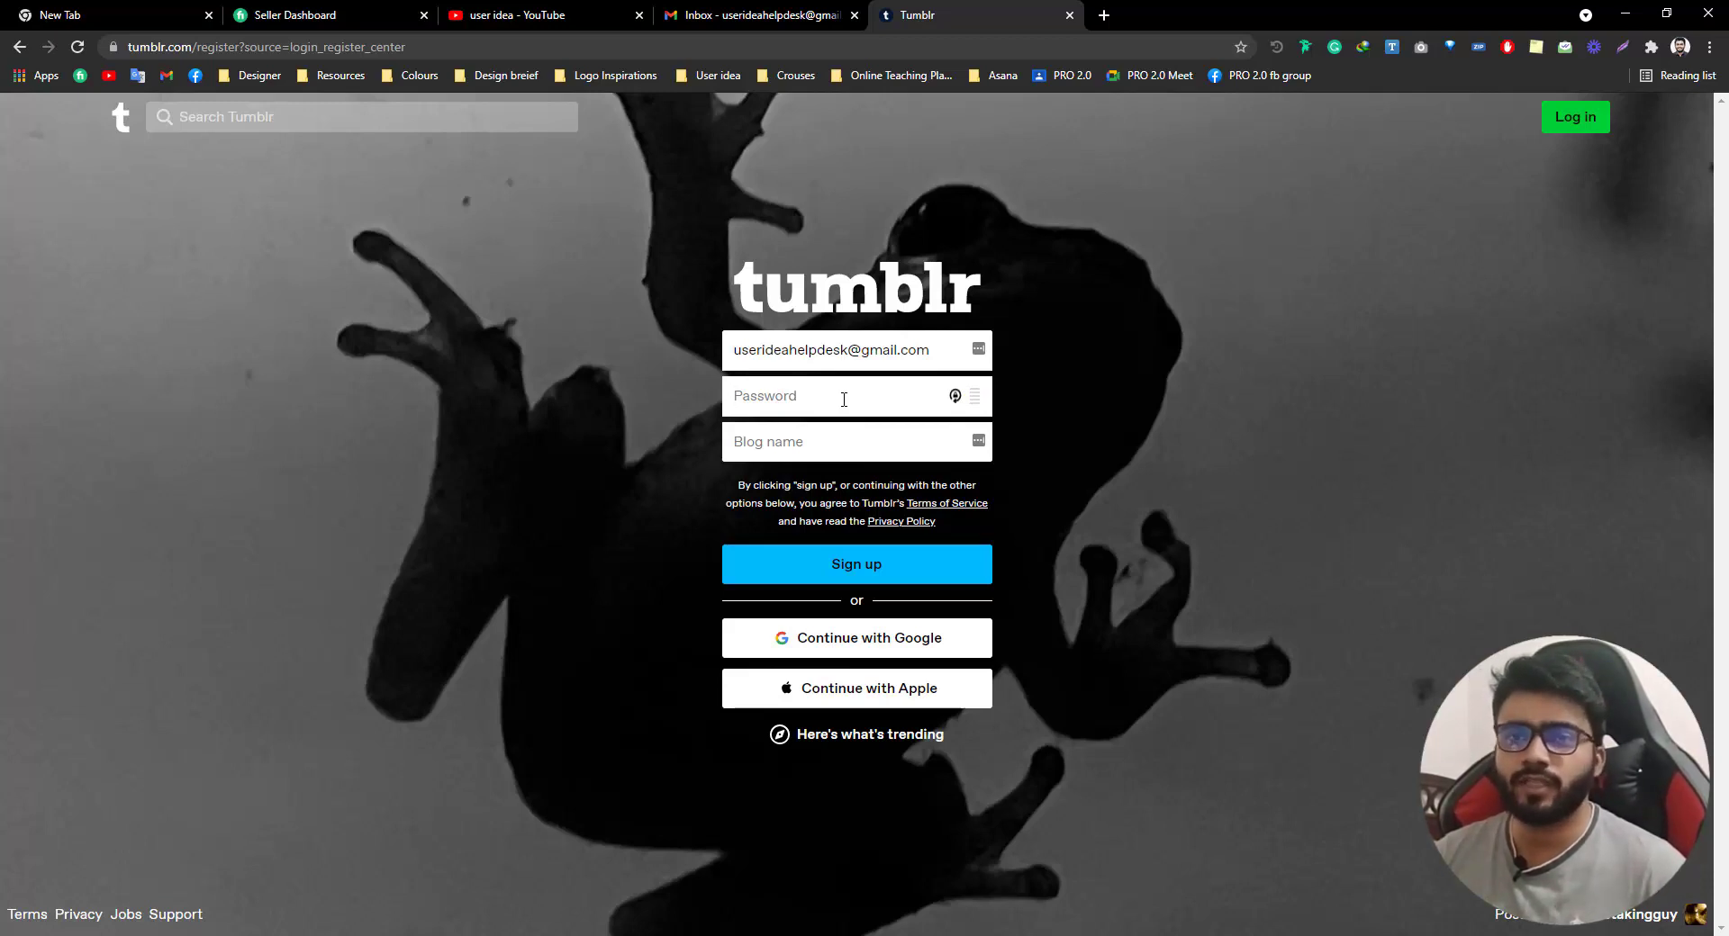
pyautogui.write('a')
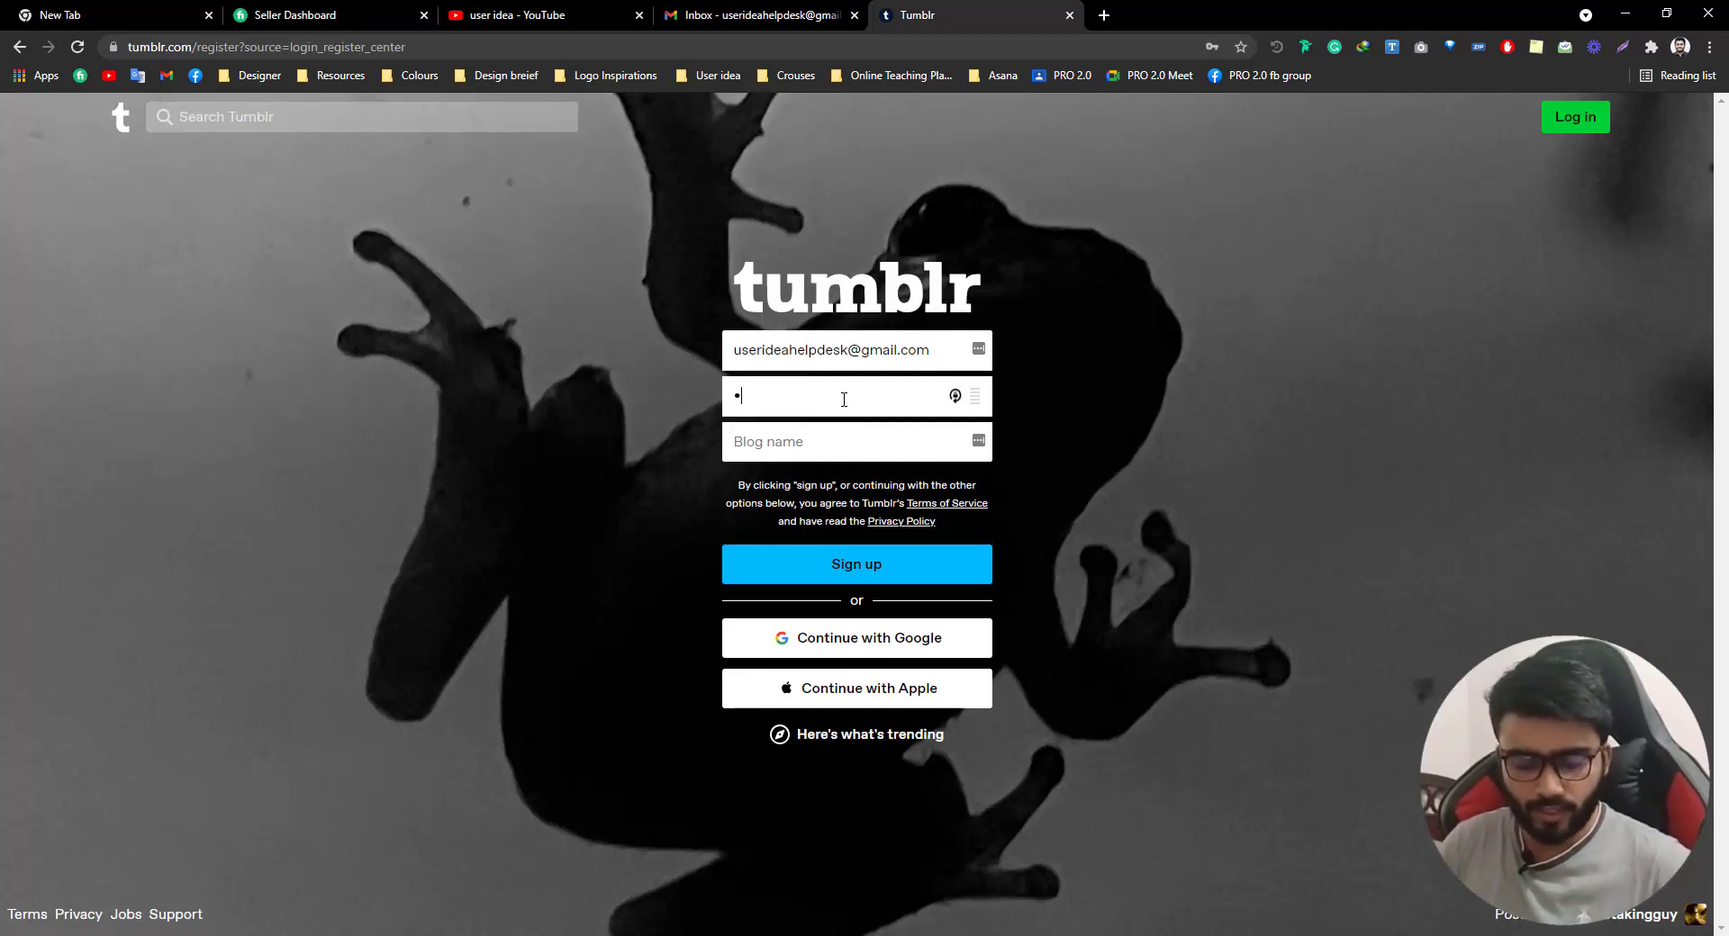
pyautogui.write('*******')
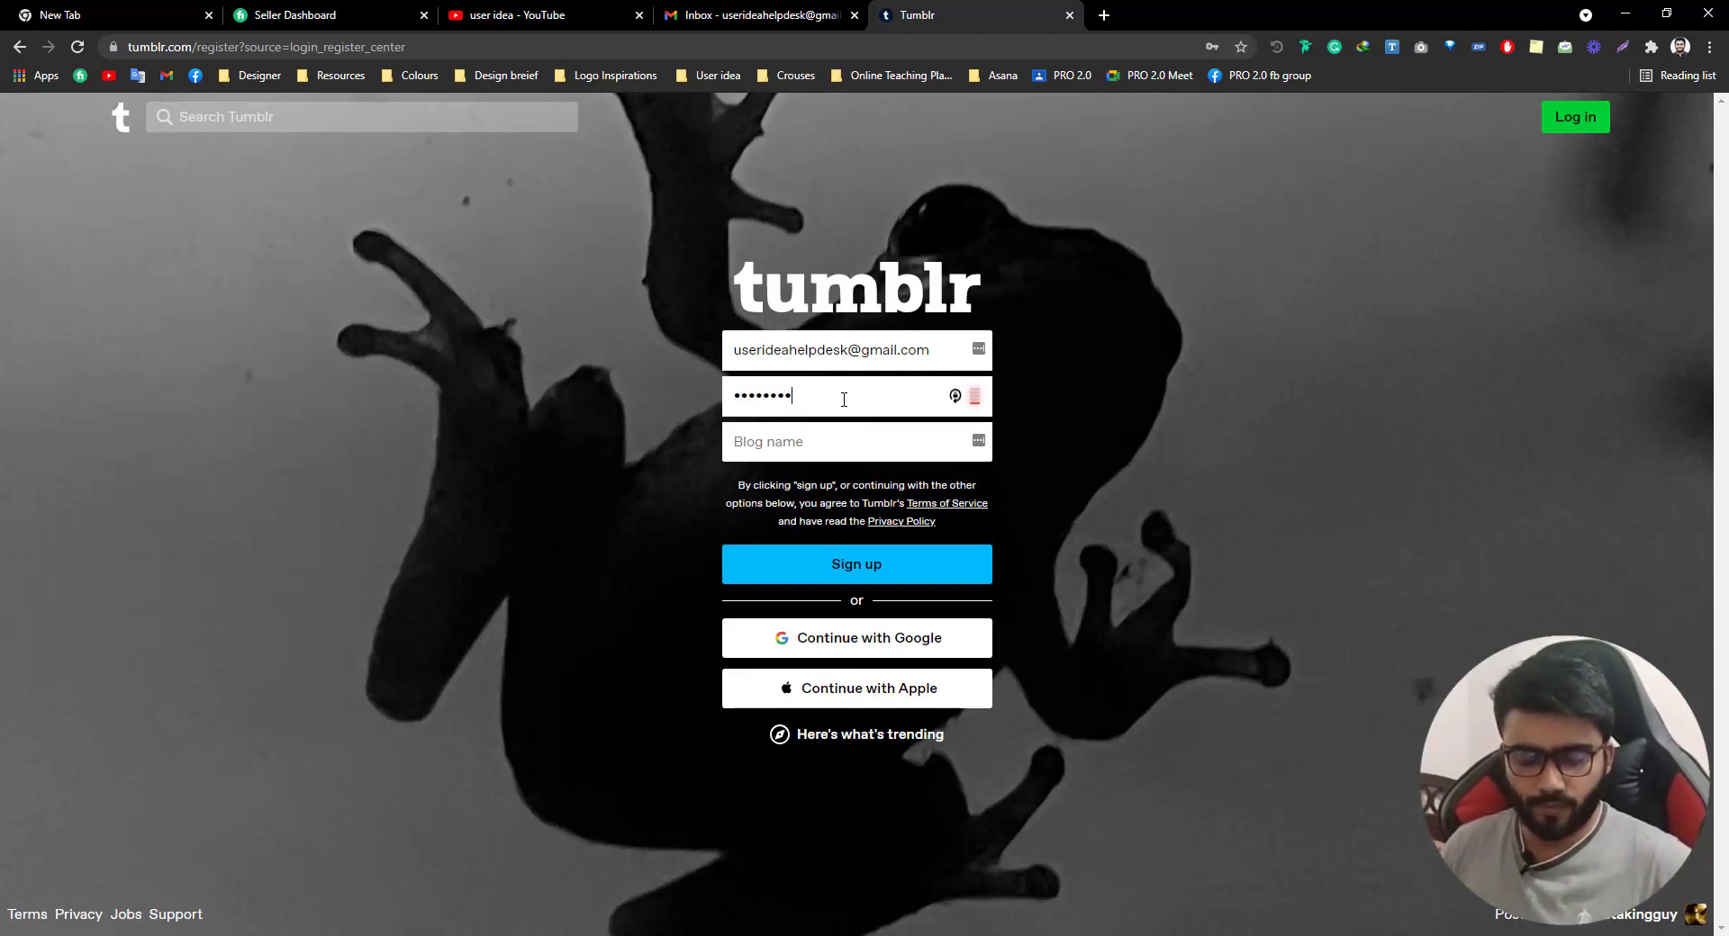
pyautogui.write('**')
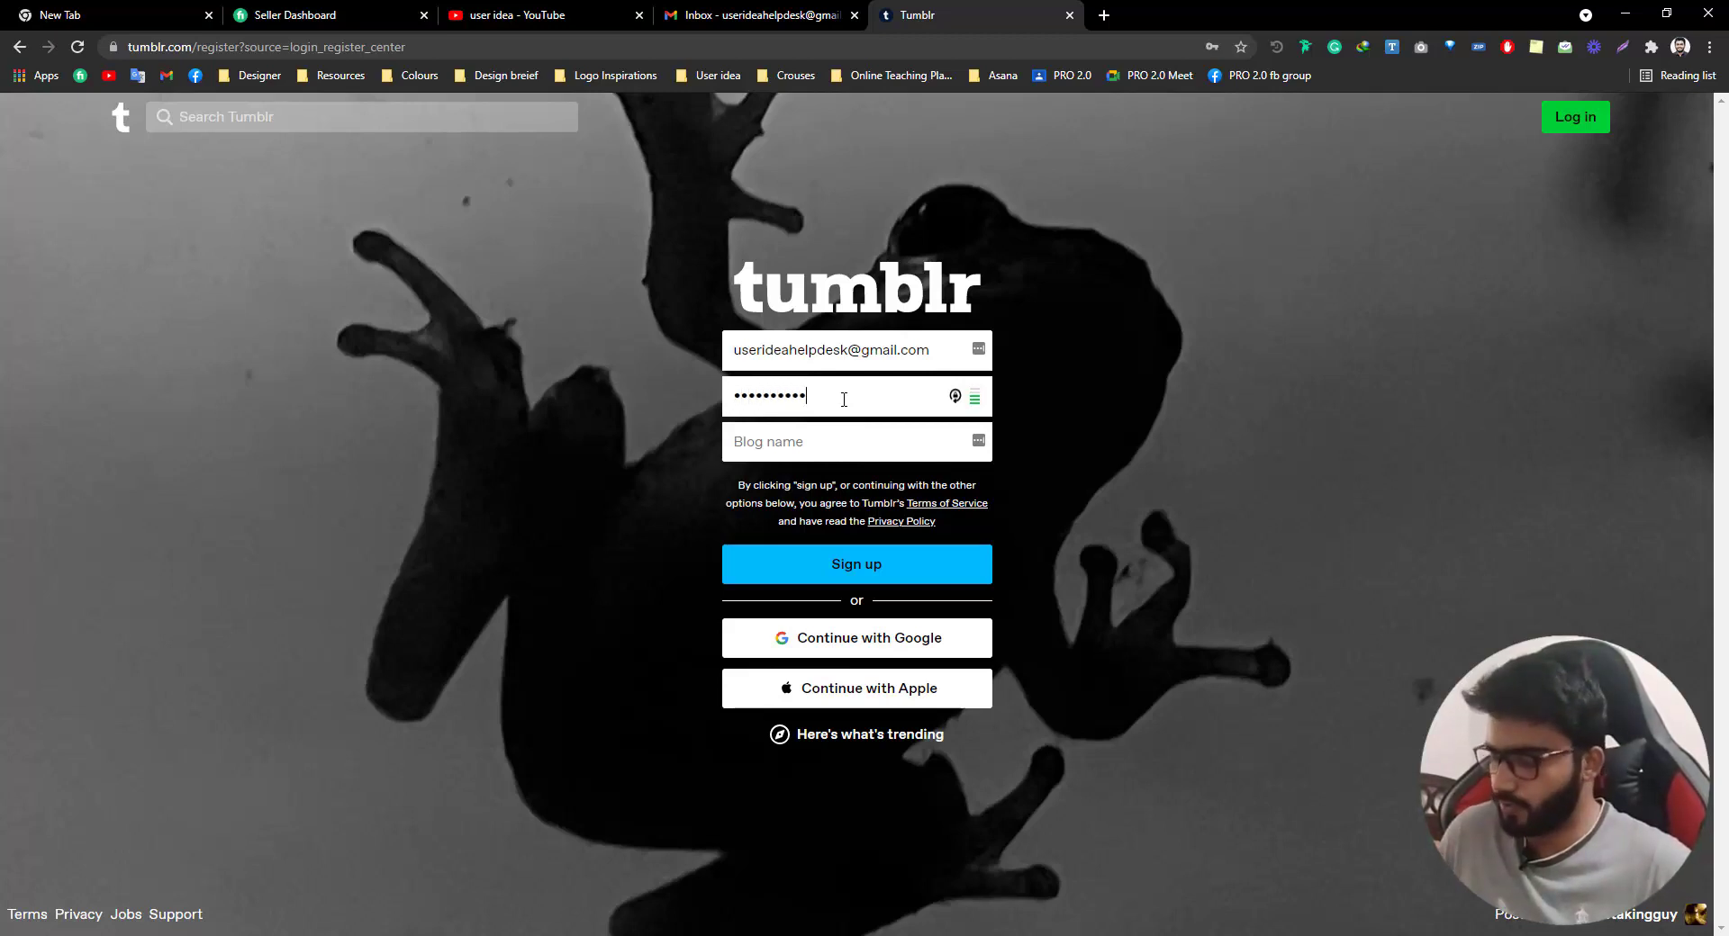
pyautogui.write('***')
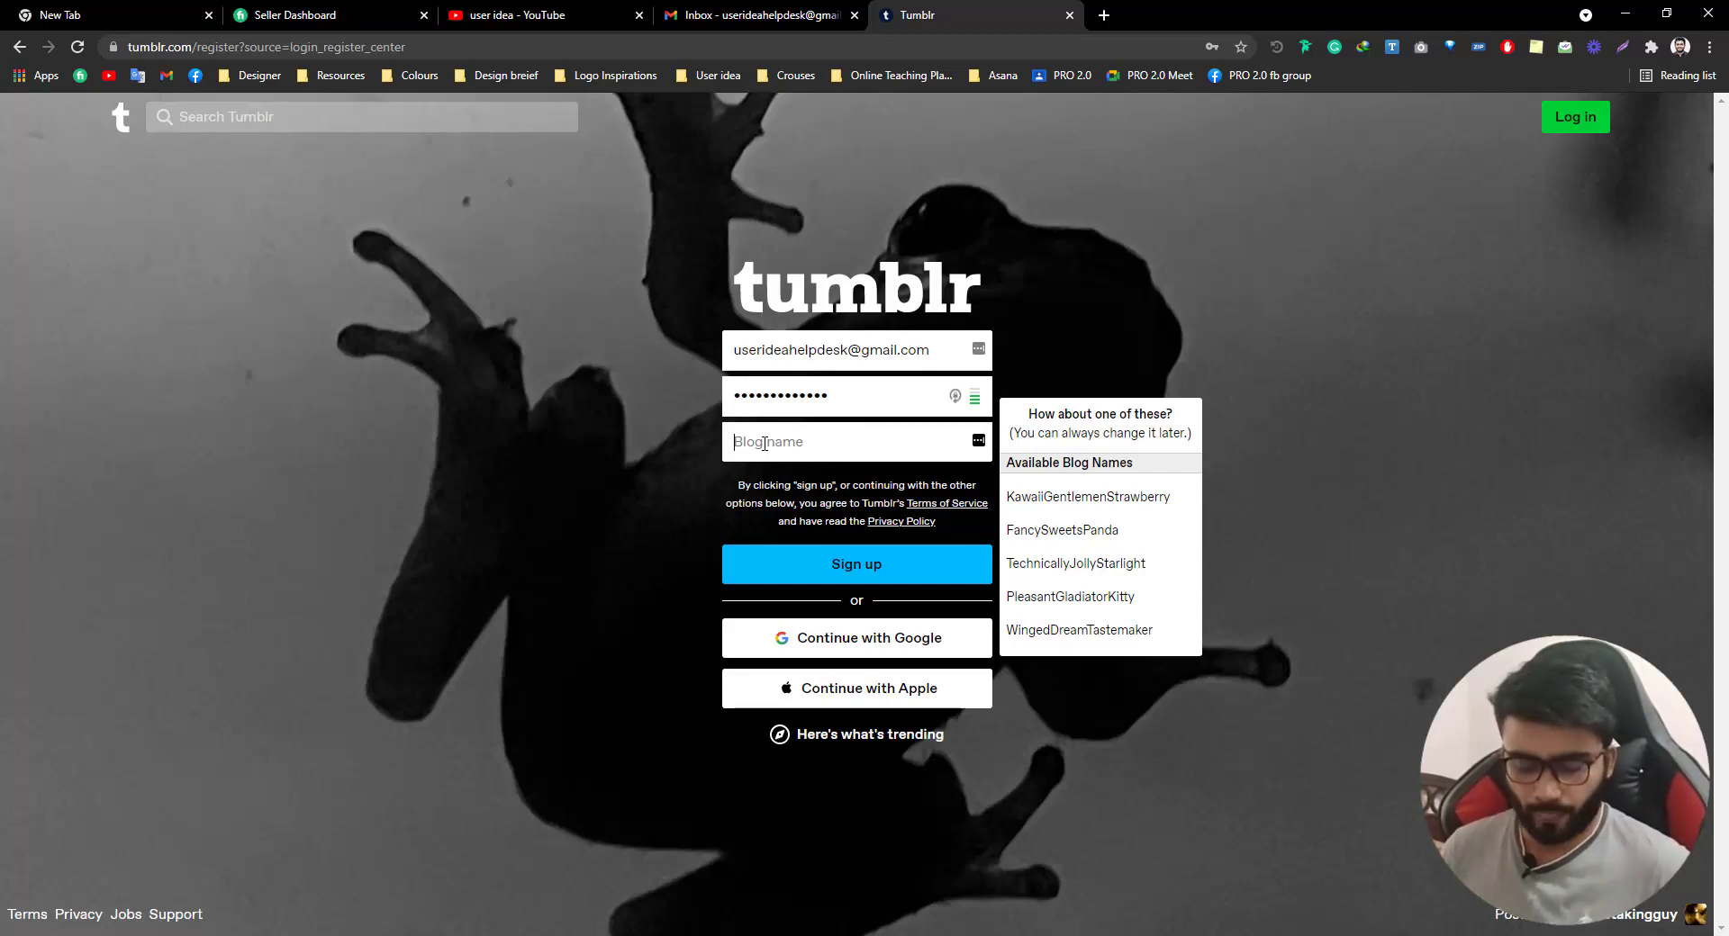
# Enter "user idea" as the blog name and submit the sign-up form
pyautogui.write('userid')
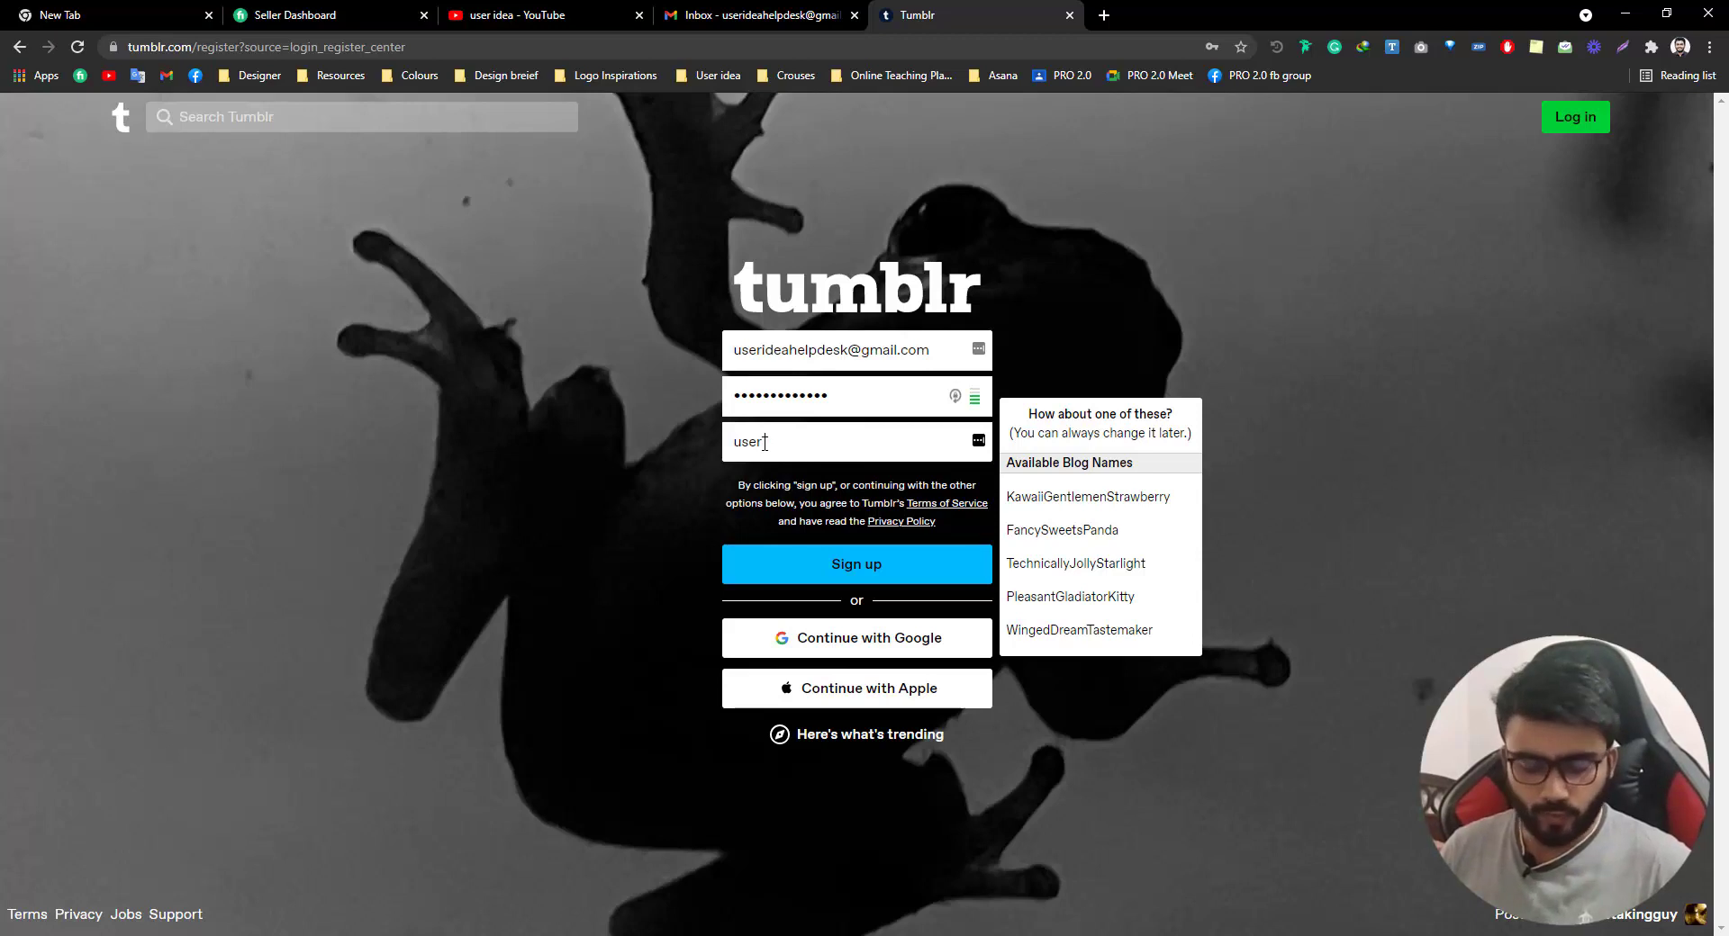
pyautogui.write('ea')
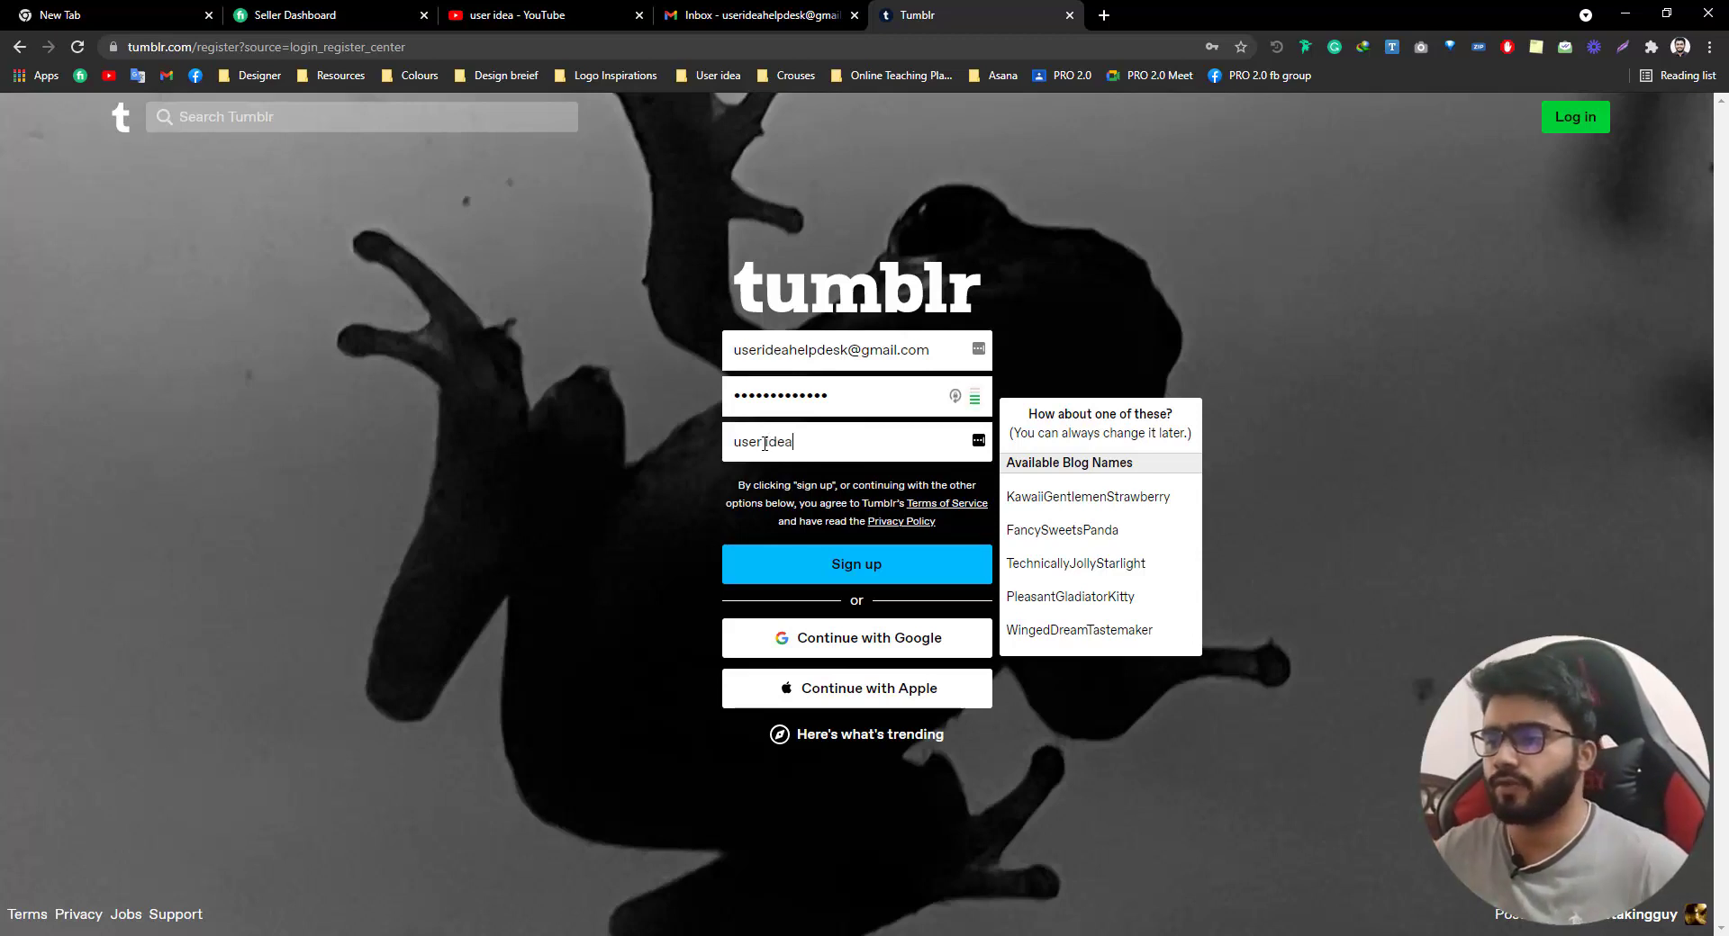
pyautogui.click(847, 573)
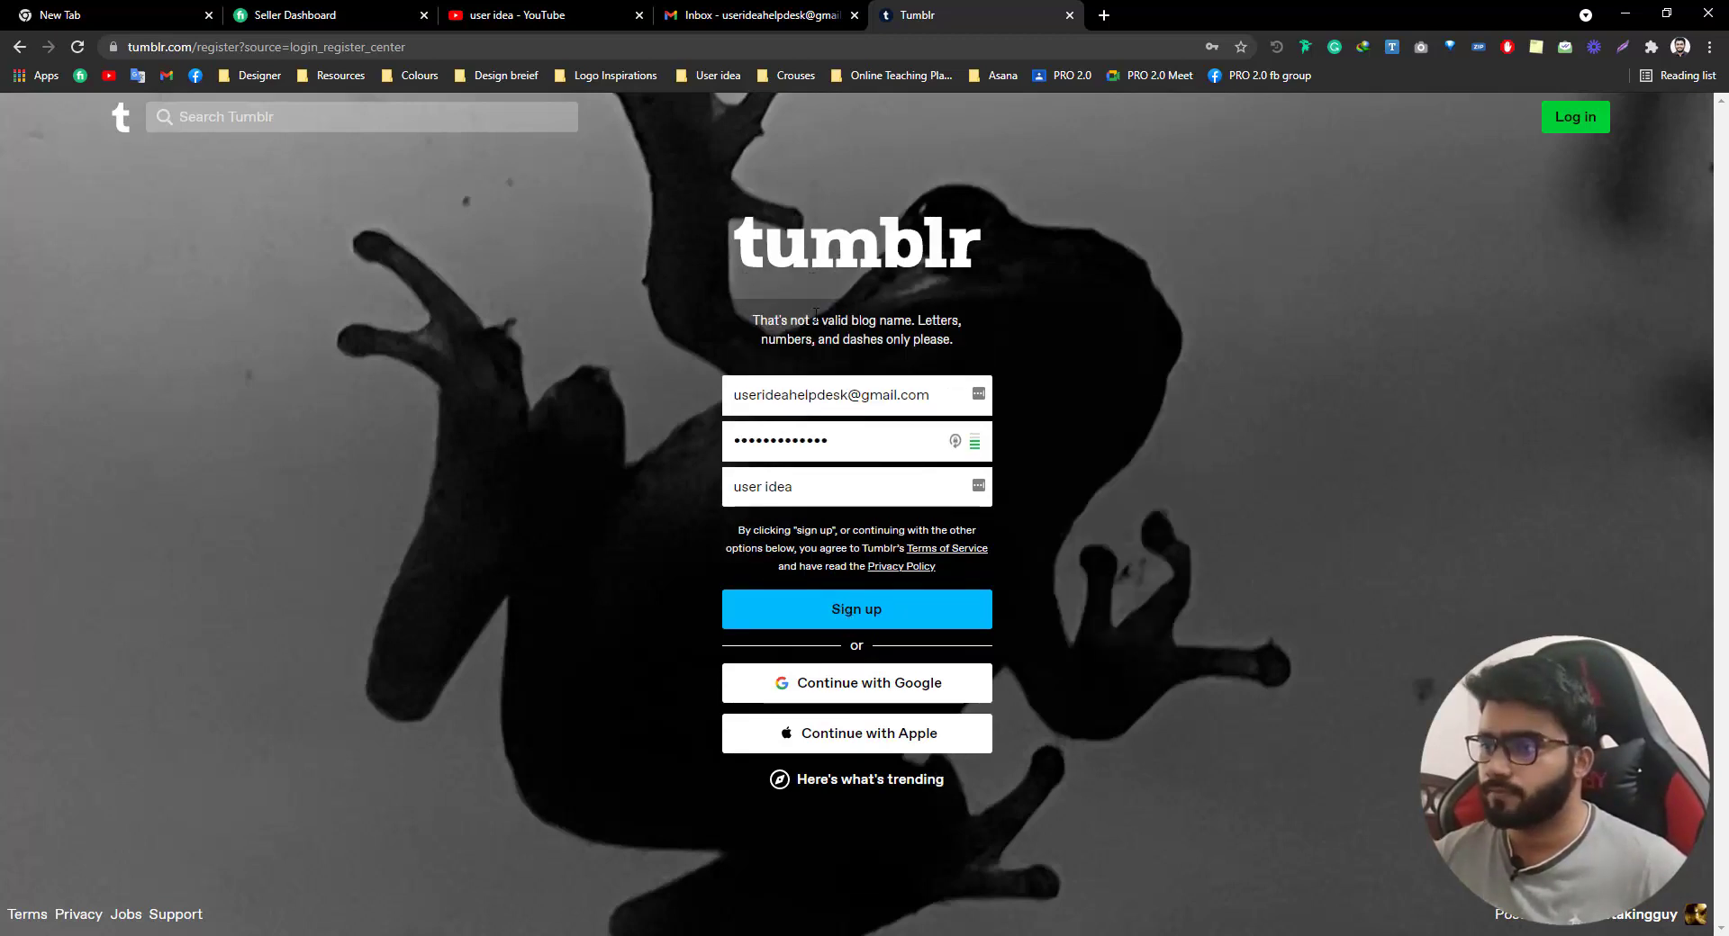
# Remove the space from the blog name so it reads "useridea" and resubmit the sign-up form
pyautogui.moveTo(760, 322); pyautogui.dragTo(819, 341)
pyautogui.click(864, 340)
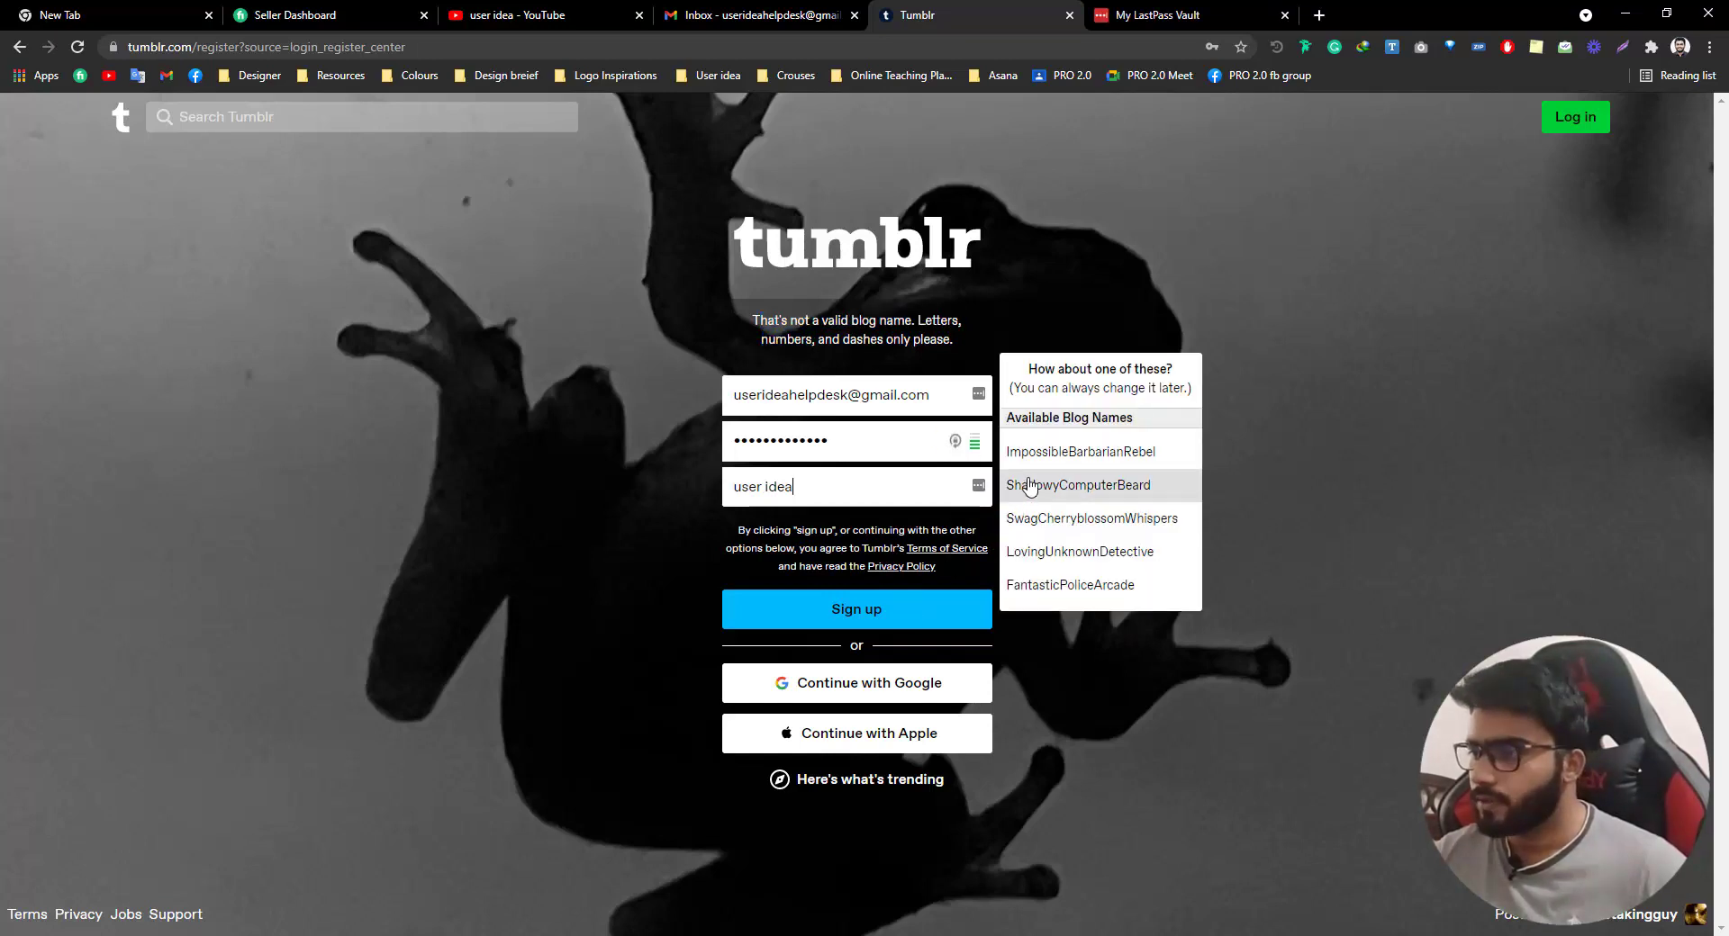
pyautogui.click(769, 487)
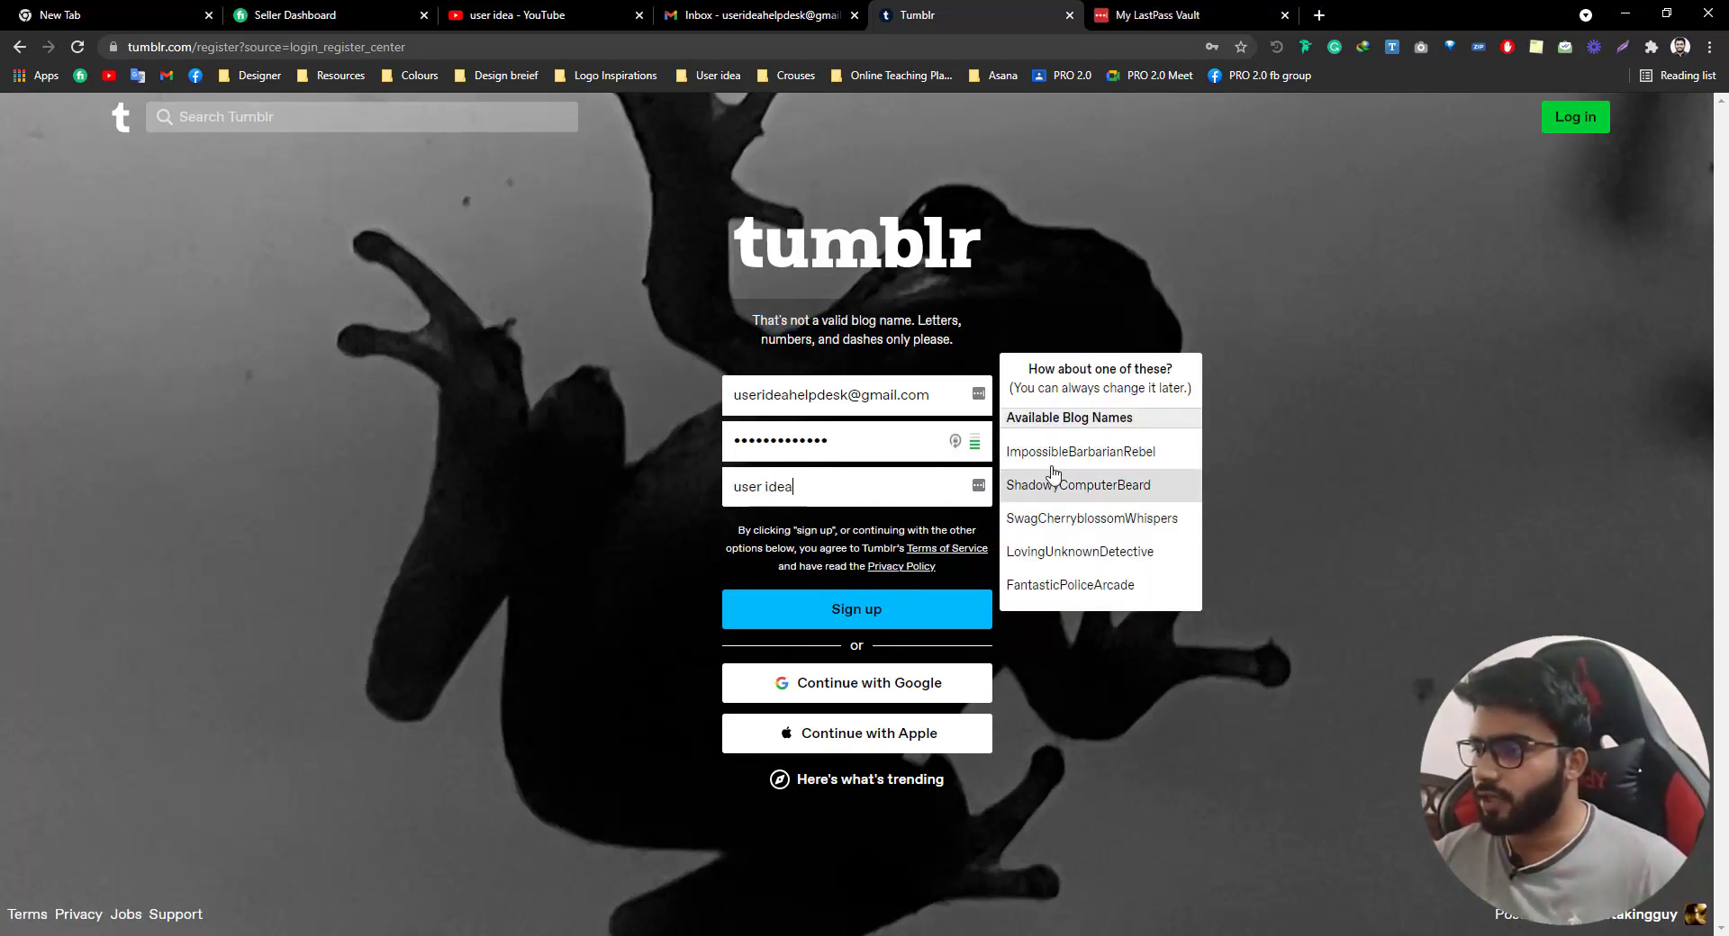
pyautogui.click(811, 480)
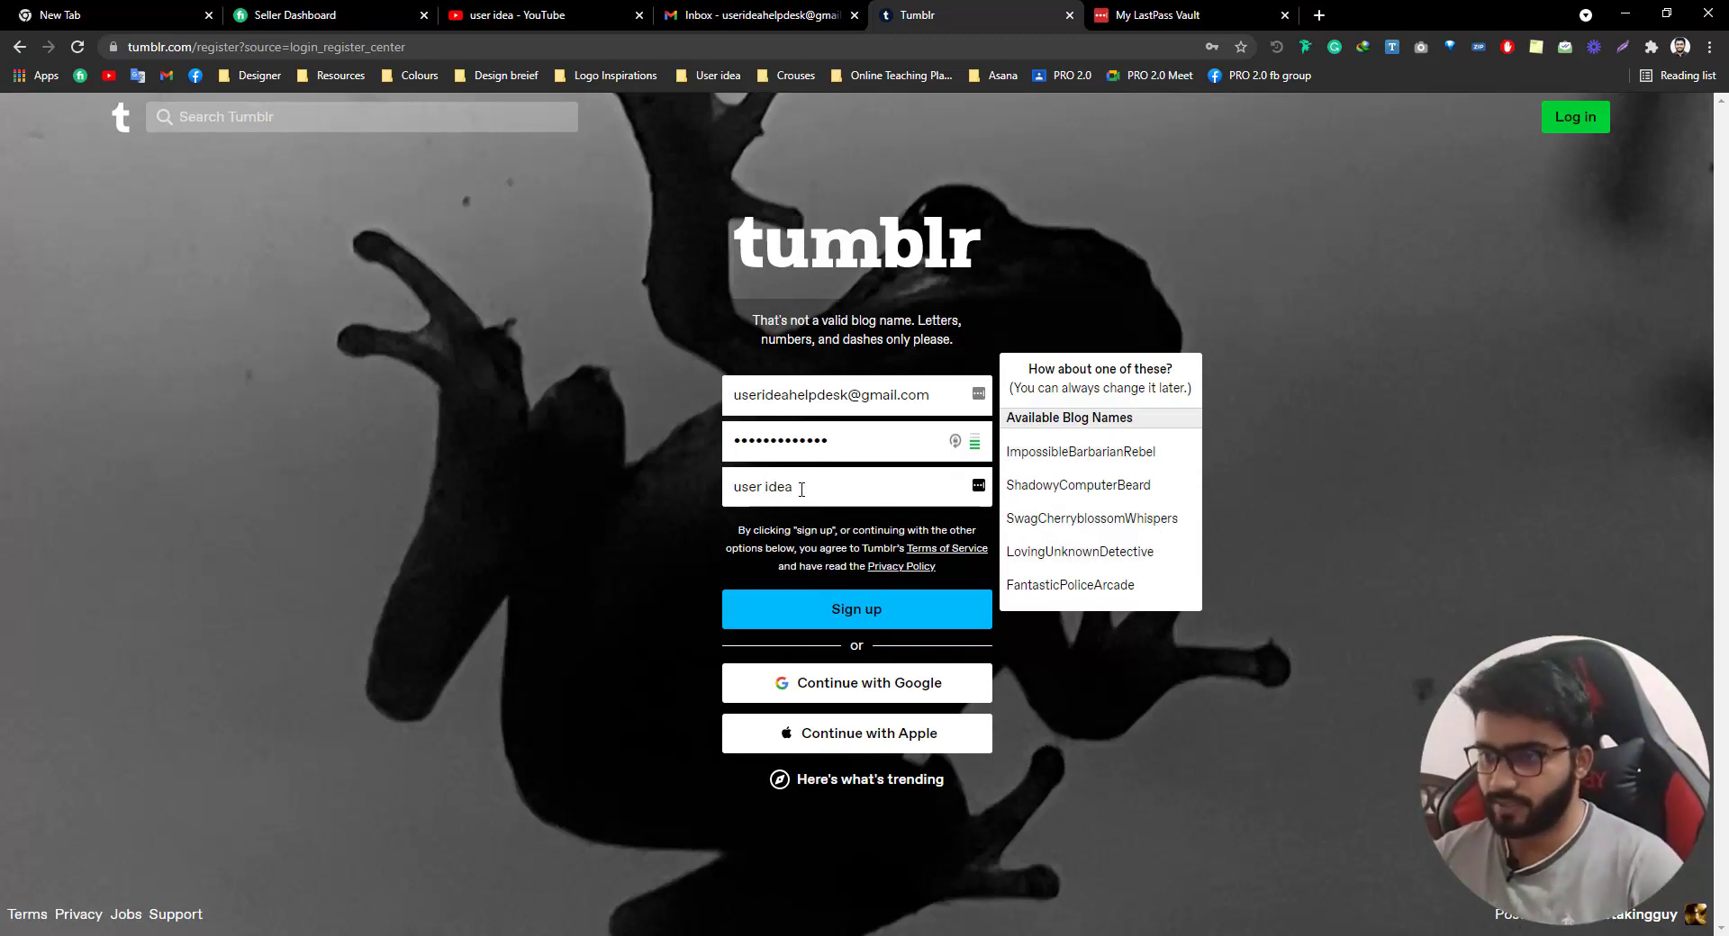
pyautogui.press('BackSpace')
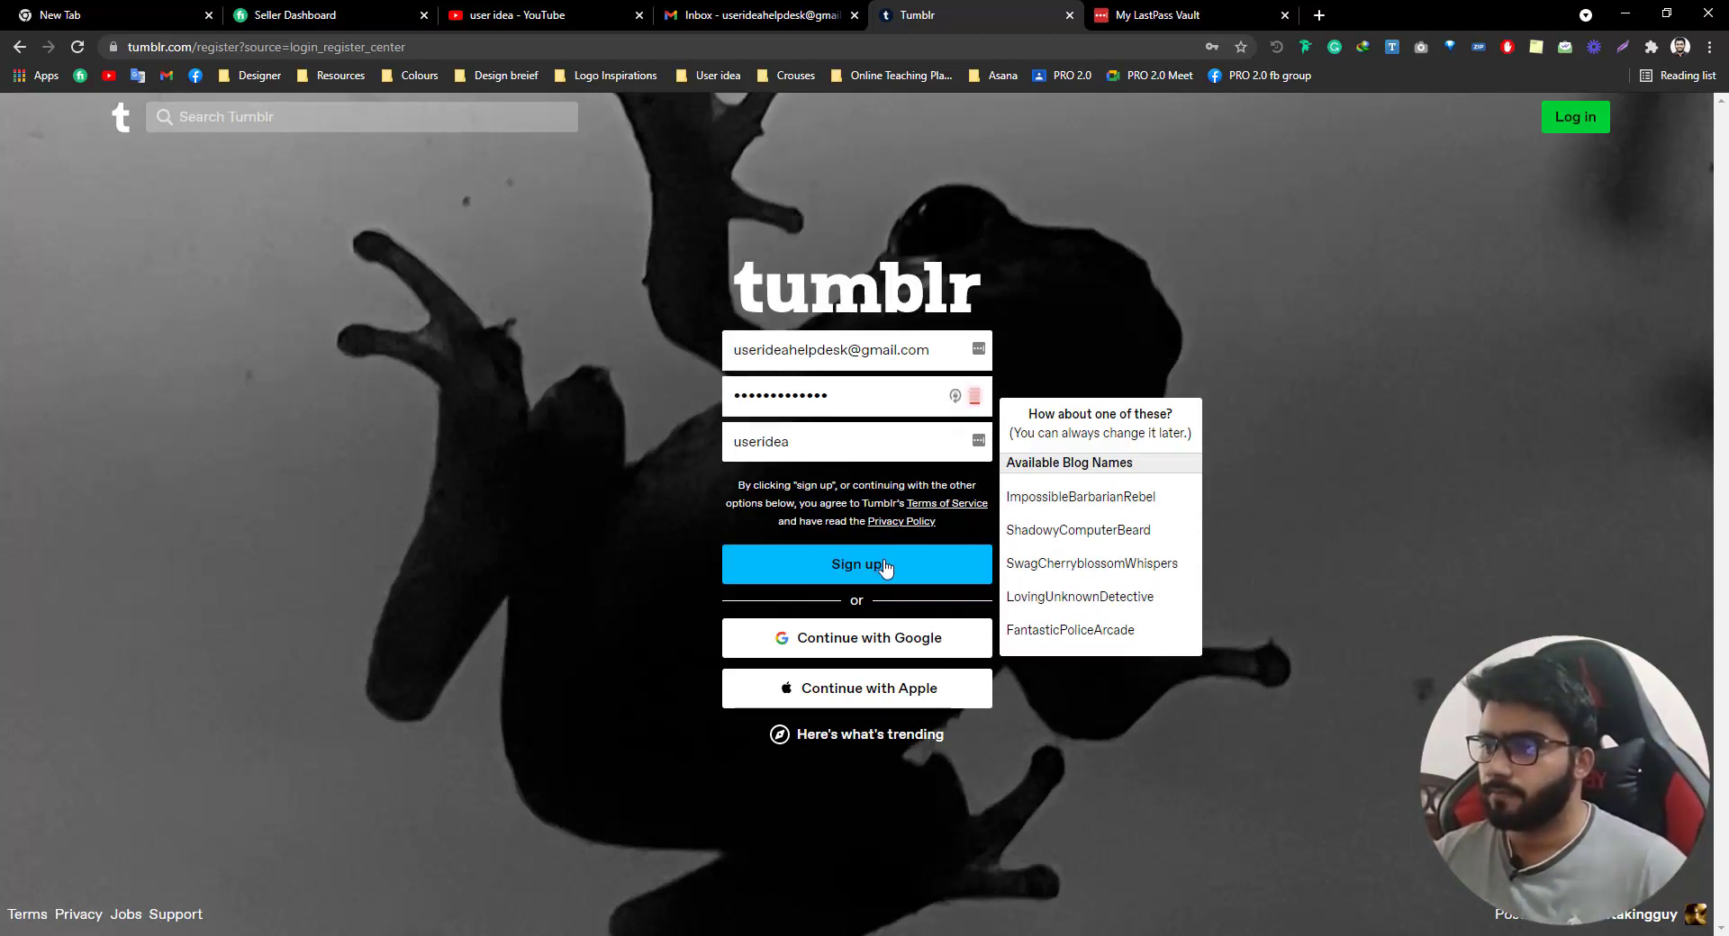
pyautogui.click(885, 566)
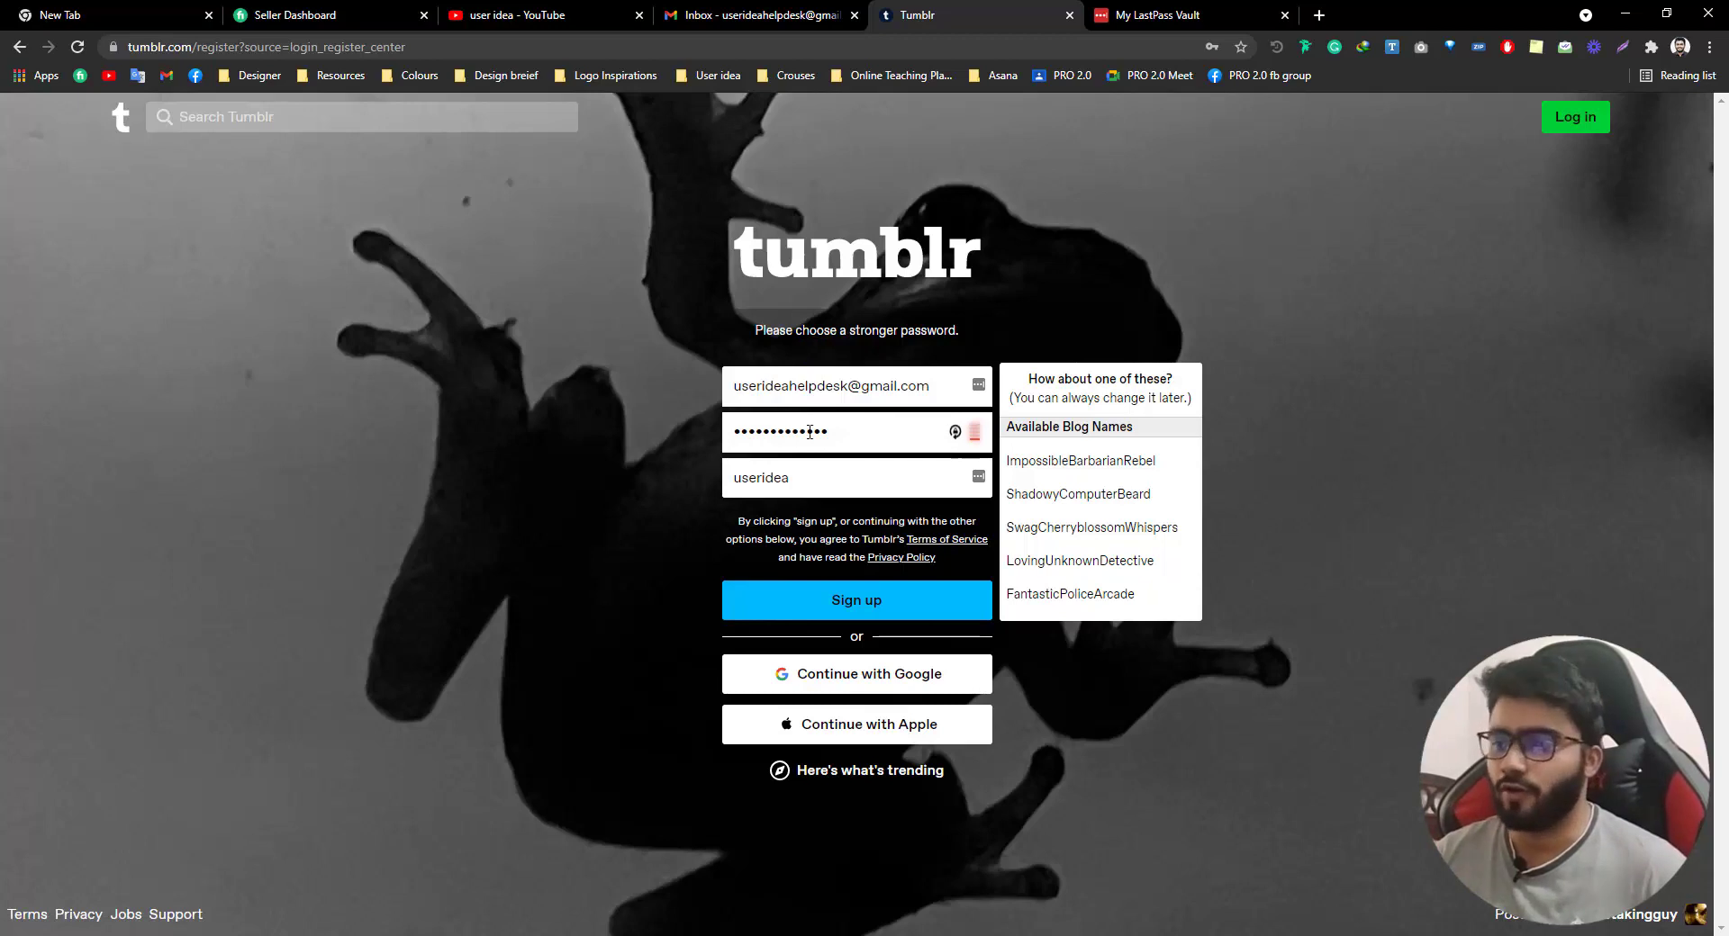
# Replace the account password with a stronger one, change the blog name to "useridea-UIUXDesigner", and submit the sign-up form
pyautogui.press('BackSpace')
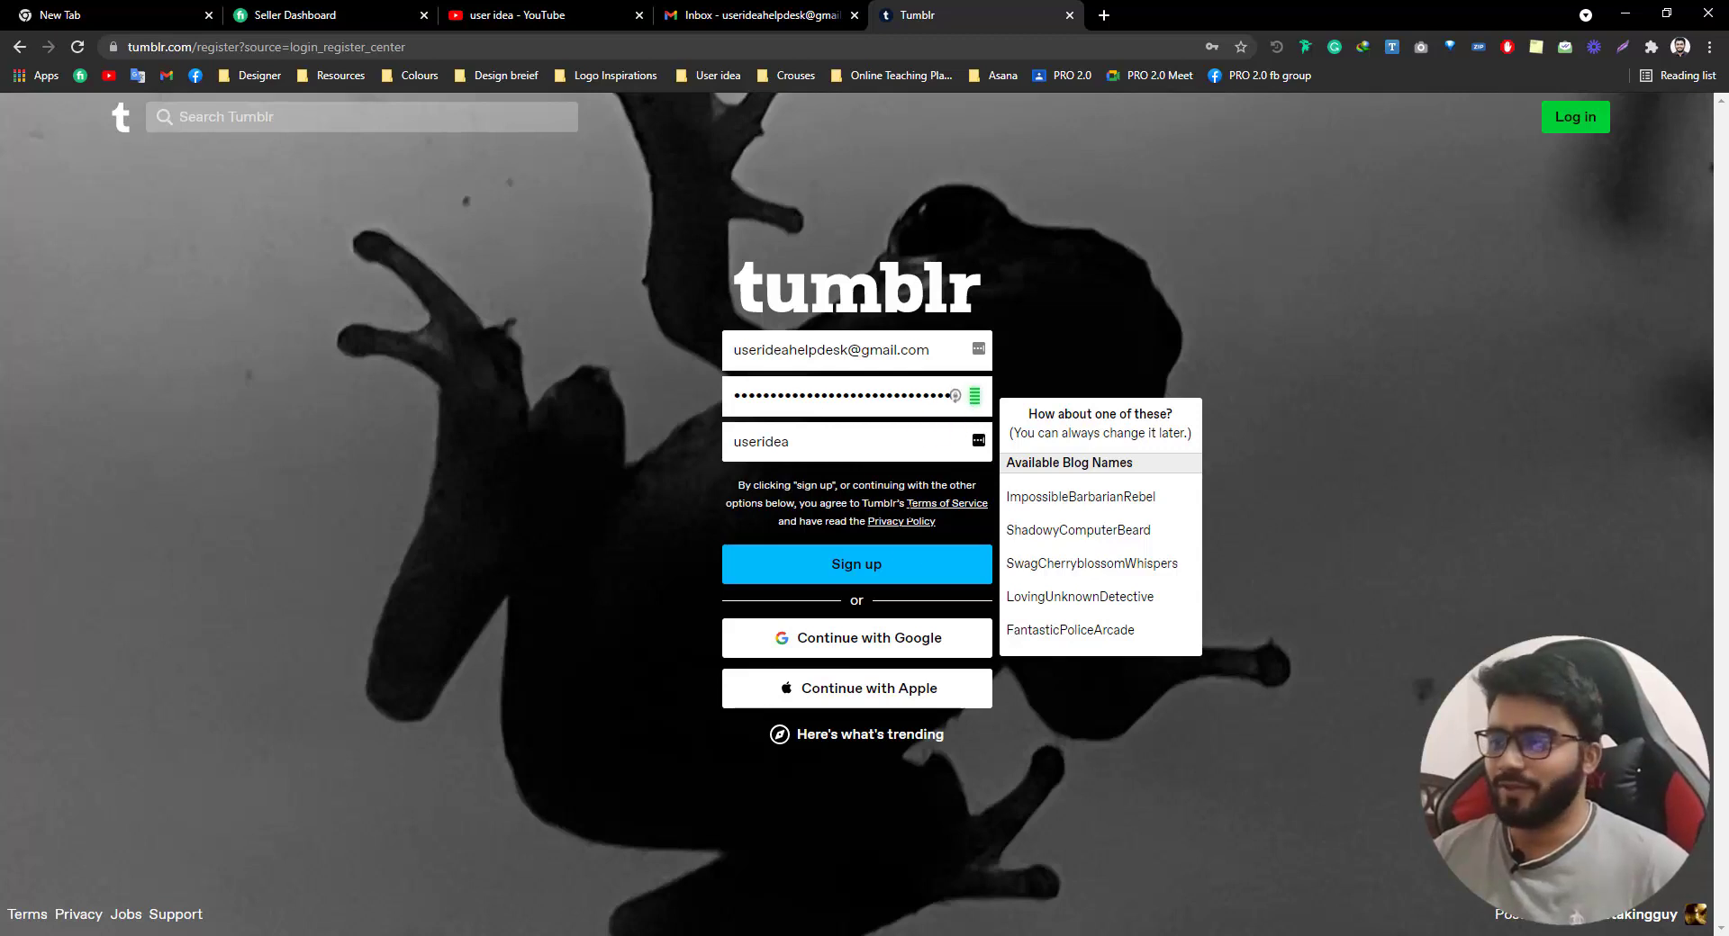
pyautogui.click(876, 574)
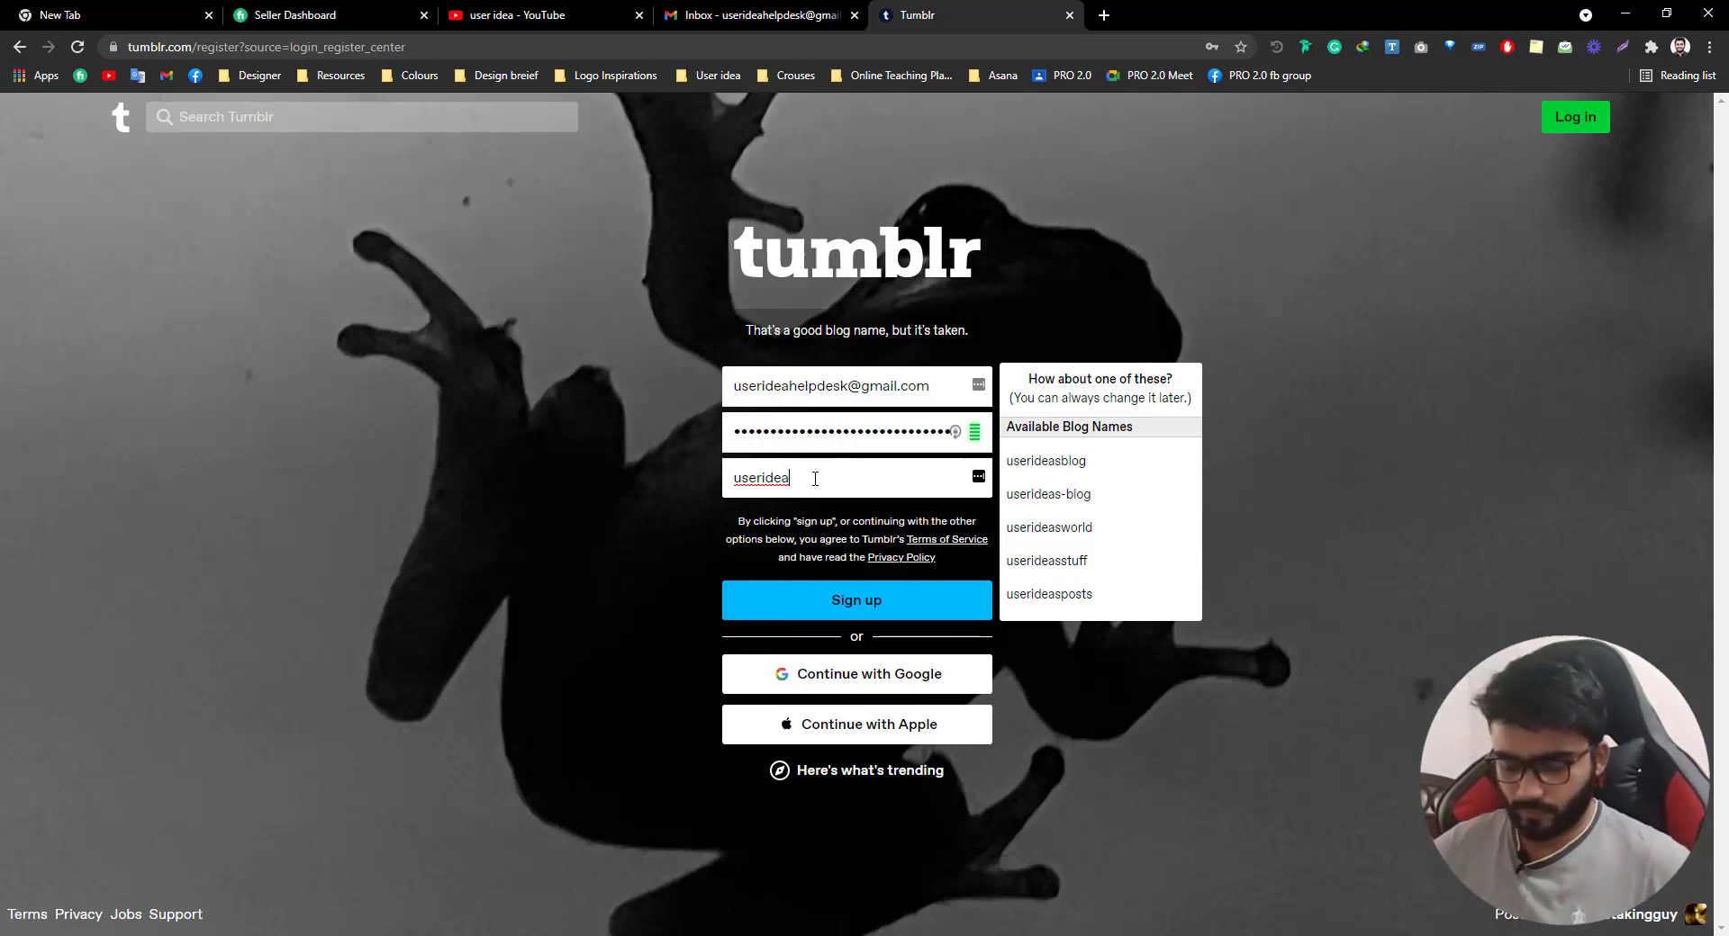
pyautogui.write('-UIUXDesigner')
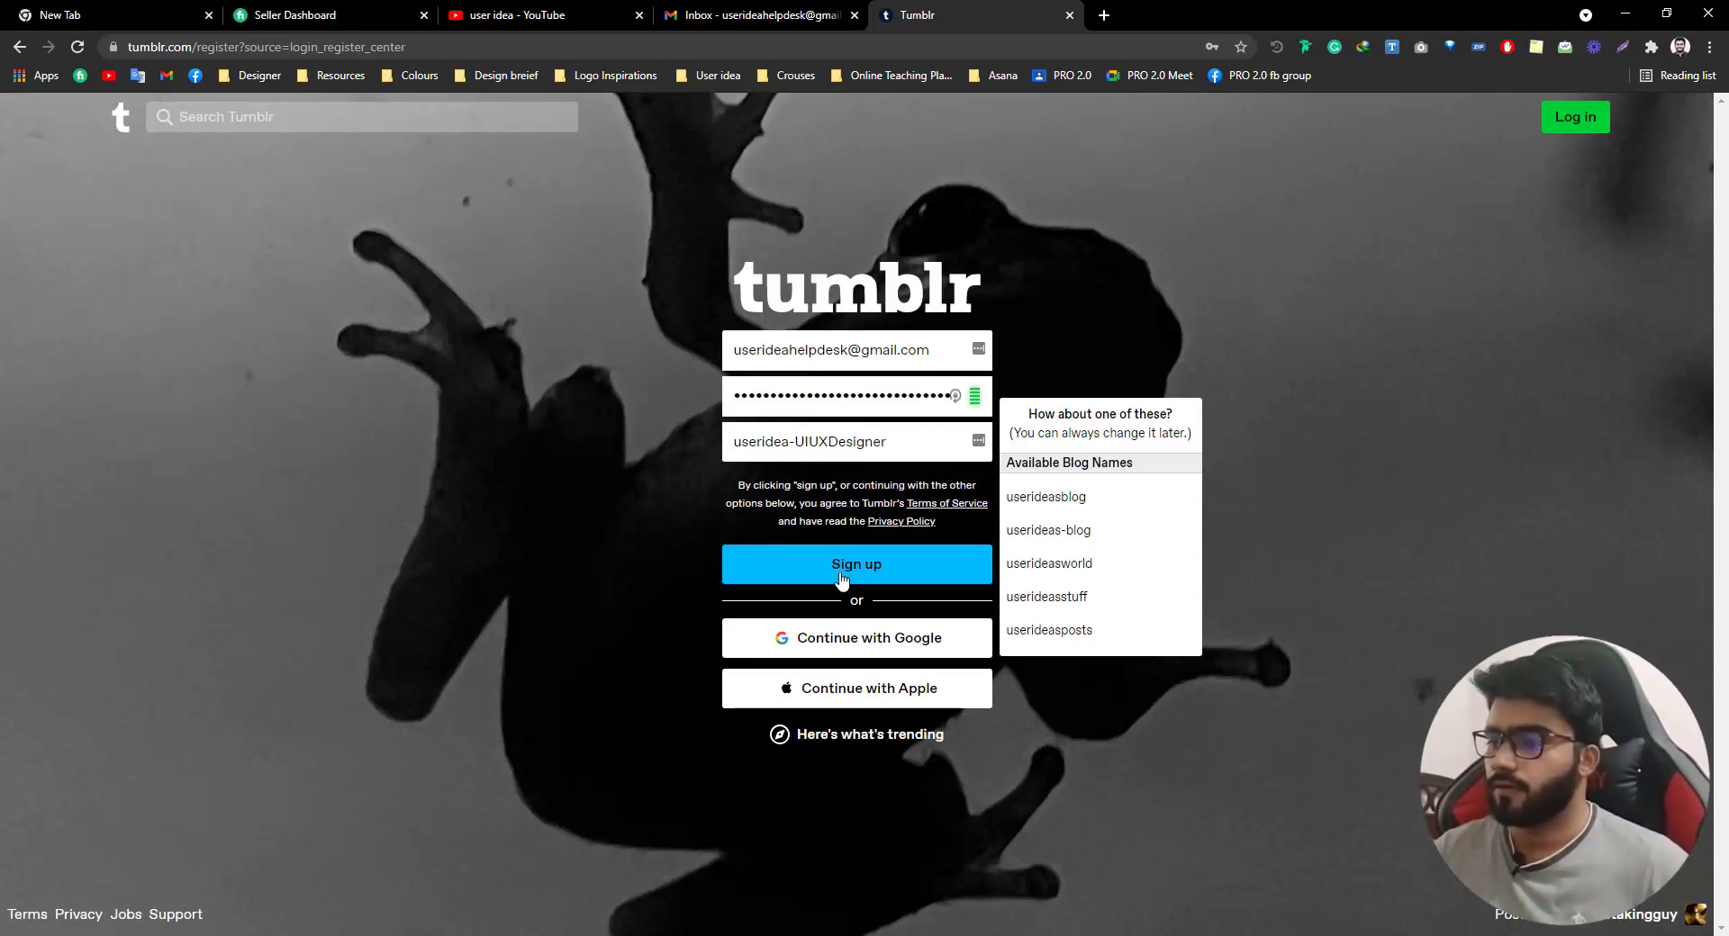
pyautogui.click(842, 576)
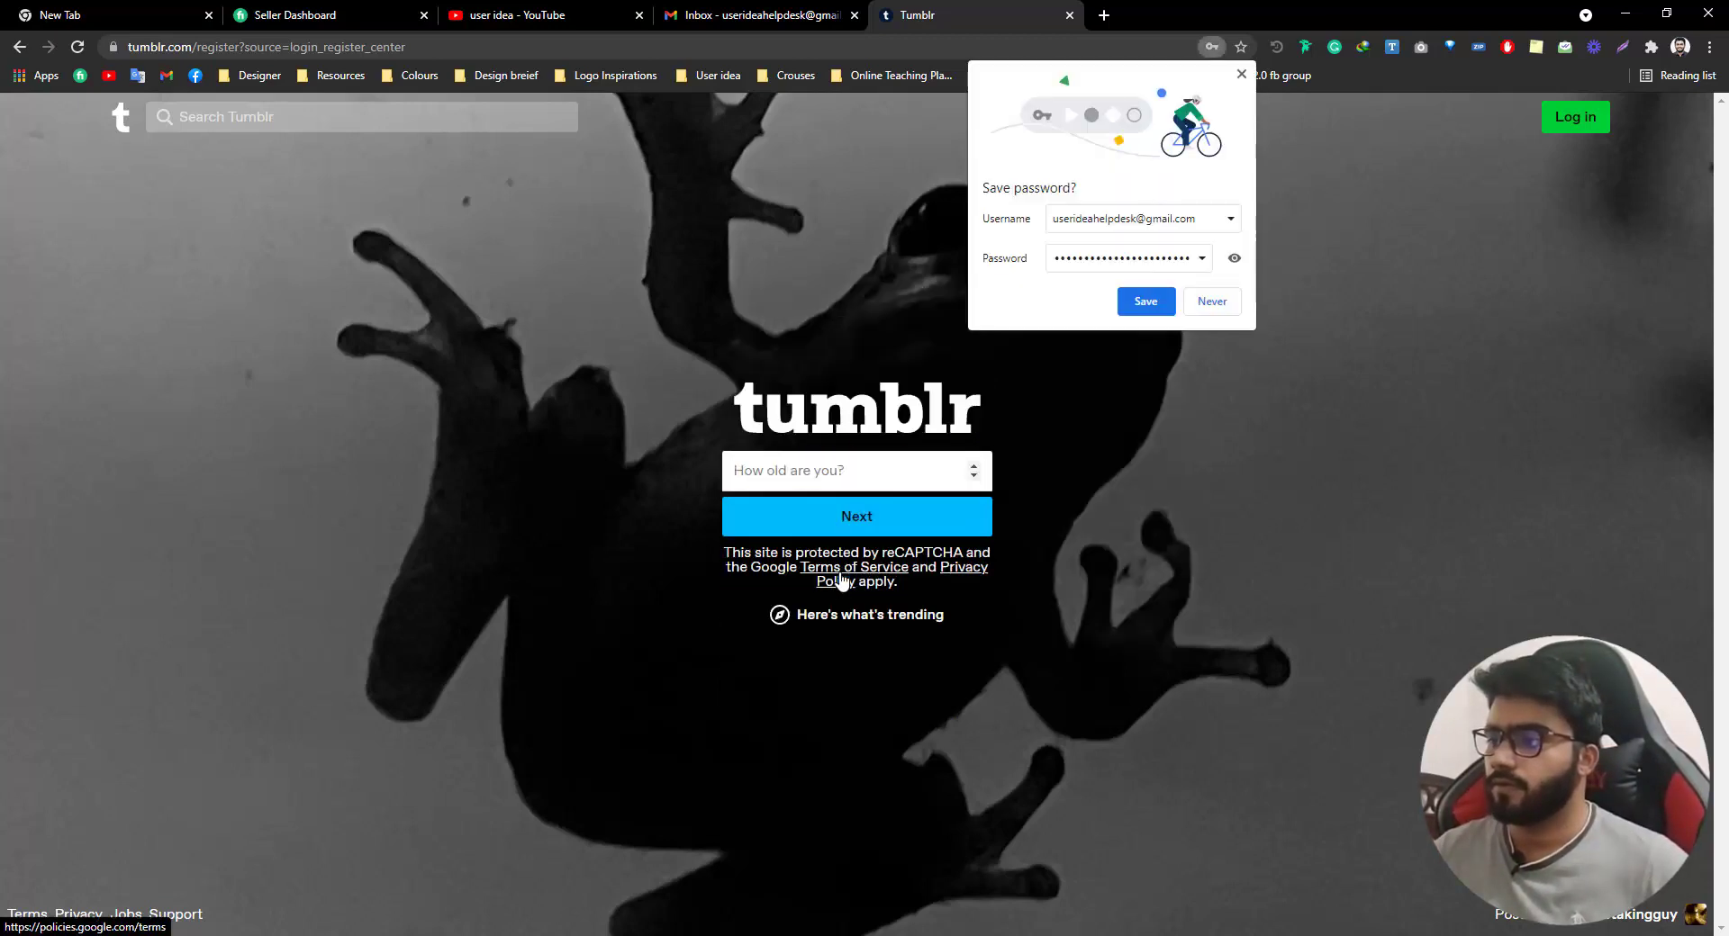
# Save the login in the browser, enter 25 as the age, and continue the registration
pyautogui.click(1148, 302)
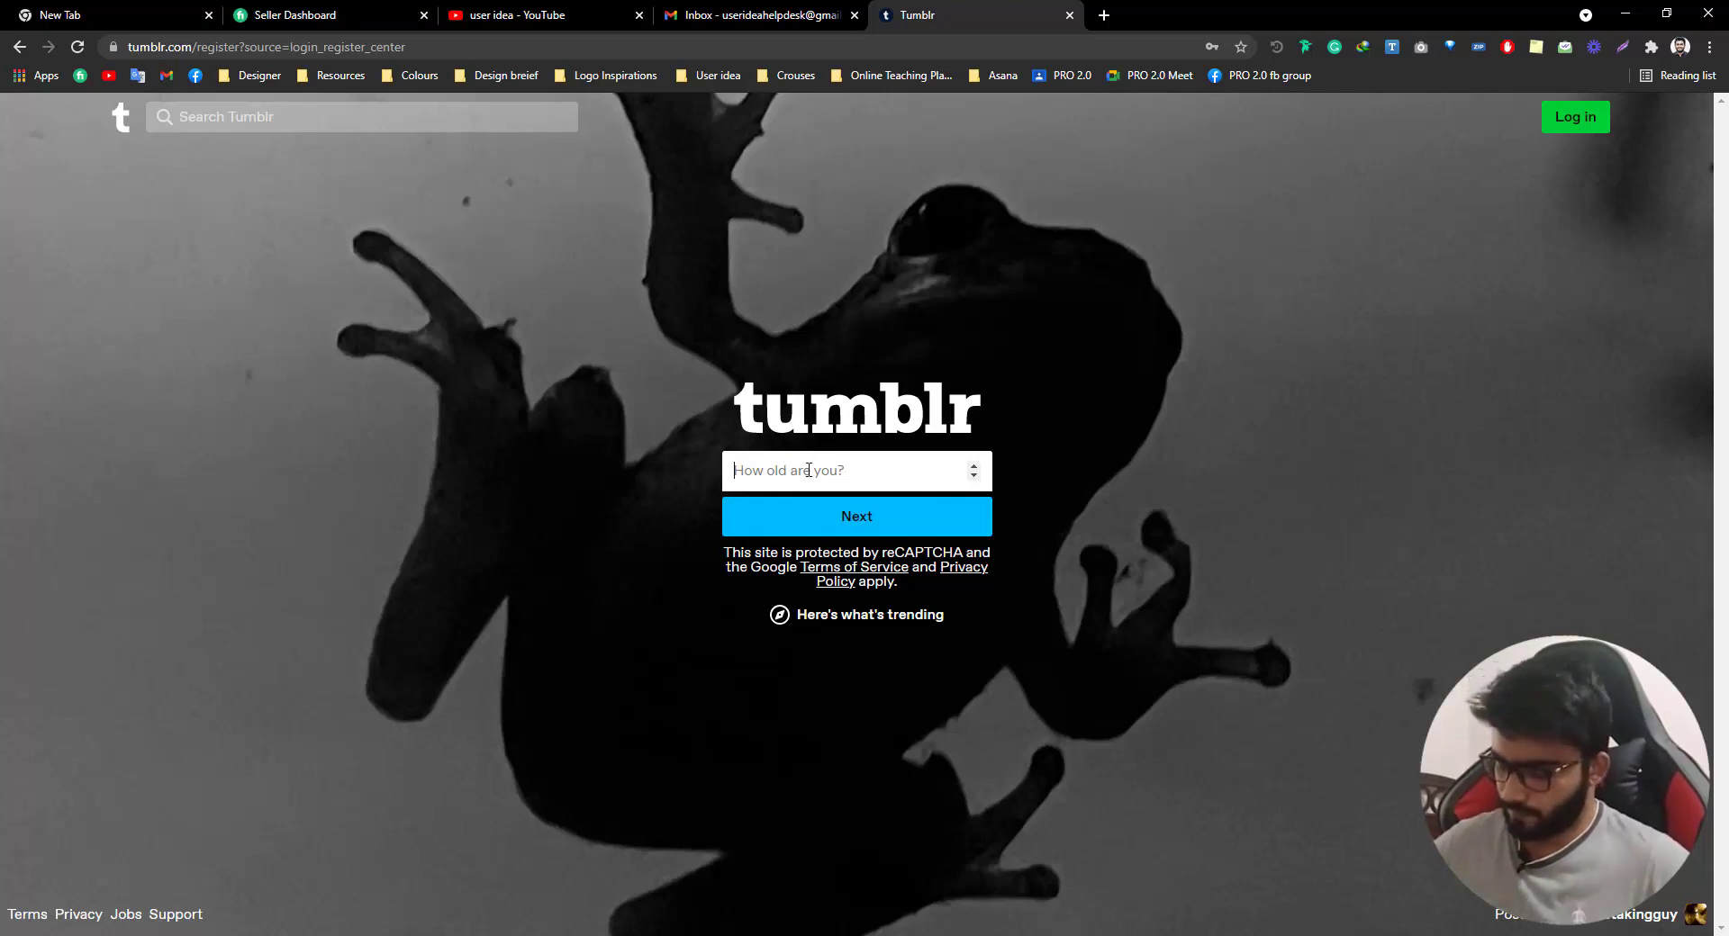
pyautogui.write('25')
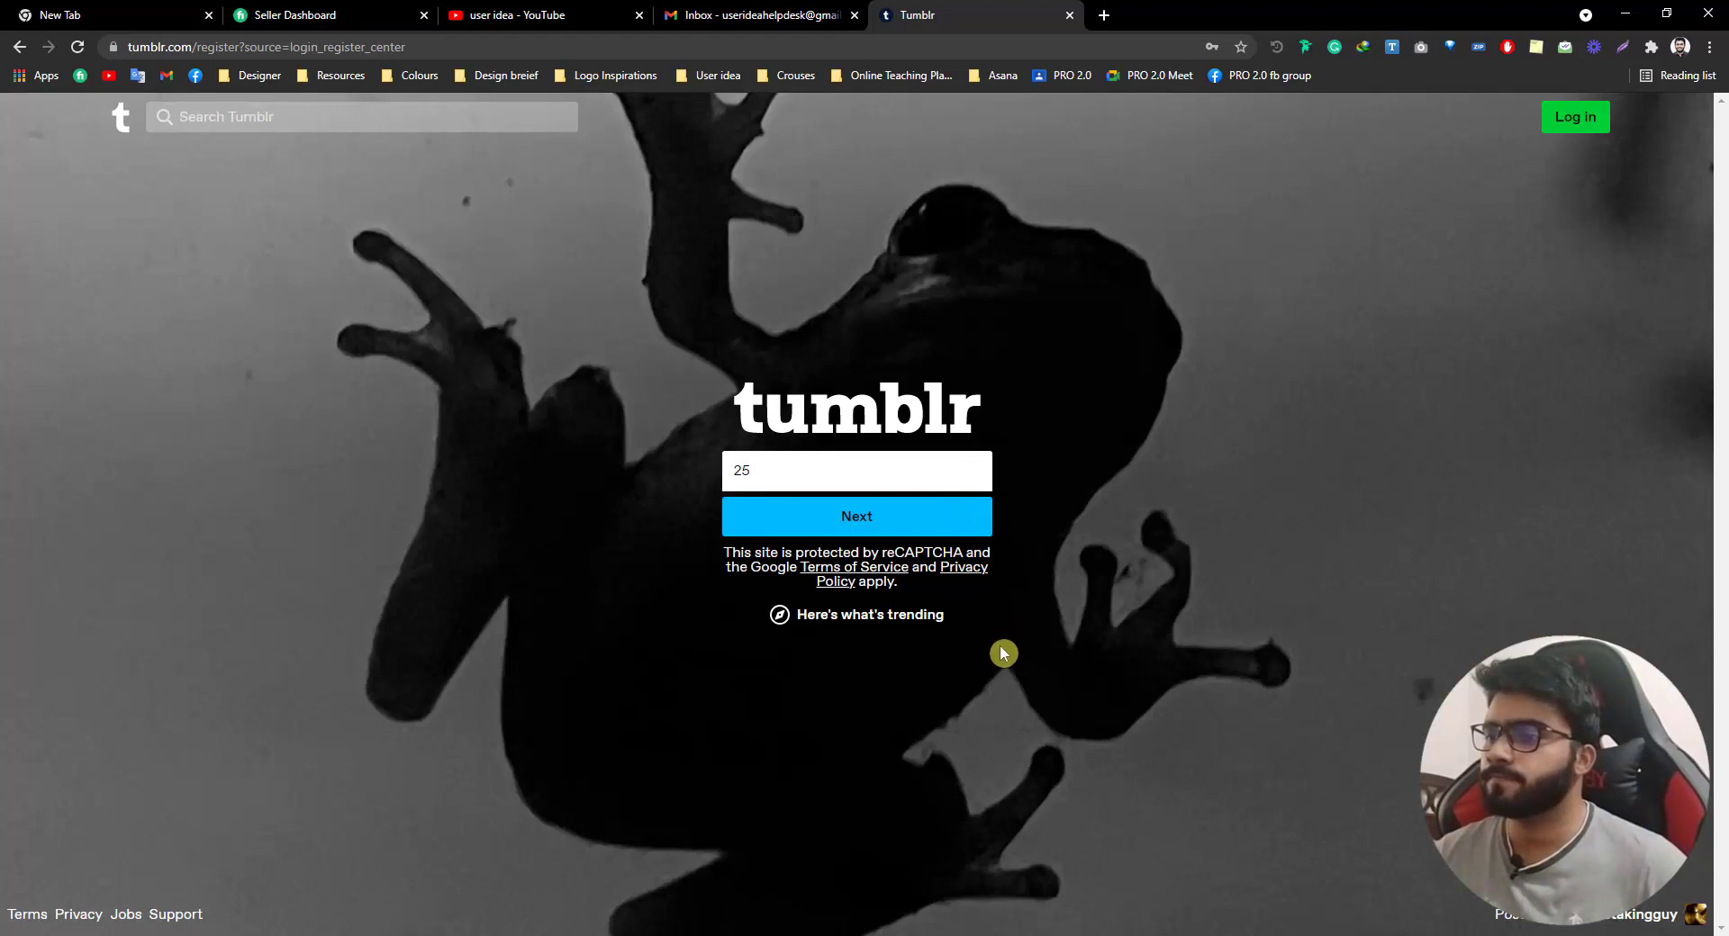
pyautogui.click(763, 533)
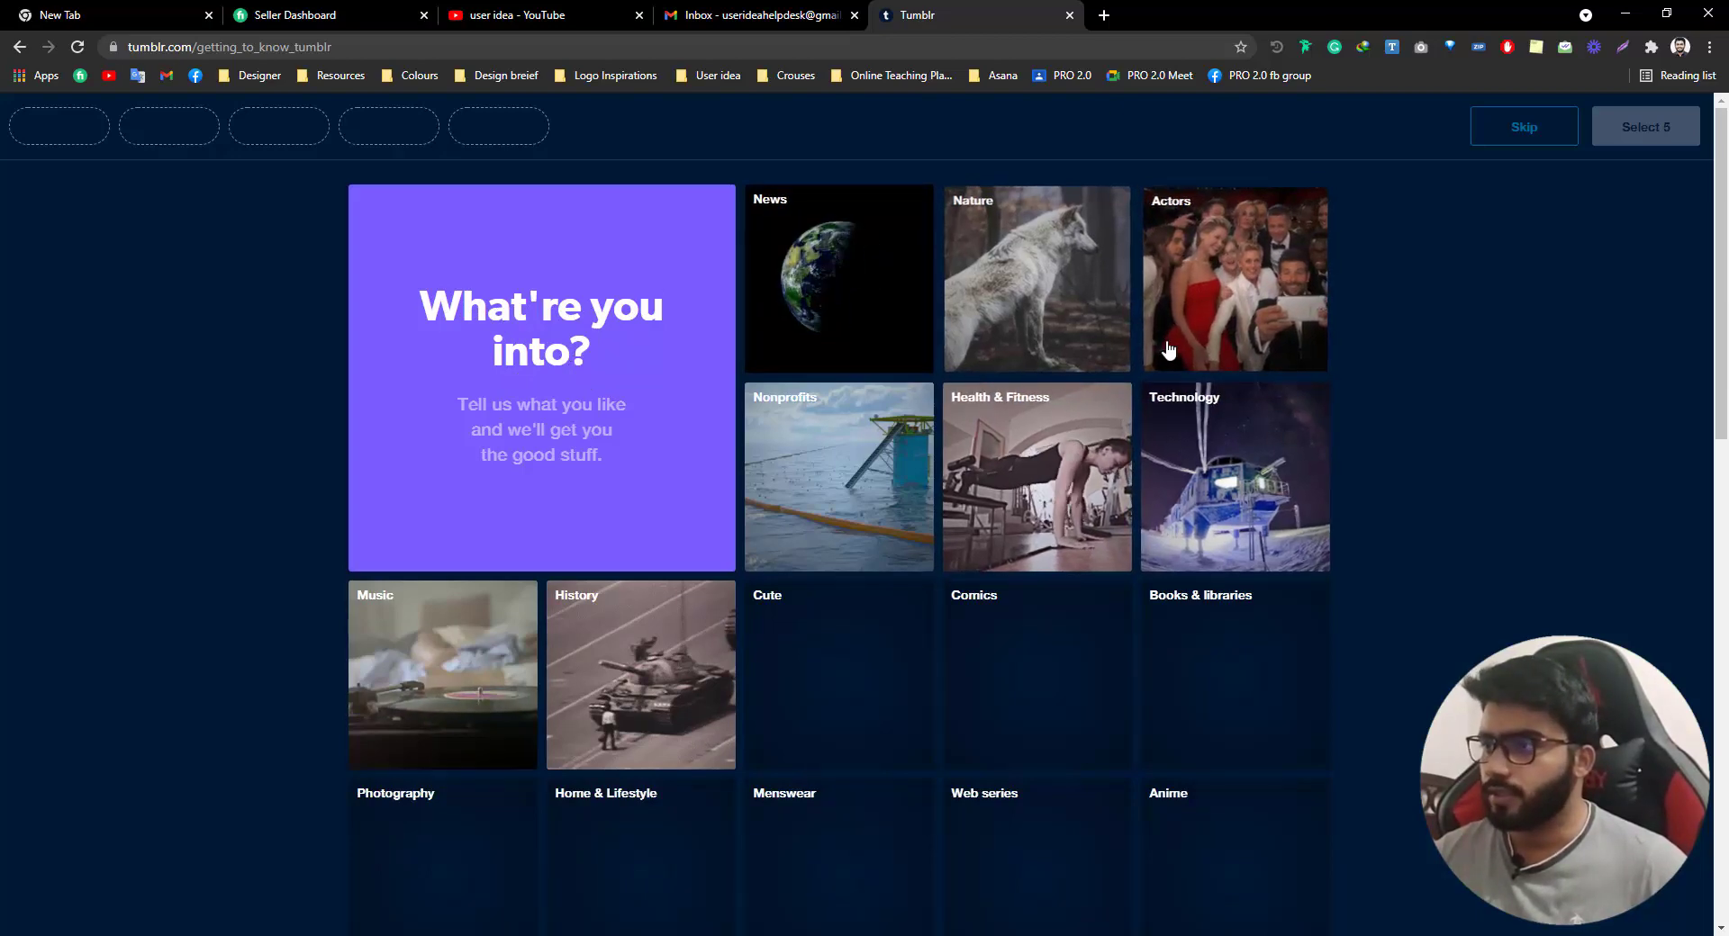
# Select the interests Design, Graphic design, Product design and Typography from the interest categories
pyautogui.scroll(-3, 1168, 349)
pyautogui.scroll(-1, 529, 330)
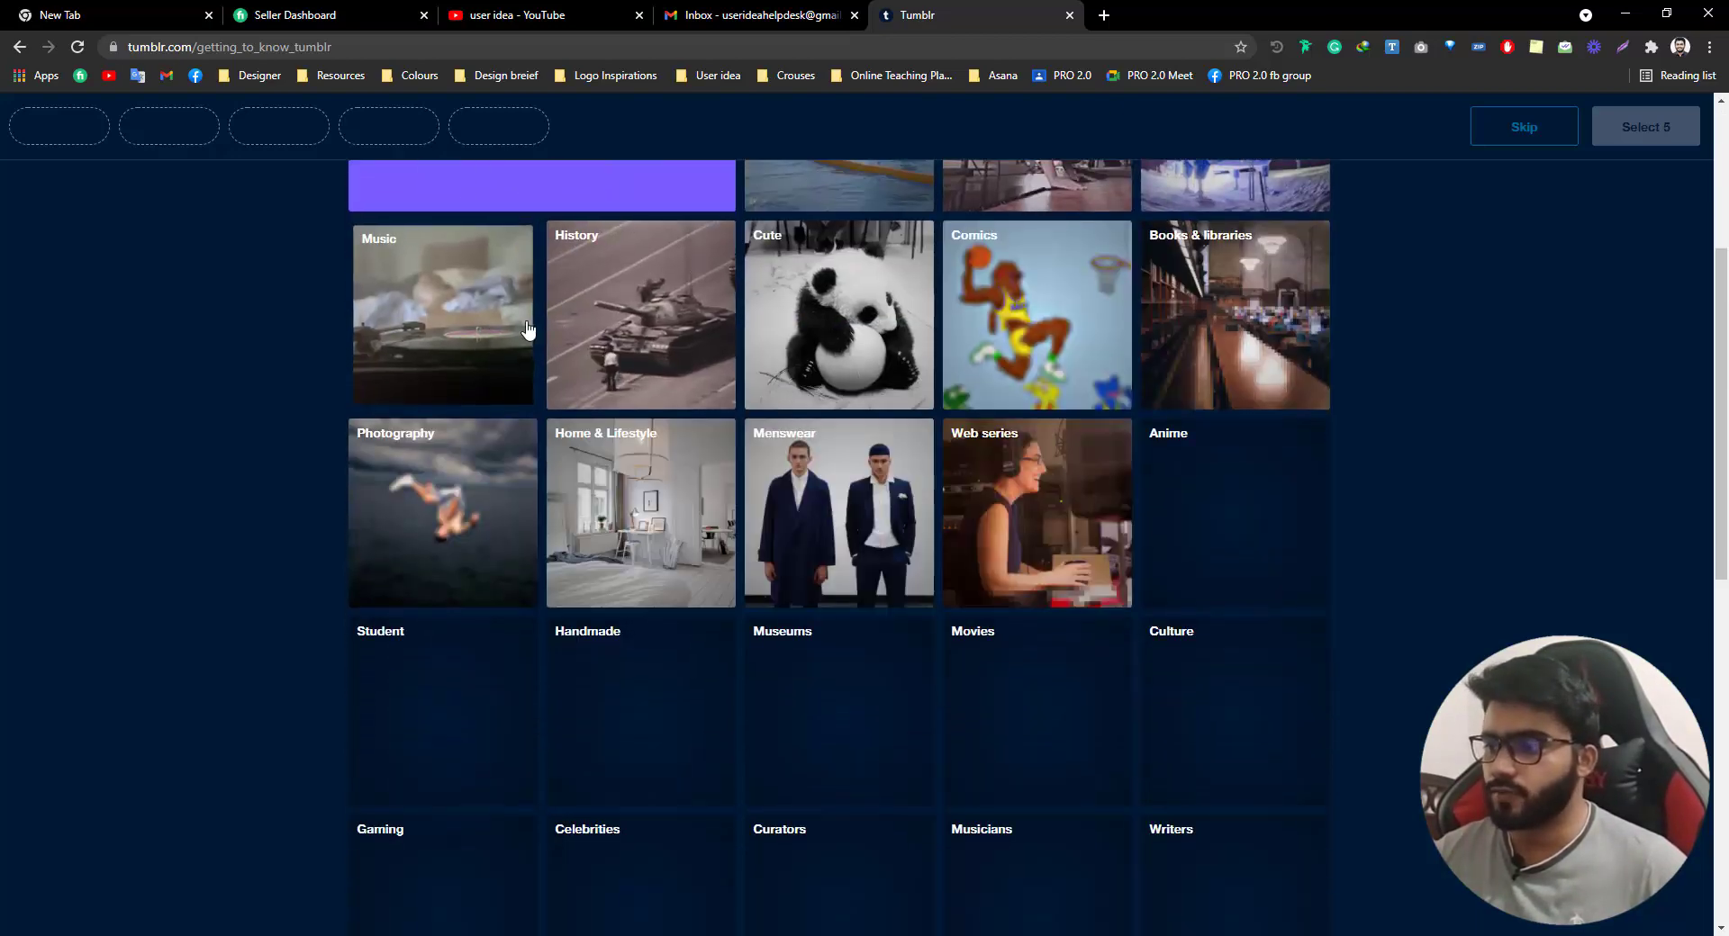
pyautogui.scroll(2, 958, 397)
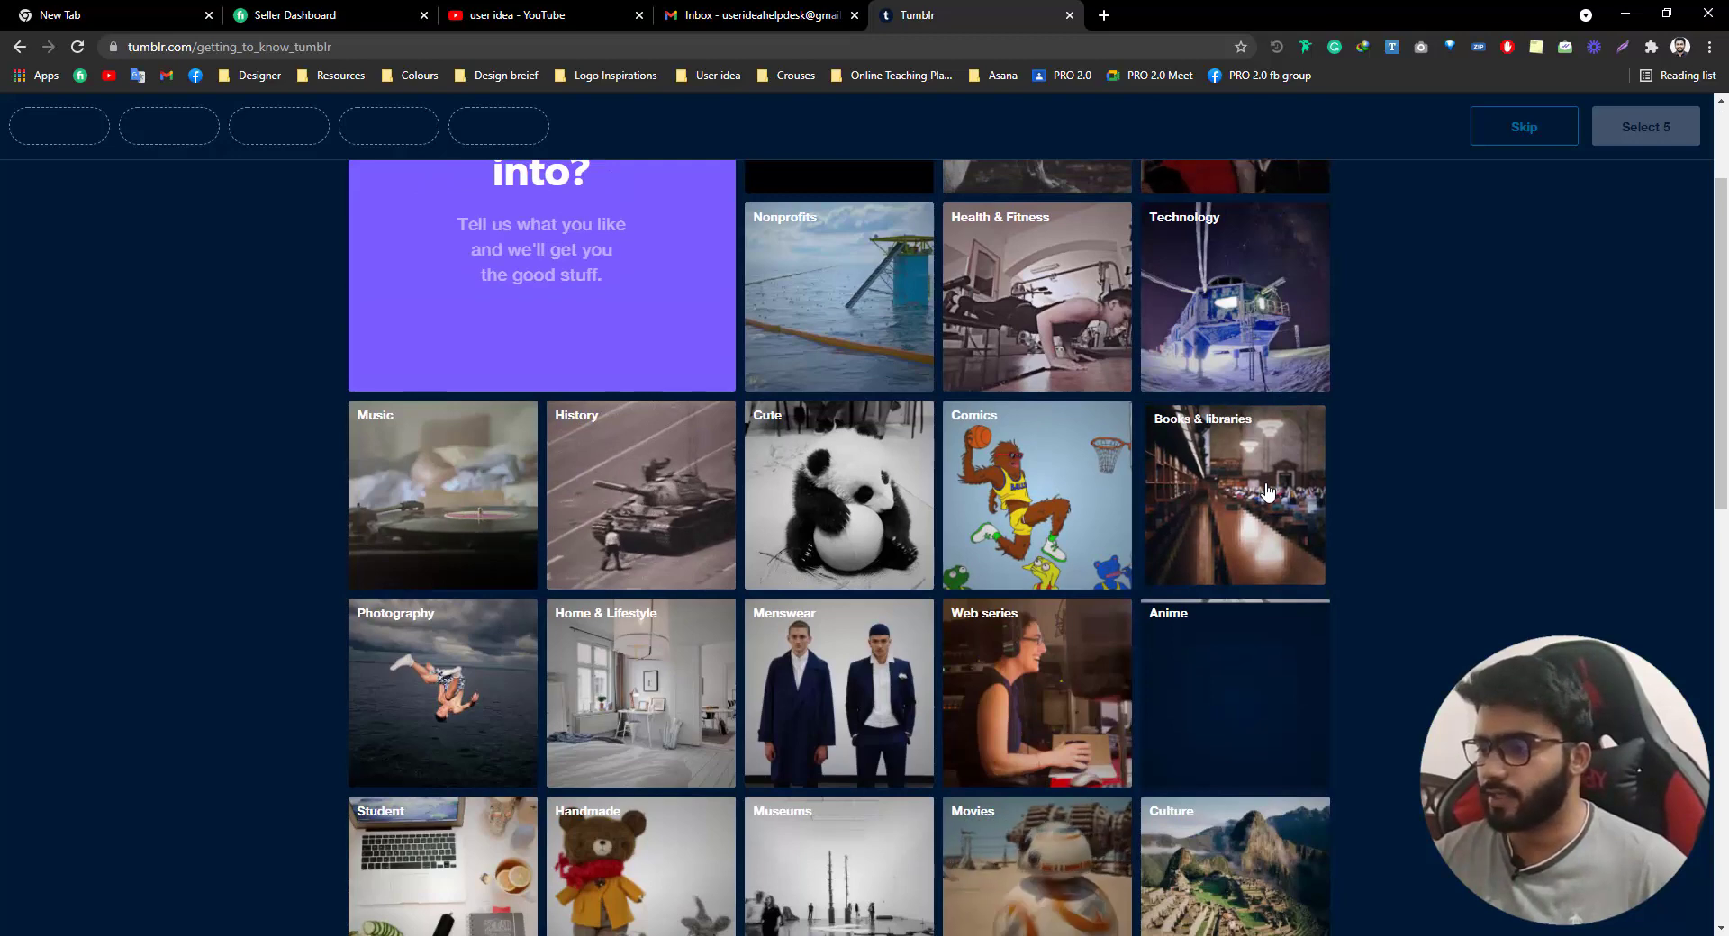
pyautogui.scroll(-6, 1268, 491)
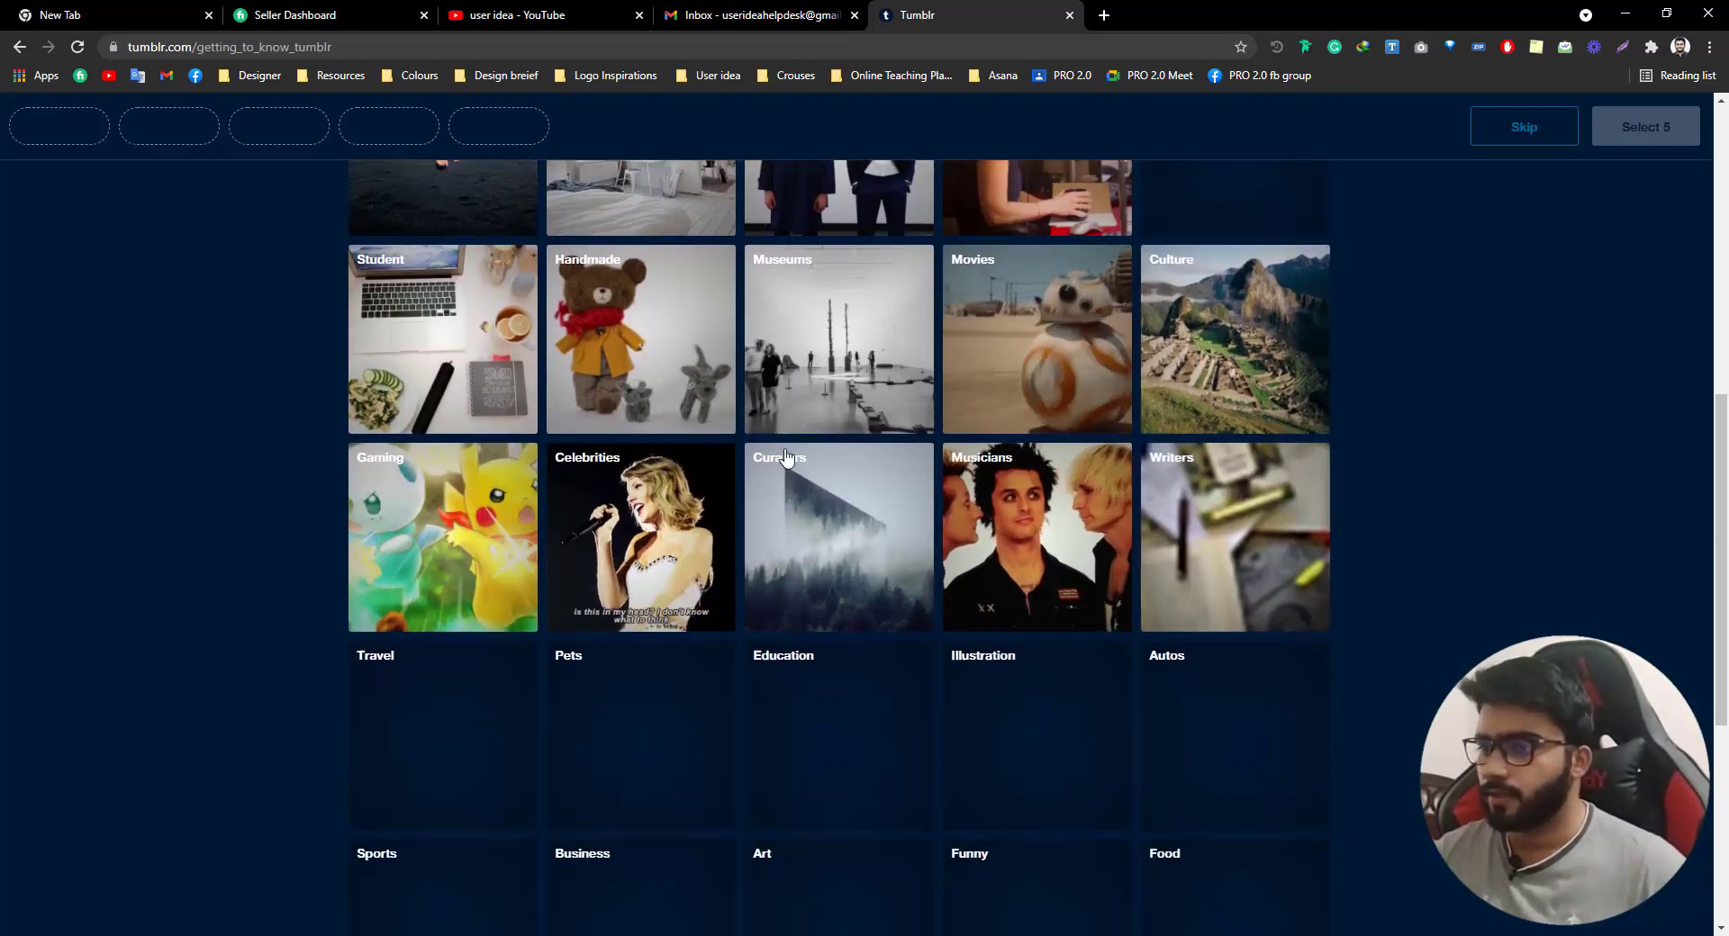
pyautogui.scroll(-3, 787, 457)
pyautogui.scroll(-1, 817, 451)
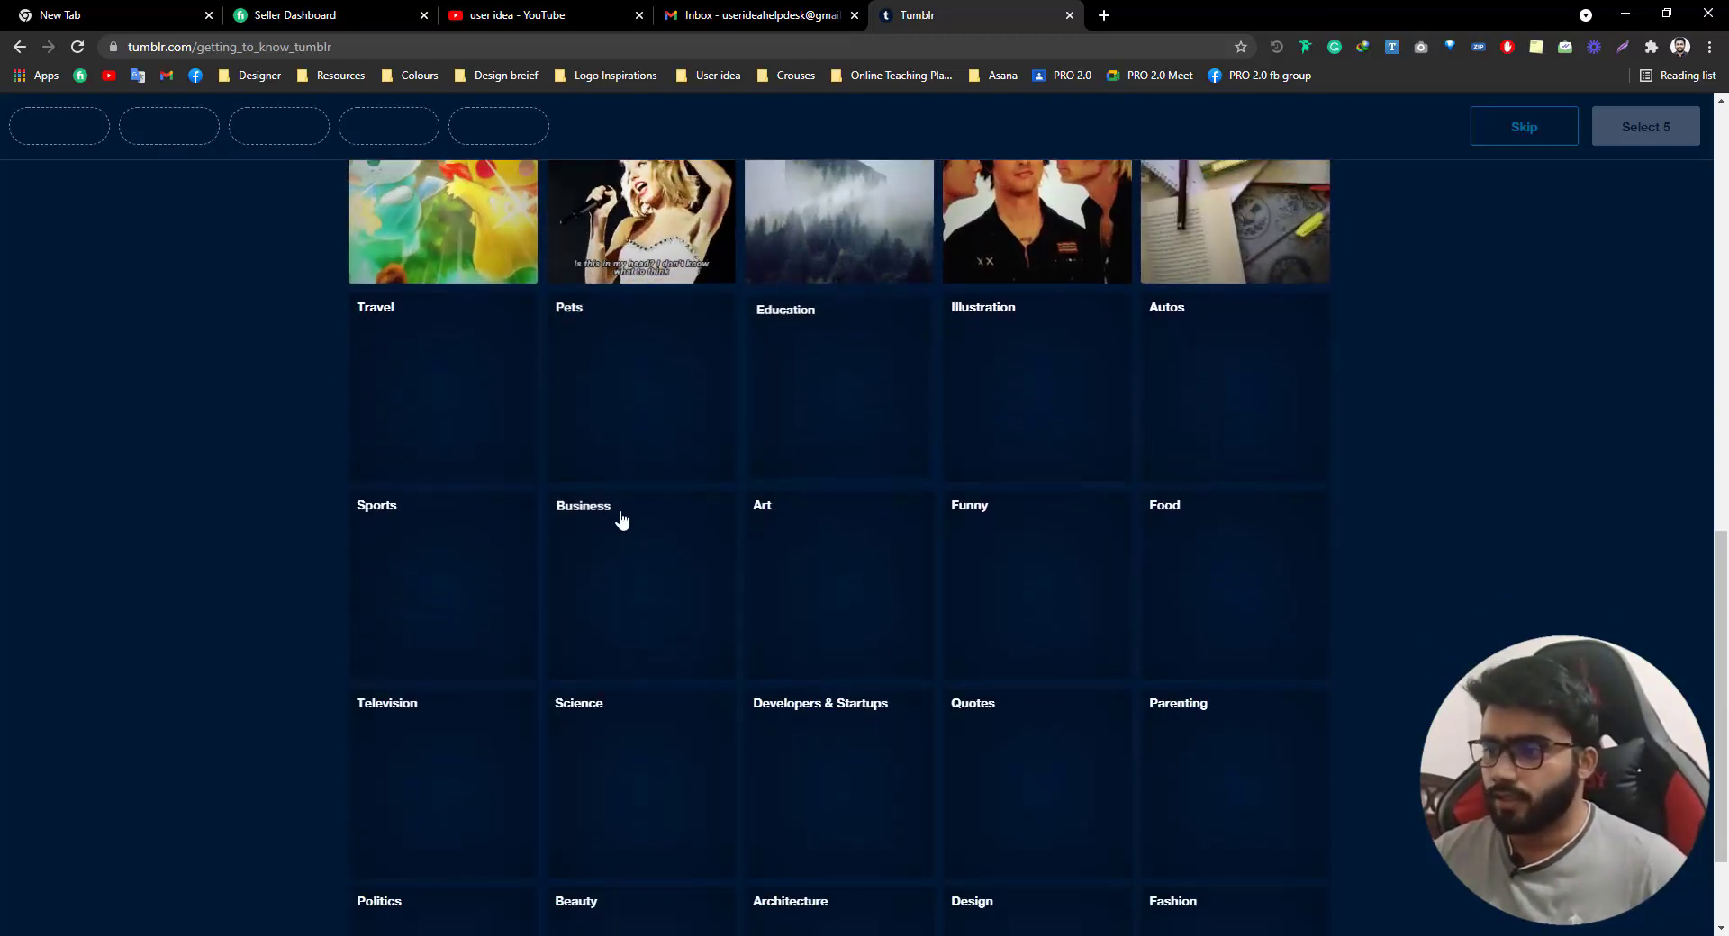
pyautogui.scroll(-2, 622, 520)
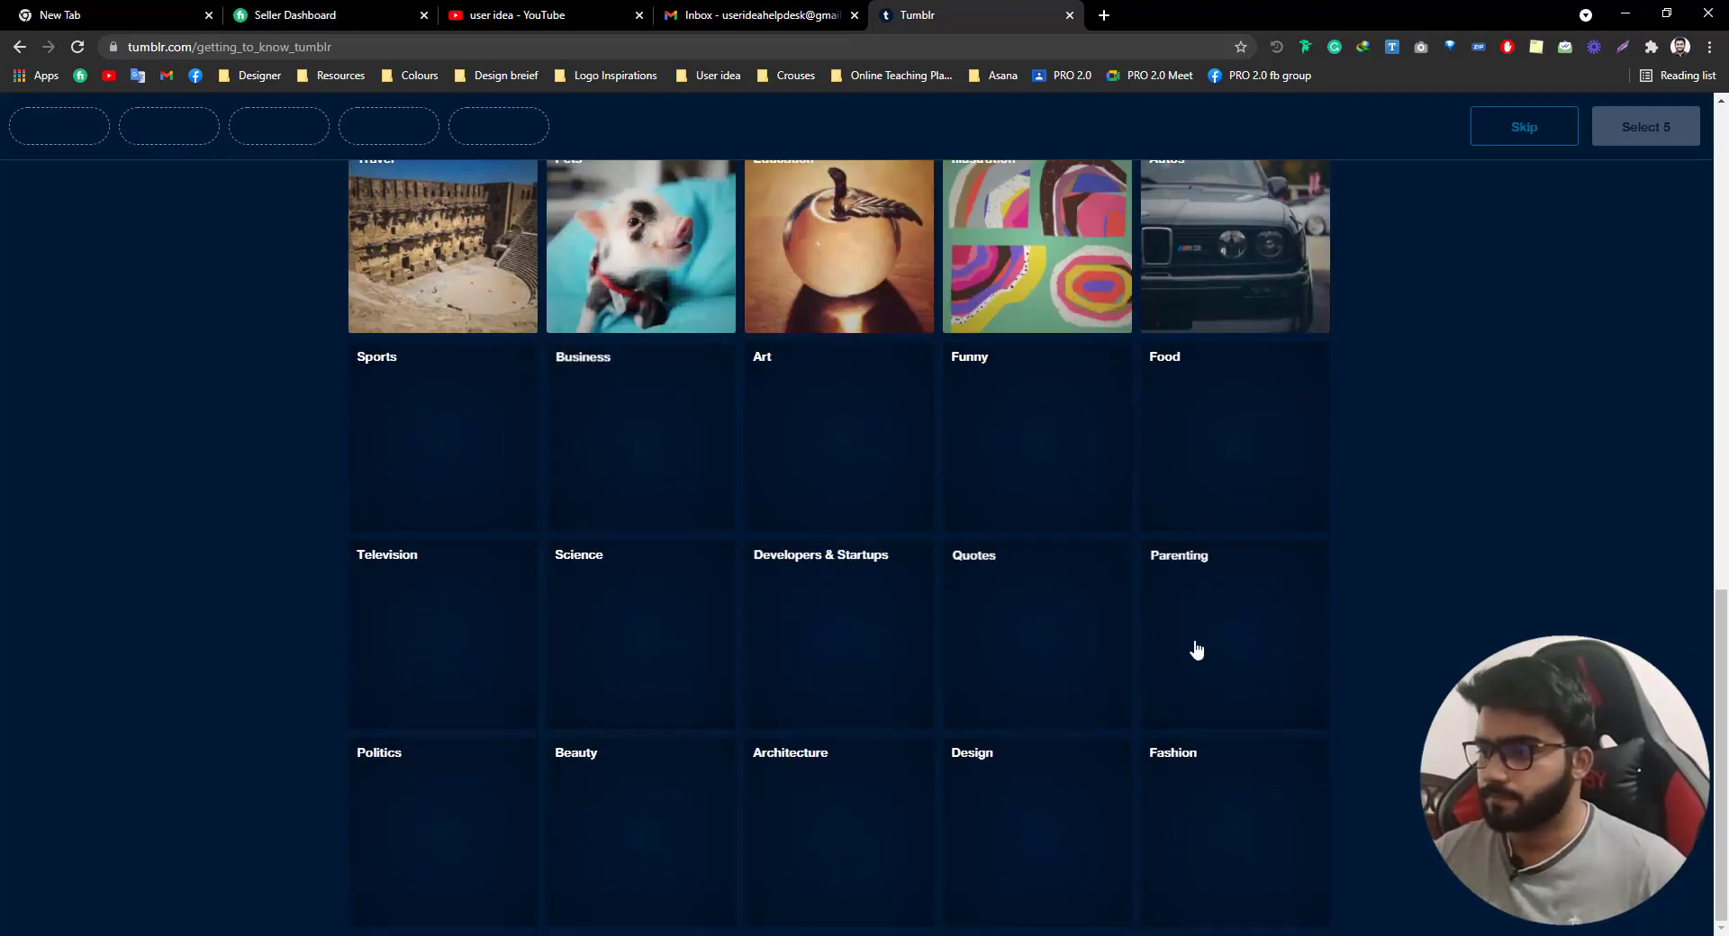
pyautogui.click(1057, 815)
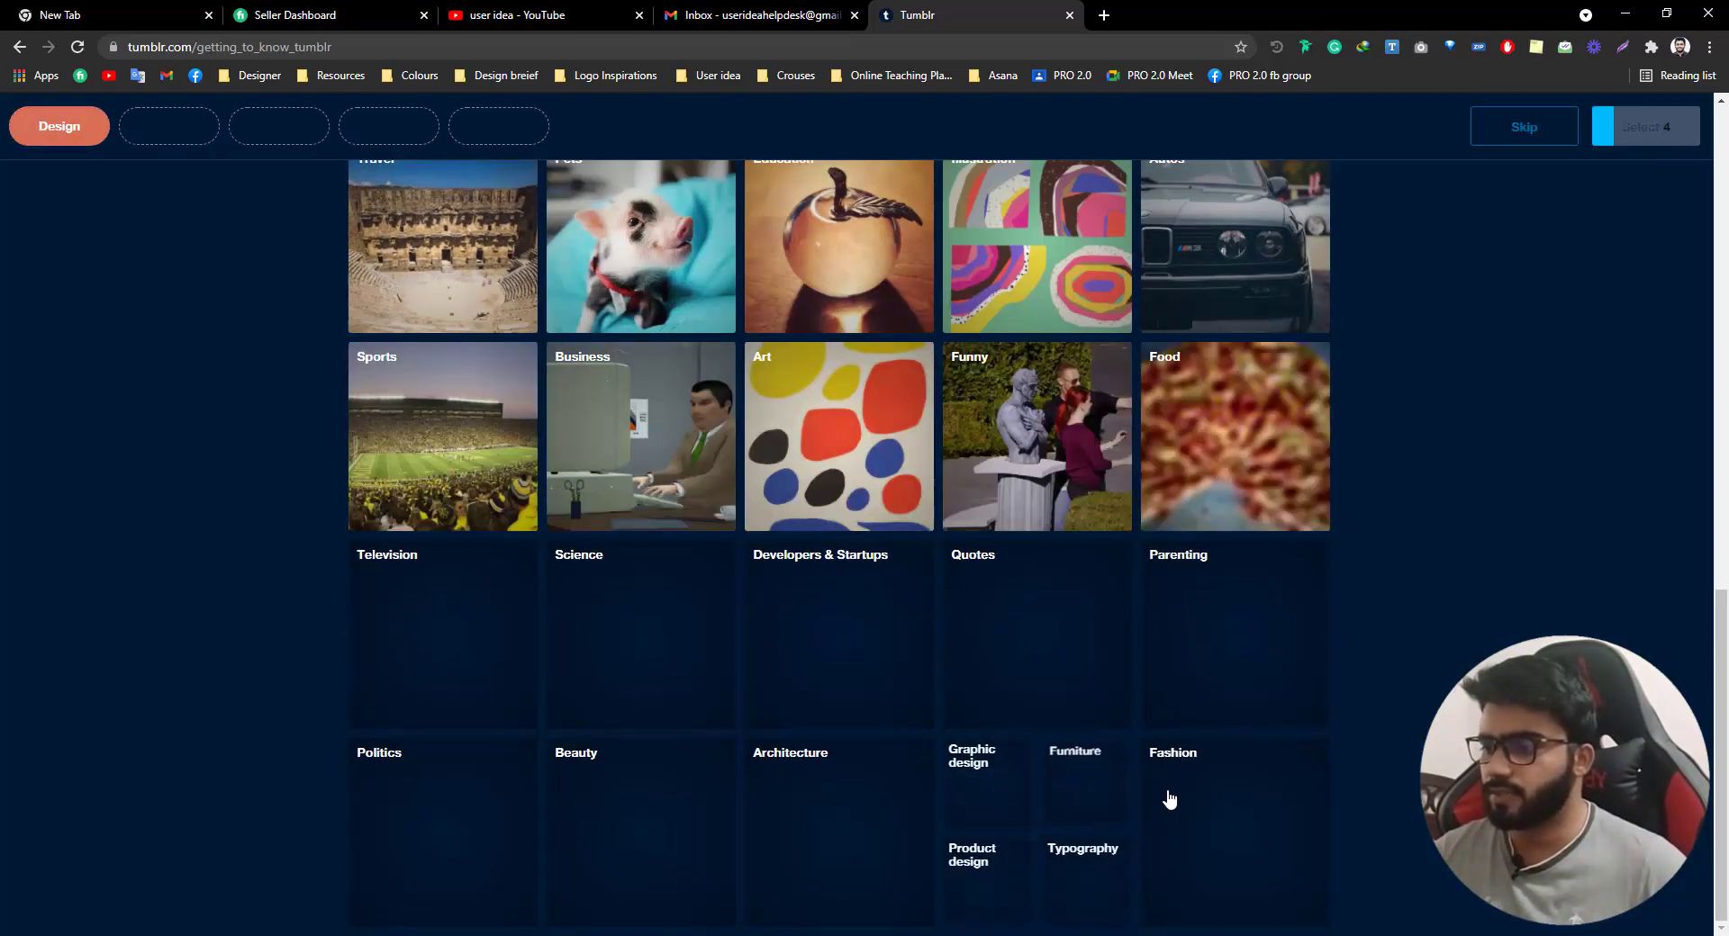
pyautogui.click(994, 787)
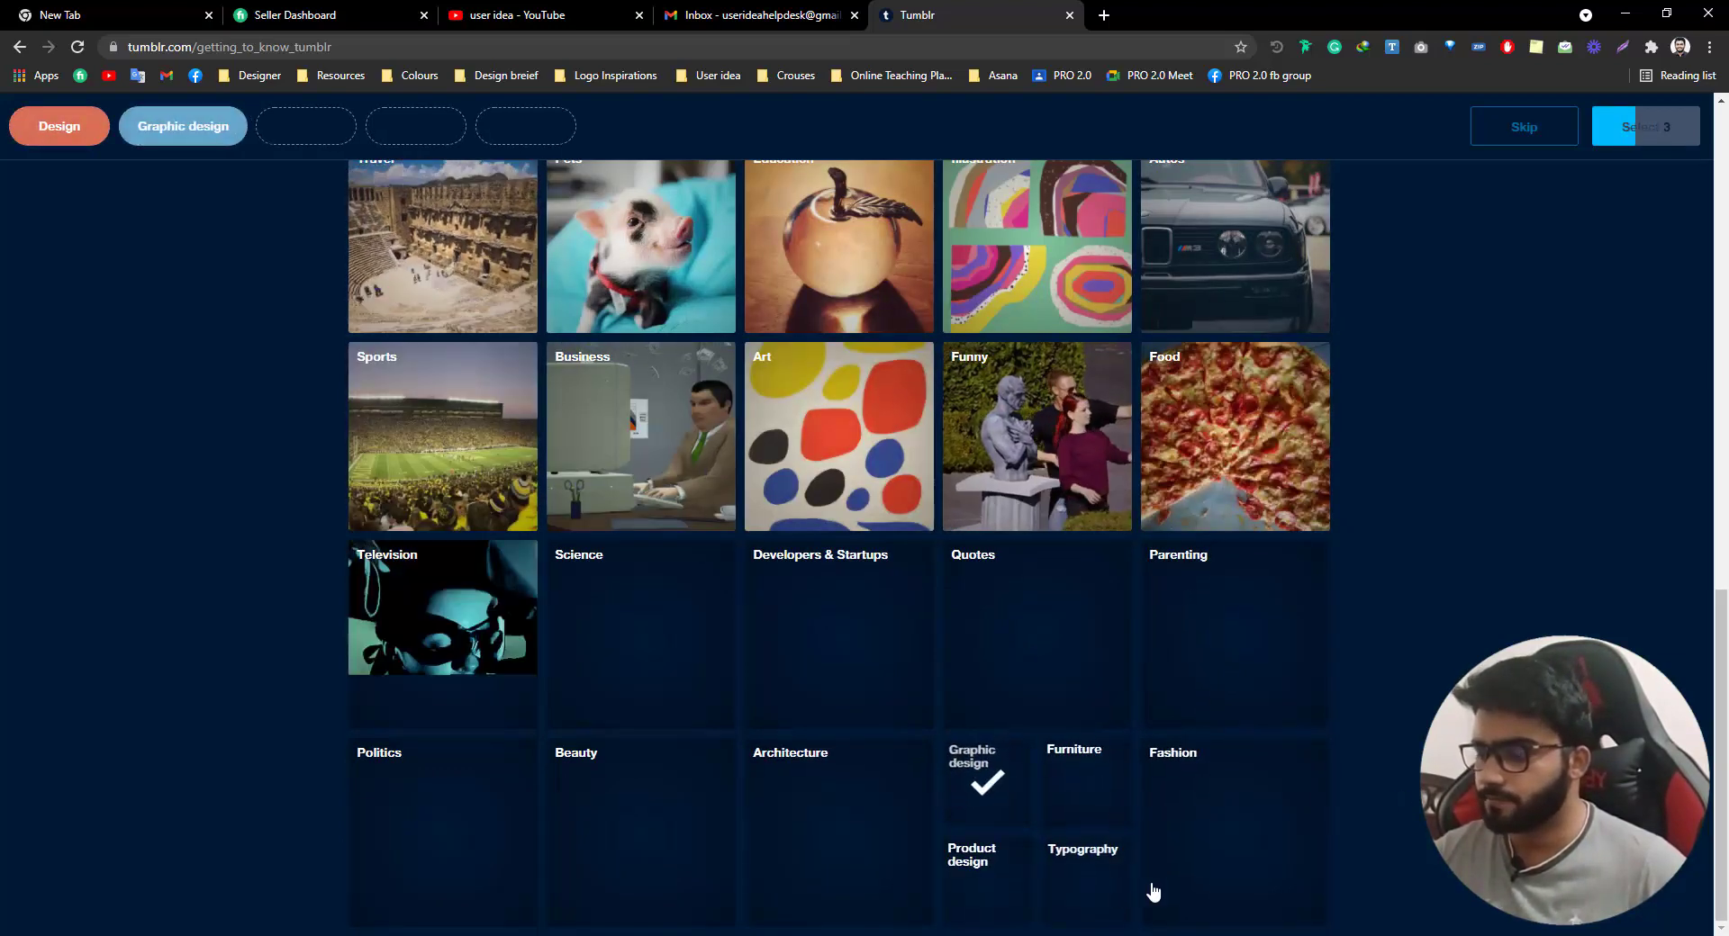
pyautogui.click(984, 891)
pyautogui.click(1077, 872)
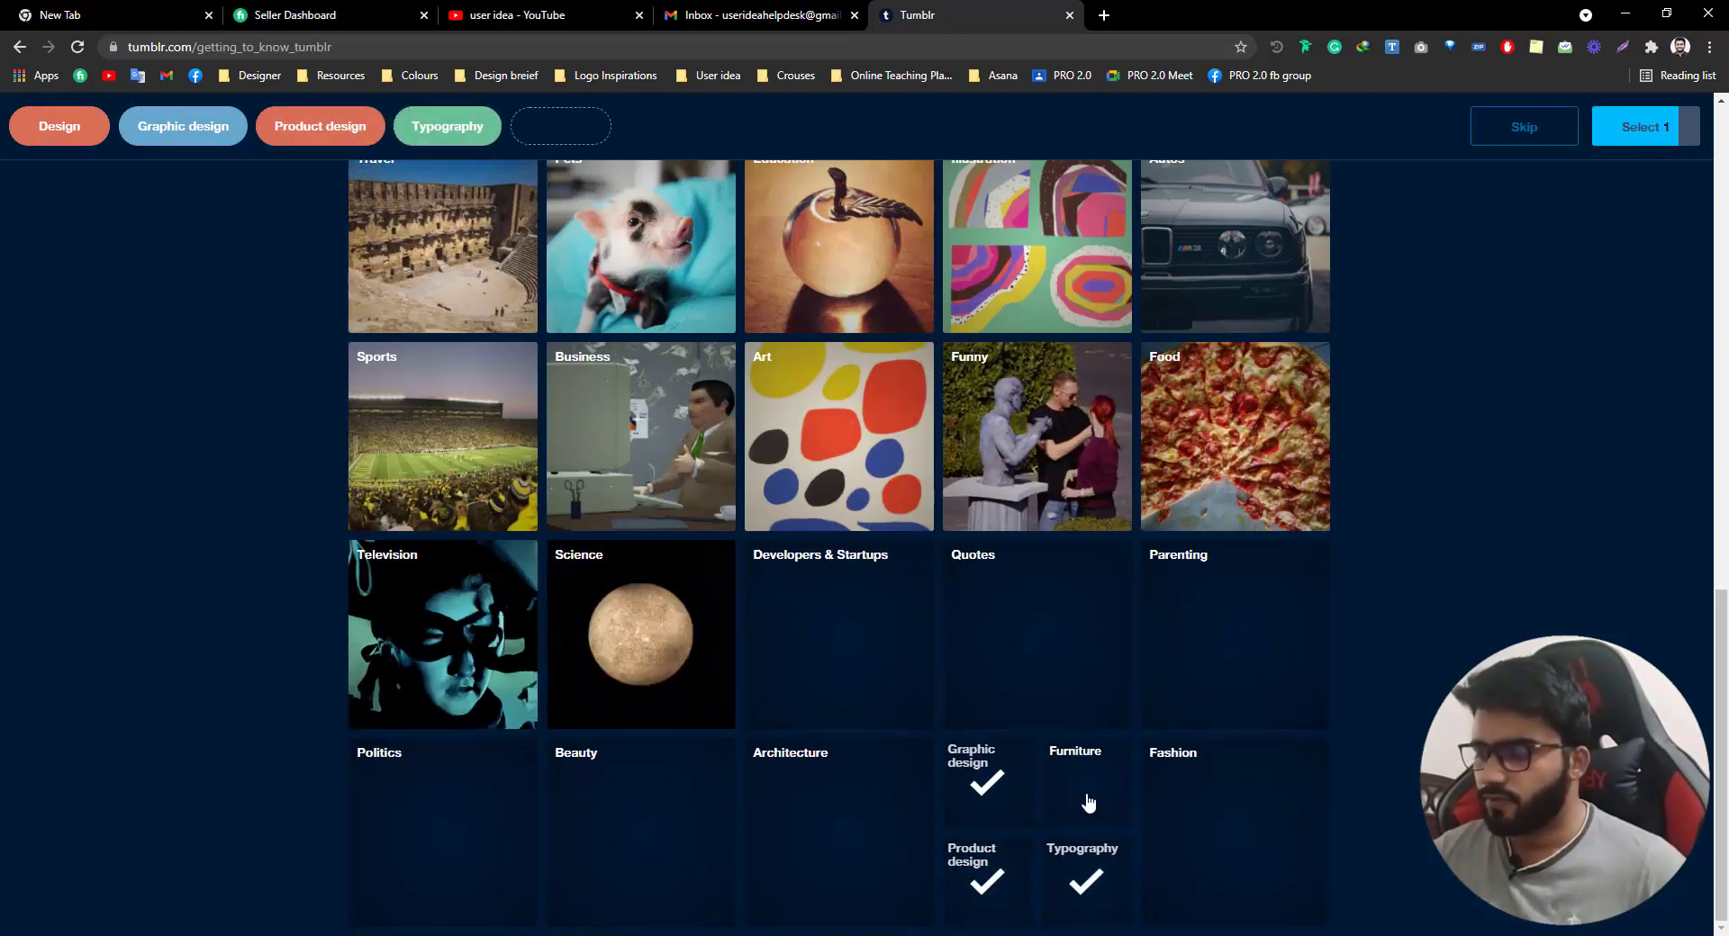
# Add Technology to the selected interests
pyautogui.scroll(6, 1135, 707)
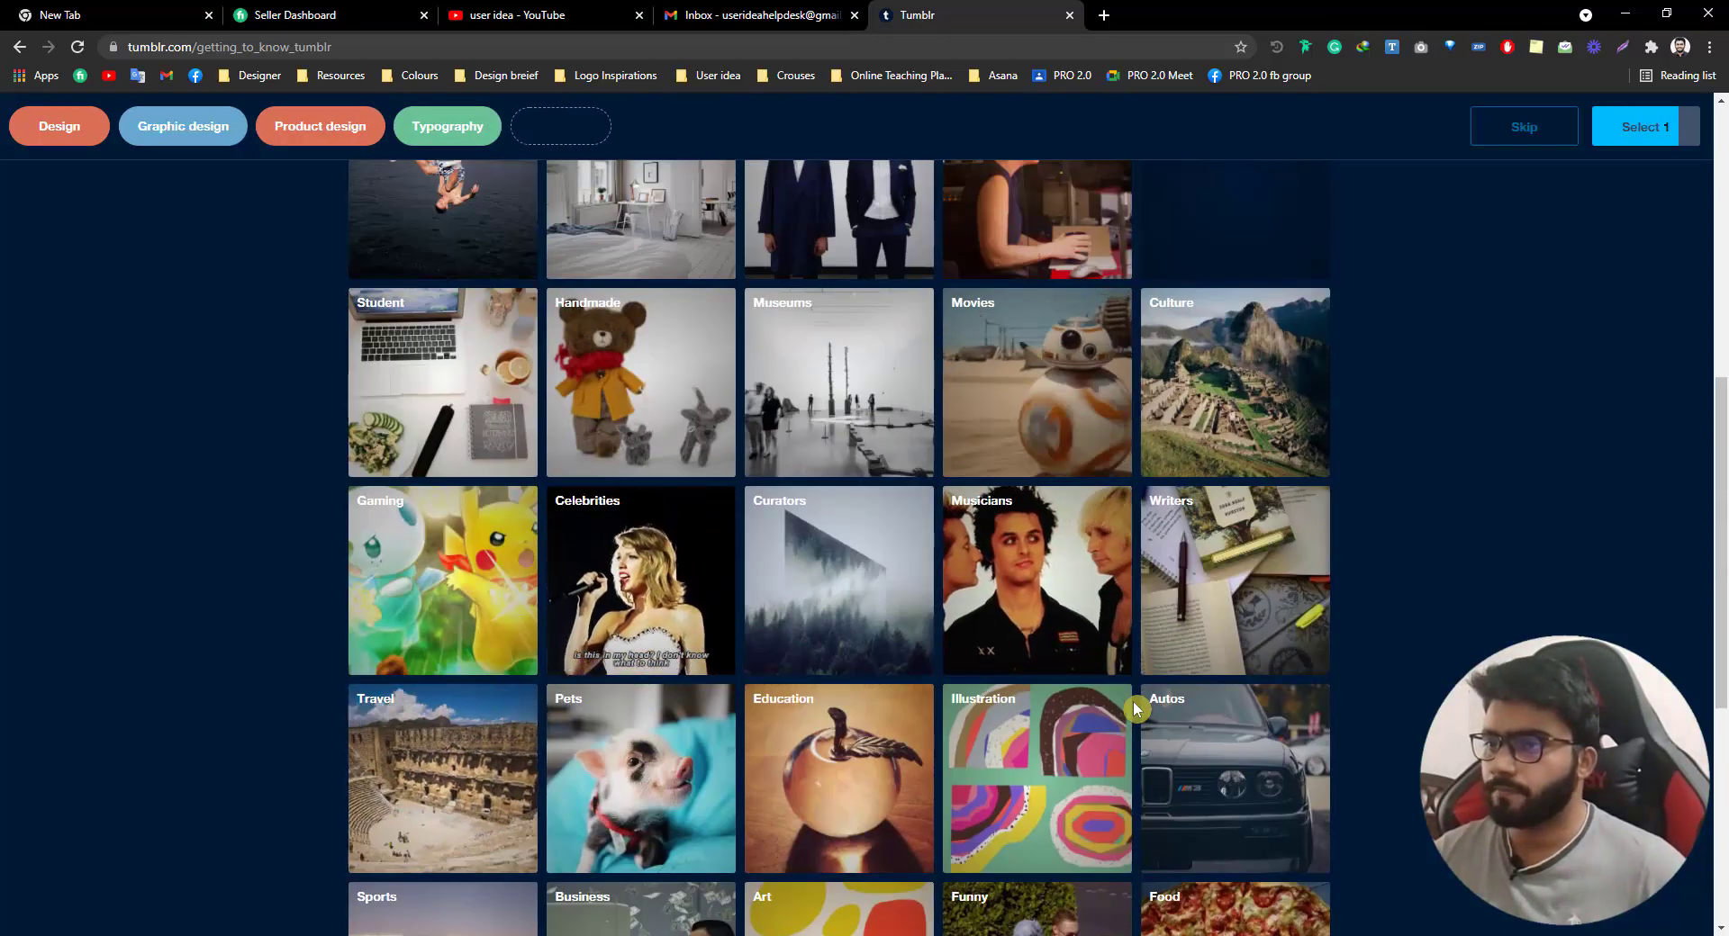
pyautogui.scroll(2, 1132, 701)
pyautogui.scroll(4, 459, 665)
pyautogui.scroll(1, 459, 664)
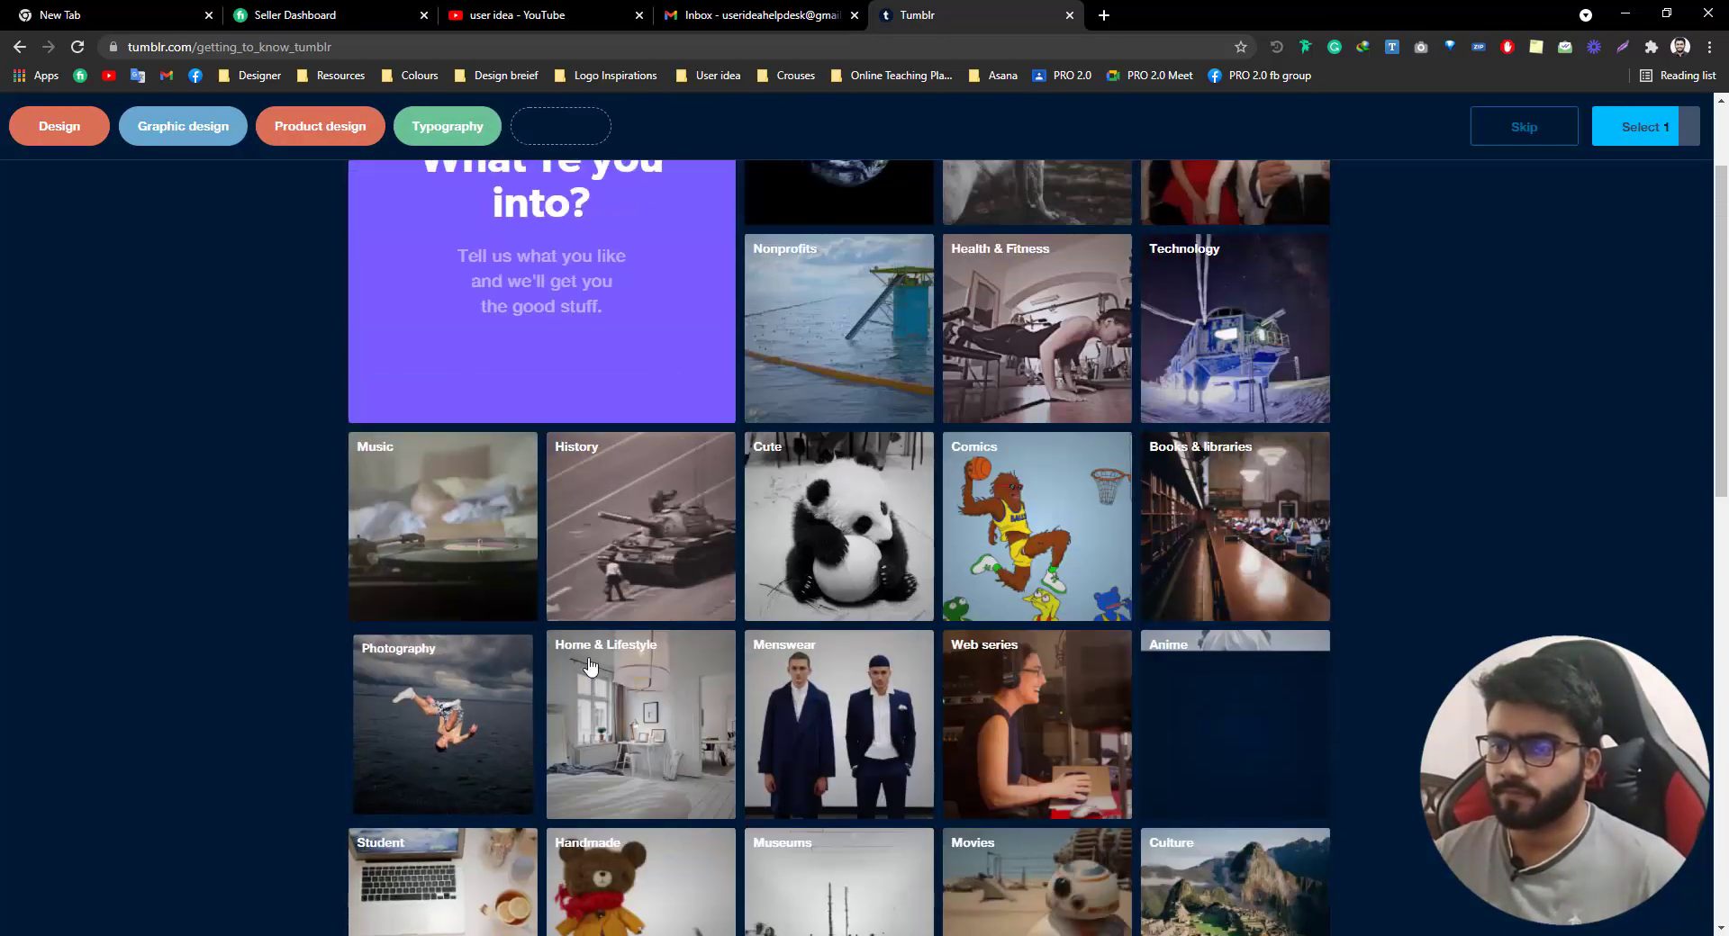
pyautogui.scroll(2, 1113, 674)
pyautogui.scroll(-1, 1113, 674)
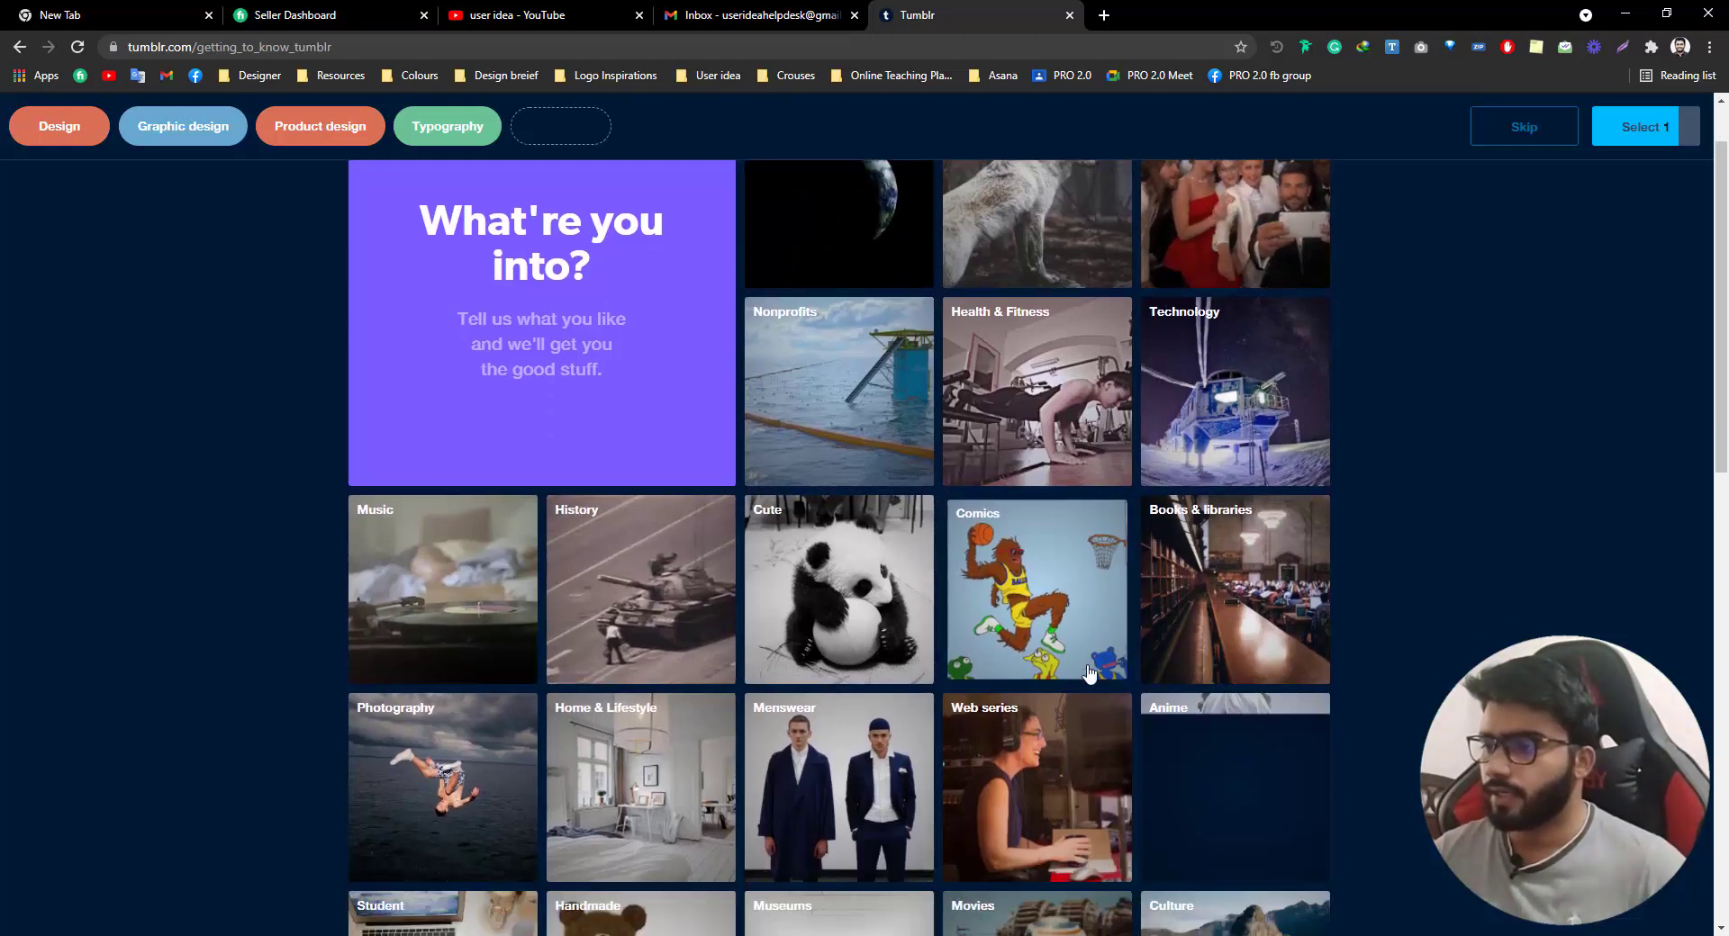
pyautogui.scroll(1, 1093, 677)
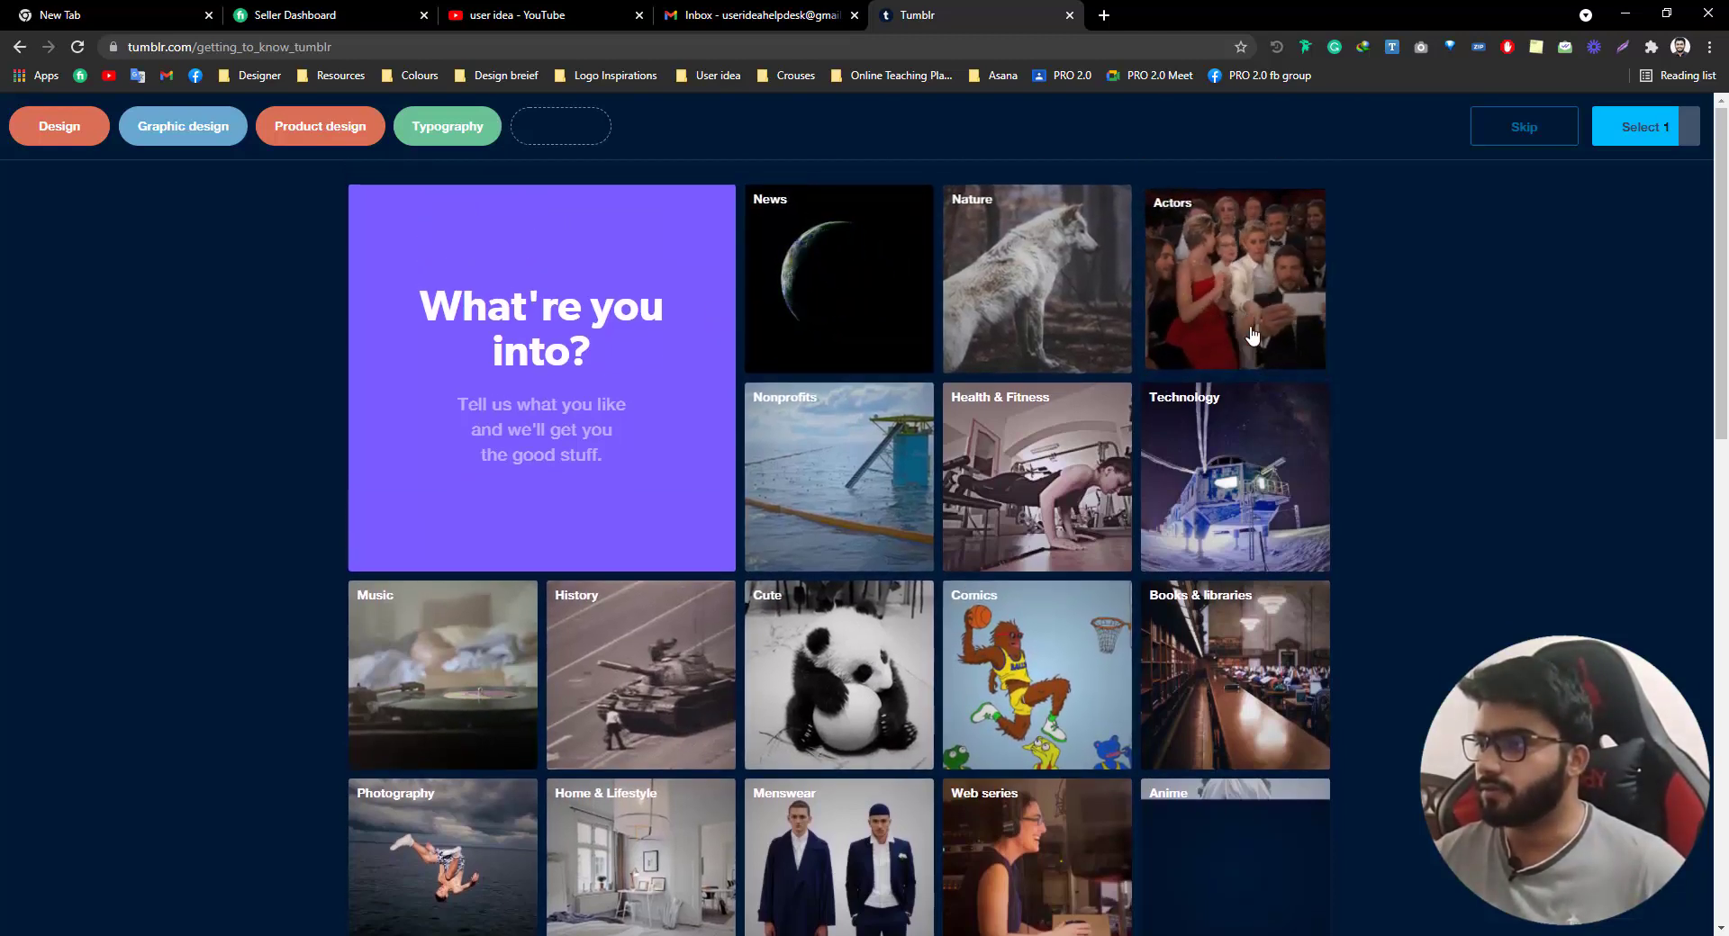
pyautogui.scroll(-1, 1111, 366)
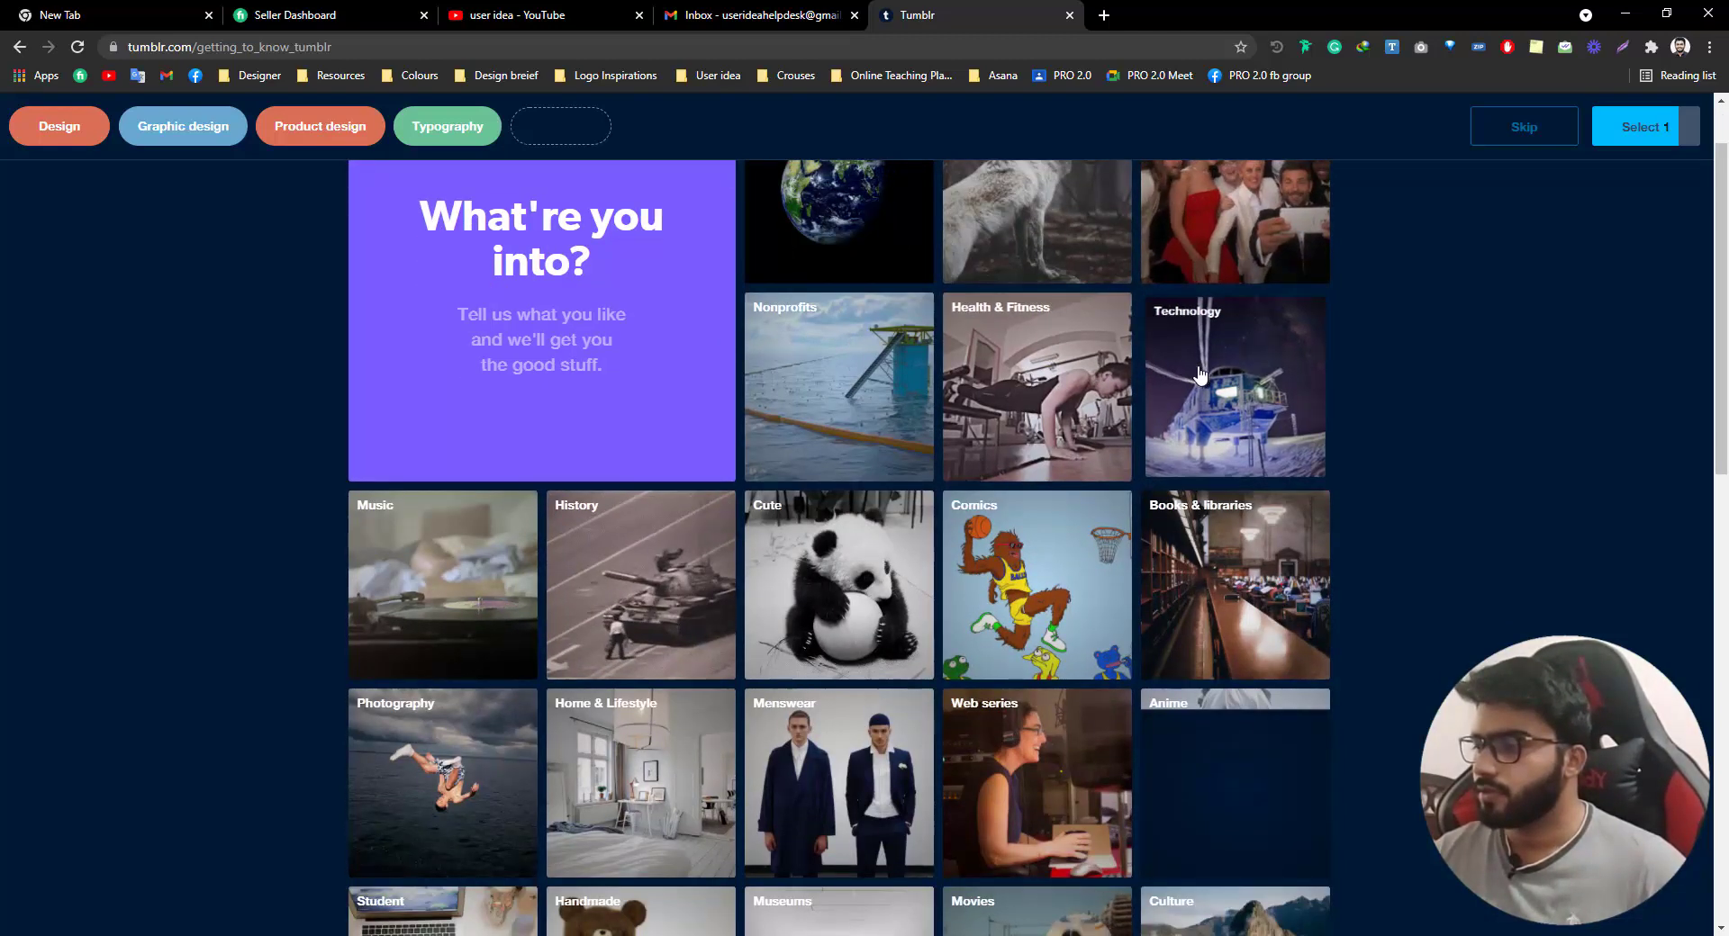
pyautogui.click(1233, 387)
# Add Music to the selected interests
pyautogui.scroll(-7, 1110, 585)
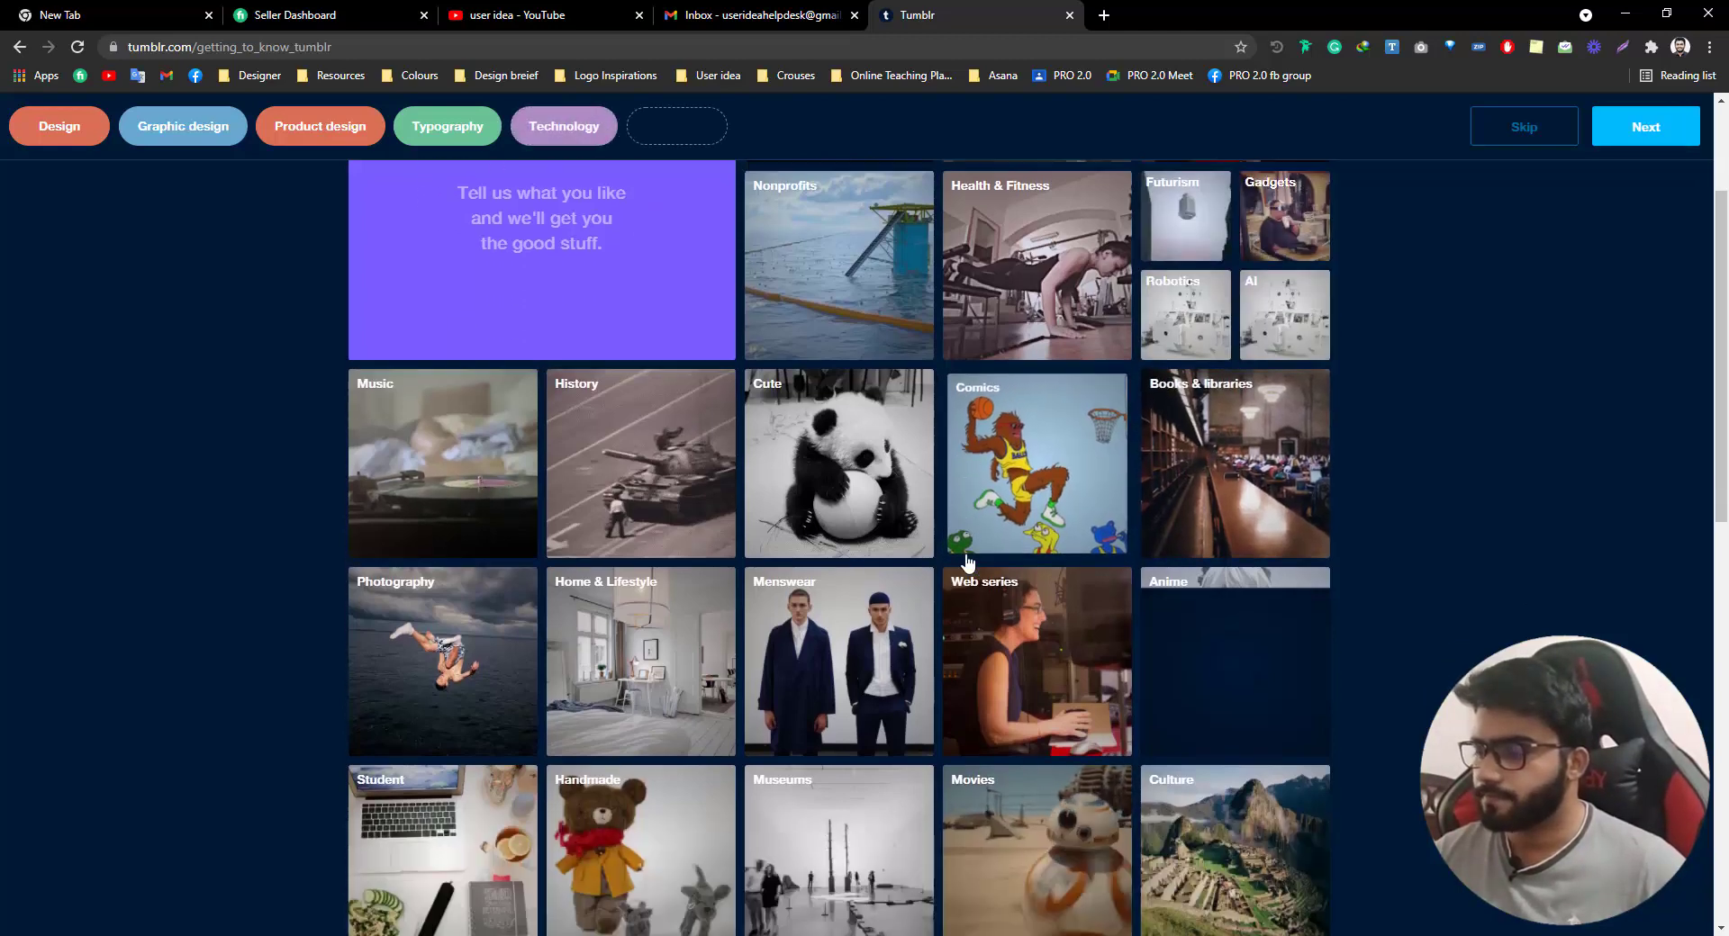
pyautogui.scroll(-6, 1240, 460)
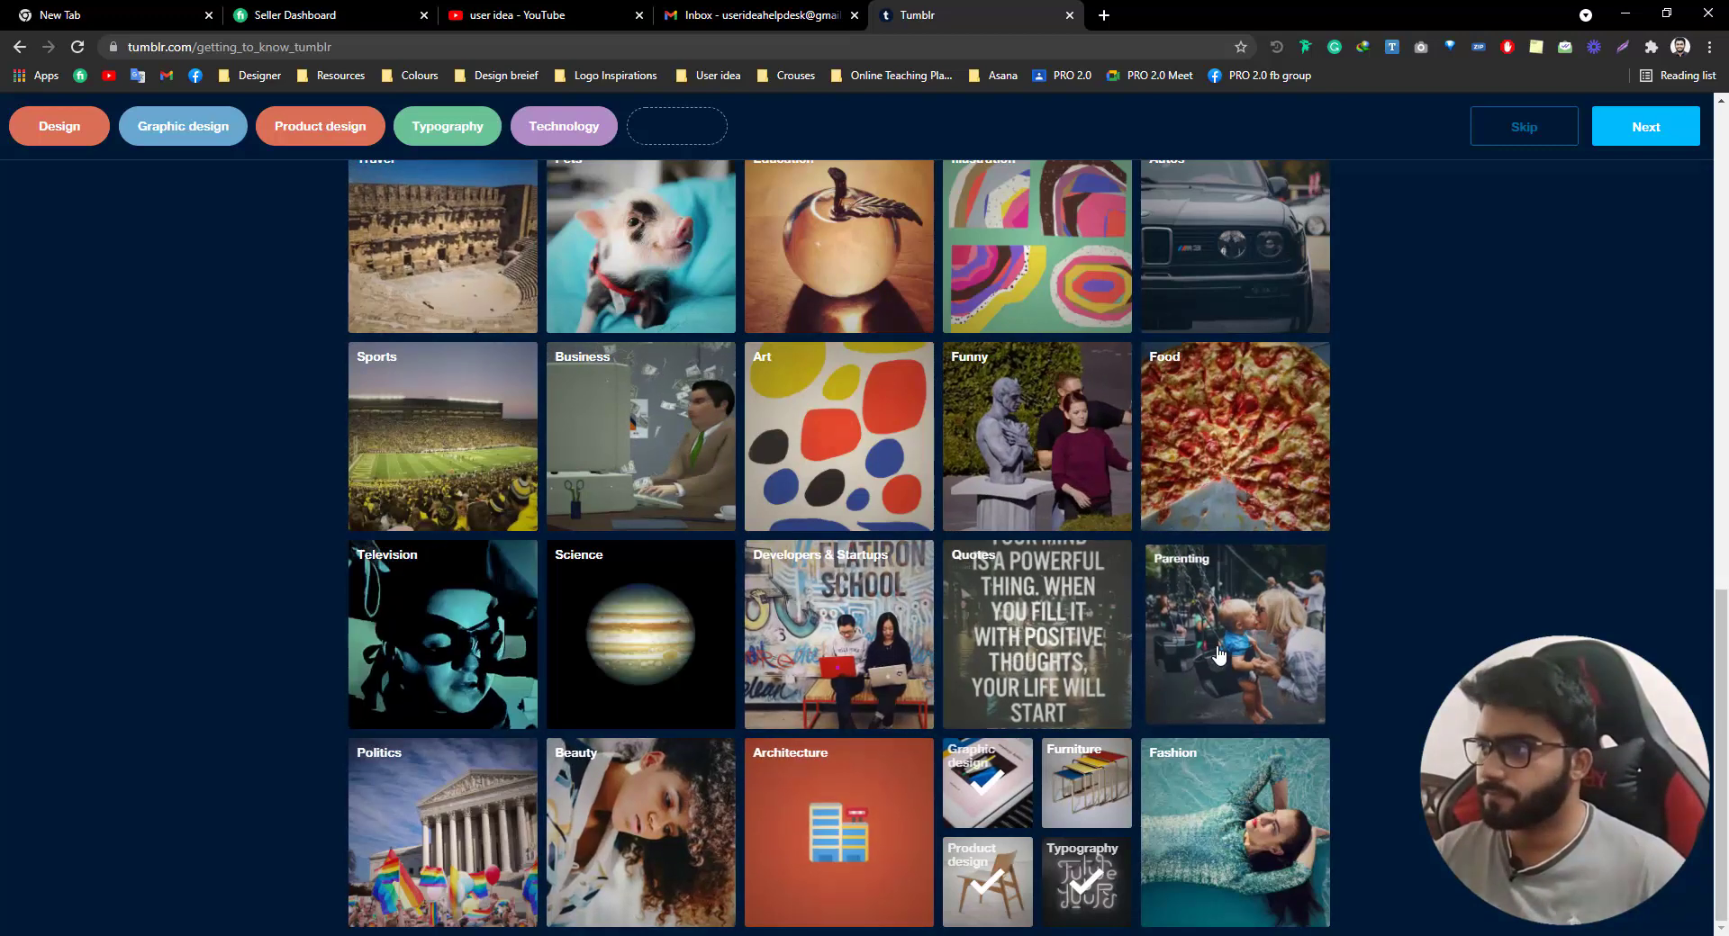
pyautogui.scroll(10, 1085, 687)
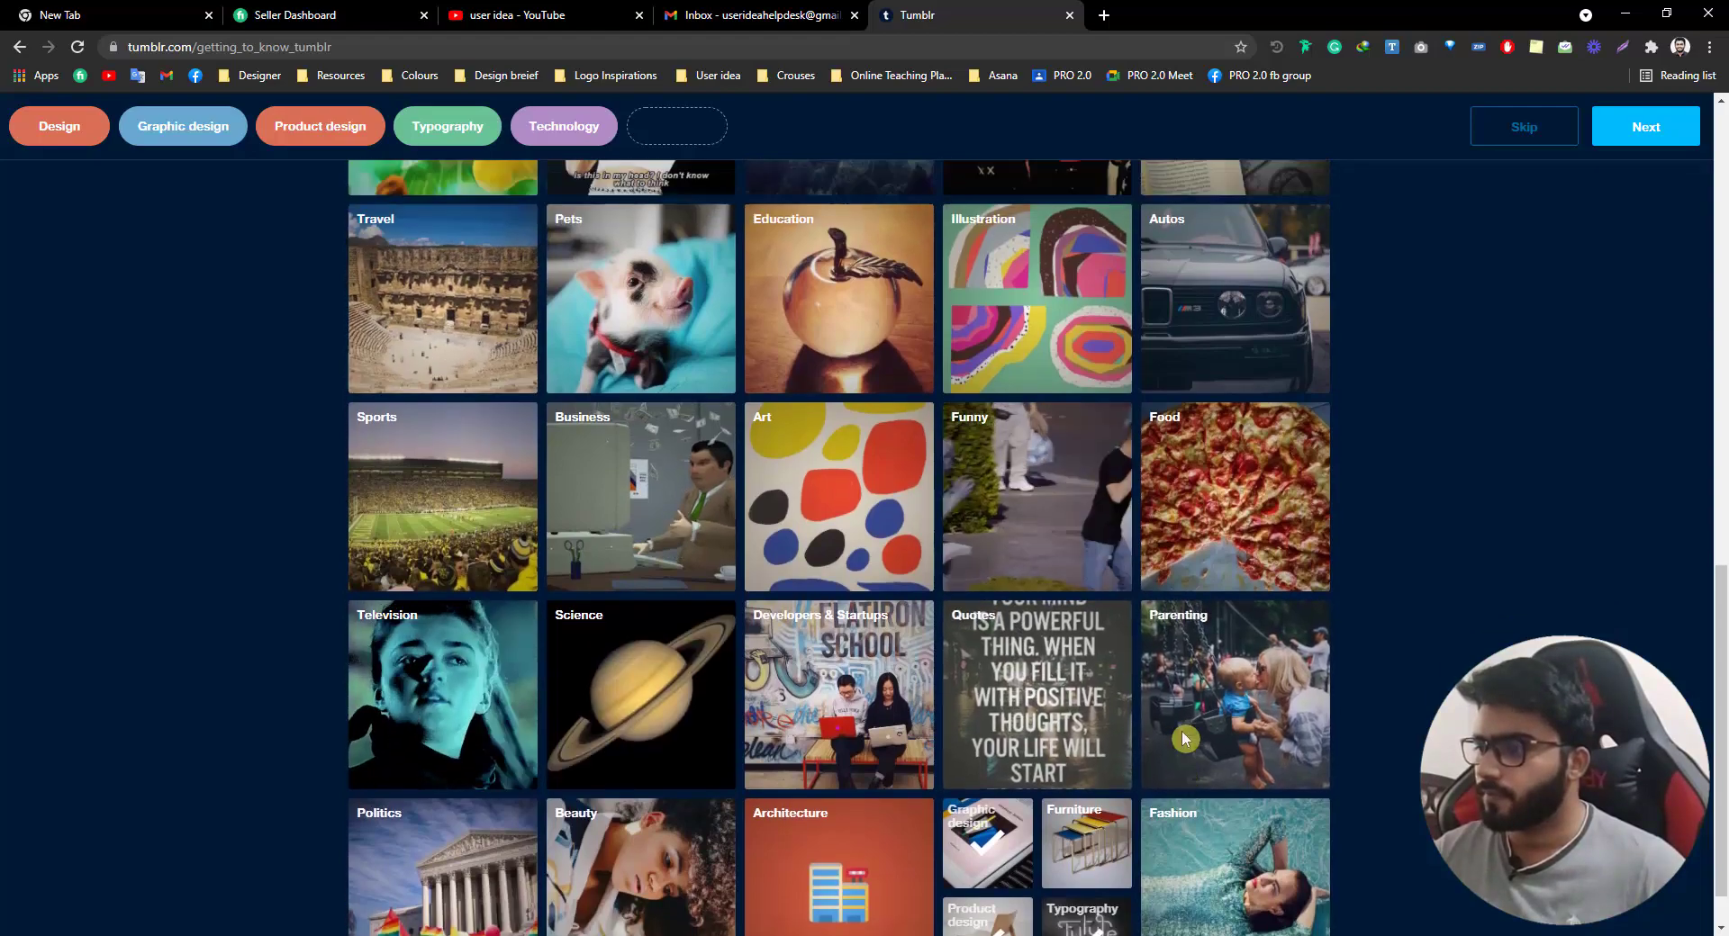
pyautogui.scroll(3, 797, 604)
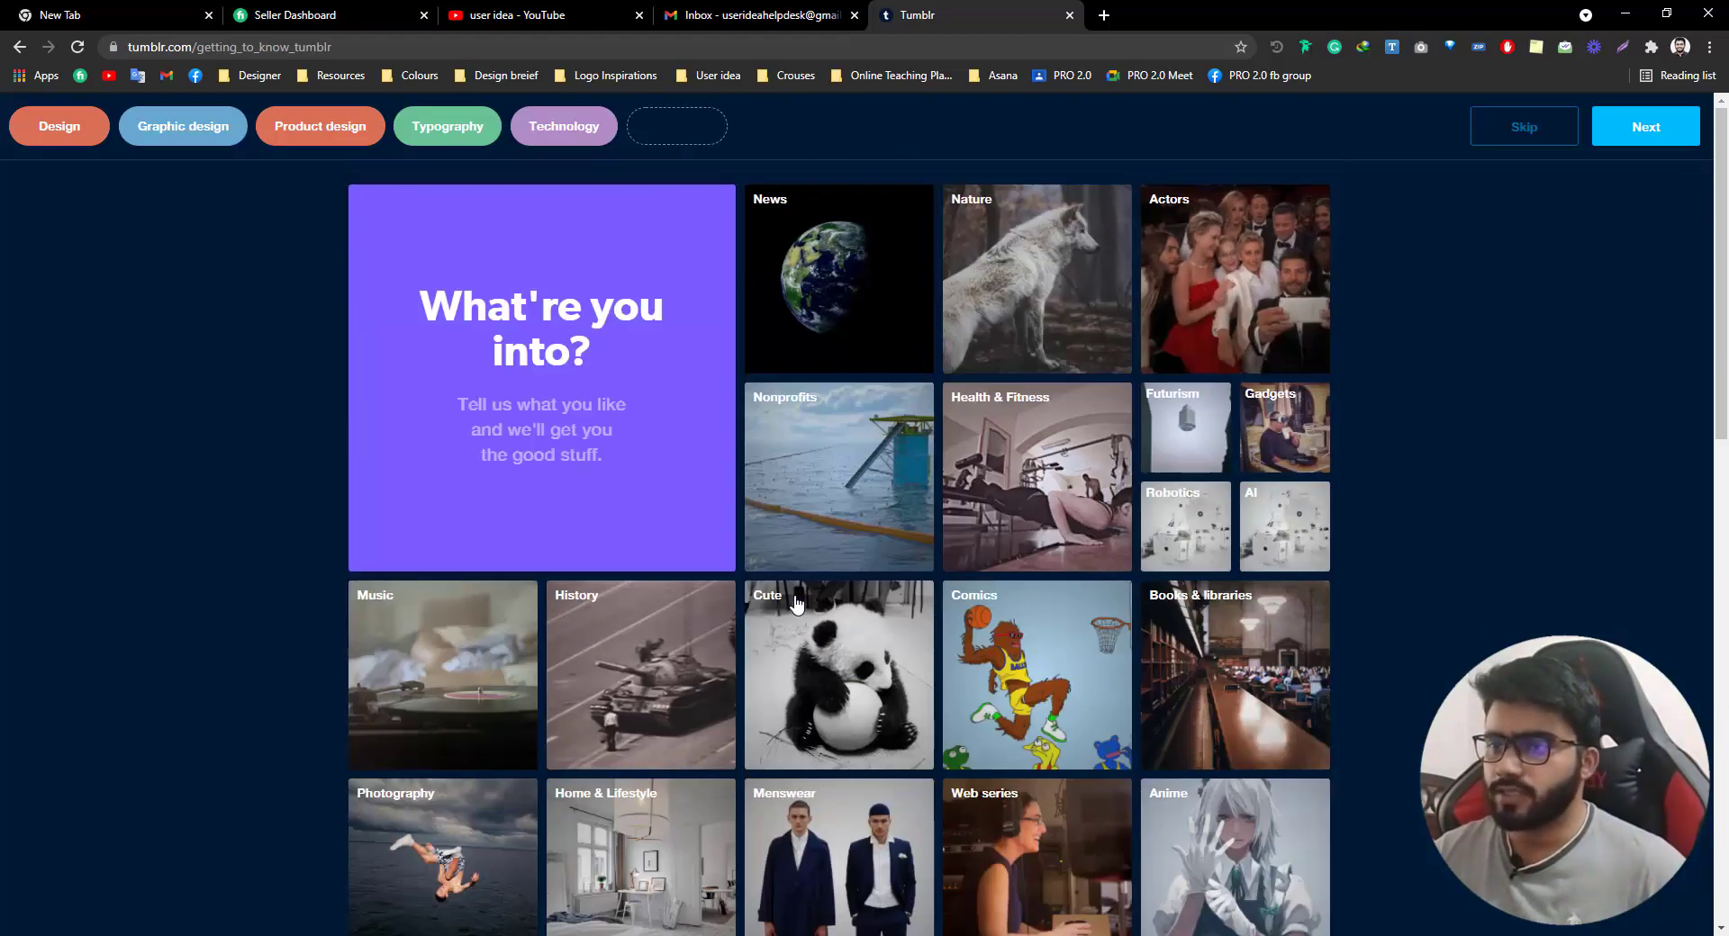
pyautogui.scroll(-4, 479, 523)
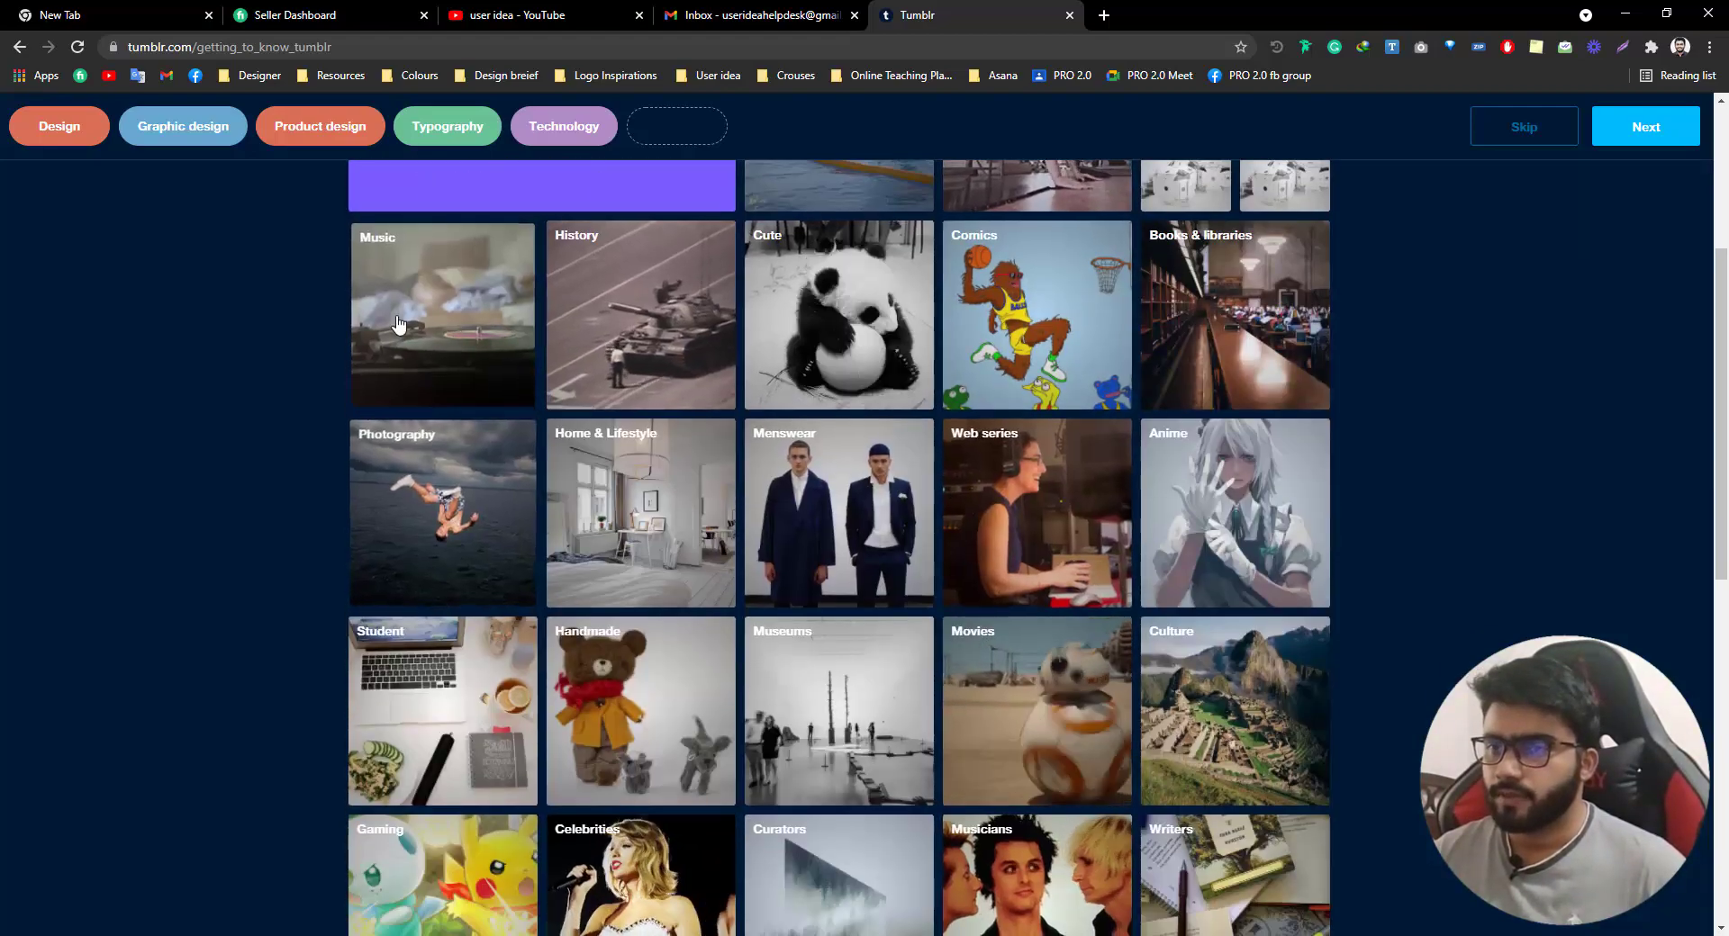
pyautogui.click(441, 316)
# Add Education to the selected interests
pyautogui.scroll(-2, 676, 527)
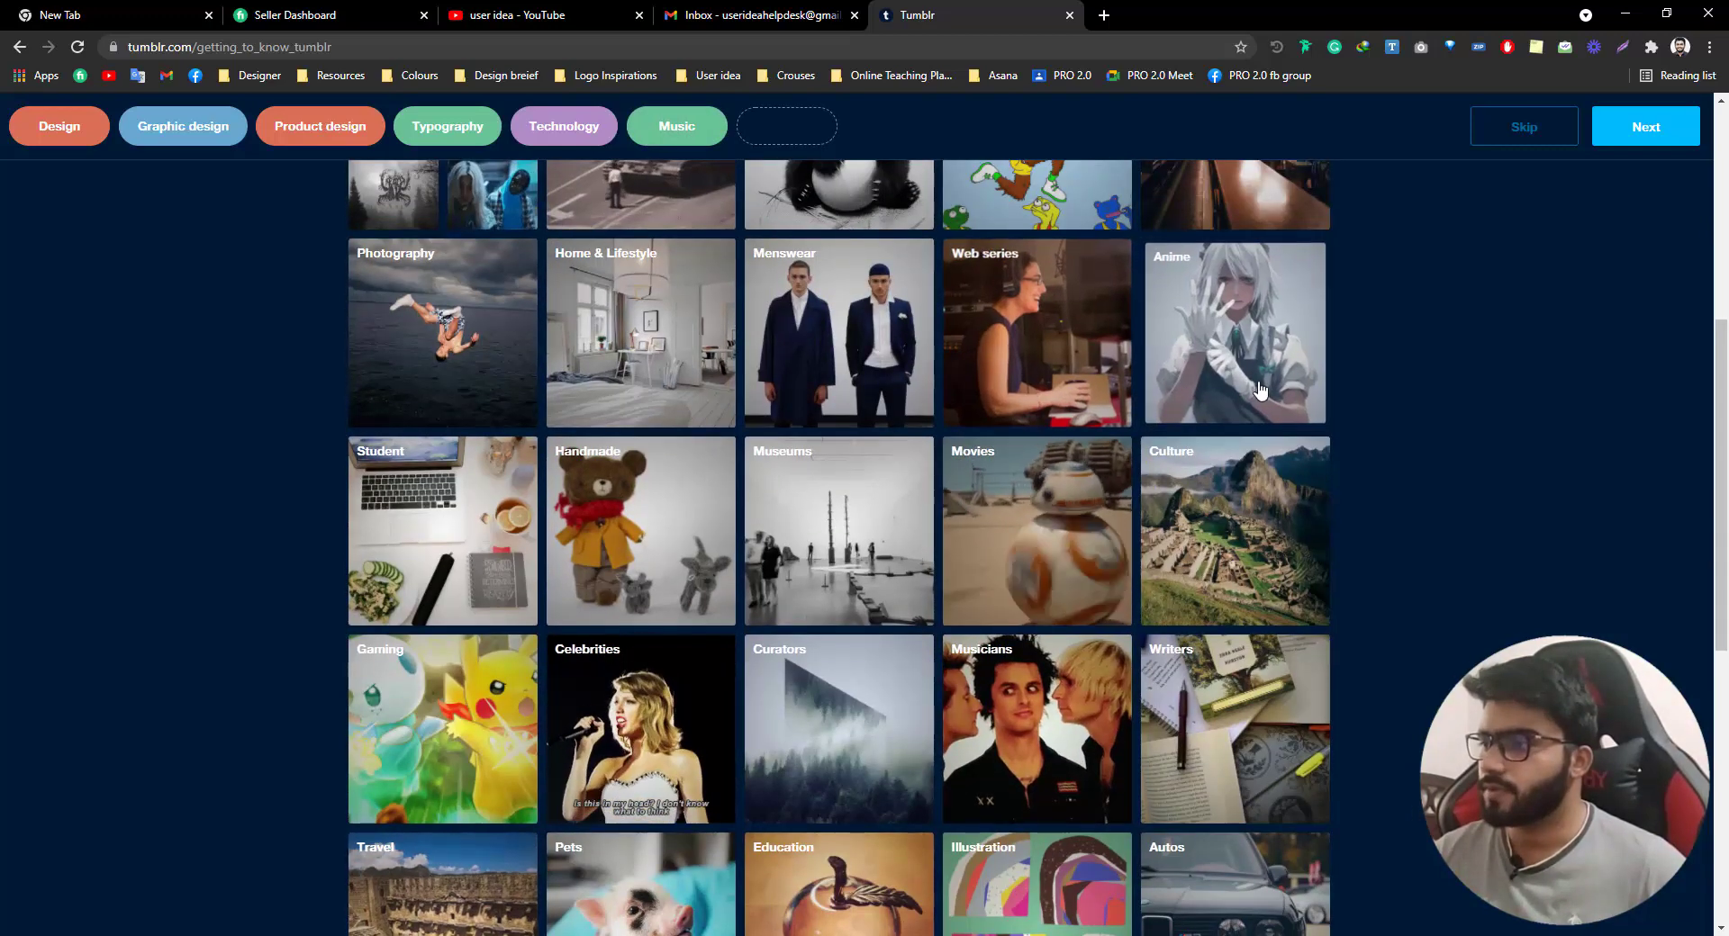
pyautogui.scroll(-1, 835, 470)
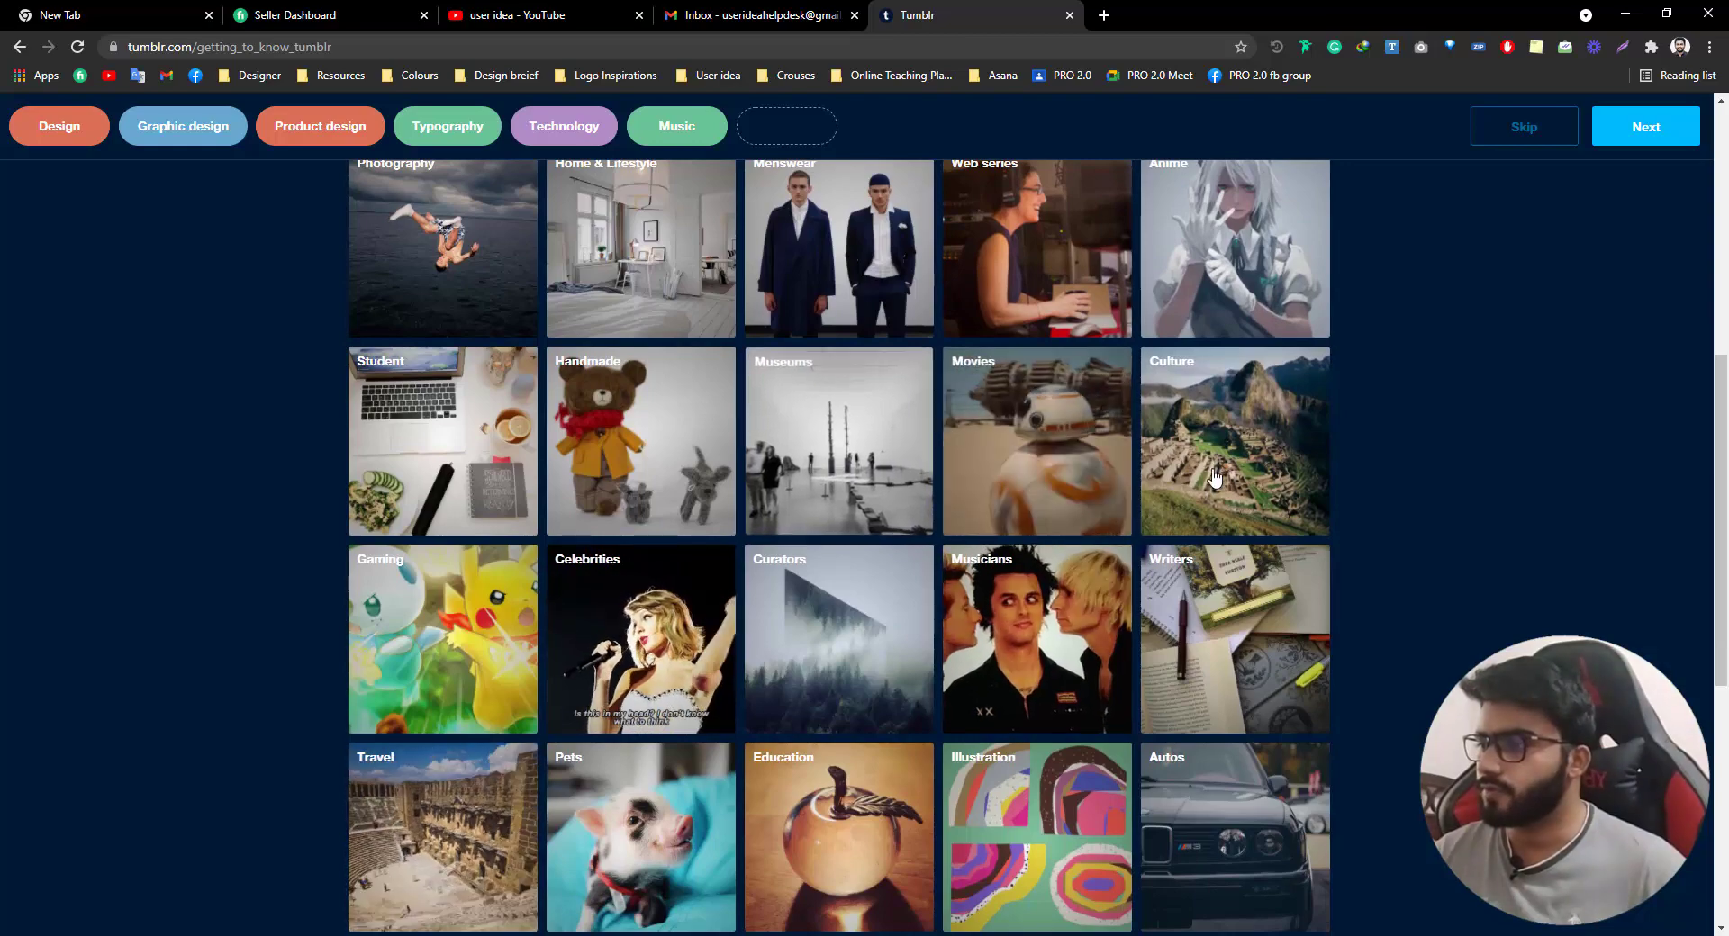
pyautogui.scroll(-2, 1252, 504)
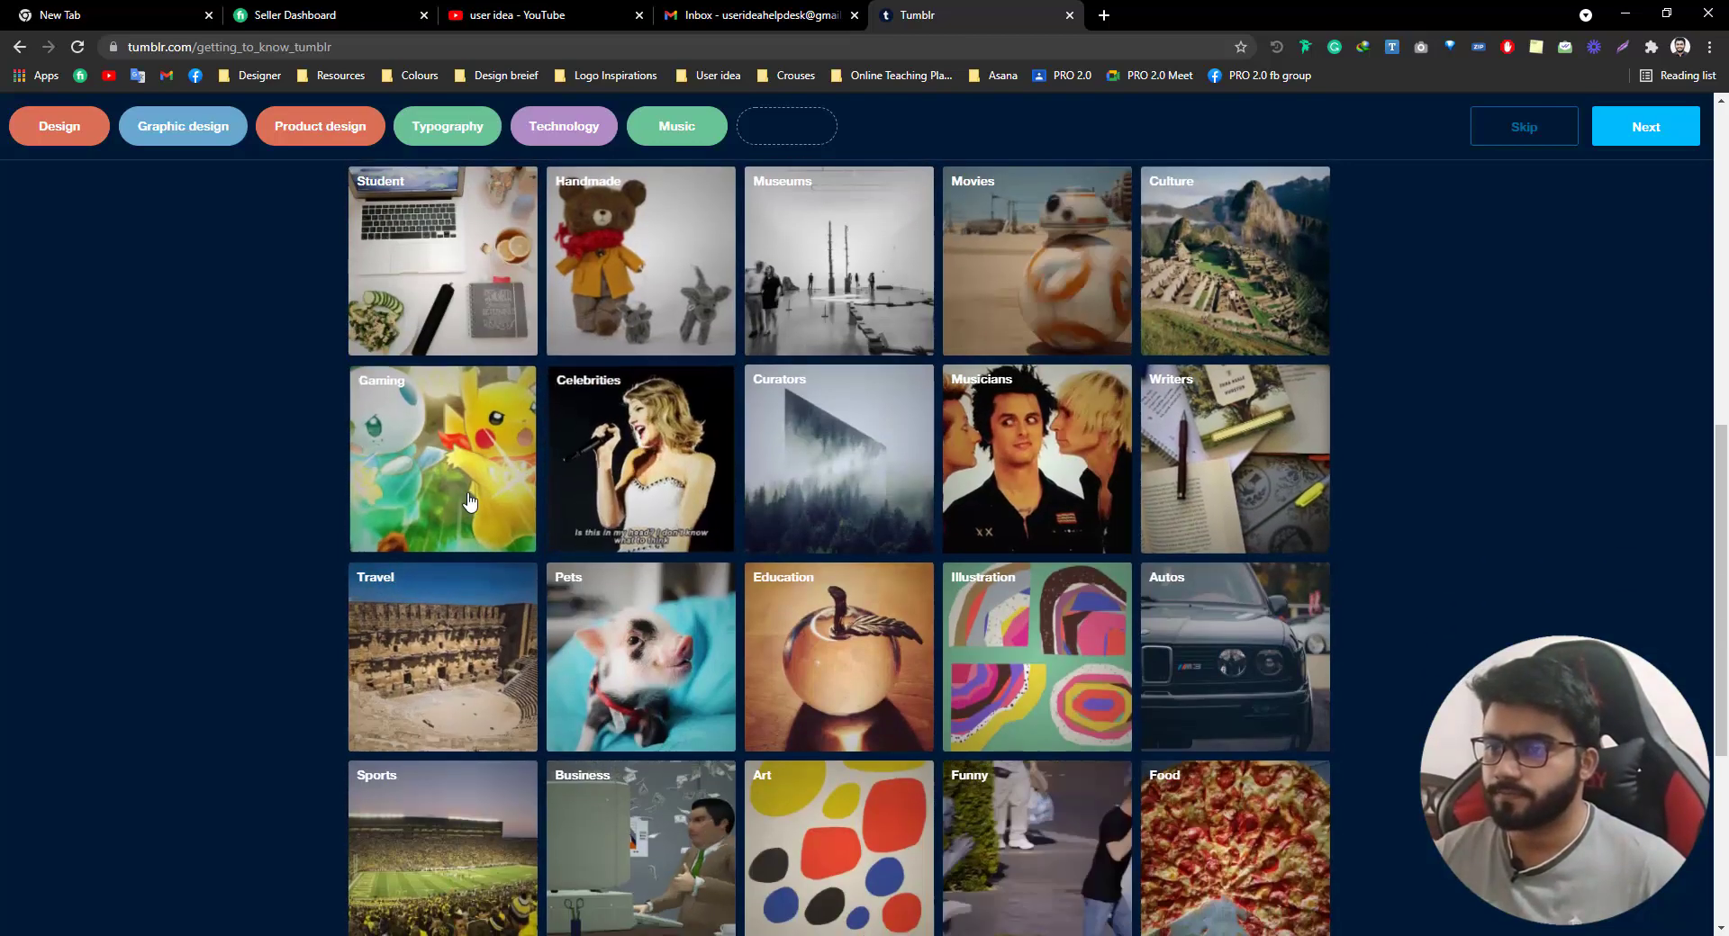
pyautogui.scroll(-3, 990, 396)
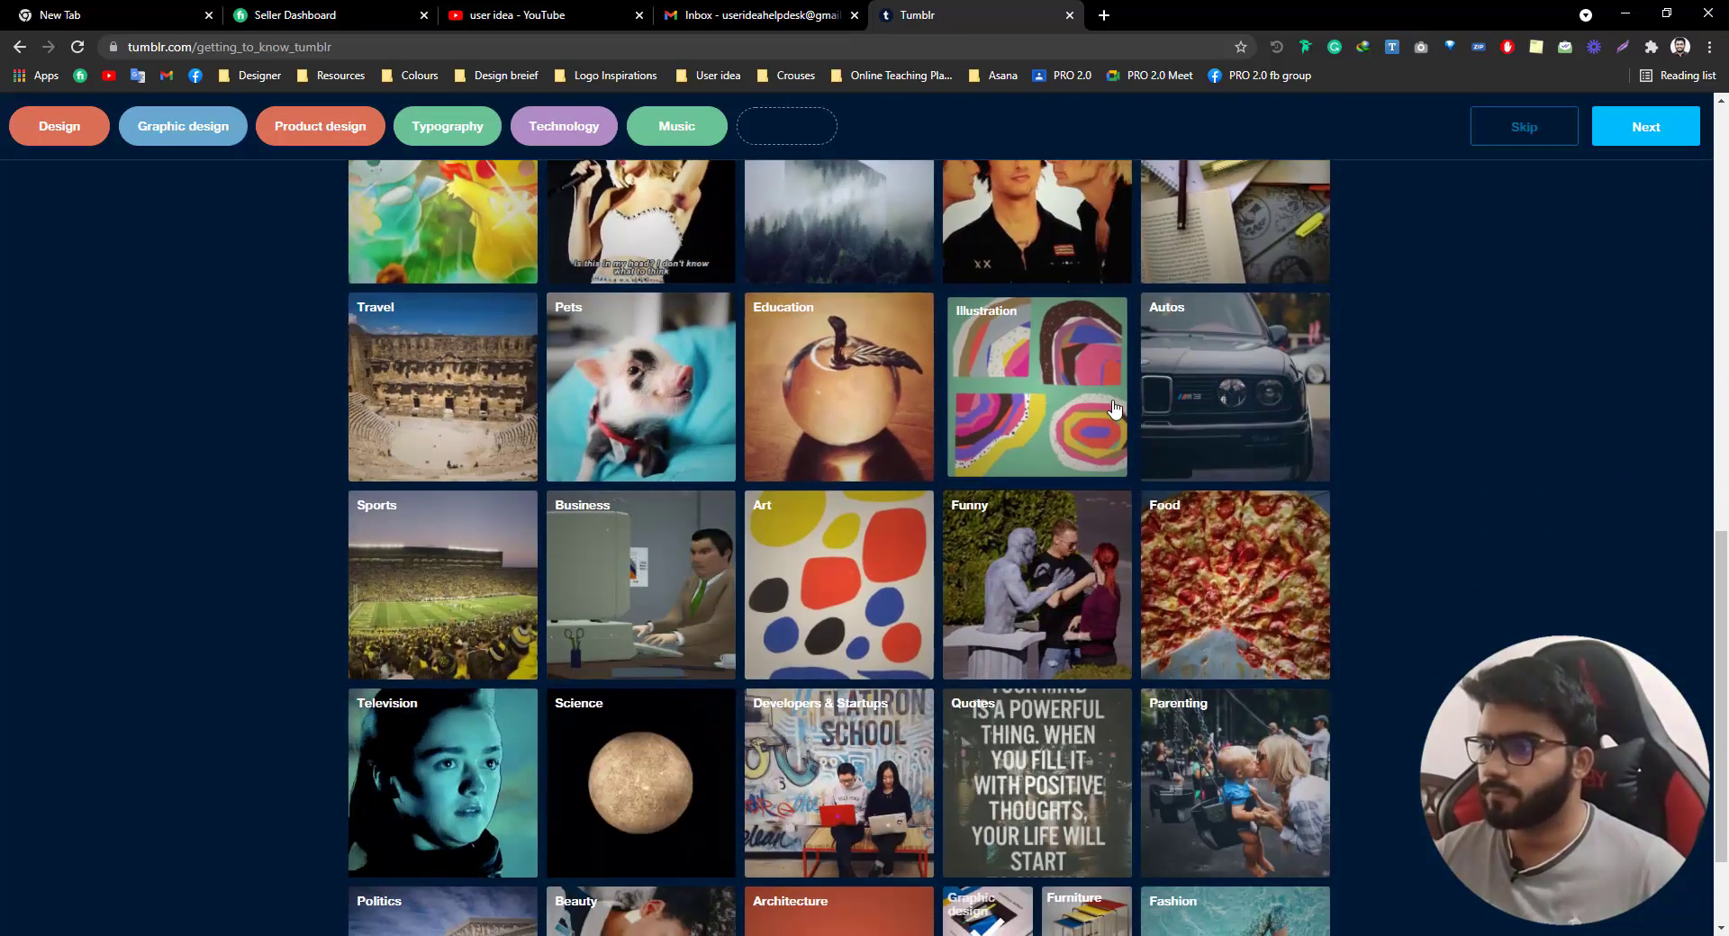
pyautogui.click(891, 405)
# Add Art and Business to the selected interests and continue to the dashboard
pyautogui.scroll(-2, 1236, 441)
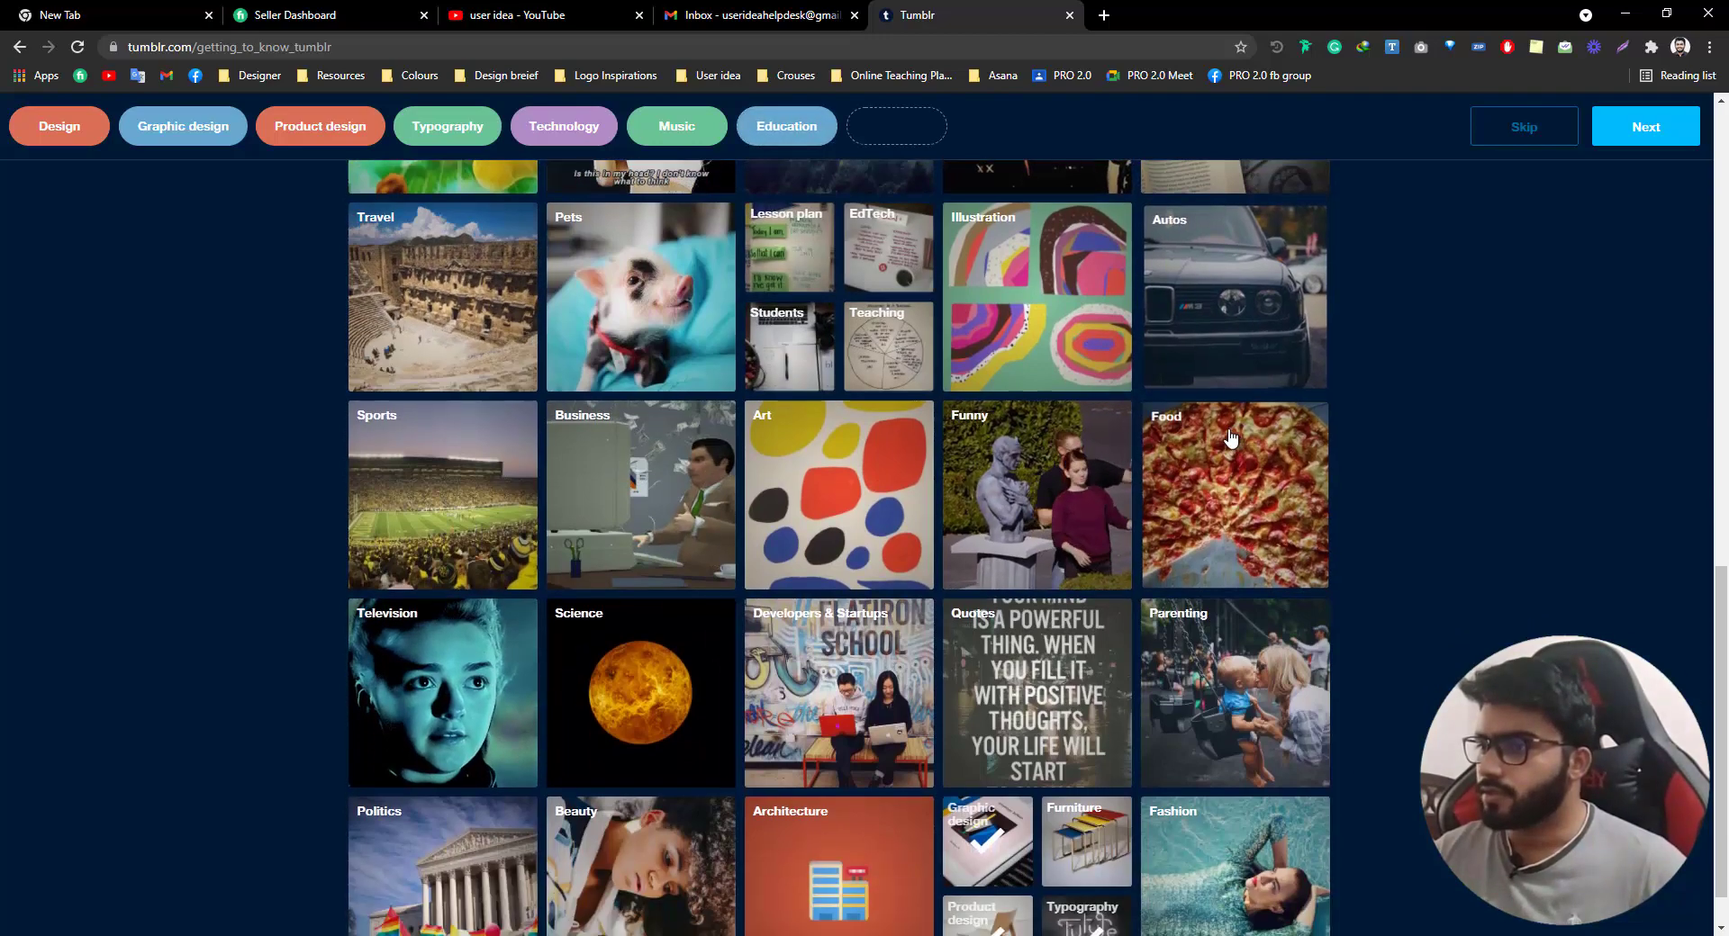
pyautogui.scroll(2, 1020, 453)
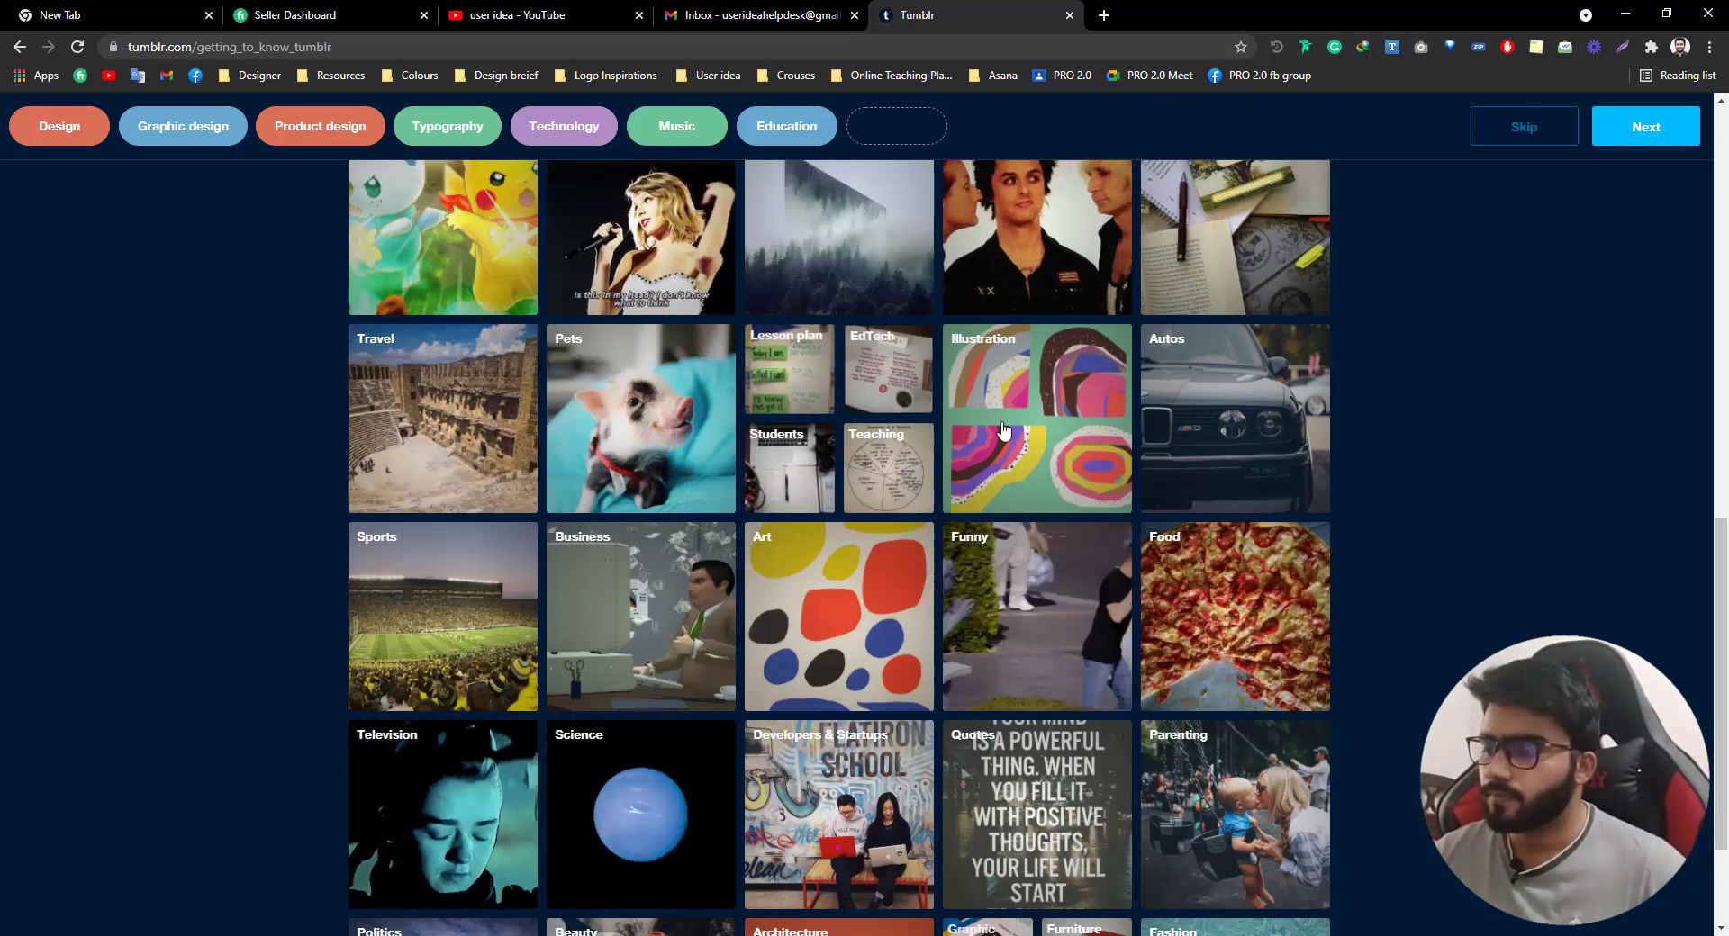
pyautogui.scroll(-2, 1171, 468)
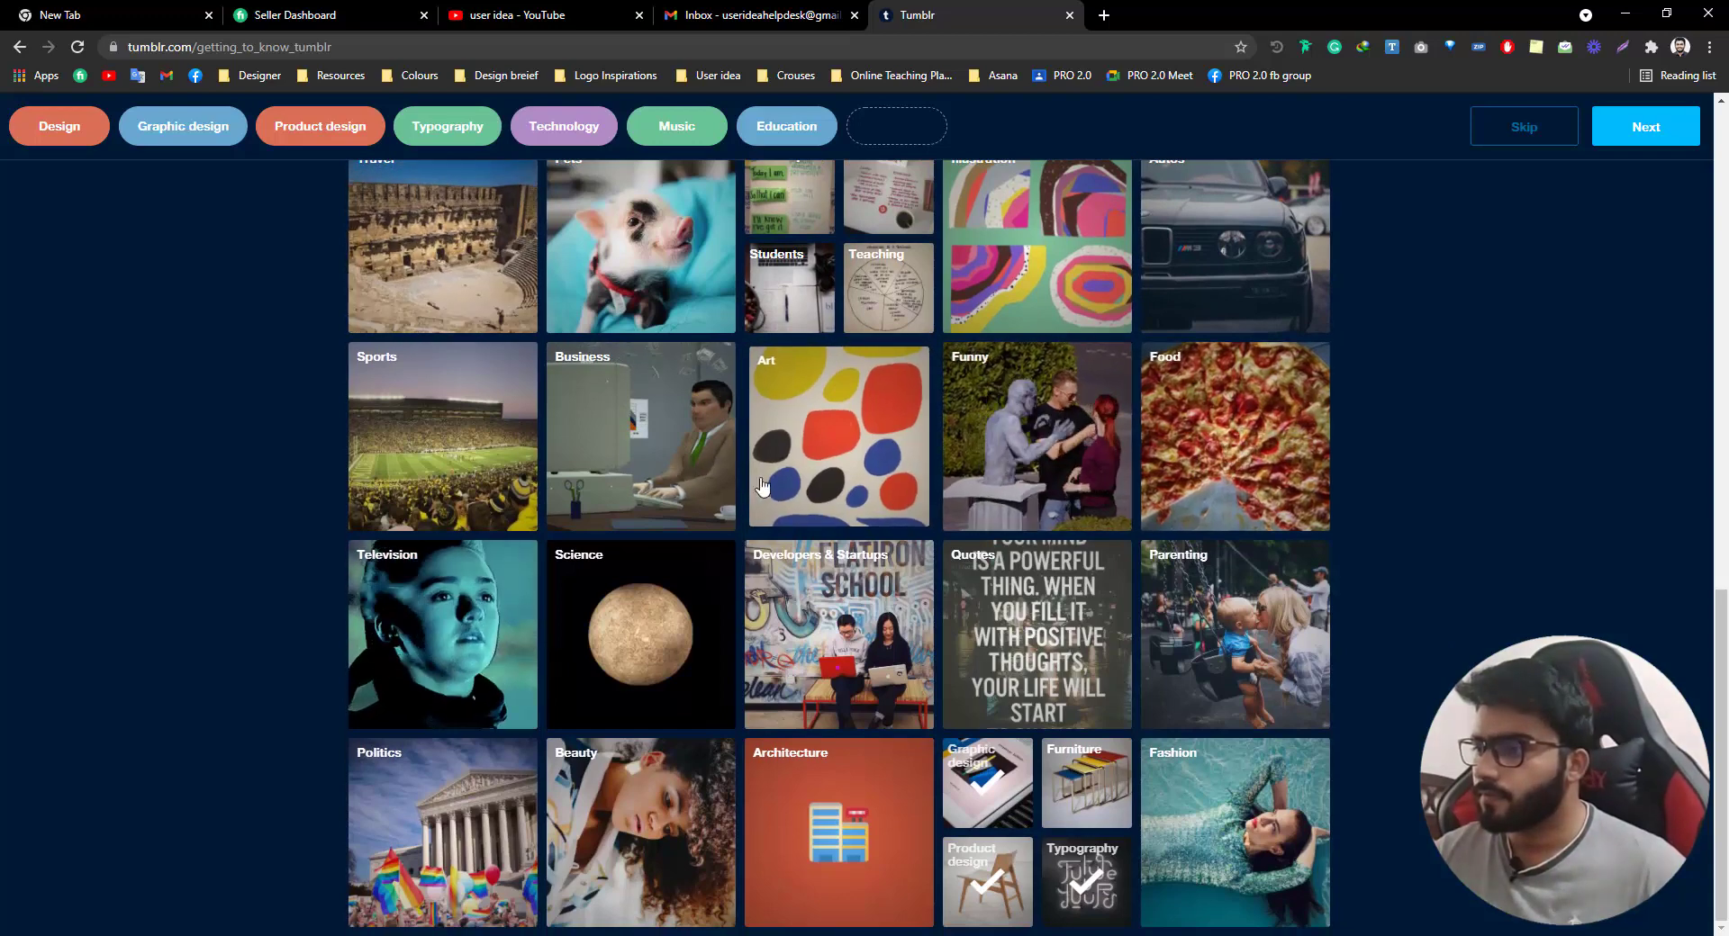
pyautogui.click(832, 463)
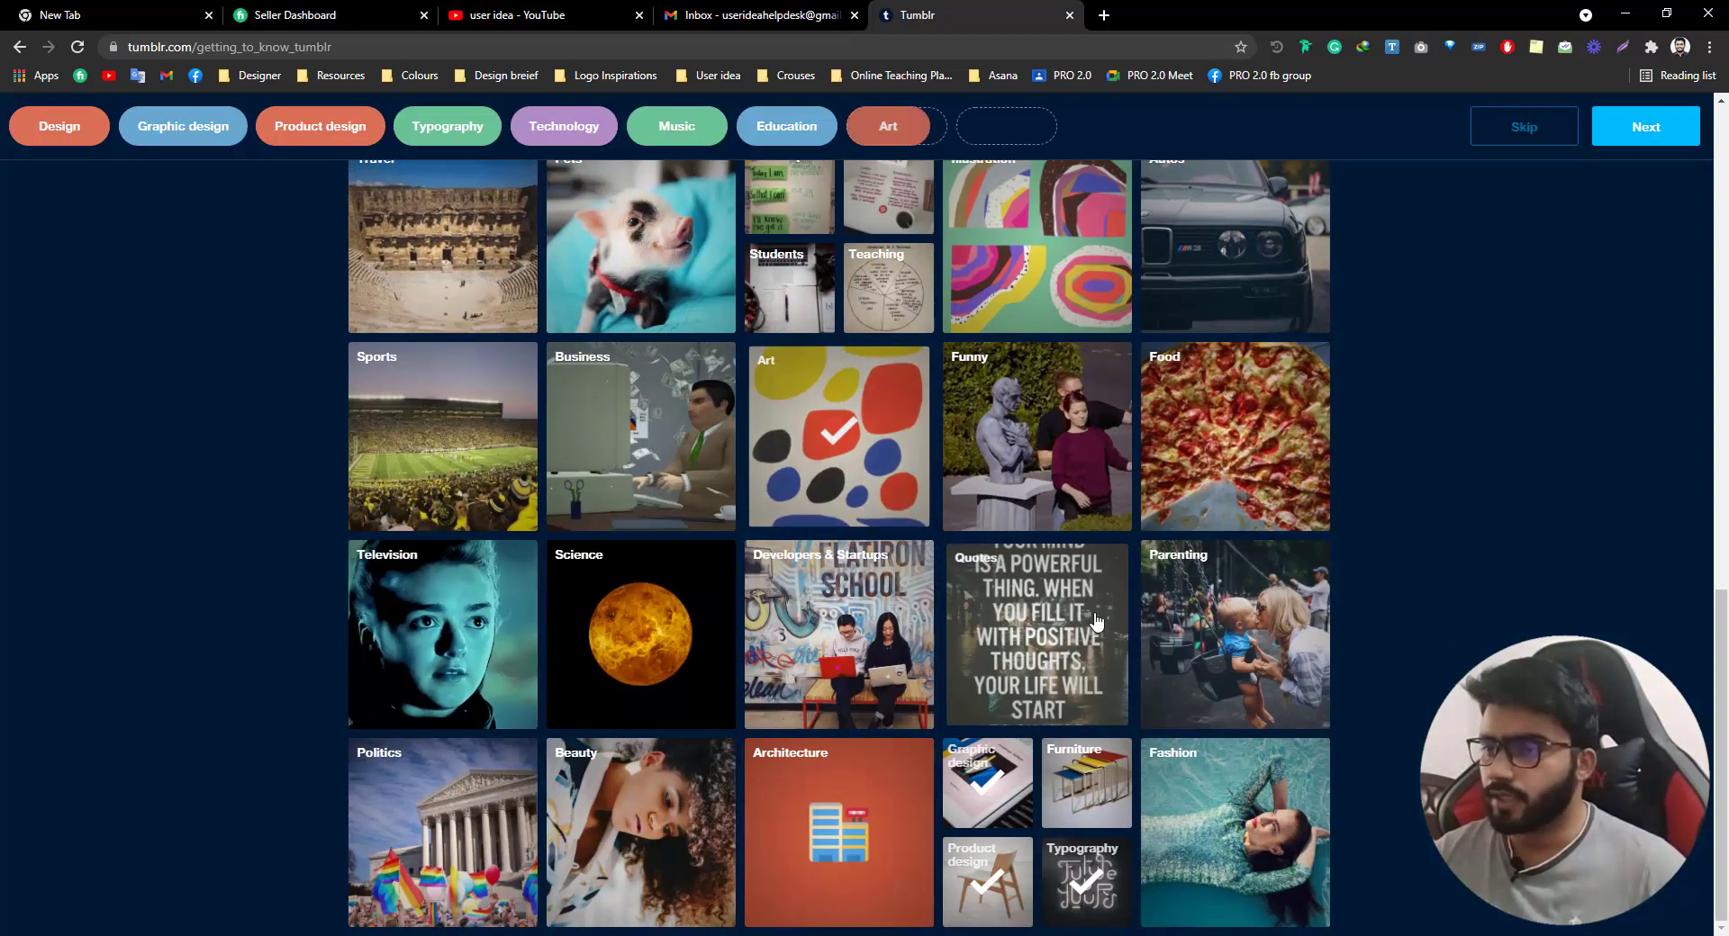
pyautogui.click(726, 517)
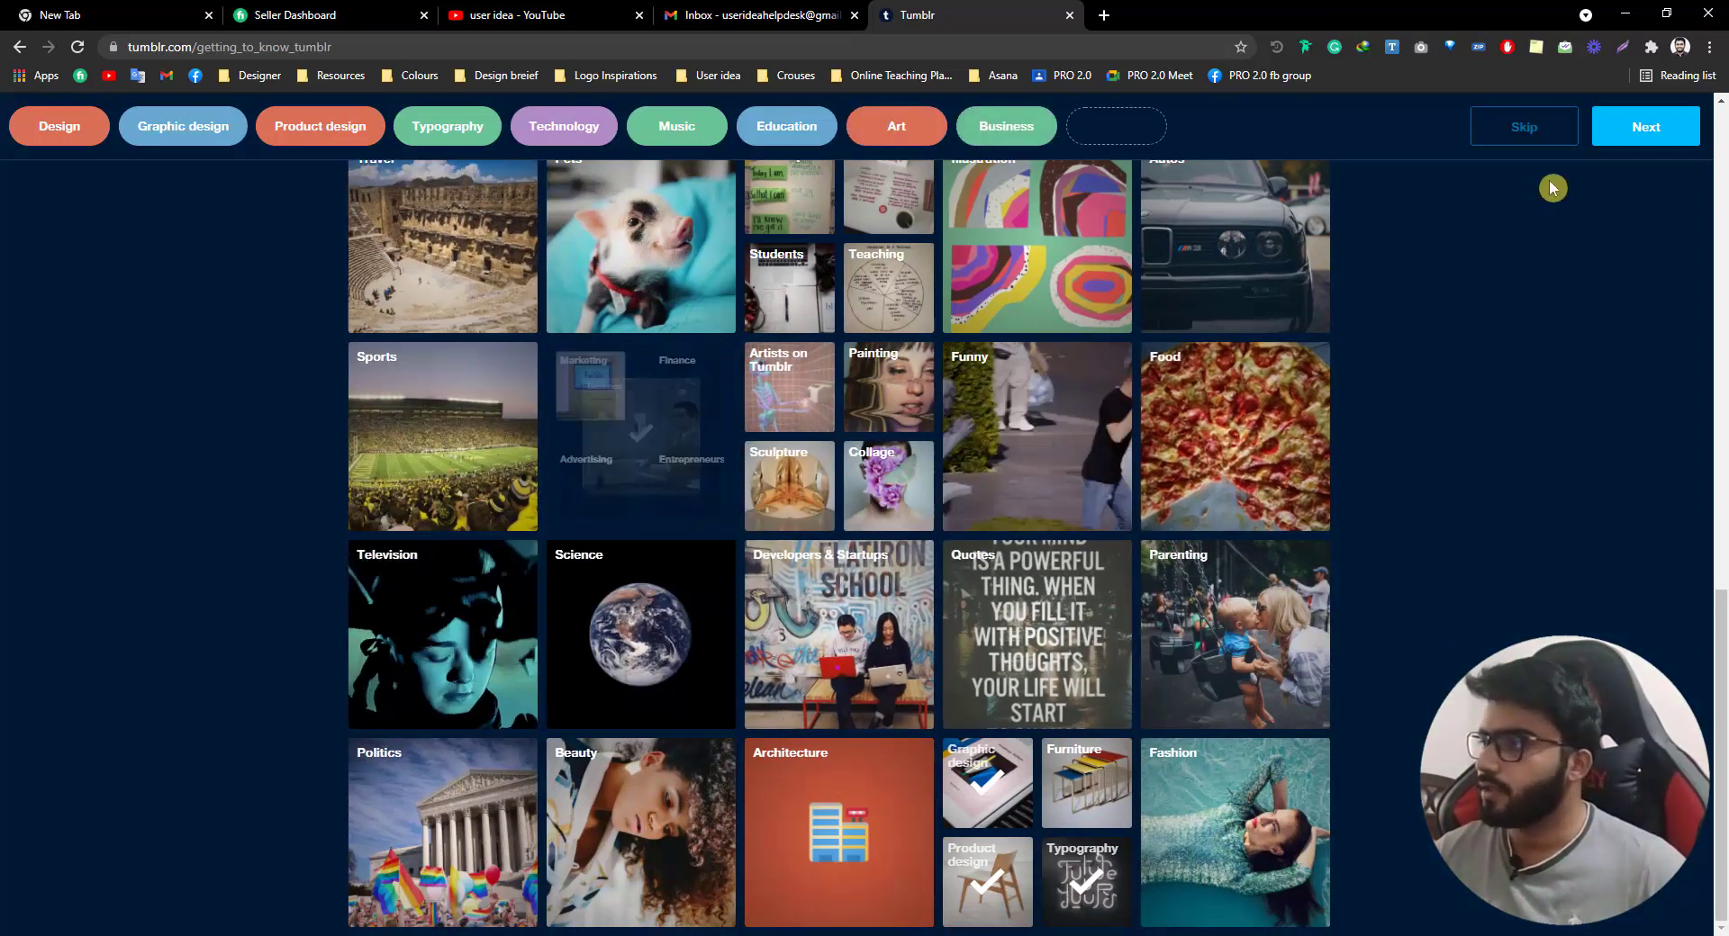
pyautogui.click(1662, 129)
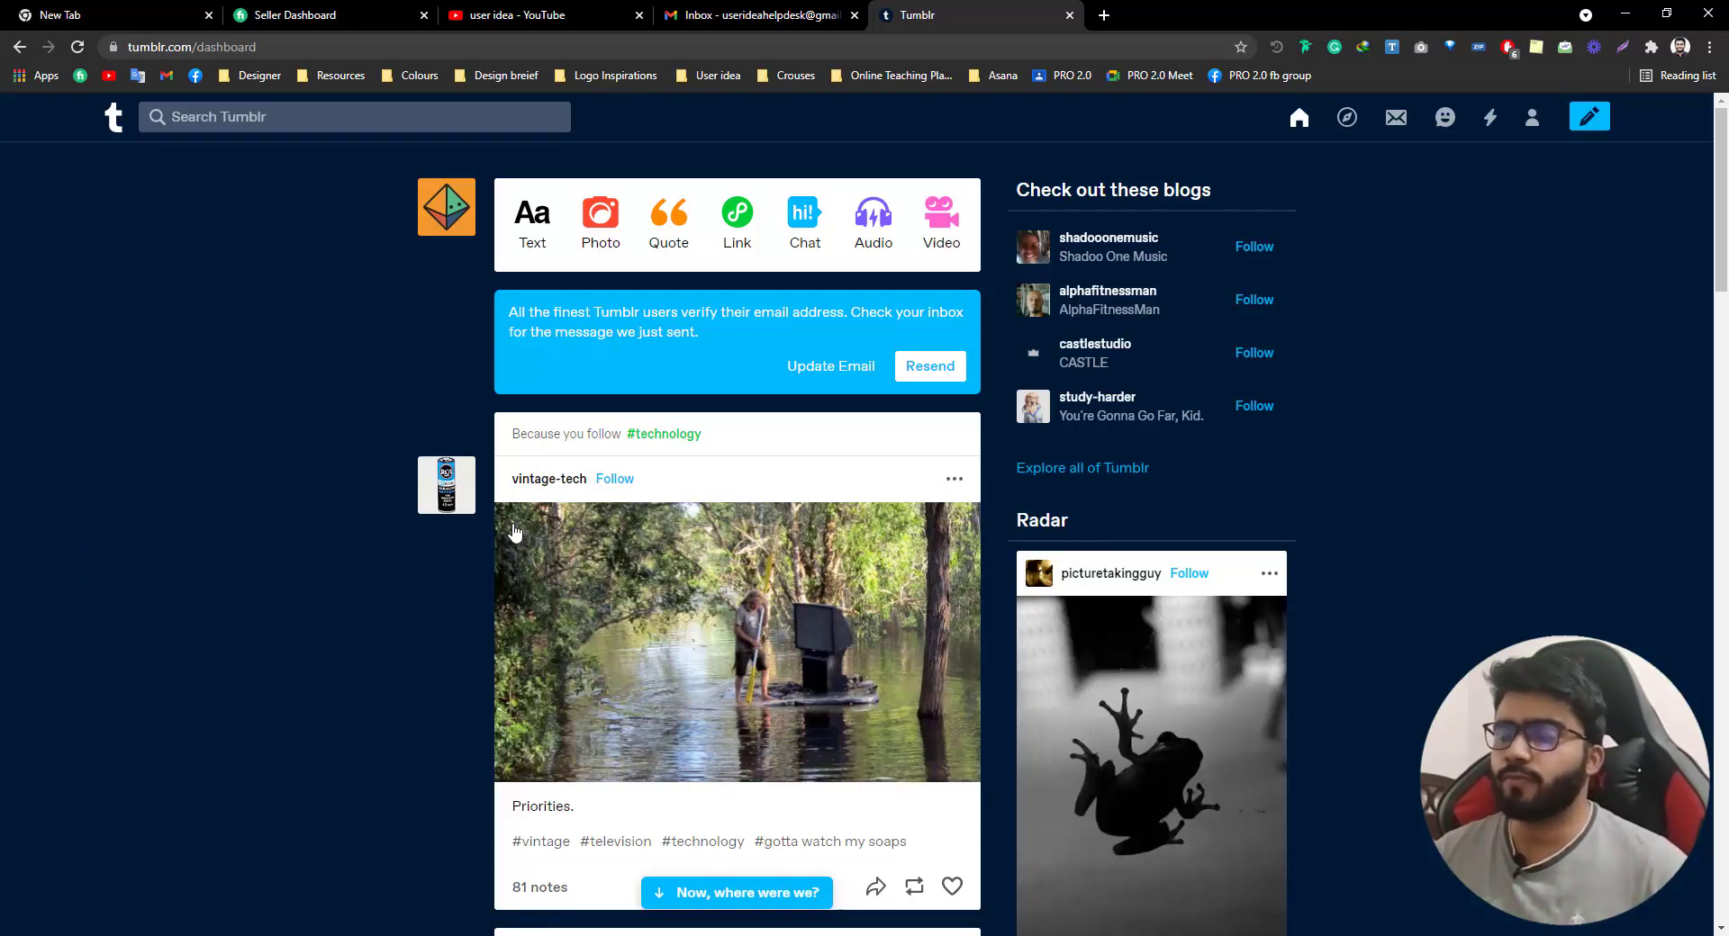
# Open the useridea-uiuxdesigner blog page in a new browser tab and switch to it
pyautogui.click(474, 330)
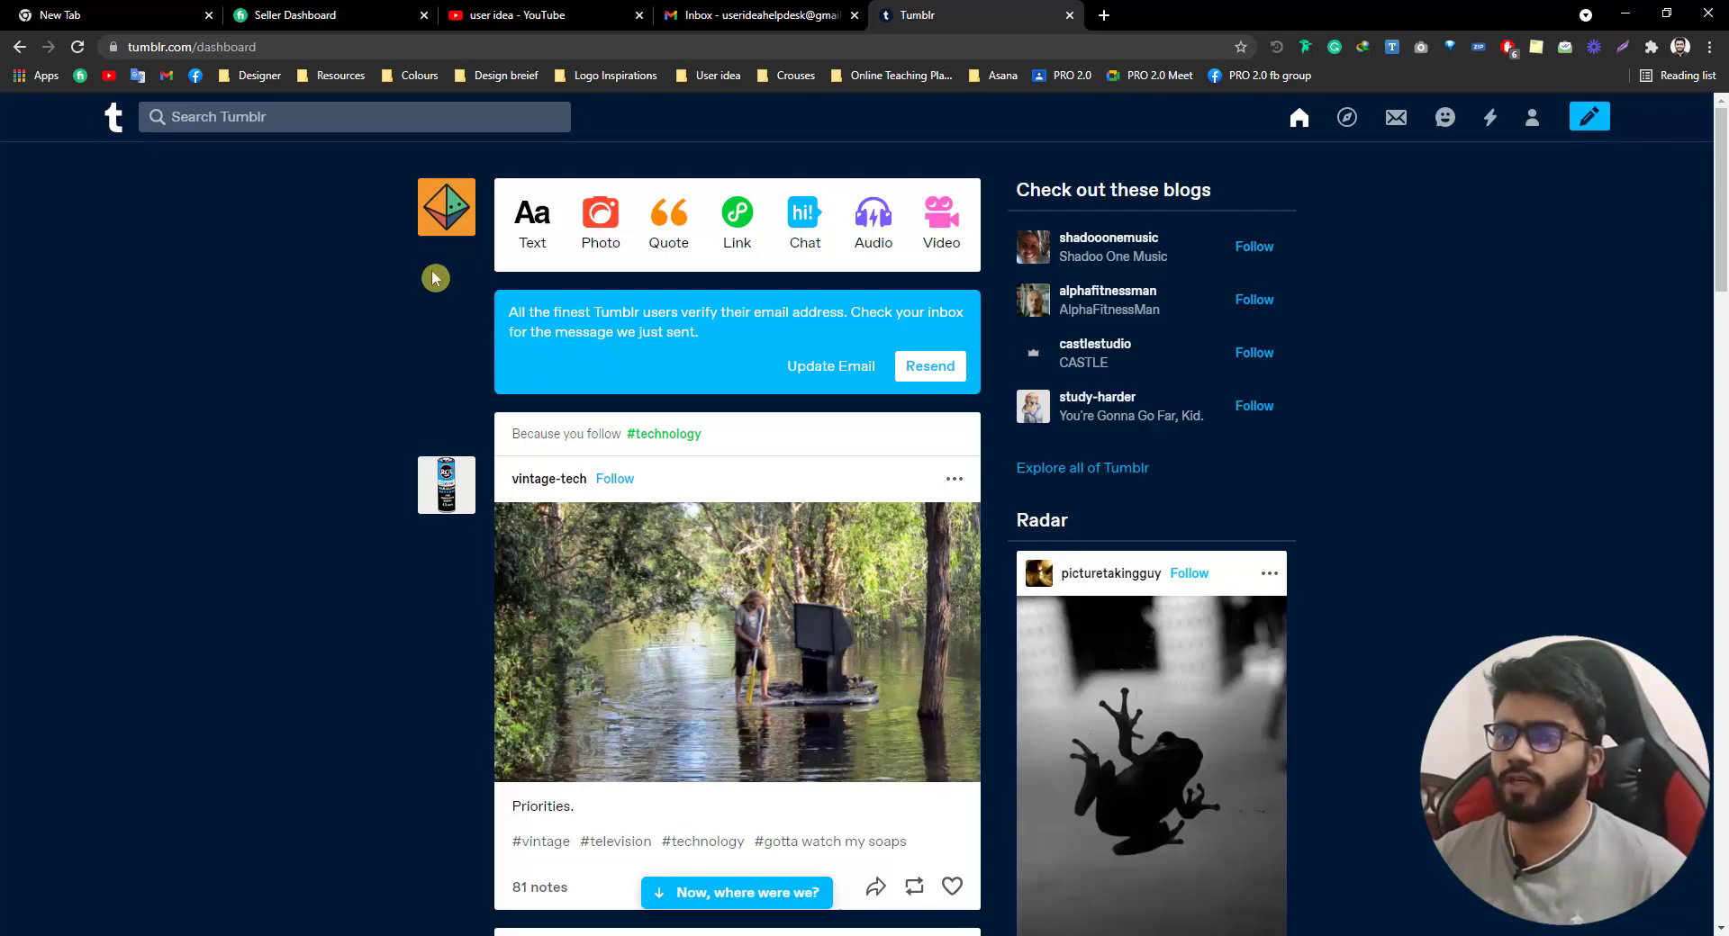
pyautogui.moveTo(423, 220)
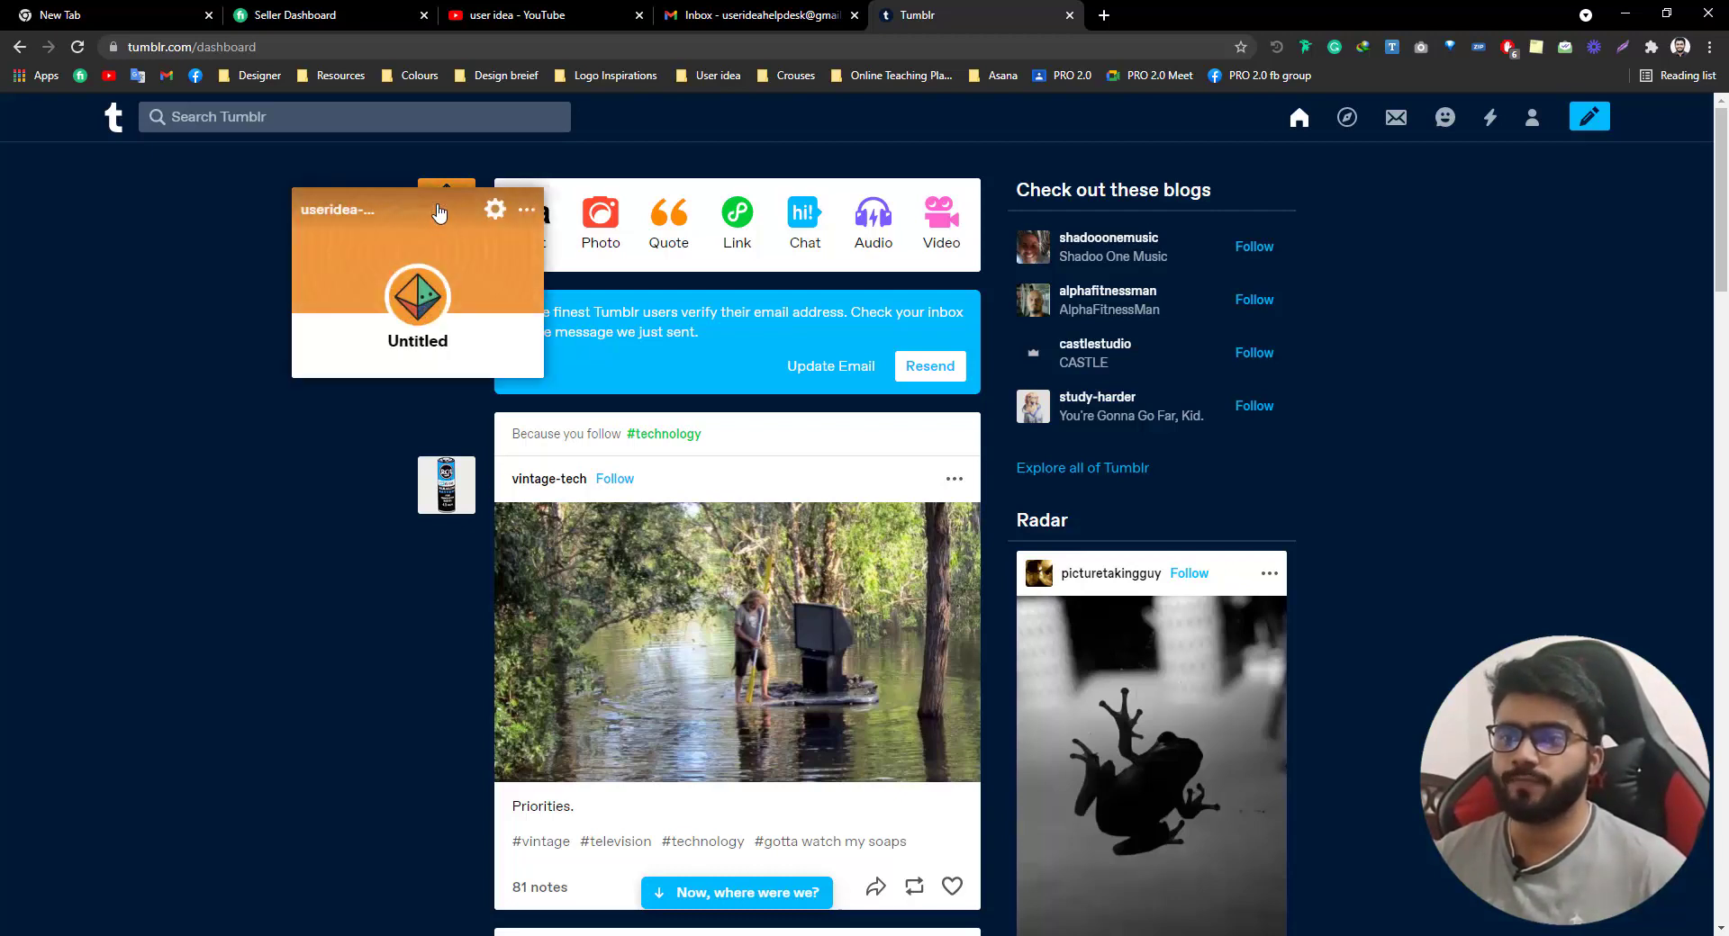
pyautogui.rightClick(437, 192)
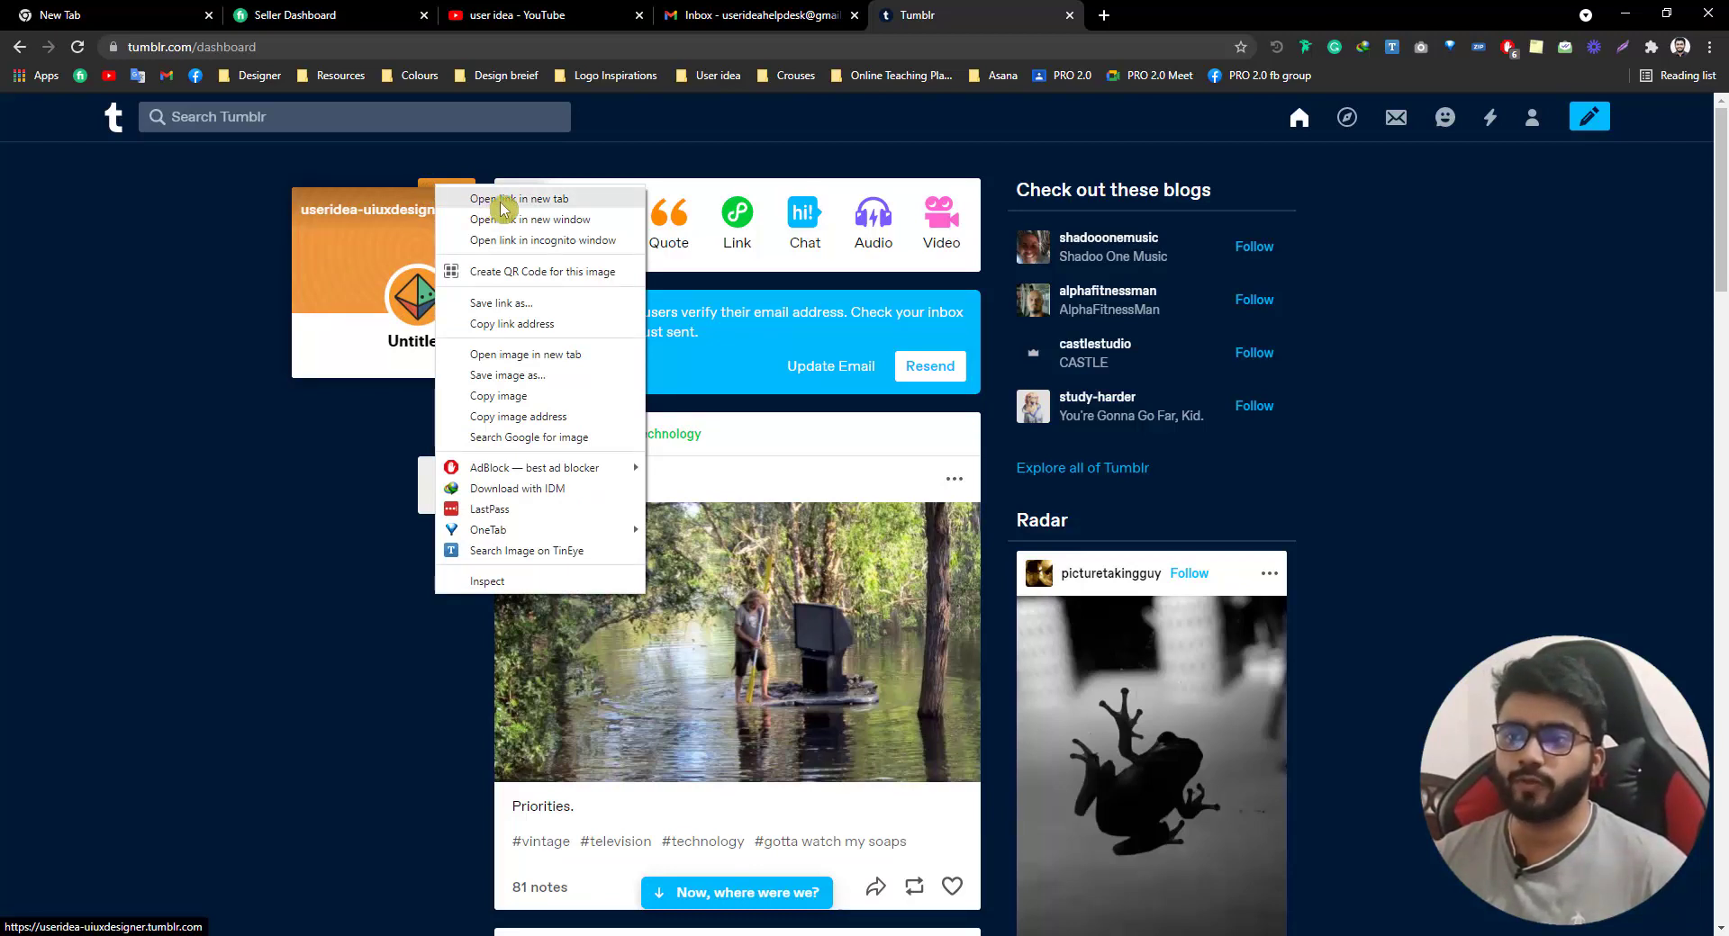
pyautogui.click(396, 239)
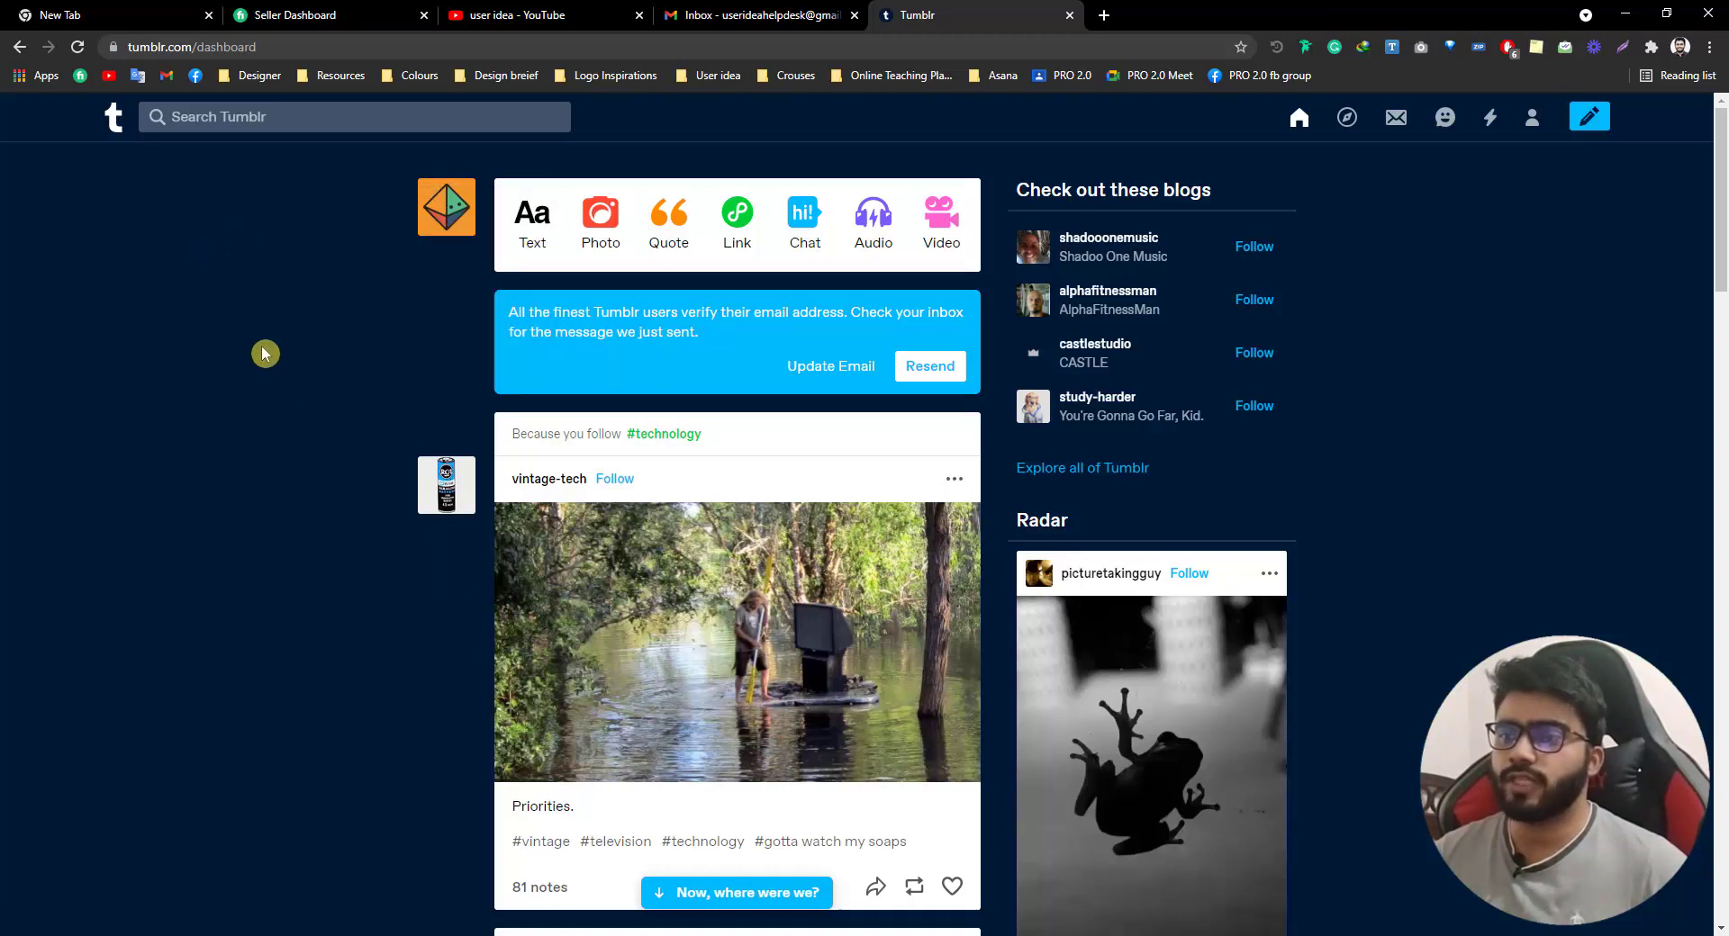
pyautogui.rightClick(449, 236)
pyautogui.press('Escape')
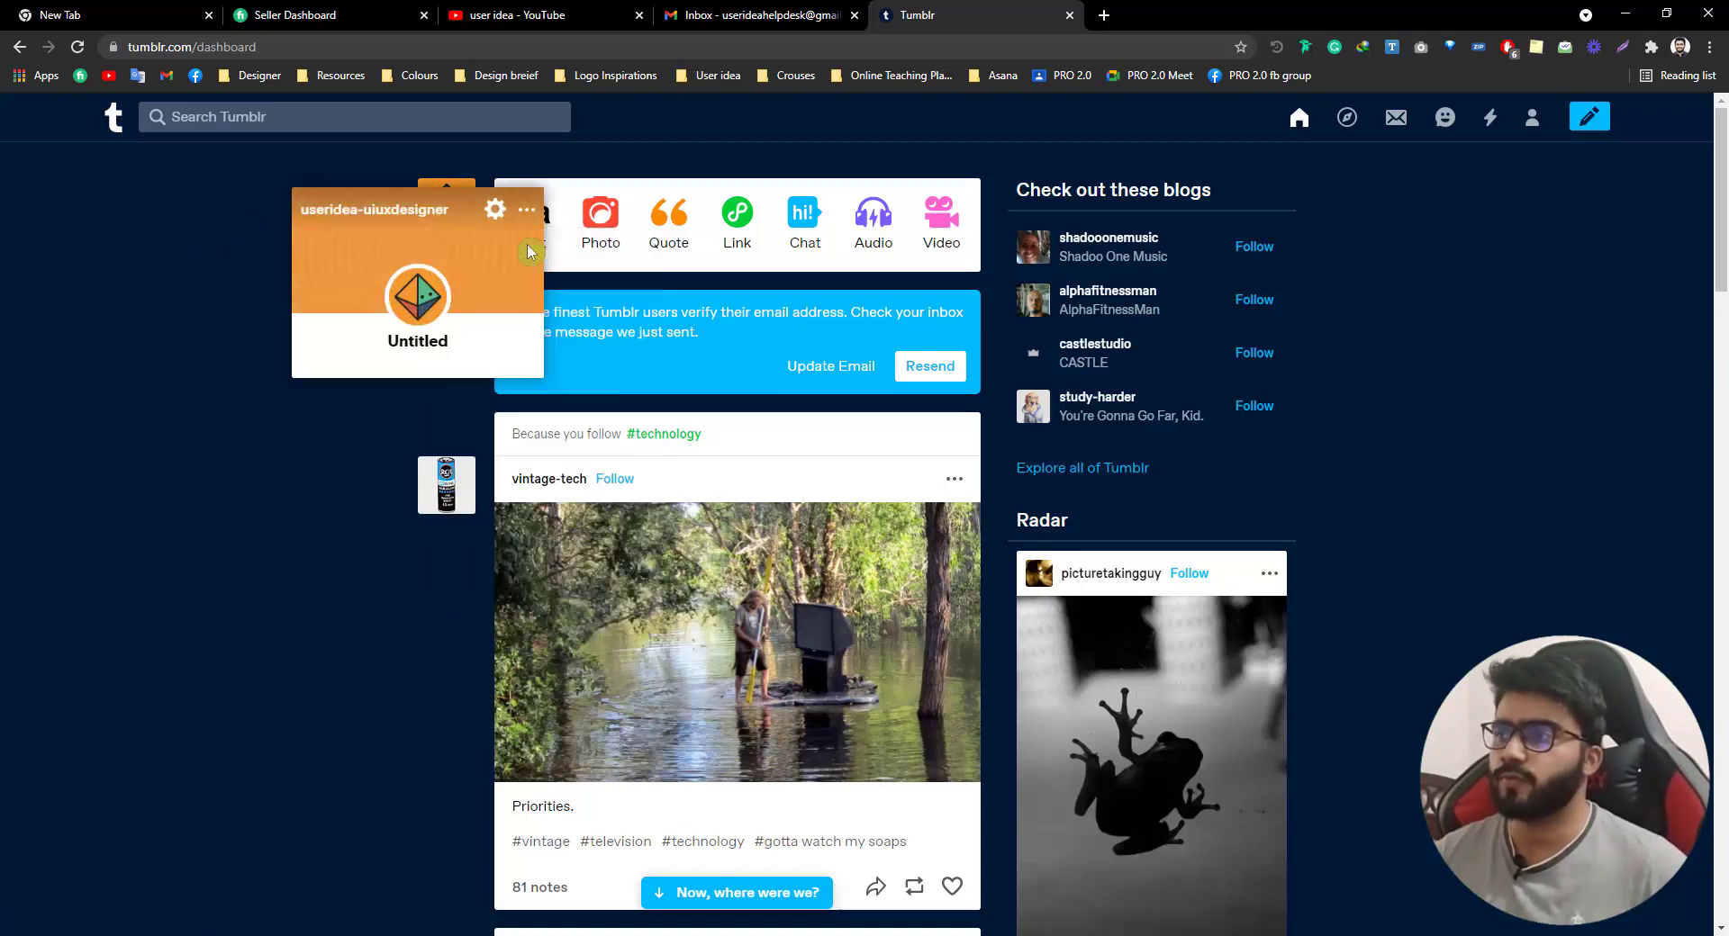
pyautogui.click(1157, 17)
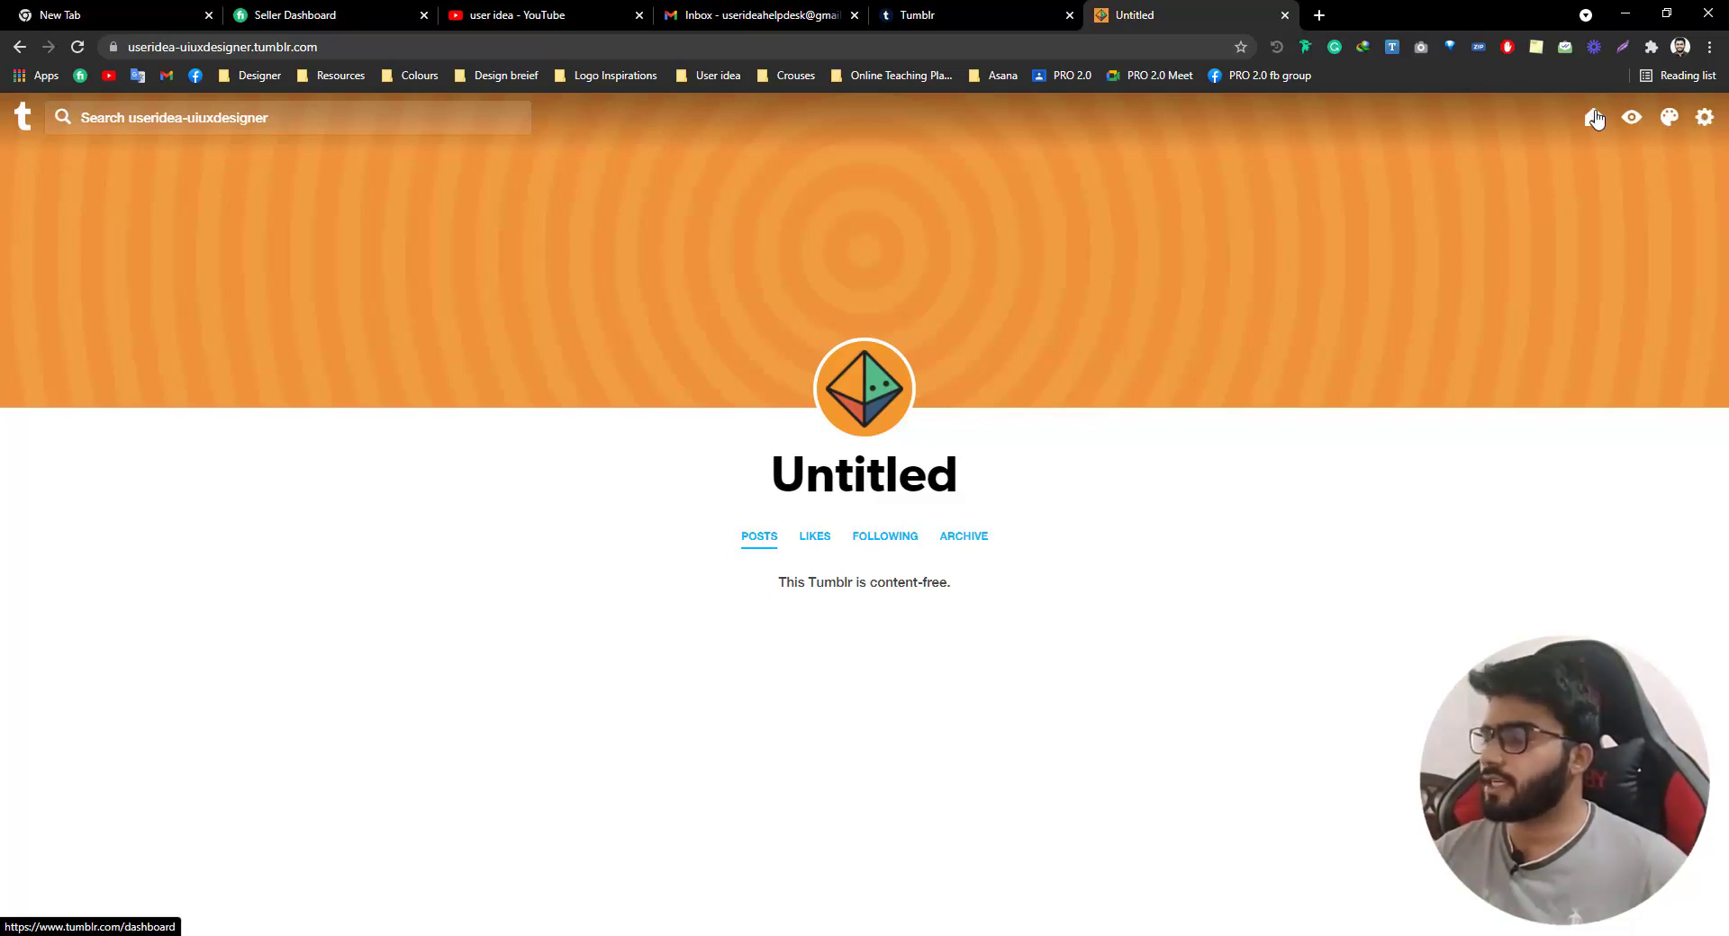
# Try to open the blog's appearance customization, read the notice that appears, and close that browser tab
pyautogui.click(1671, 120)
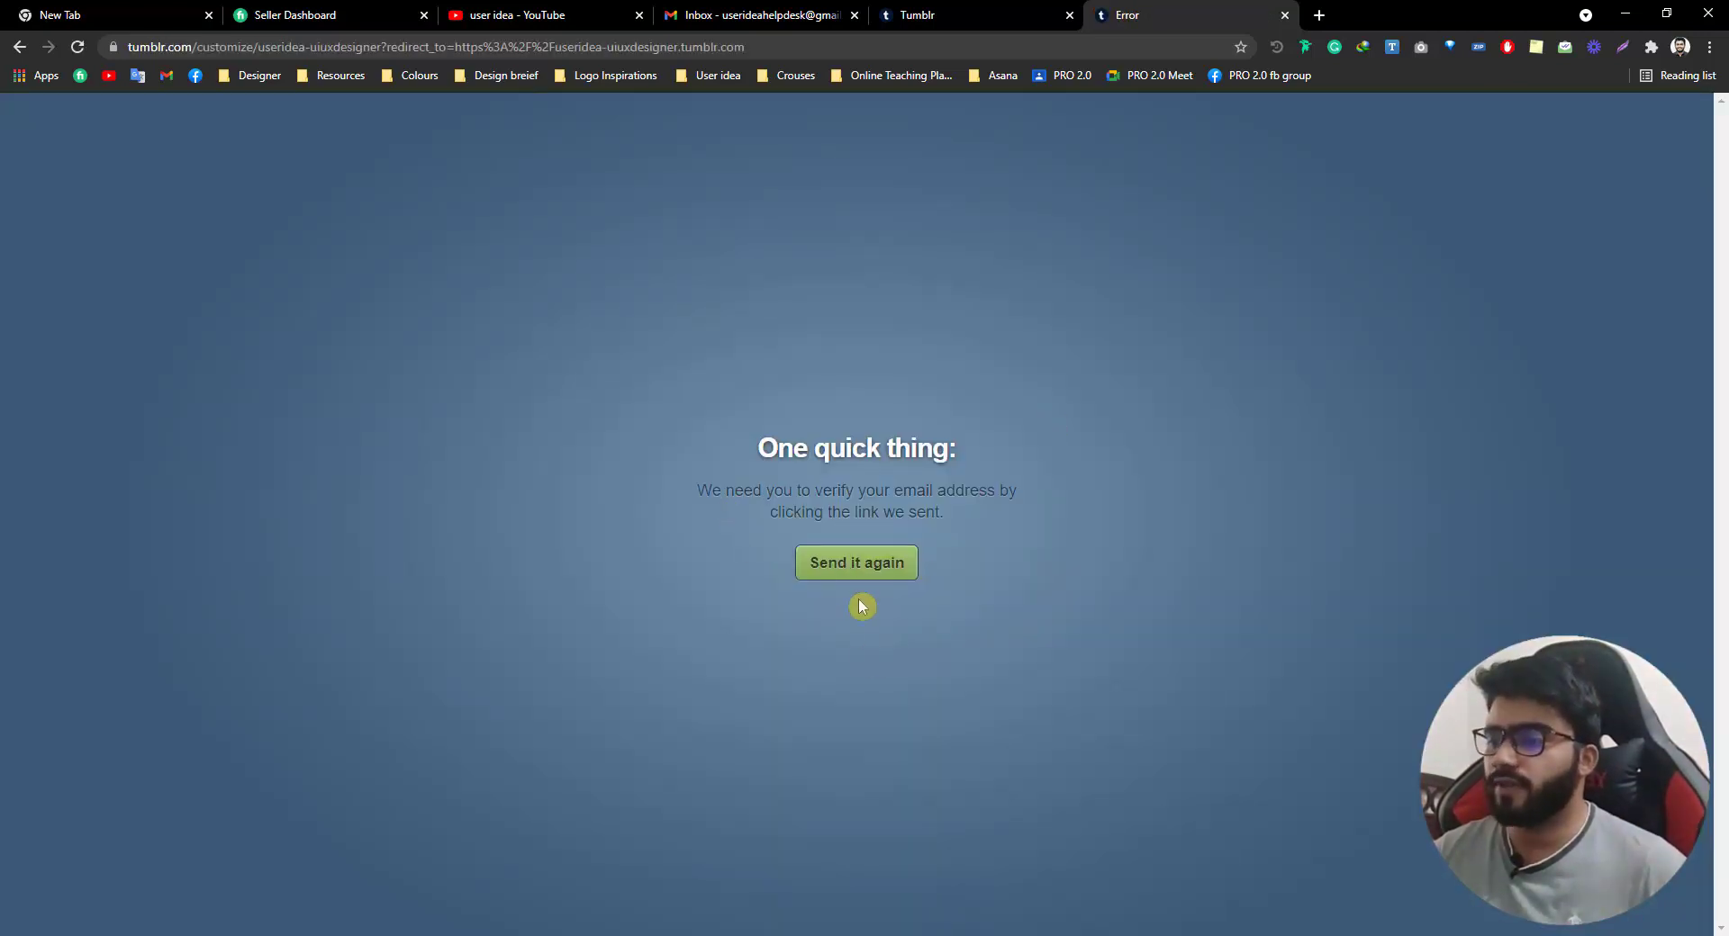
pyautogui.moveTo(697, 496); pyautogui.dragTo(872, 531)
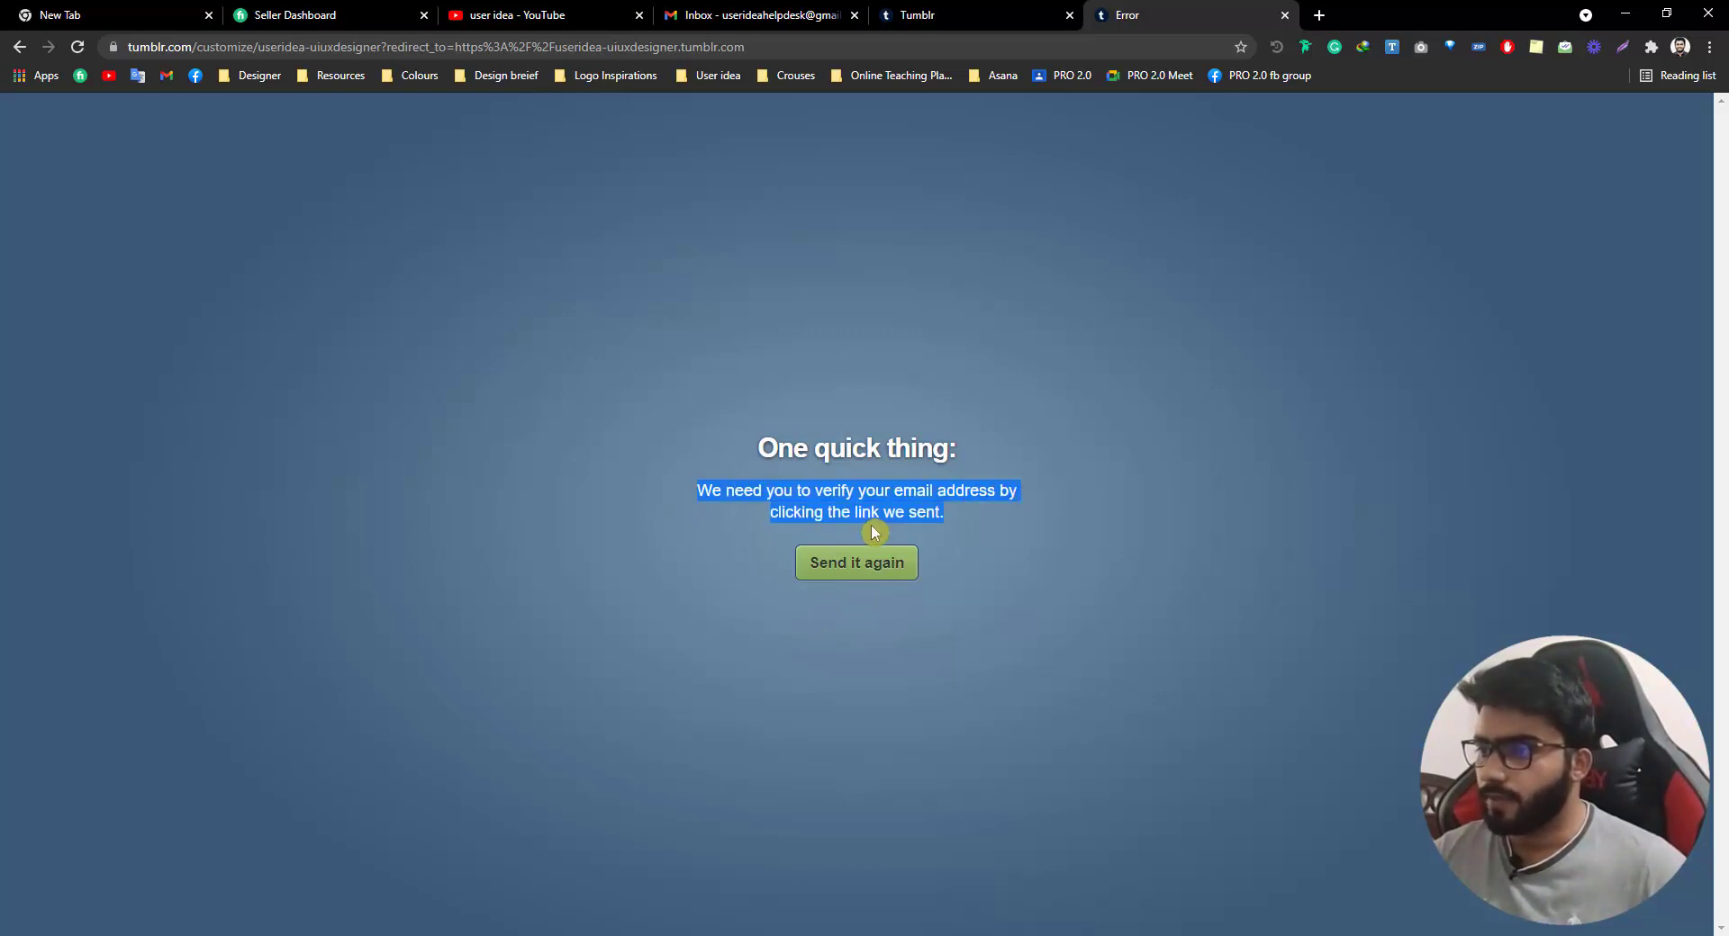
pyautogui.click(1285, 15)
# Switch to Gmail, refresh the inbox, and open Tumblr's "Verify your email address" message
pyautogui.click(761, 14)
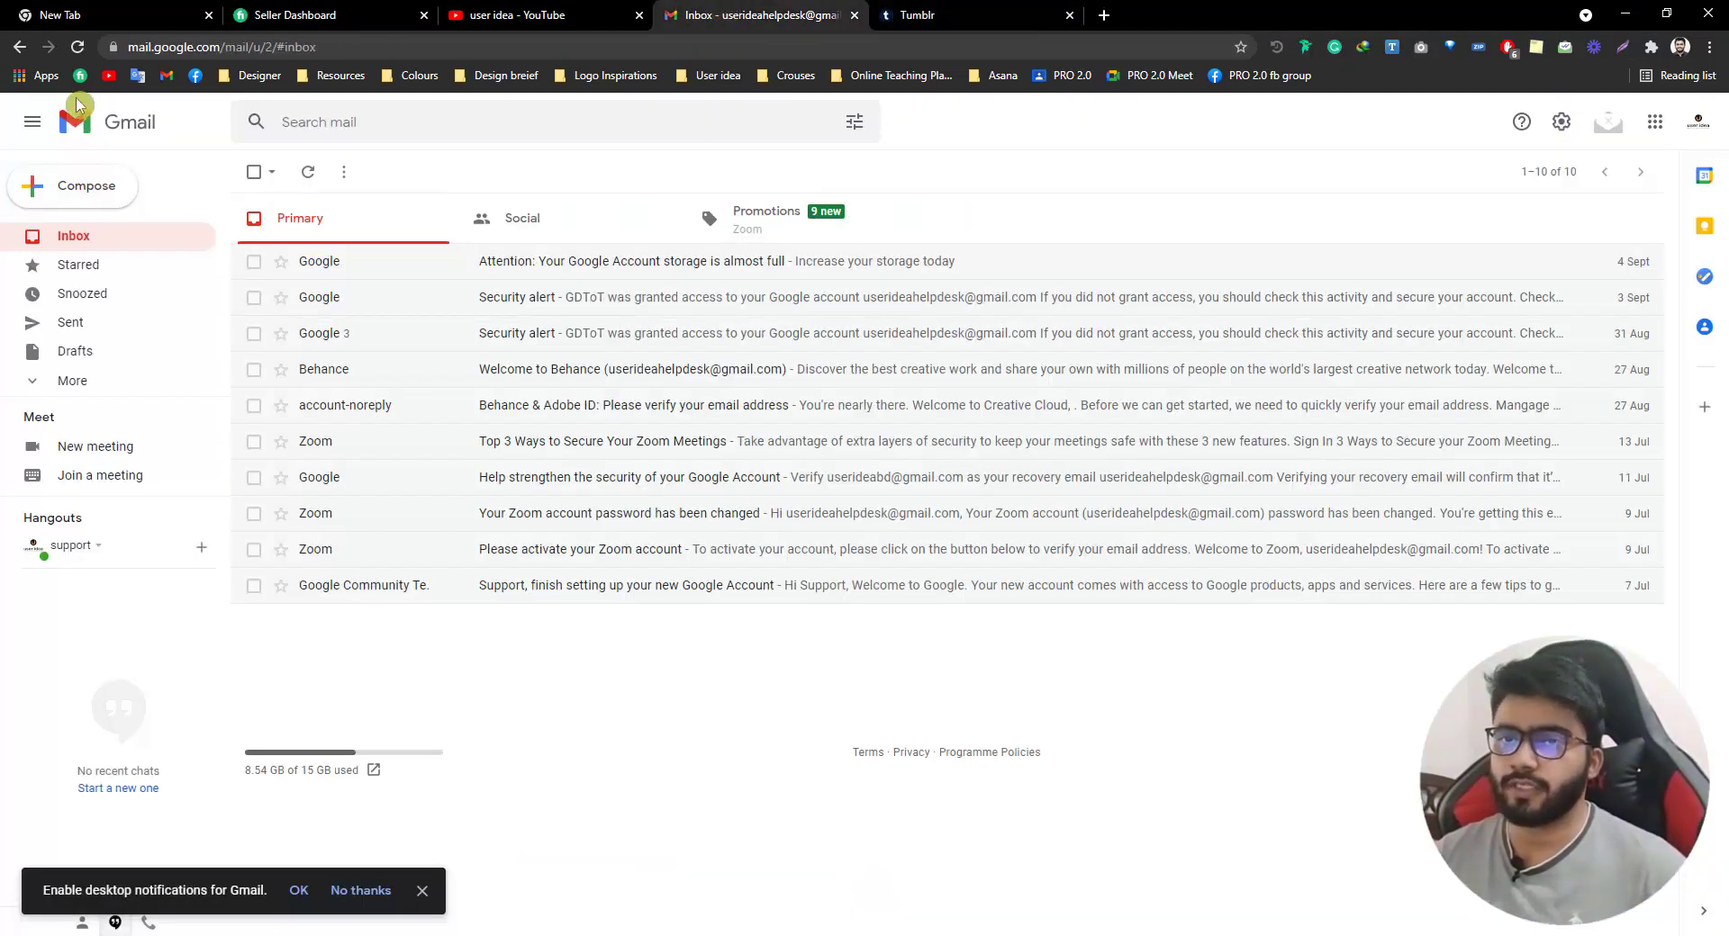
pyautogui.click(78, 50)
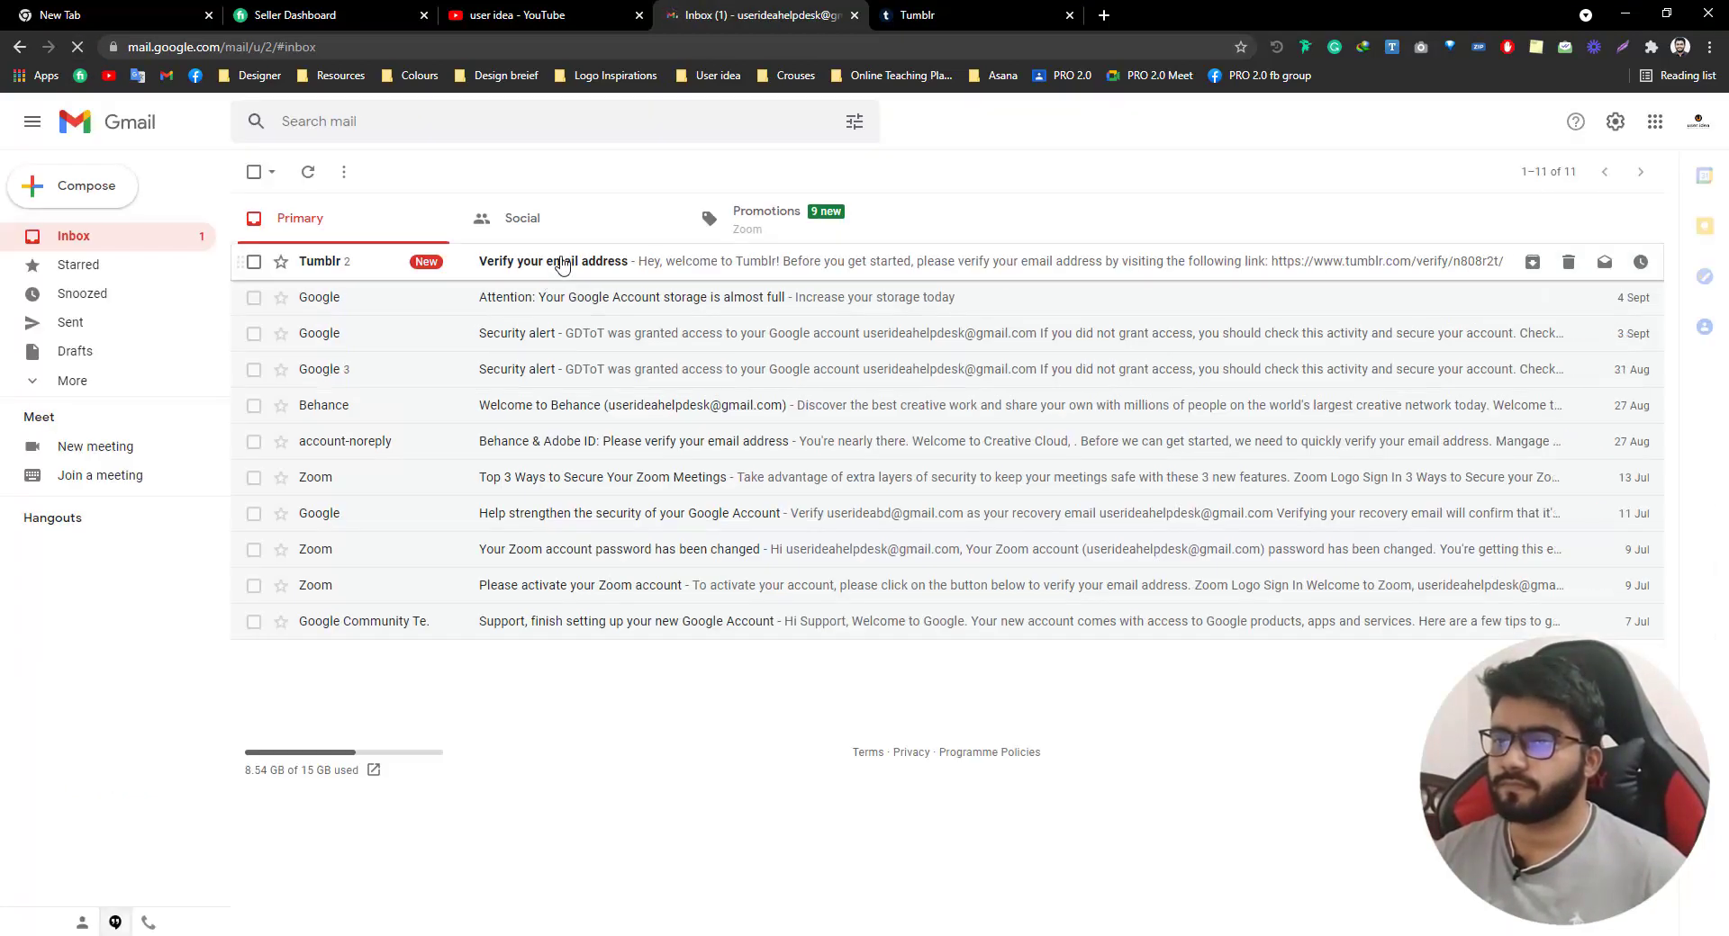
pyautogui.click(562, 264)
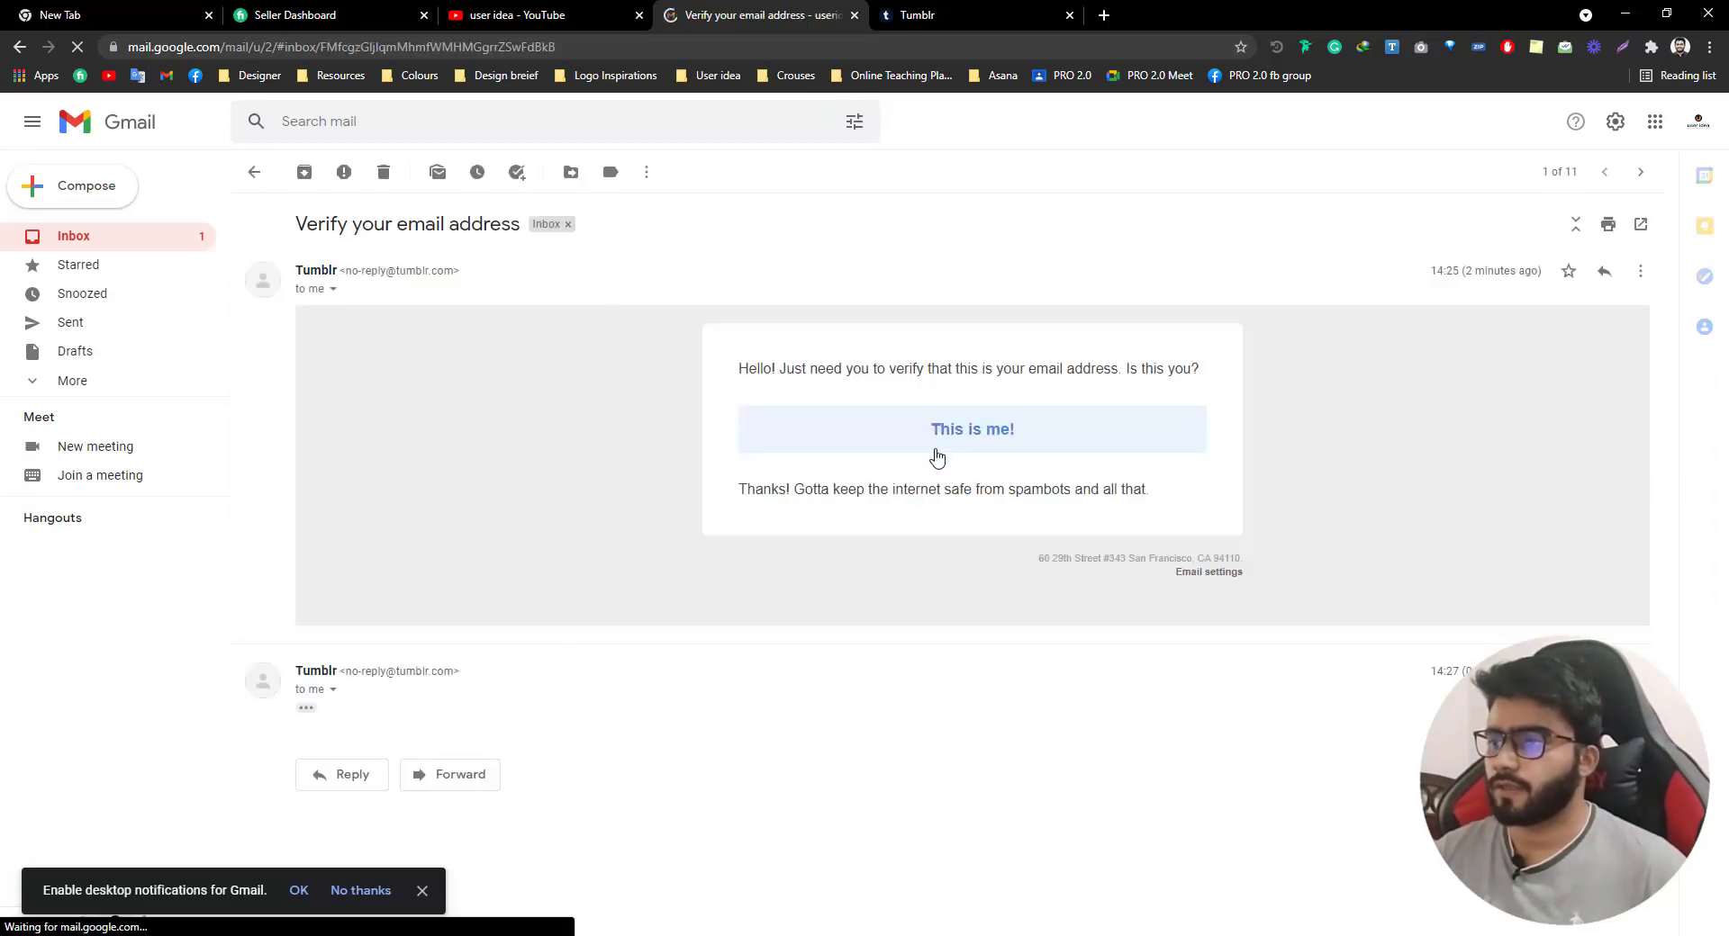
# Verify the account's e-mail address through the message's confirmation link and robot check, and return to the Tumblr dashboard
pyautogui.click(980, 442)
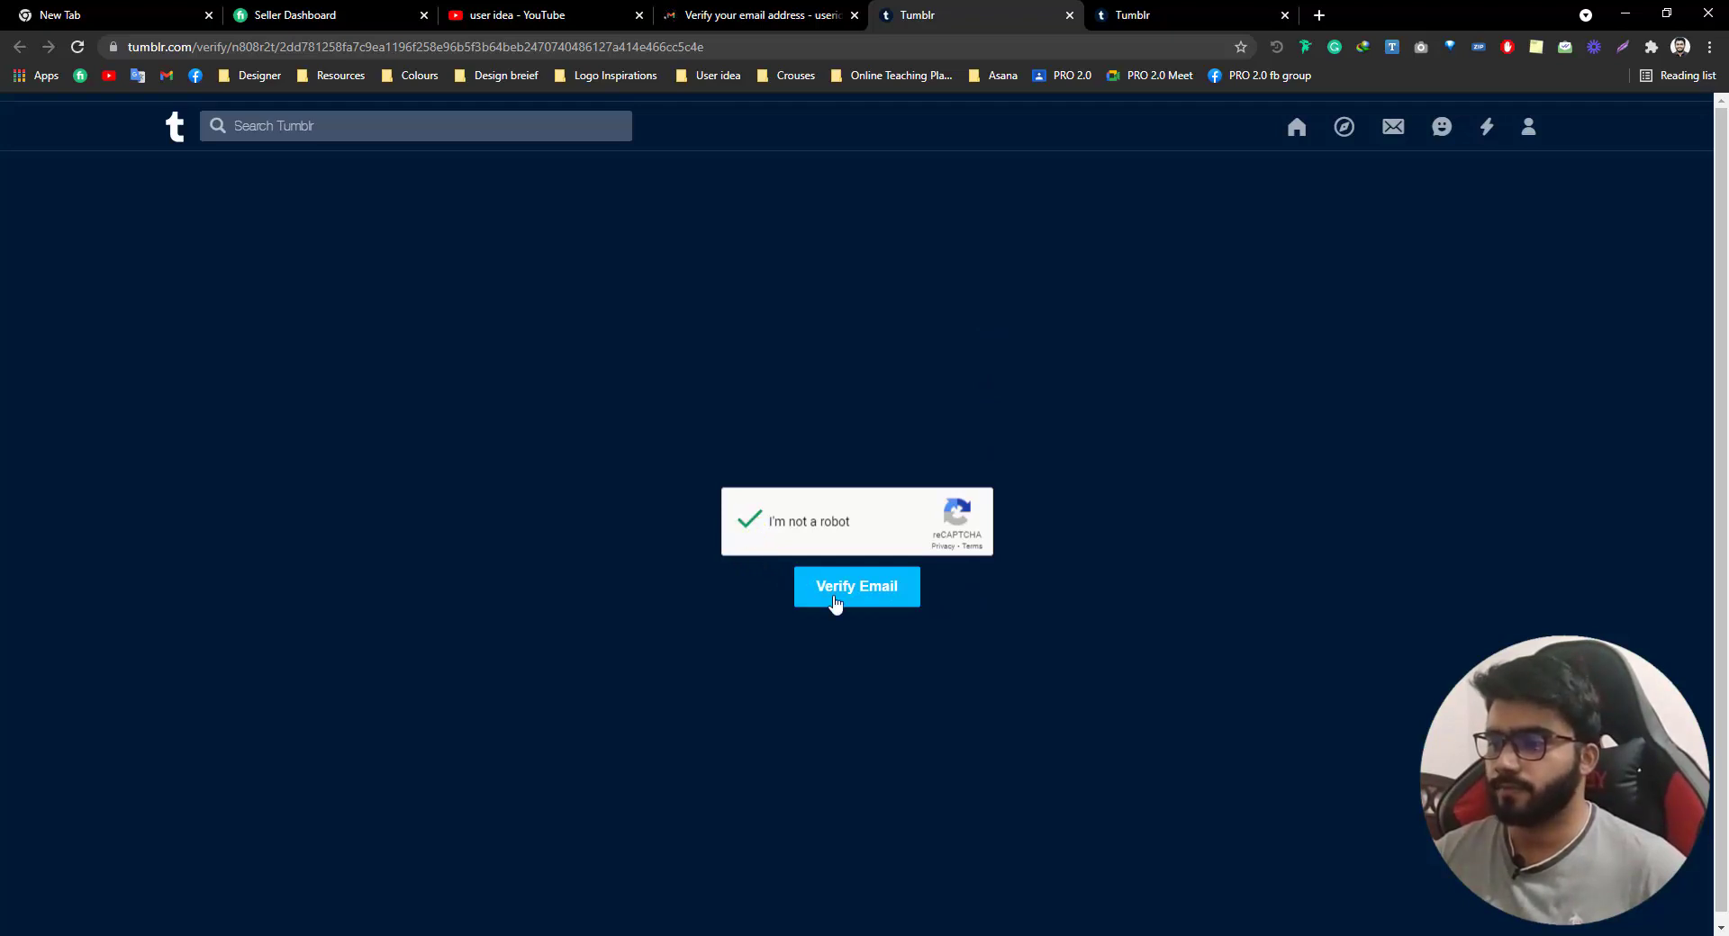
pyautogui.click(835, 601)
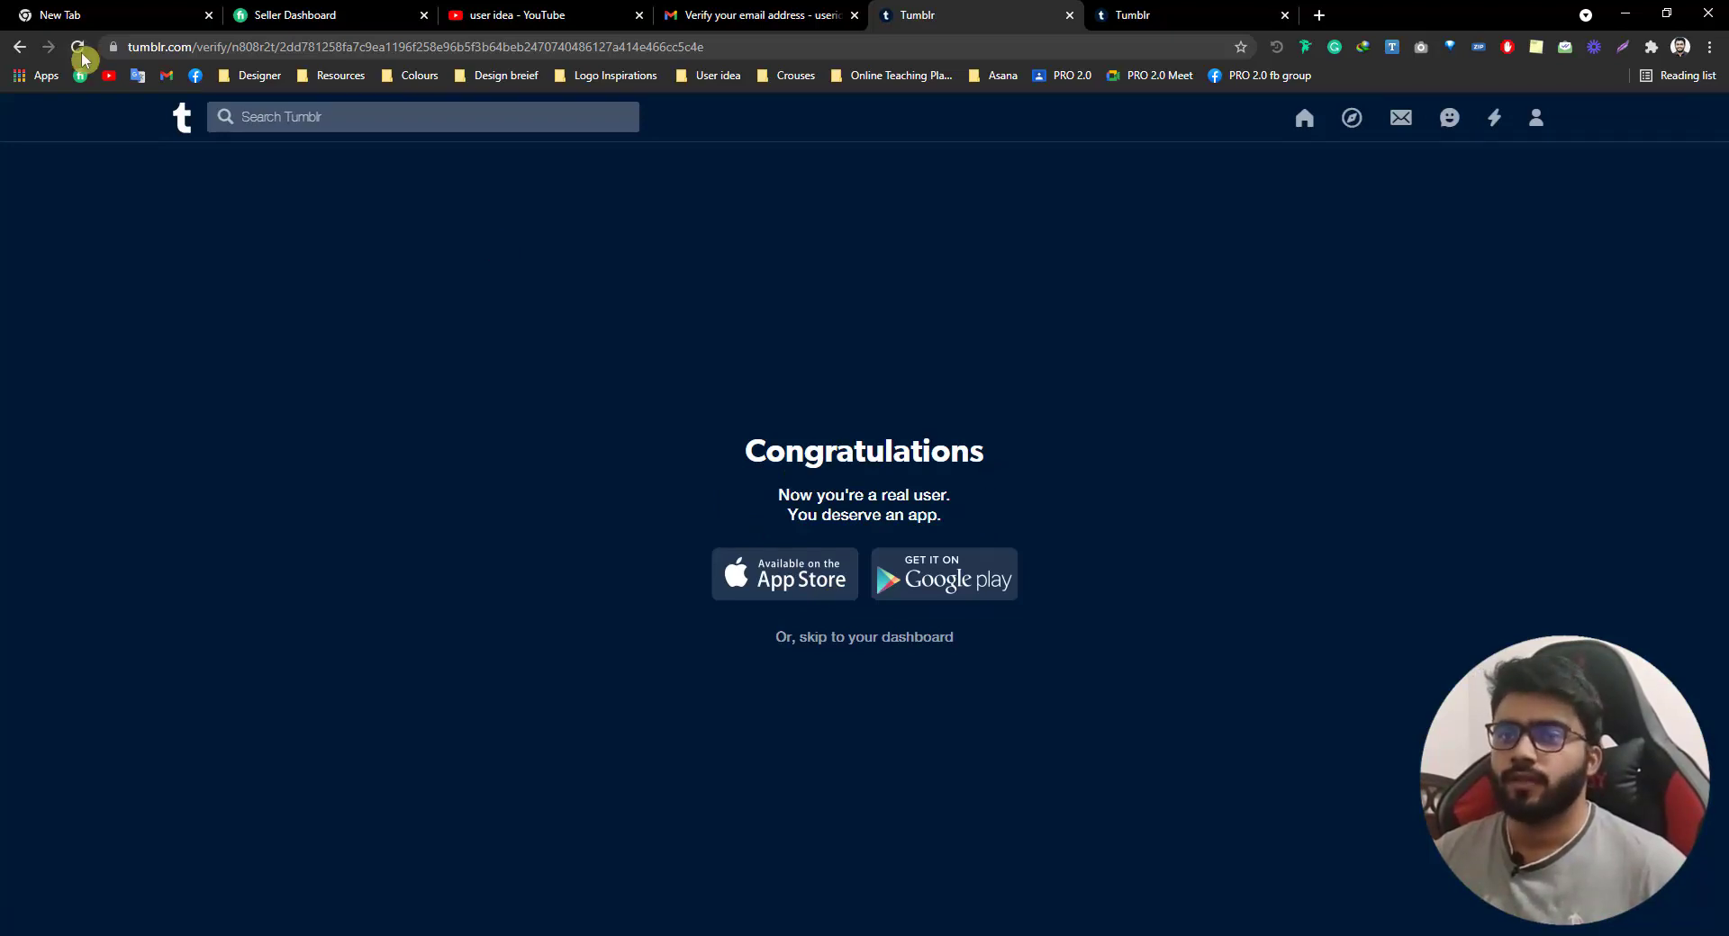
pyautogui.click(181, 122)
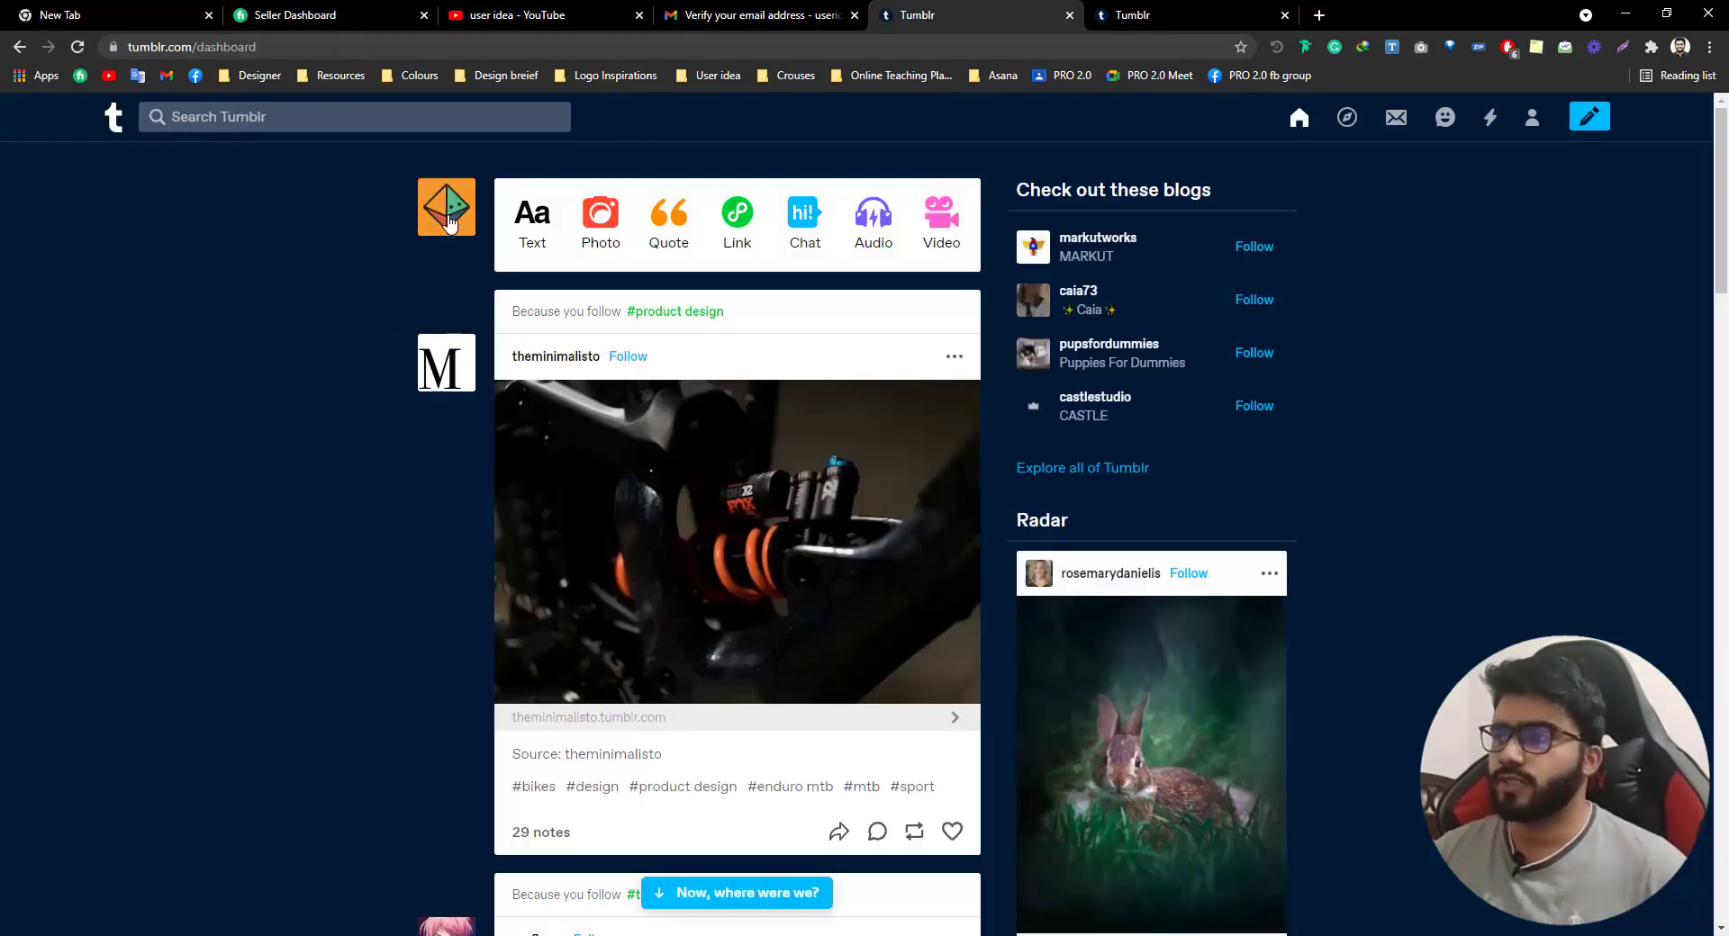
# Open the appearance customization page of the useridea-uiuxdesigner blog in its own browser tab
pyautogui.rightClick(444, 210)
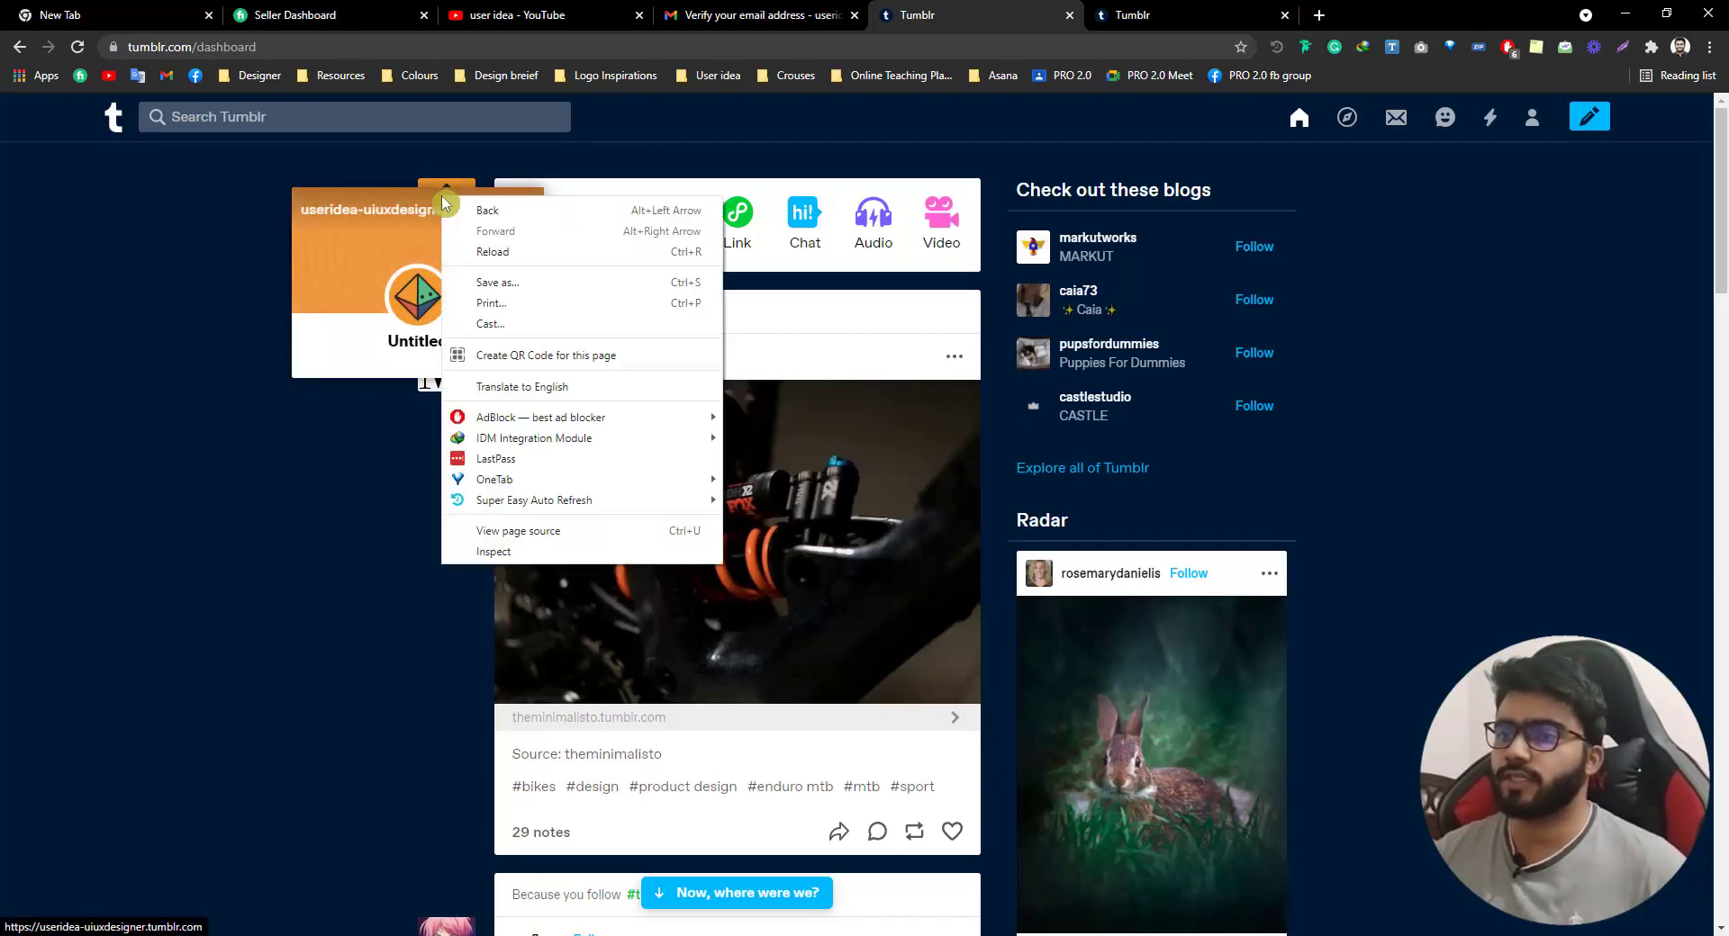
pyautogui.click(239, 220)
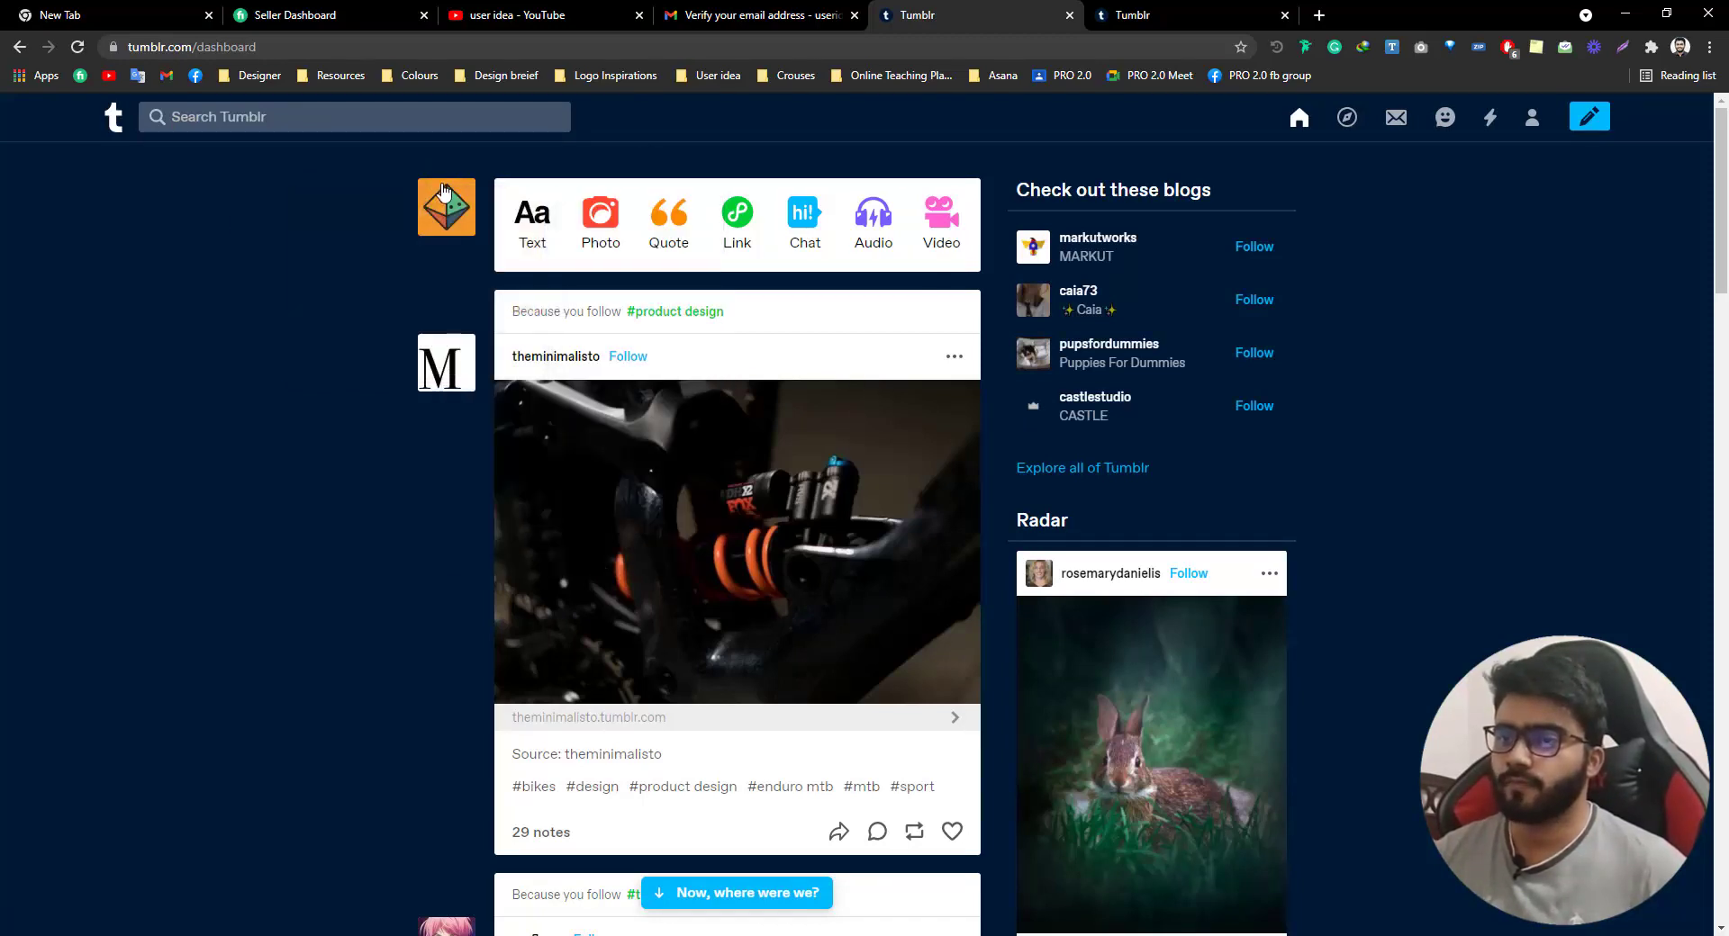
pyautogui.rightClick(444, 192)
pyautogui.click(165, 313)
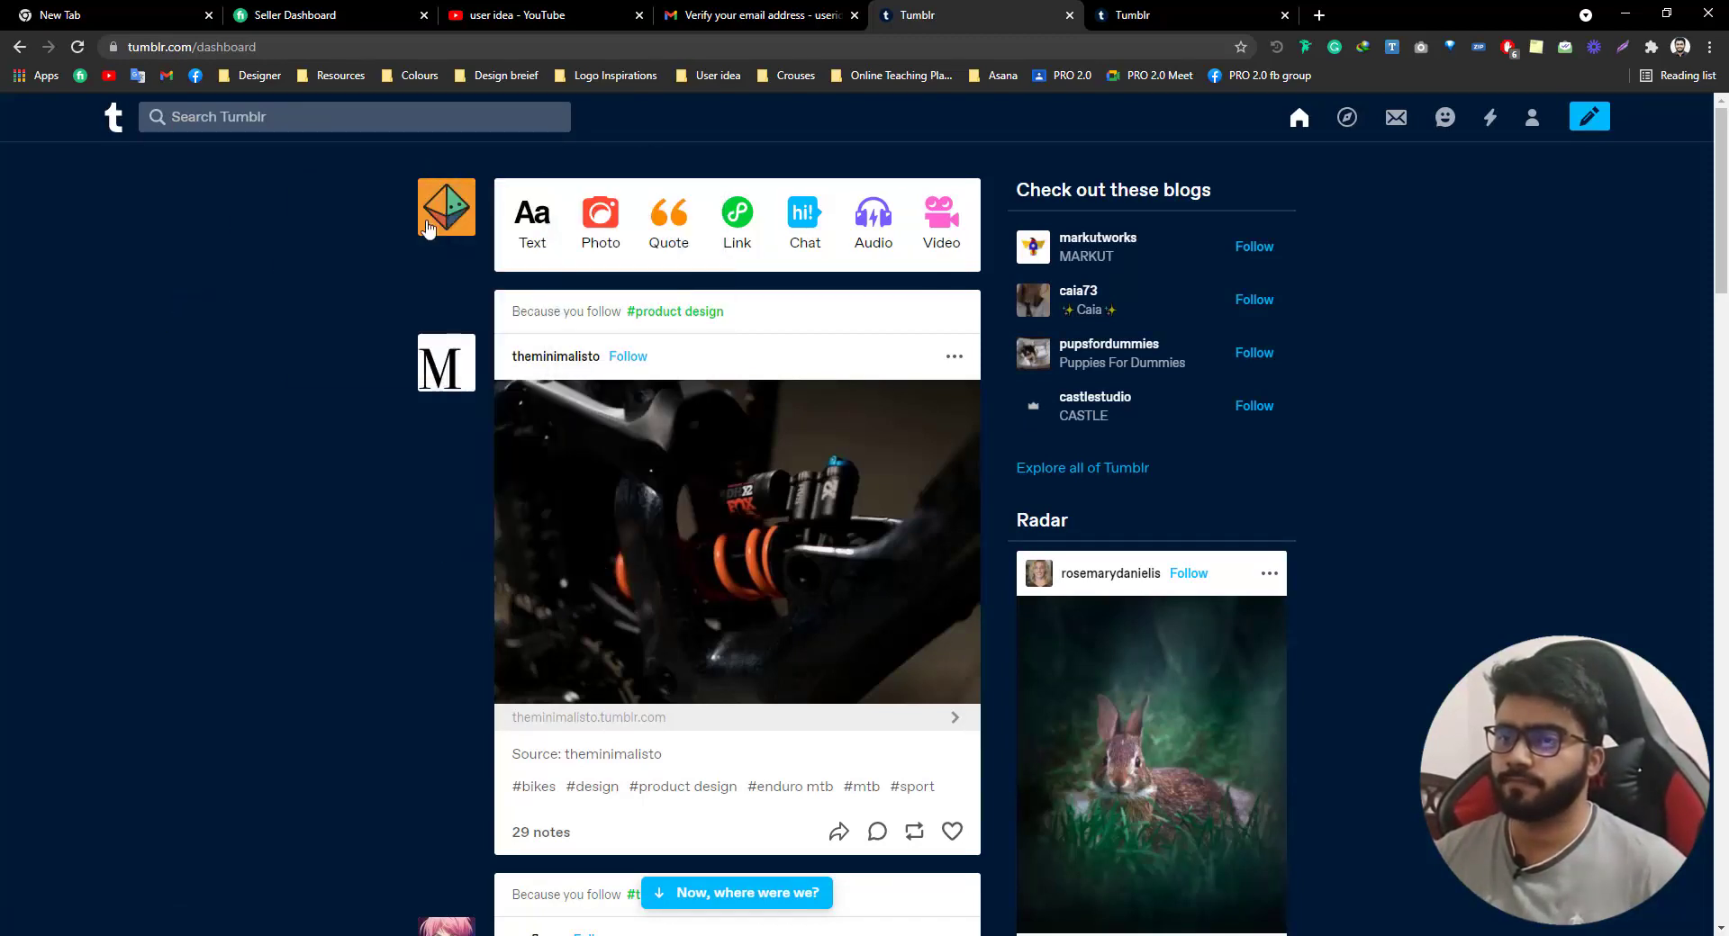
pyautogui.rightClick(468, 219)
pyautogui.click(467, 219)
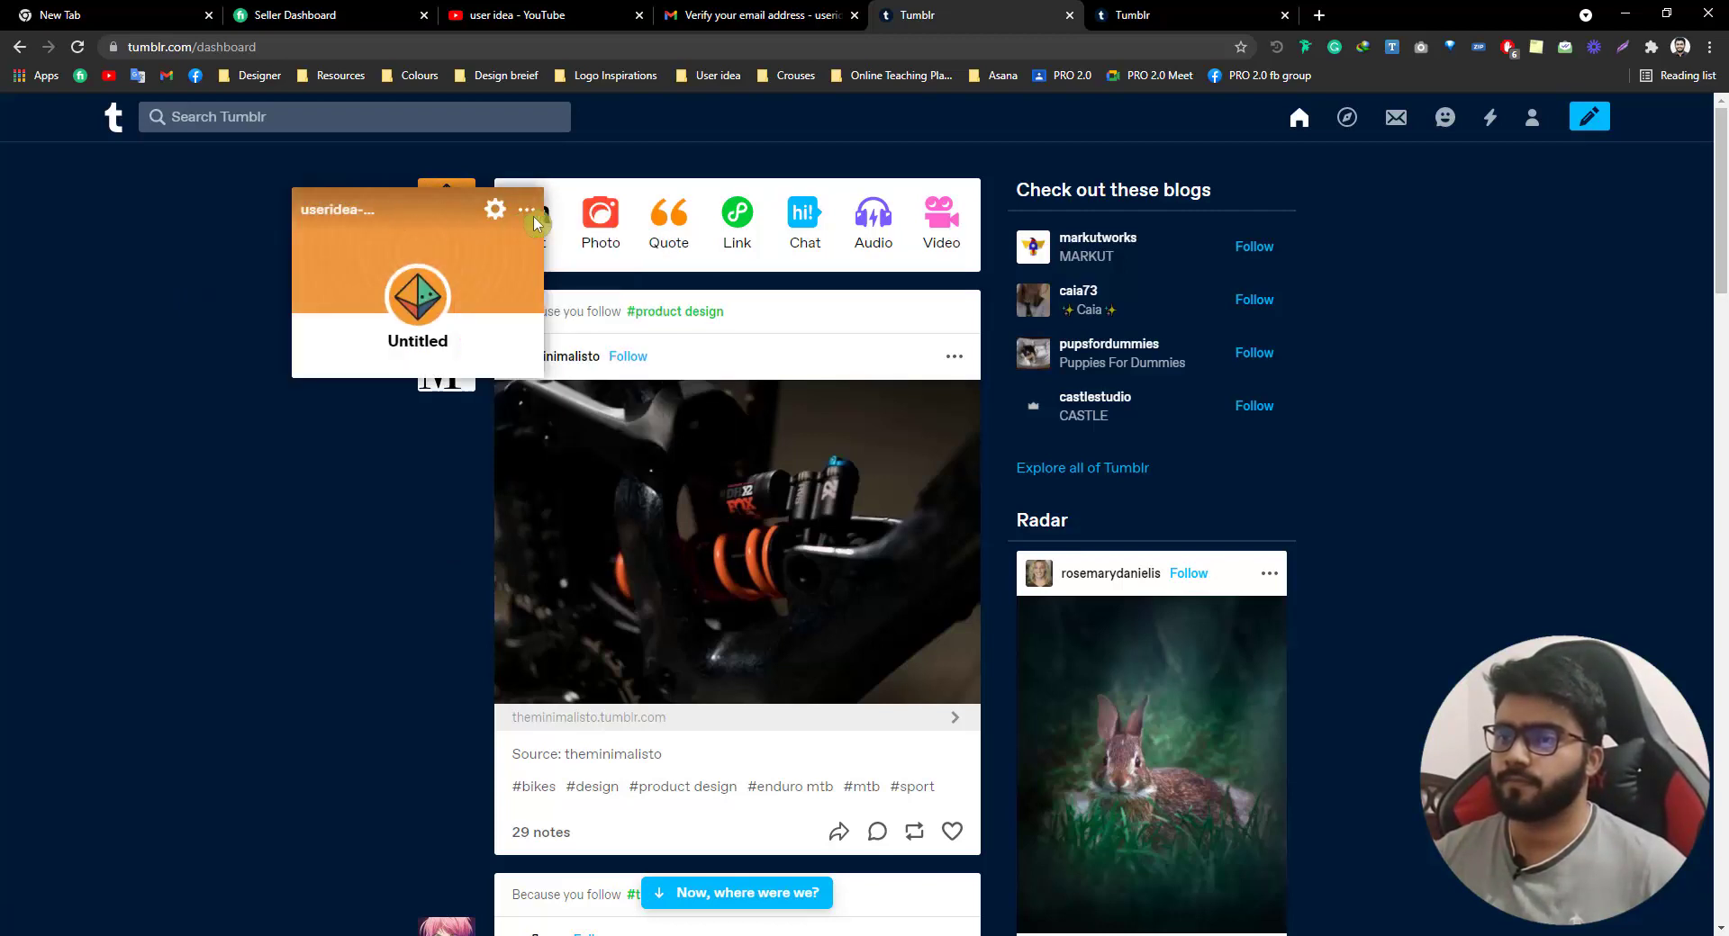
pyautogui.click(1200, 22)
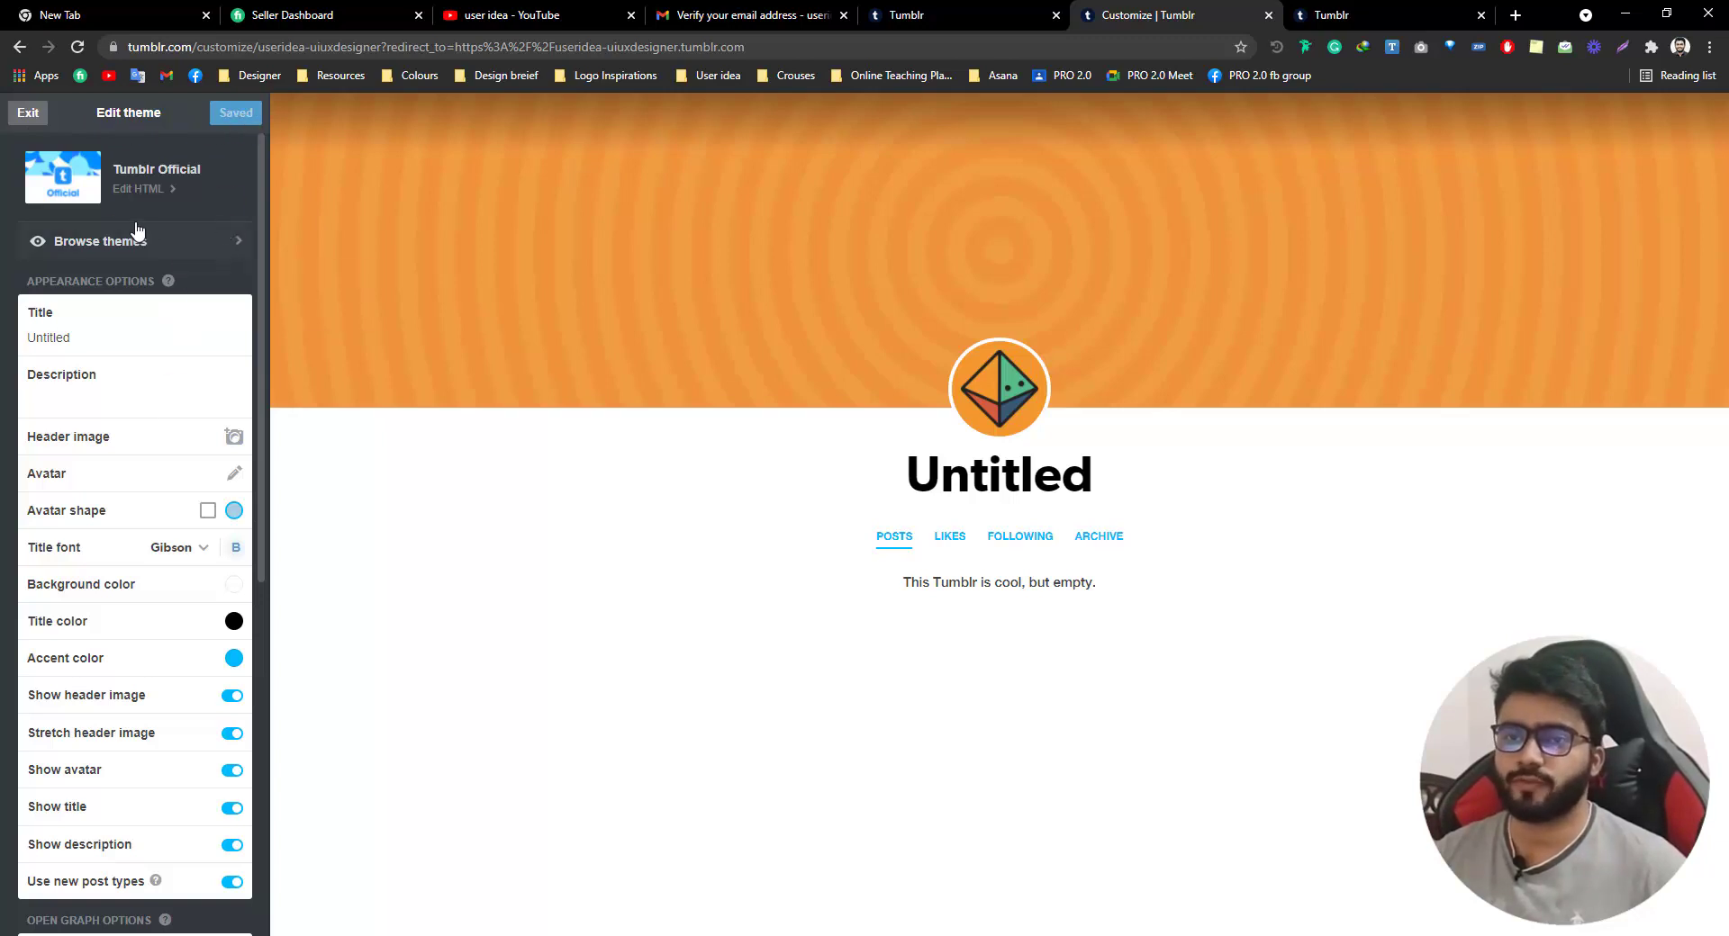
# Browse the available themes, filter them to Free Themes, look through the list, and return to the theme editor
pyautogui.click(230, 254)
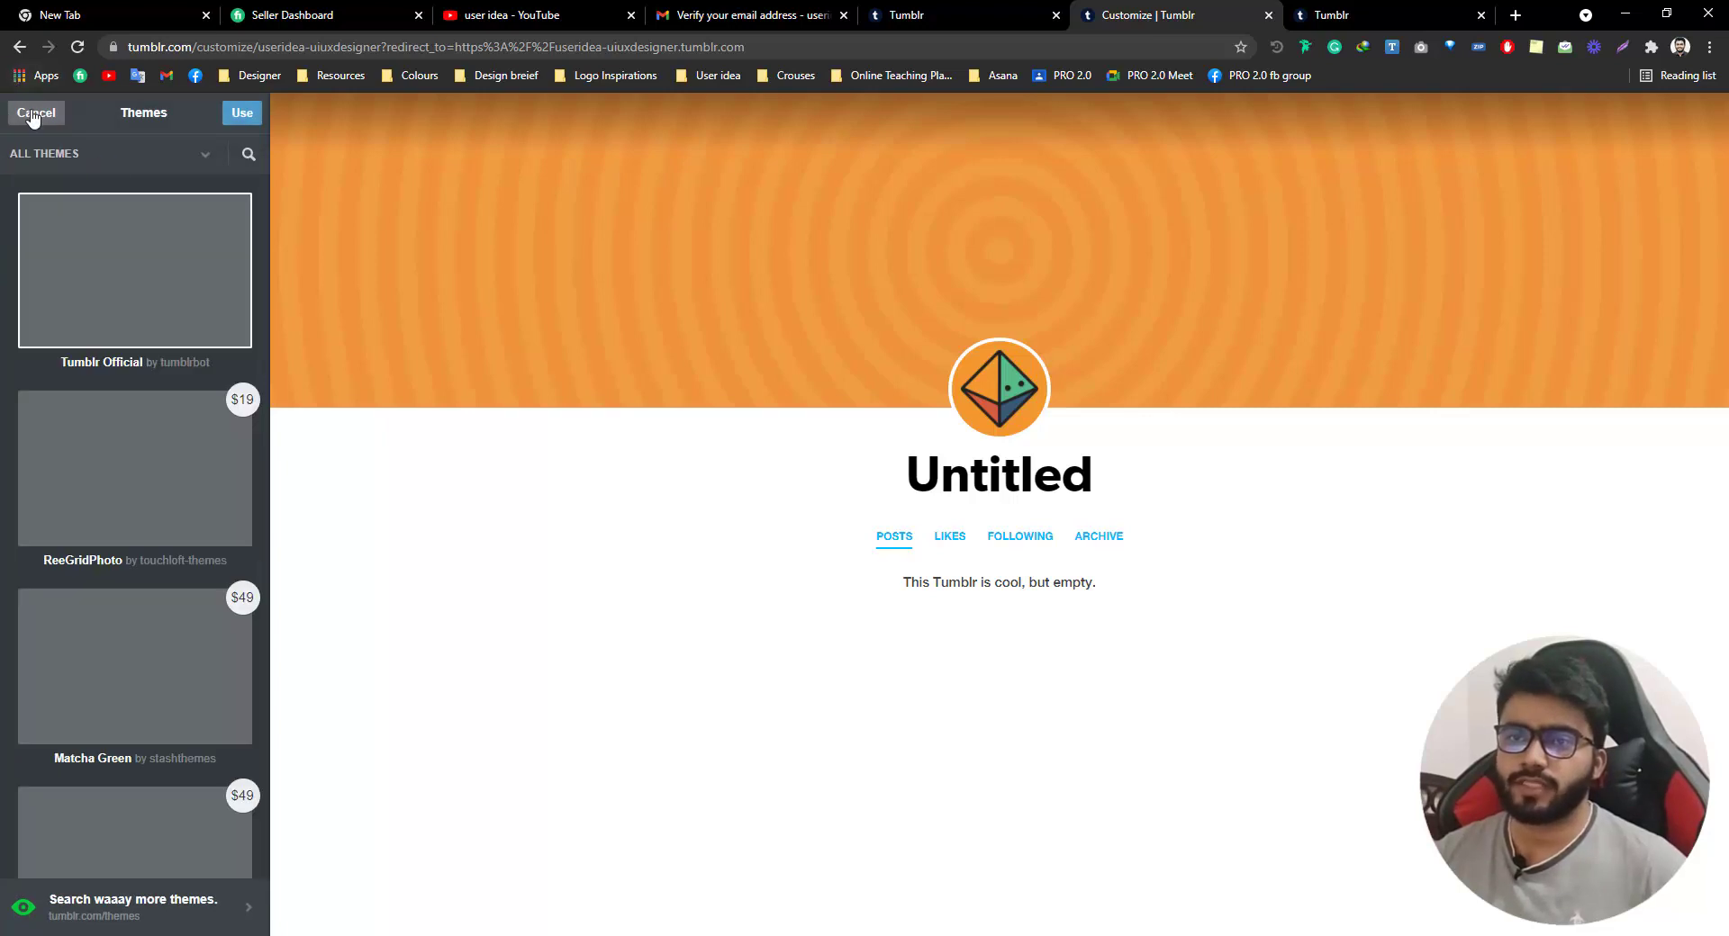
pyautogui.click(32, 114)
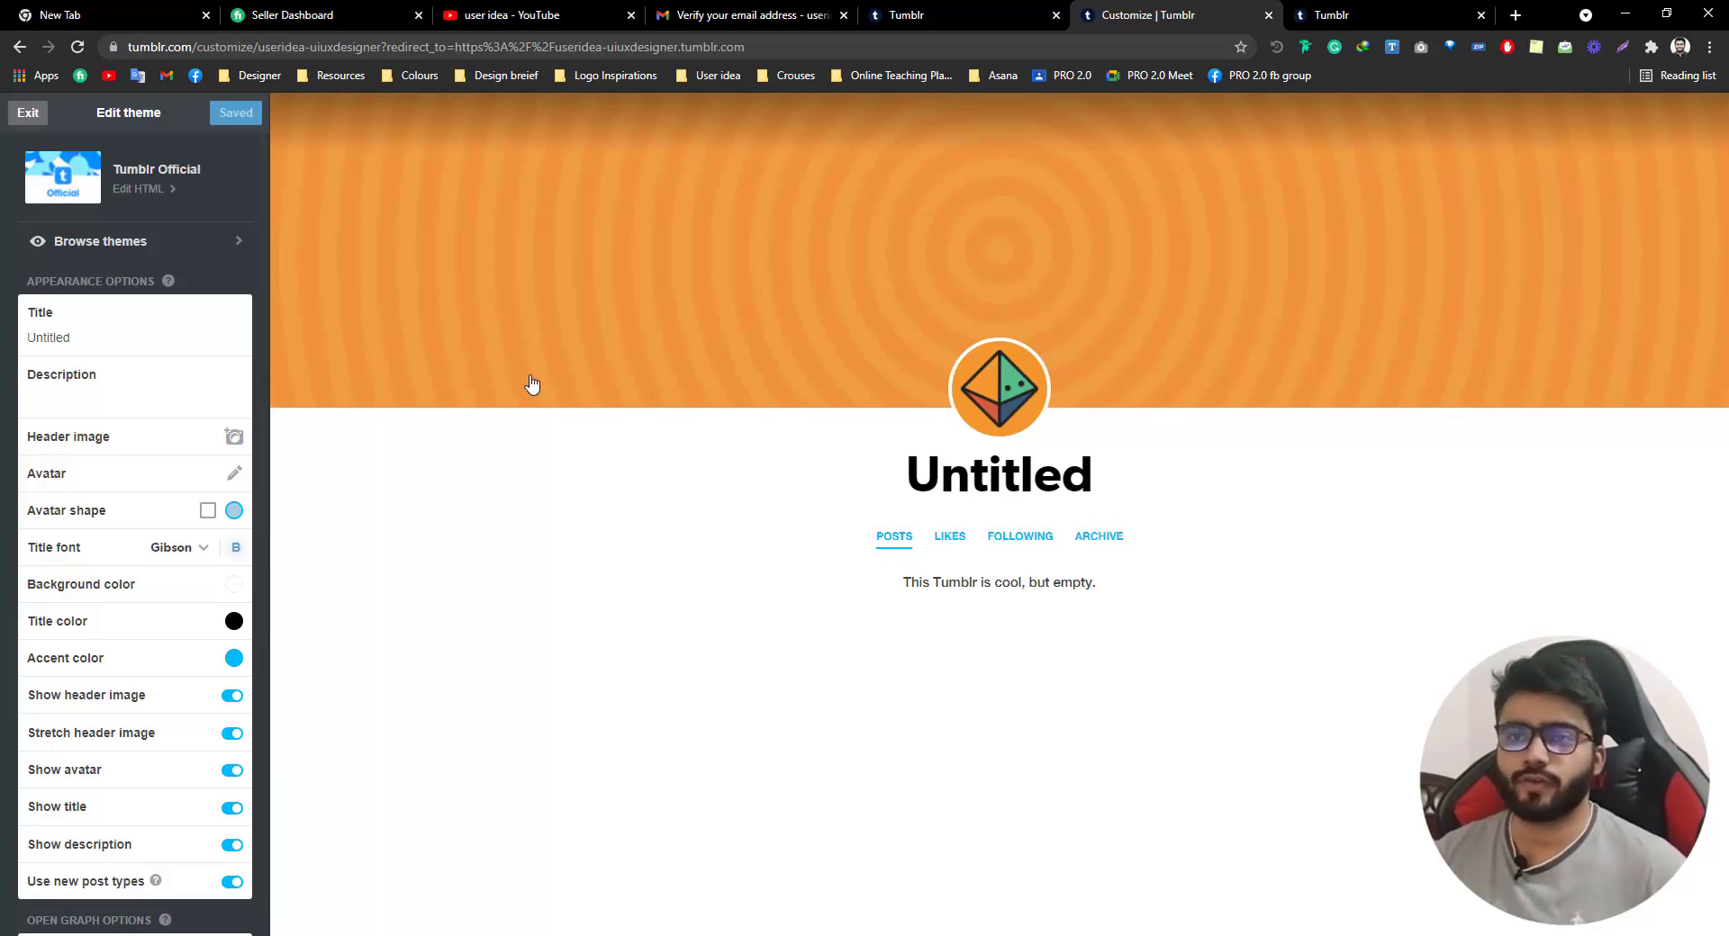
pyautogui.click(196, 251)
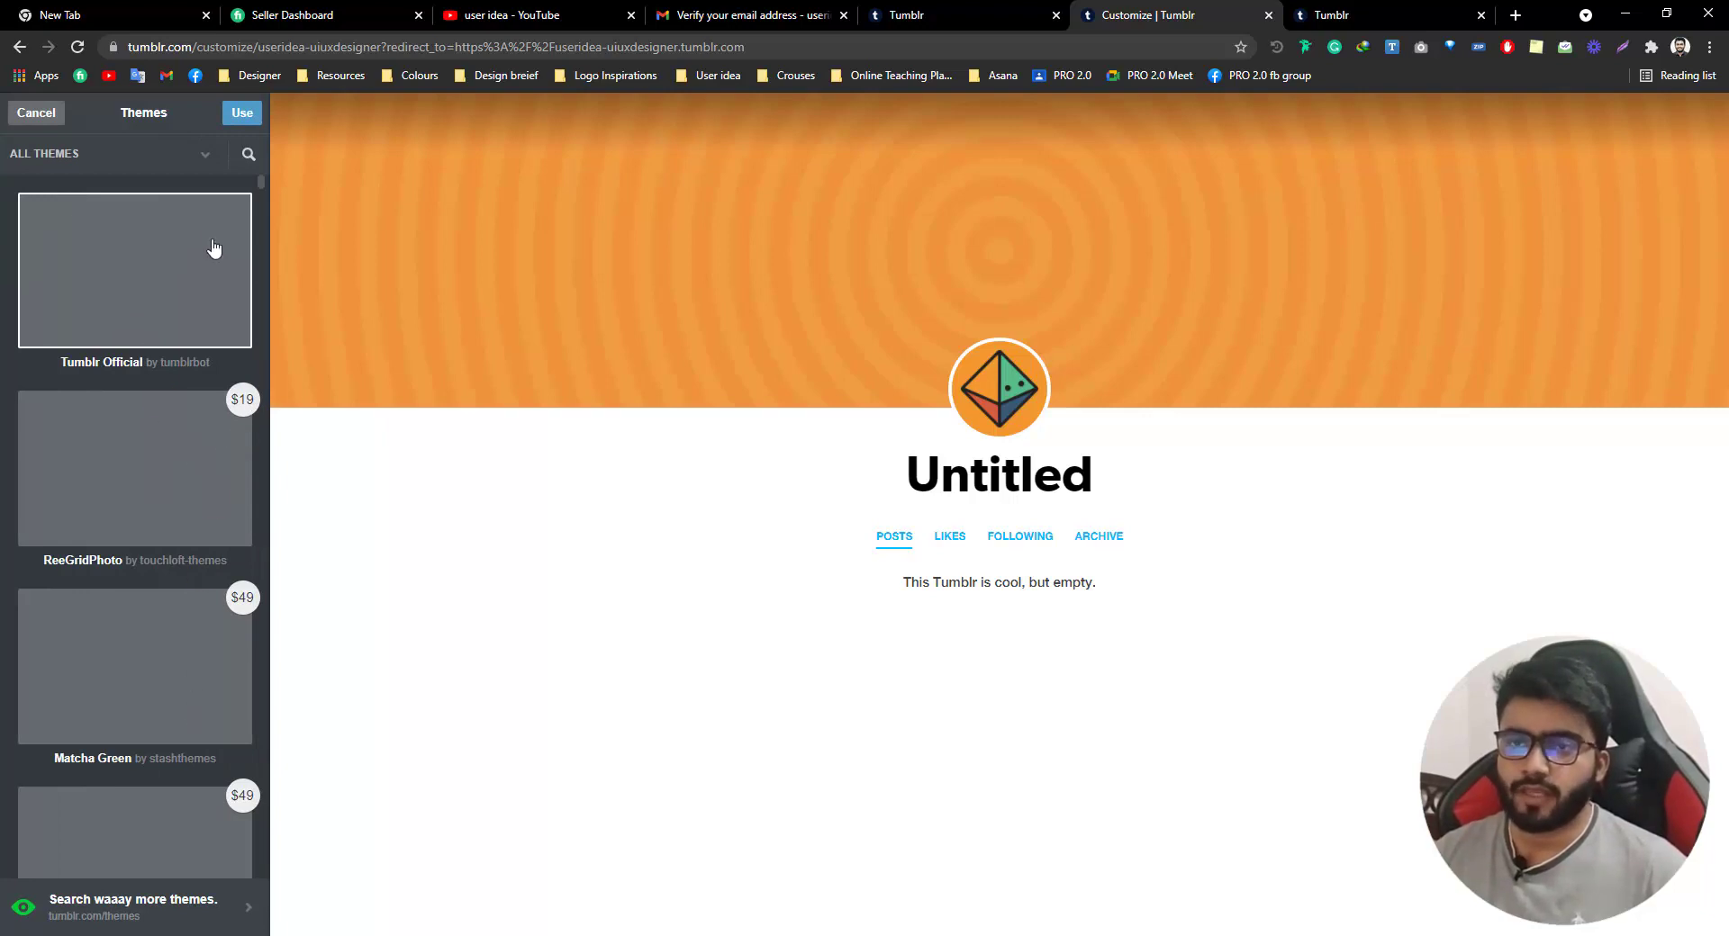
pyautogui.click(200, 158)
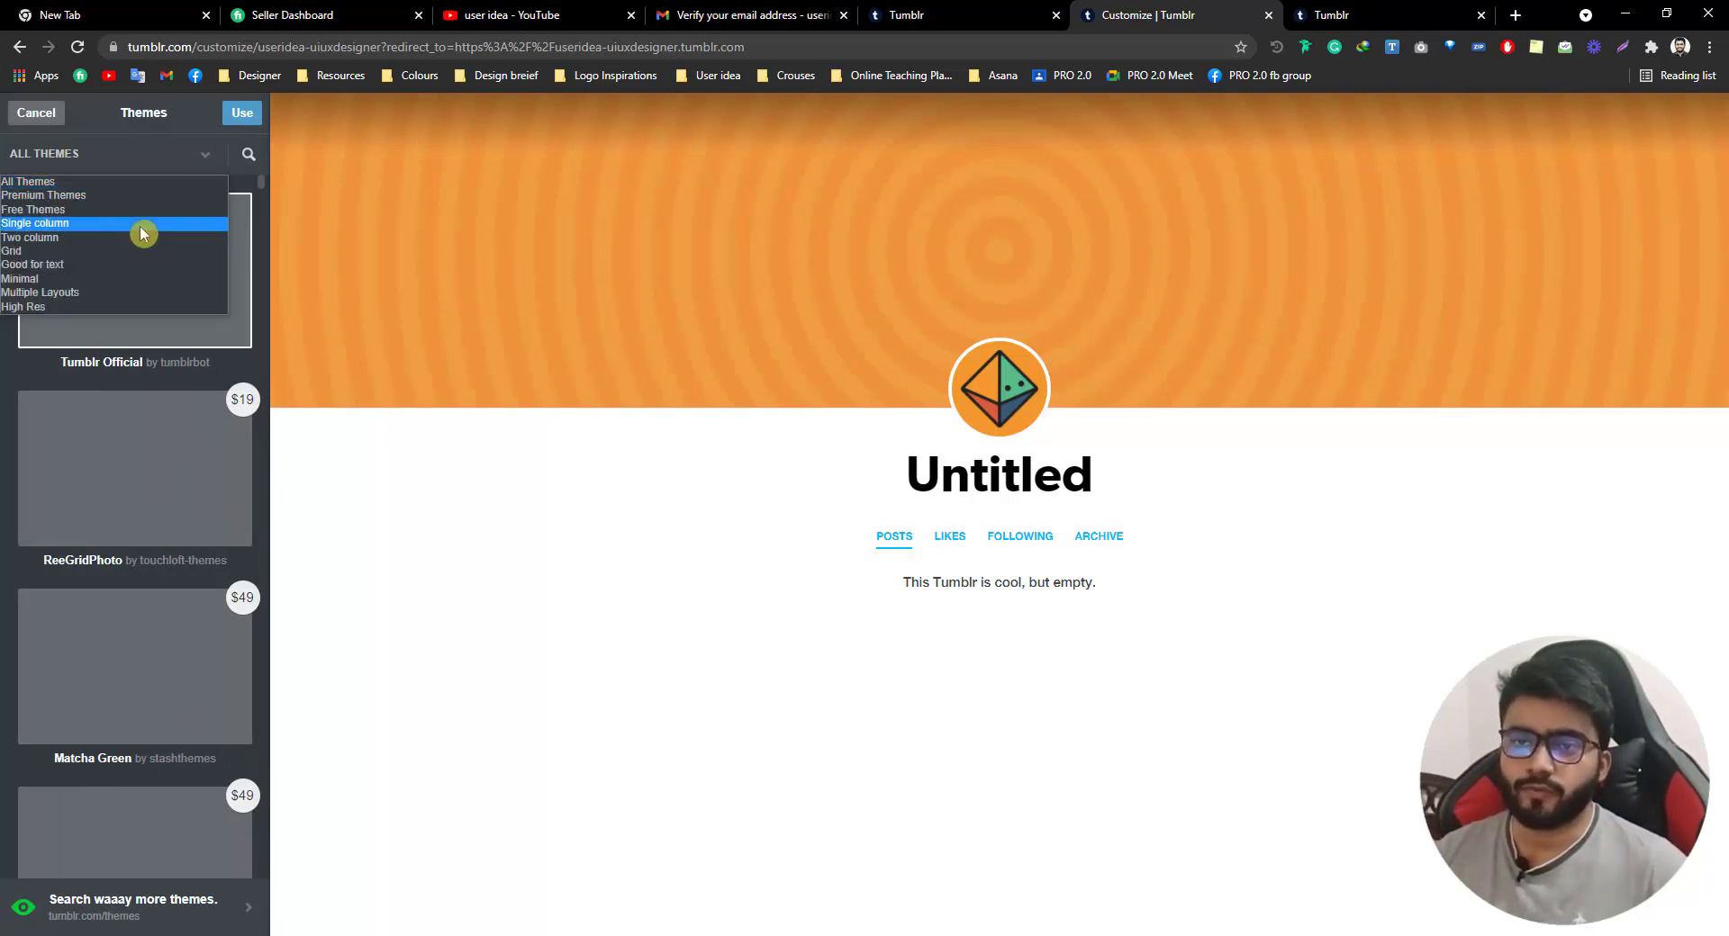
pyautogui.click(69, 211)
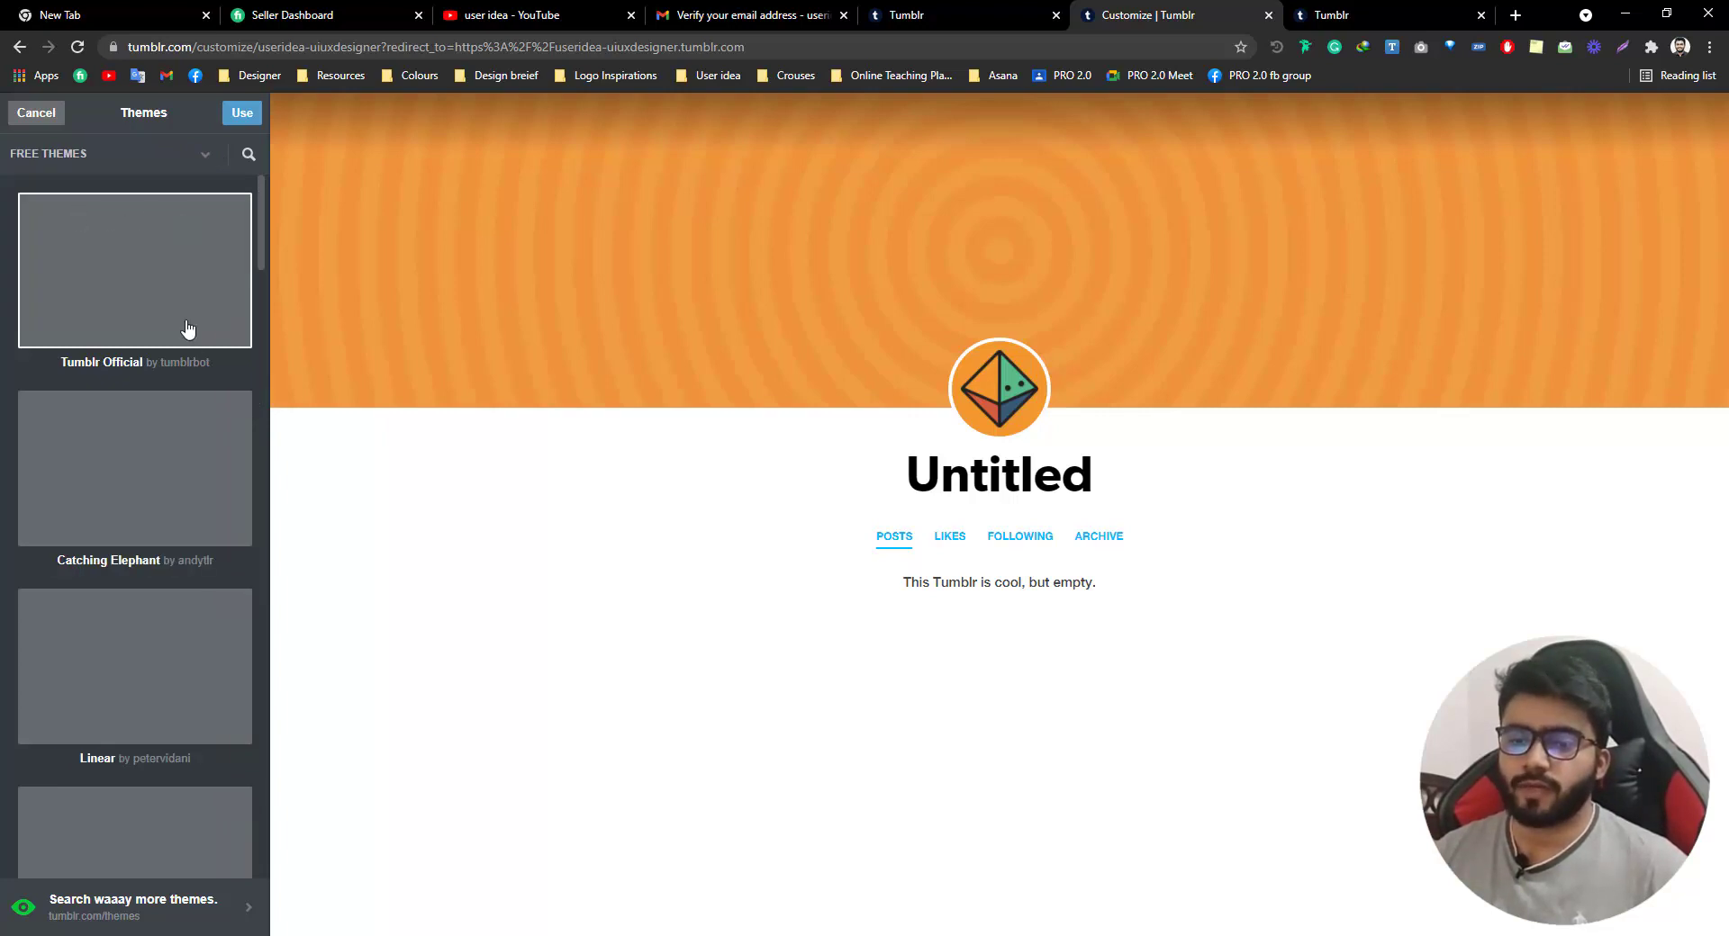
pyautogui.scroll(-1, 185, 432)
pyautogui.scroll(1, 180, 538)
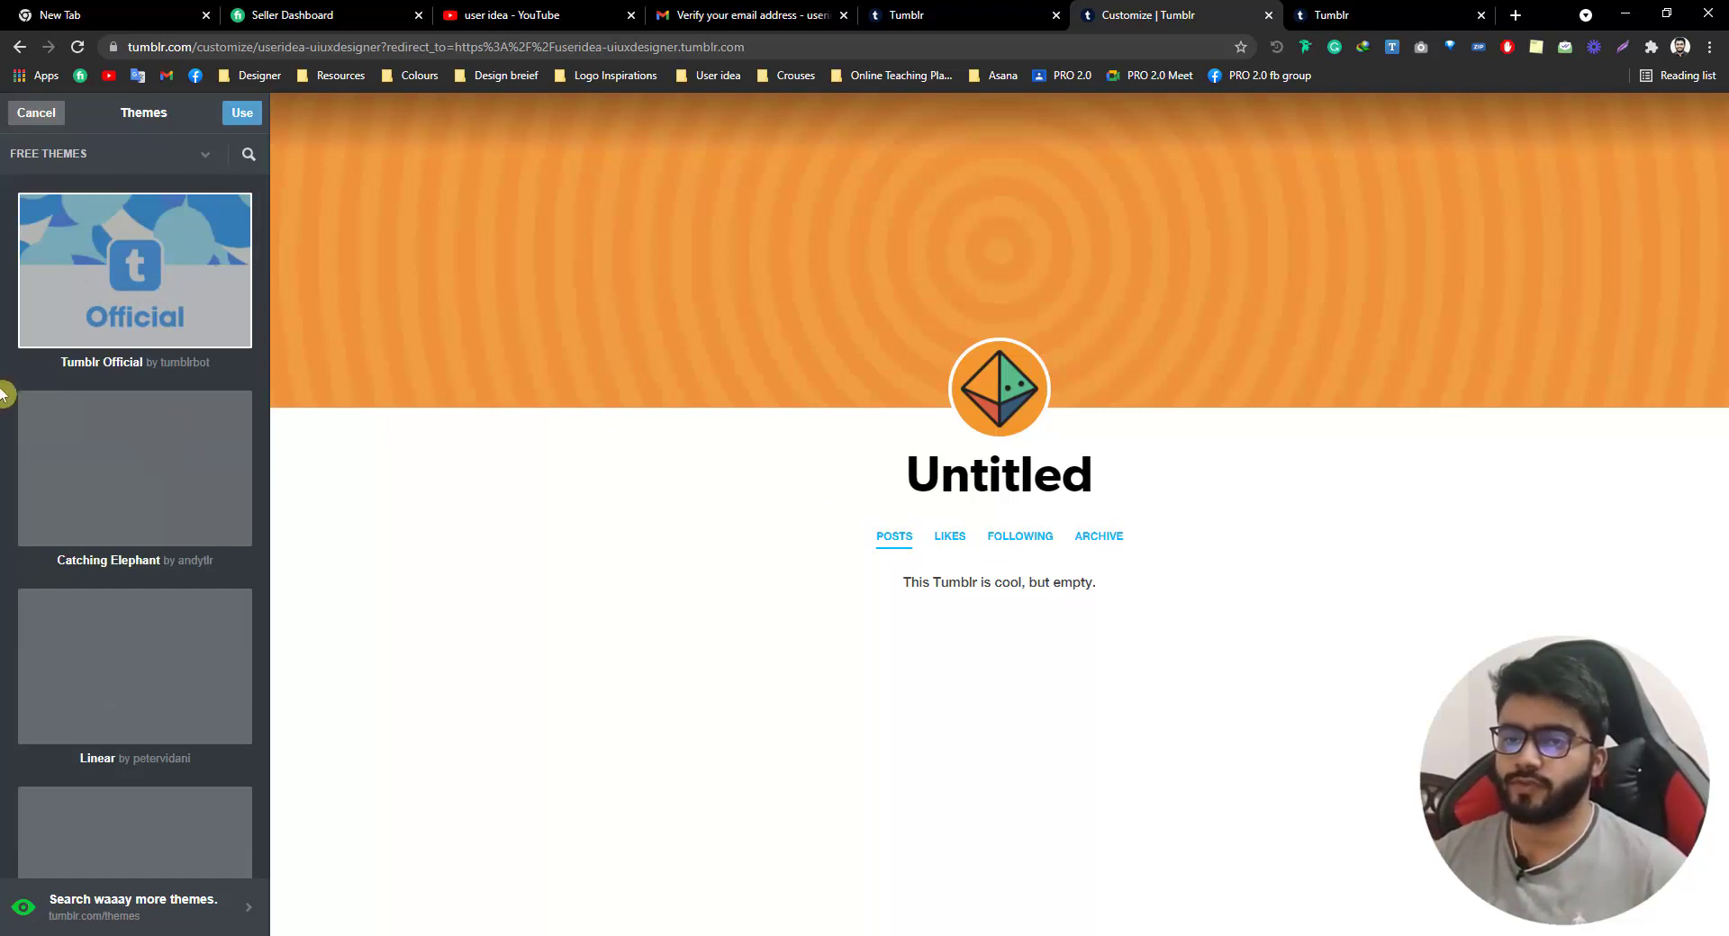
pyautogui.scroll(-1, 104, 455)
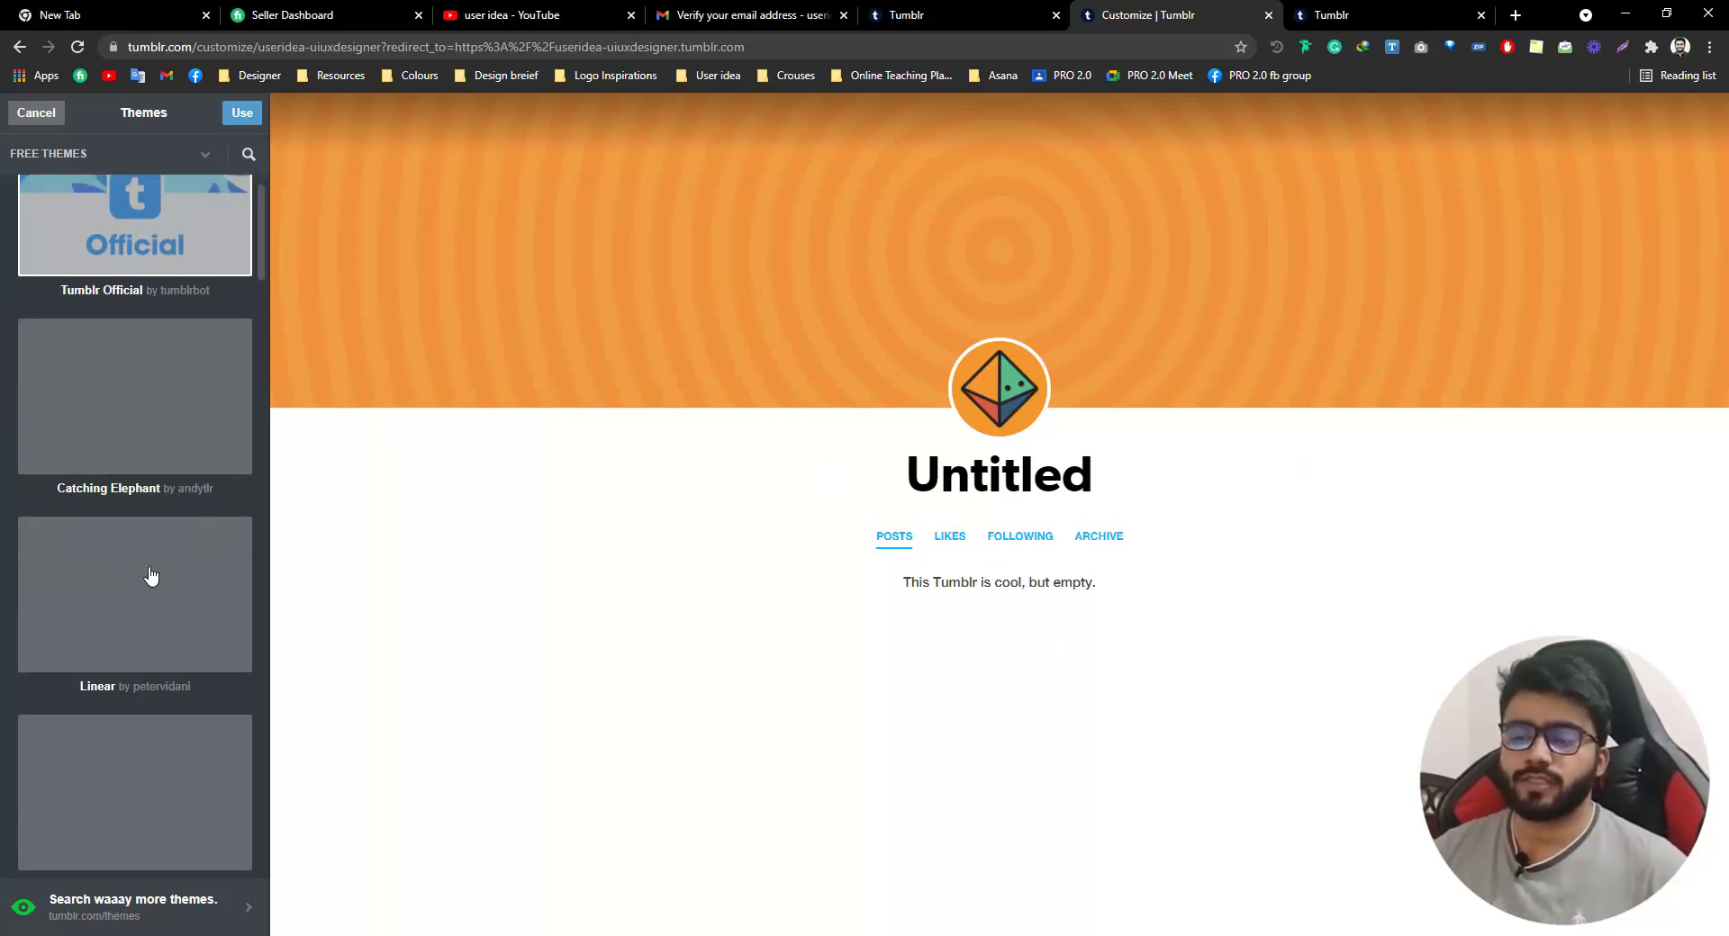
pyautogui.scroll(1, 65, 671)
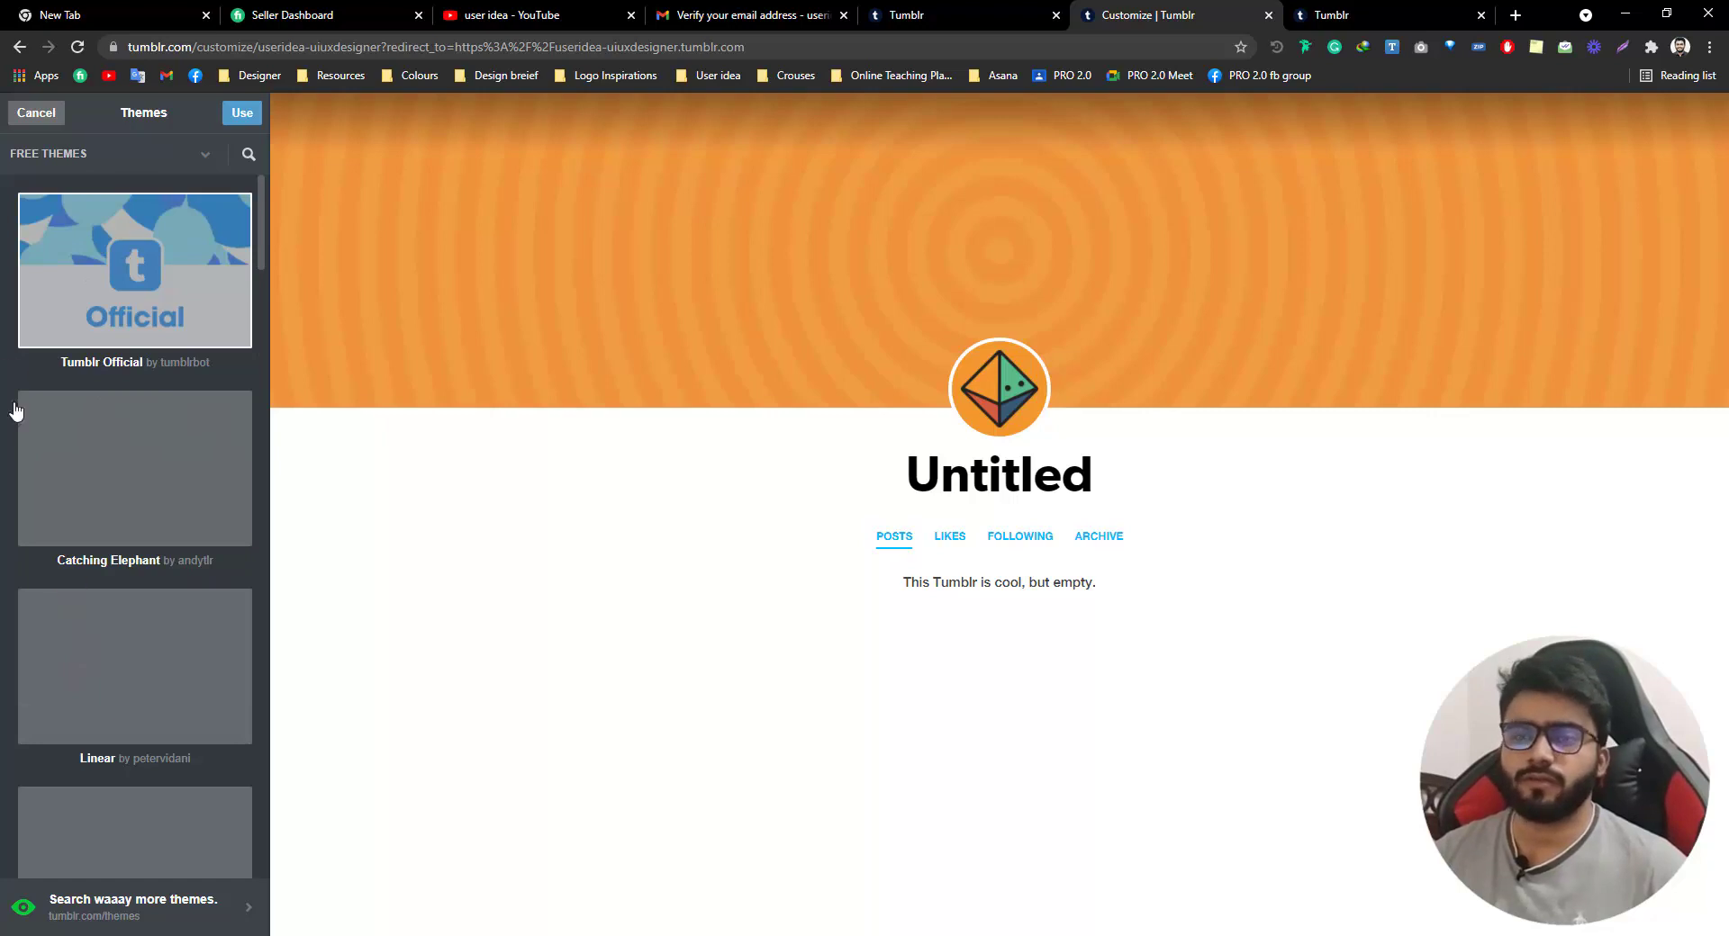
pyautogui.click(24, 118)
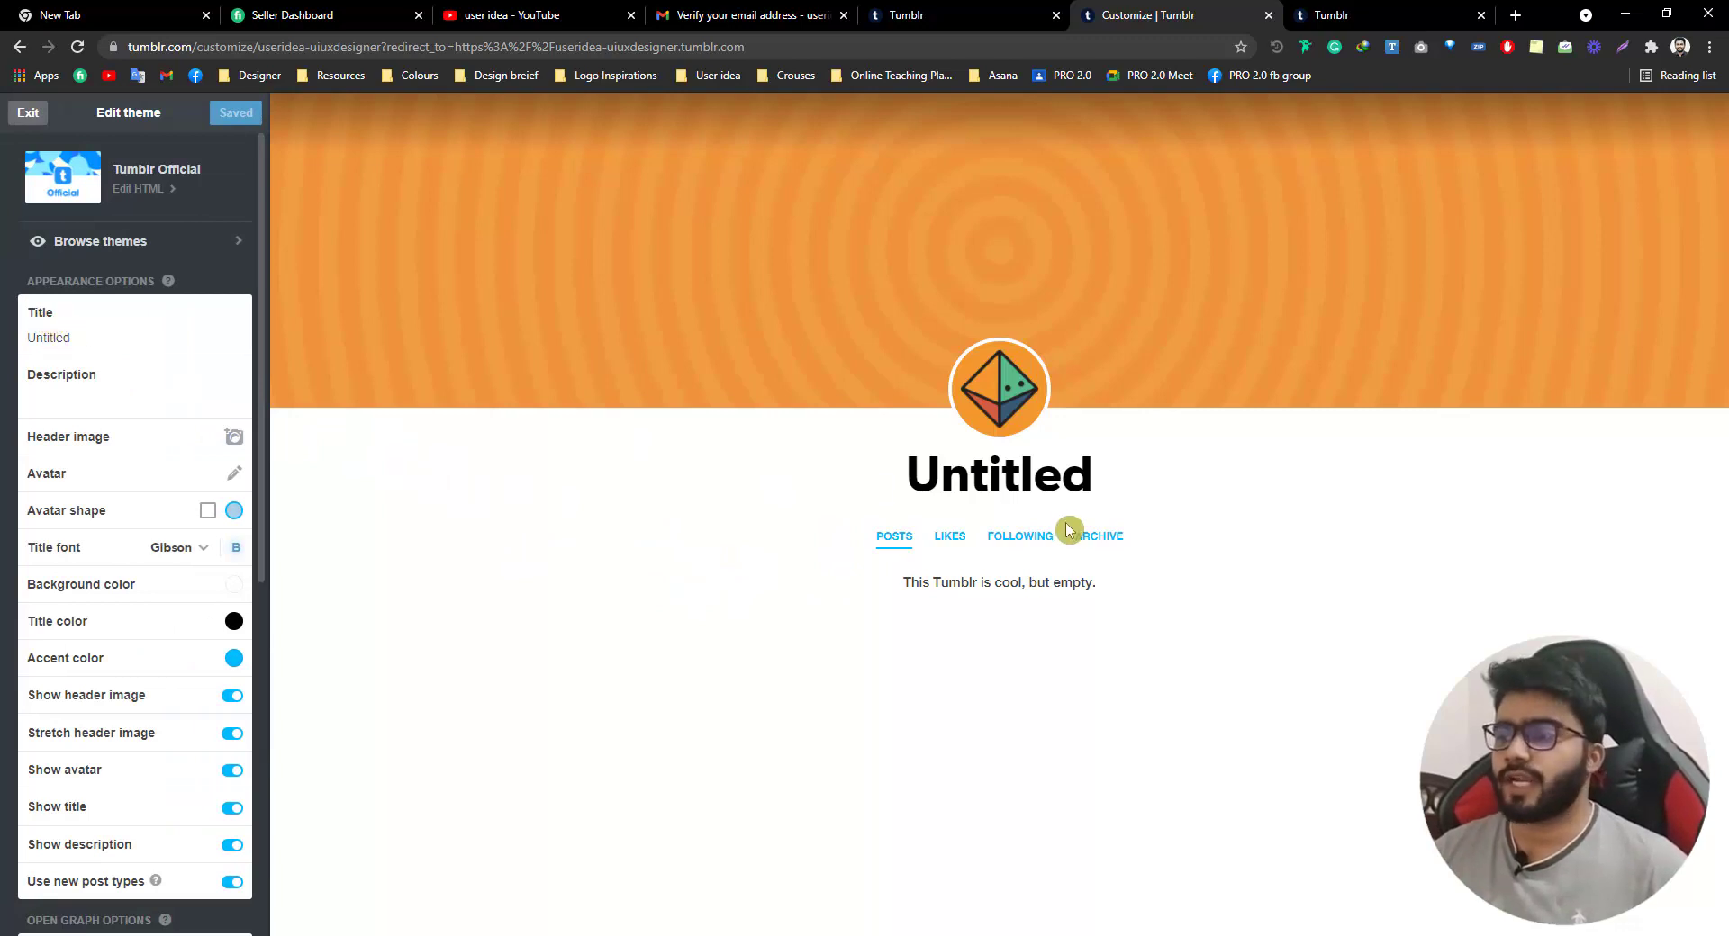
# Replace the blog title with "user idea"
pyautogui.moveTo(71, 337); pyautogui.dragTo(7, 342)
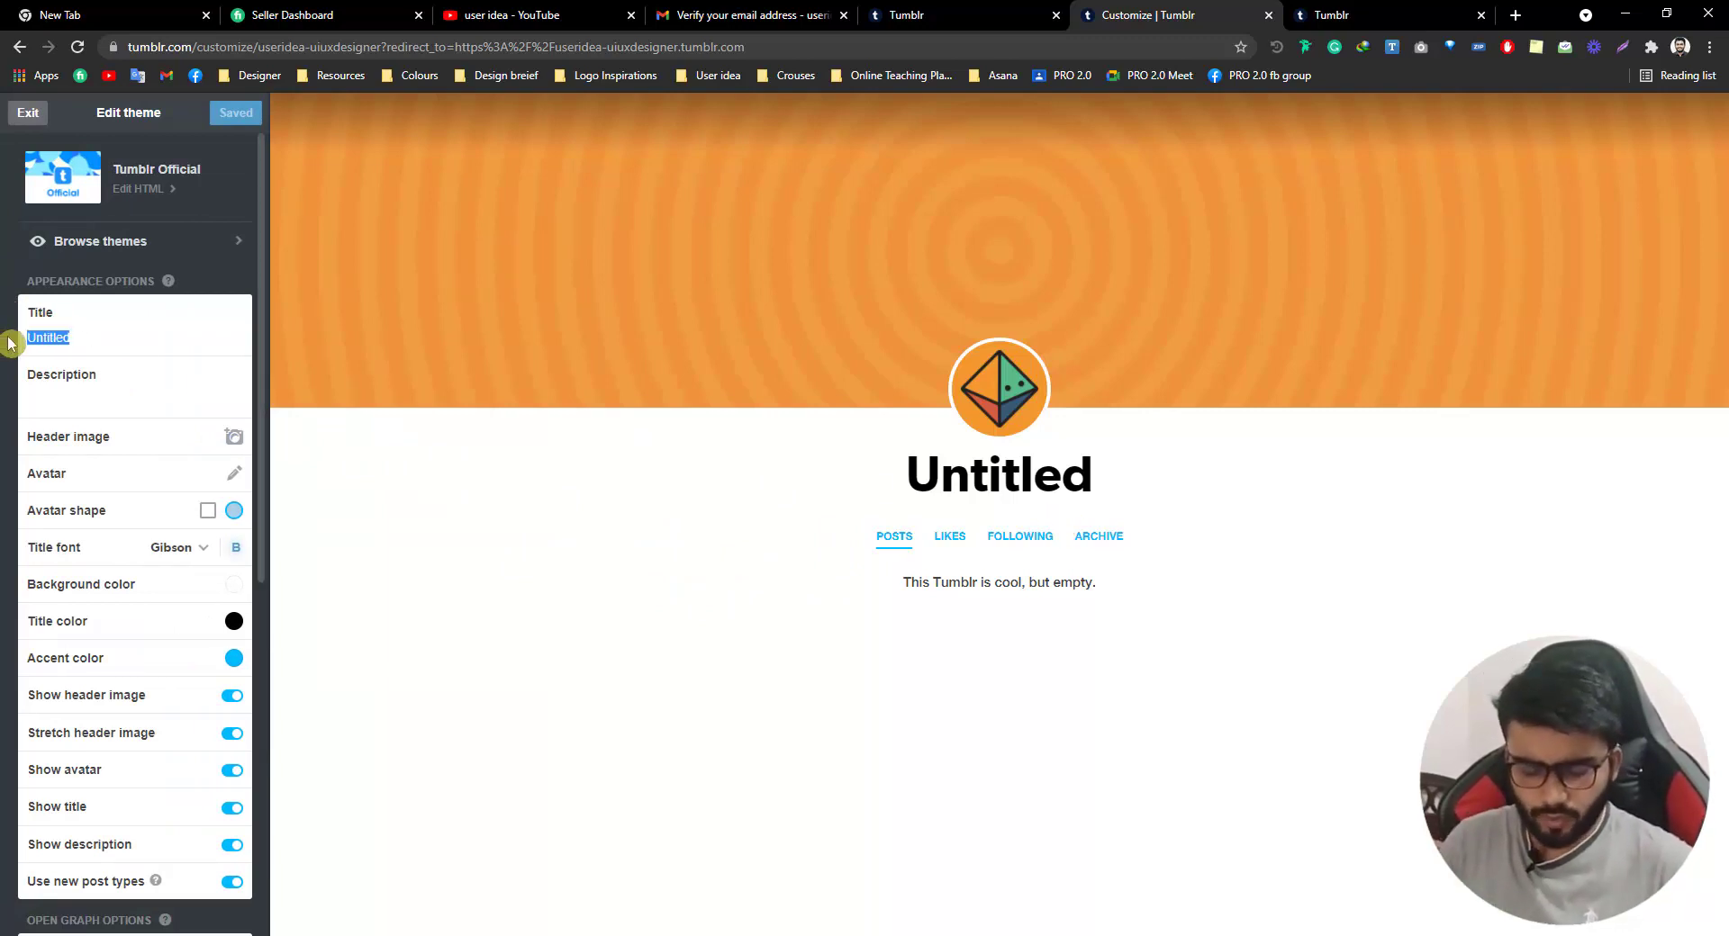
pyautogui.write('user')
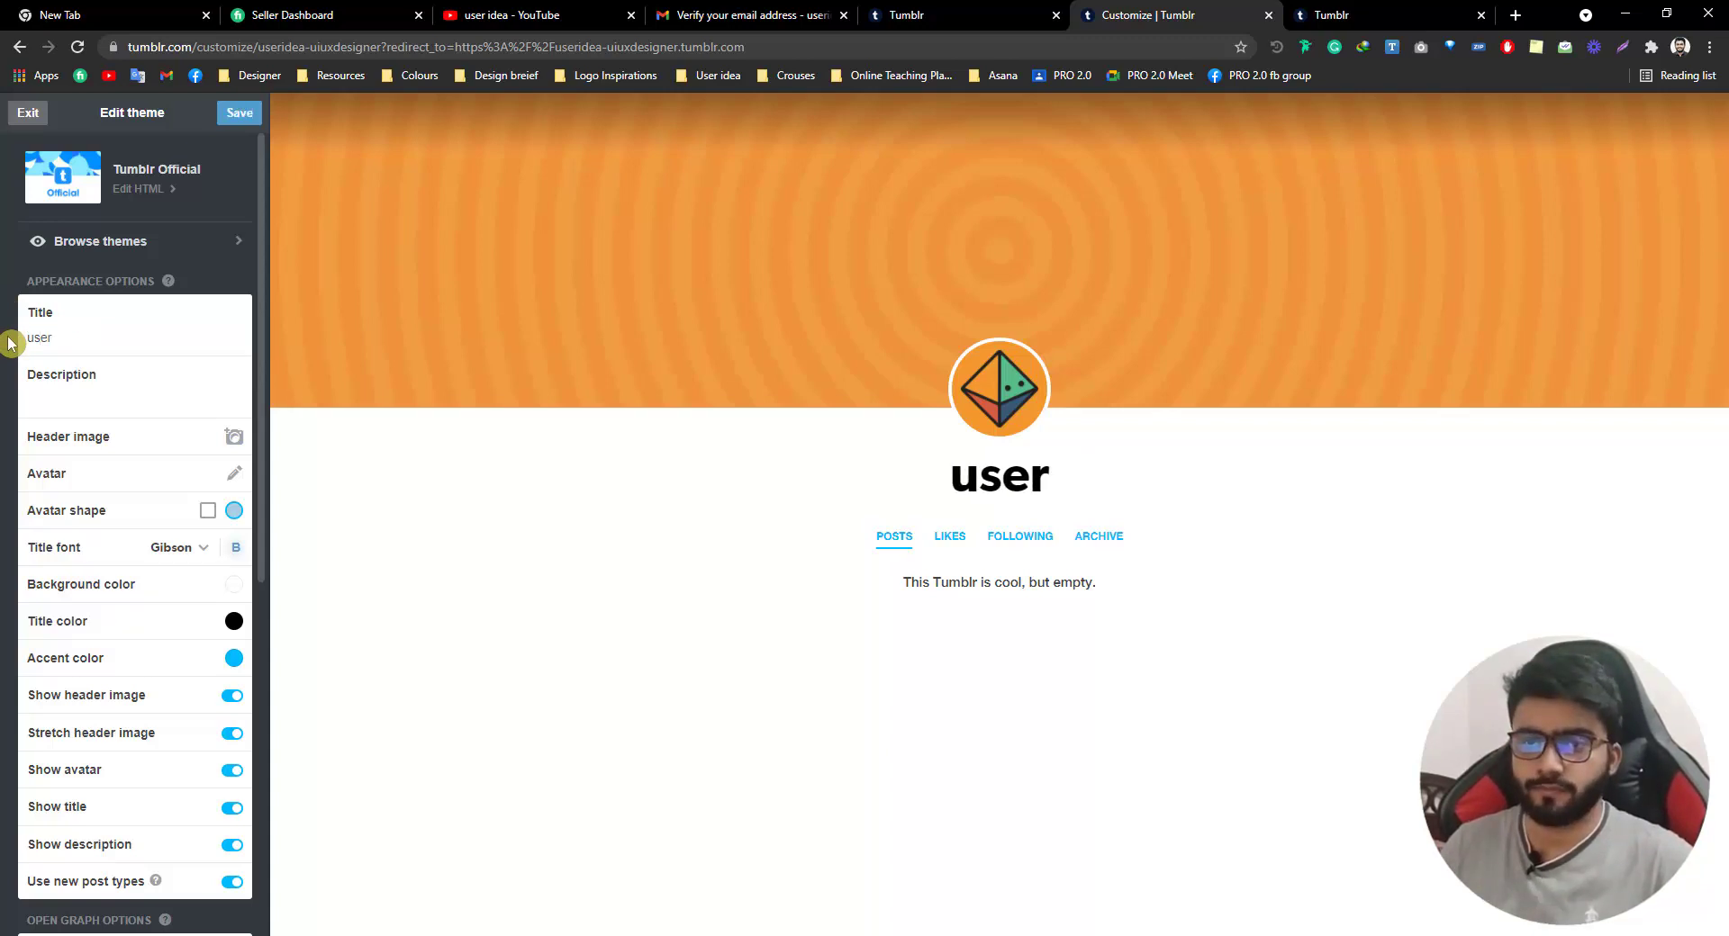
pyautogui.write(' idea')
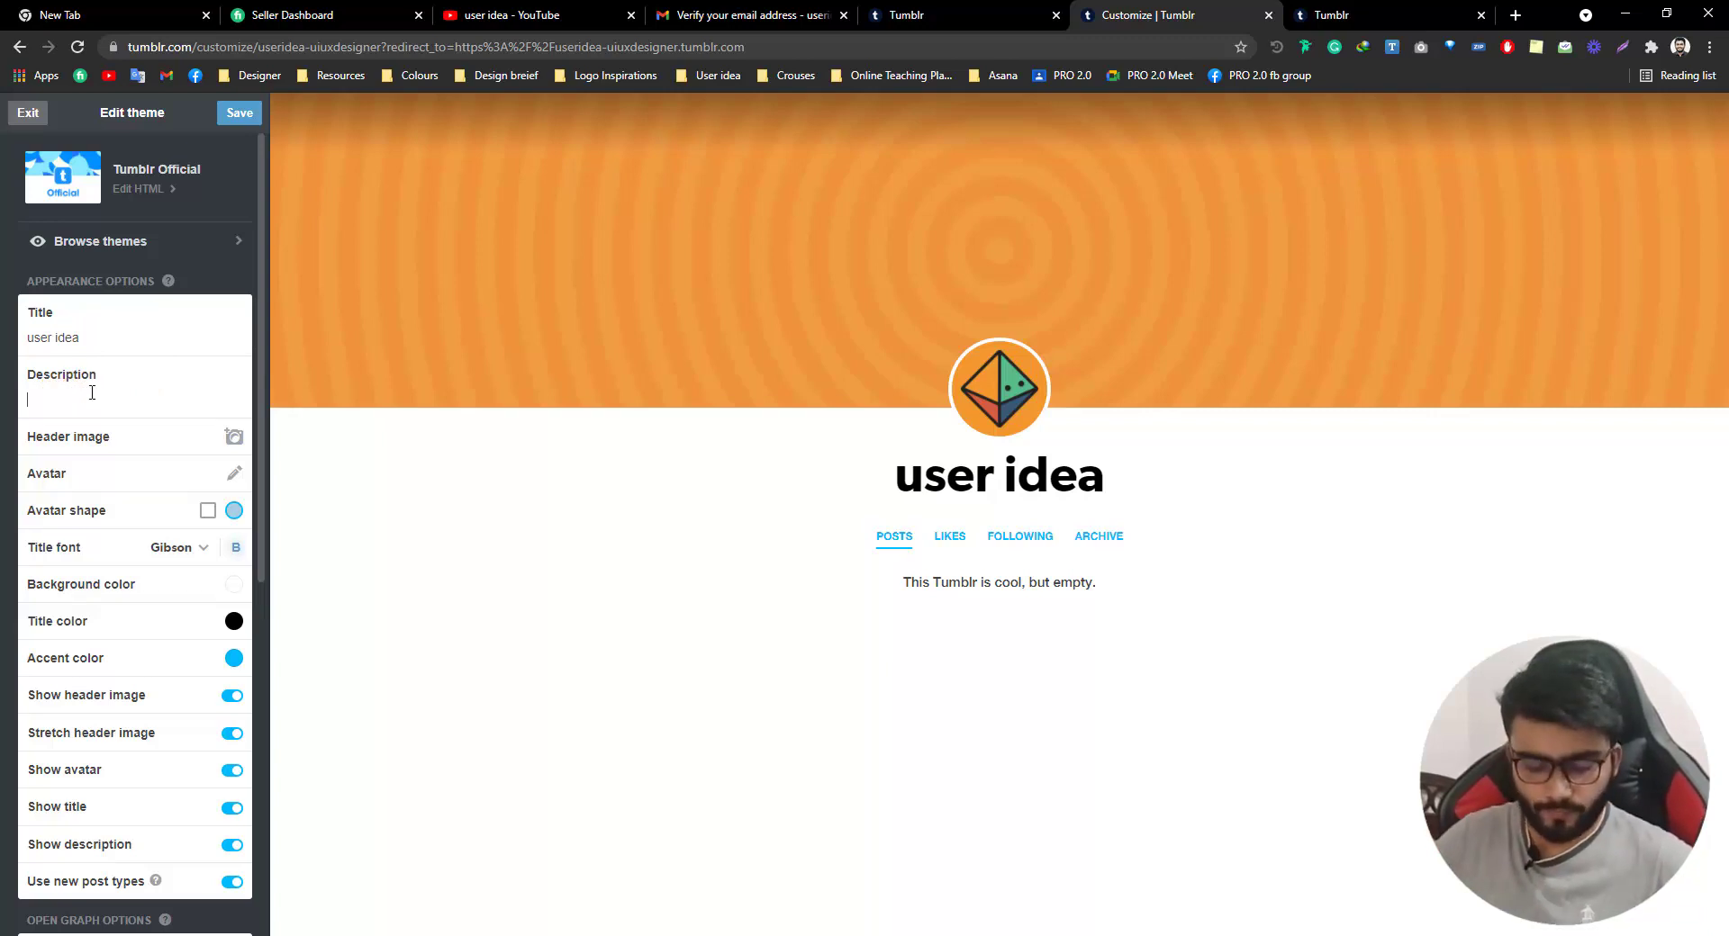
# Enter "Graphic & UIUX Designer" as the blog description
pyautogui.click(91, 393)
pyautogui.write('Graphic &')
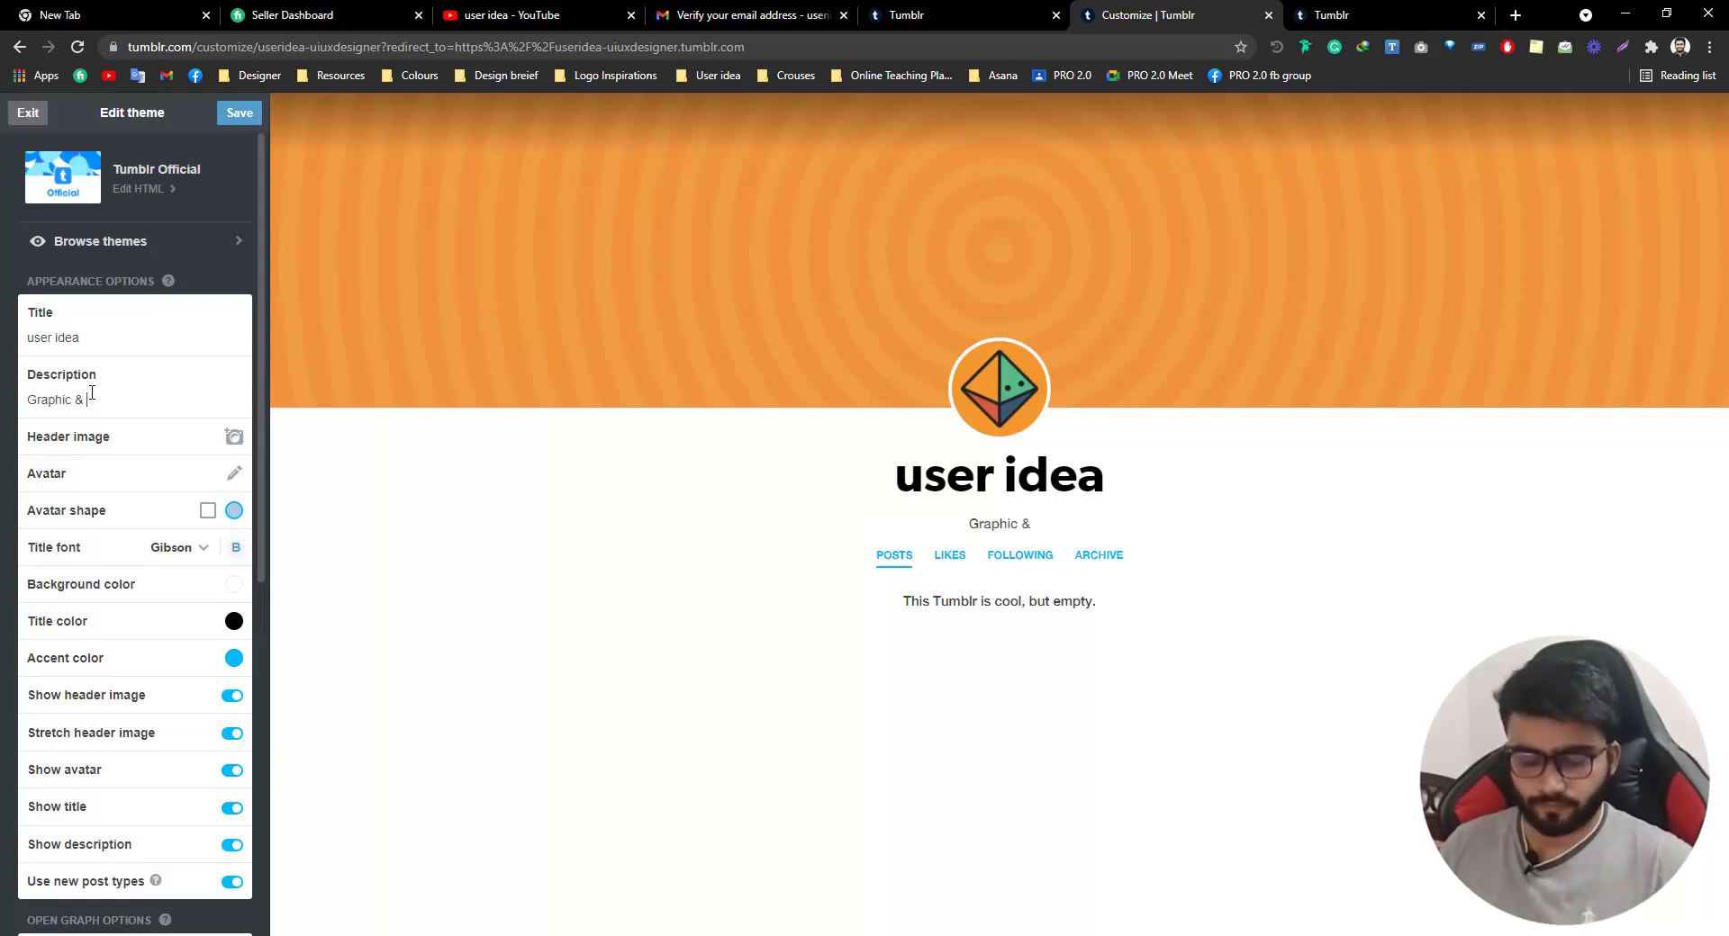
pyautogui.write('UIUX Dw')
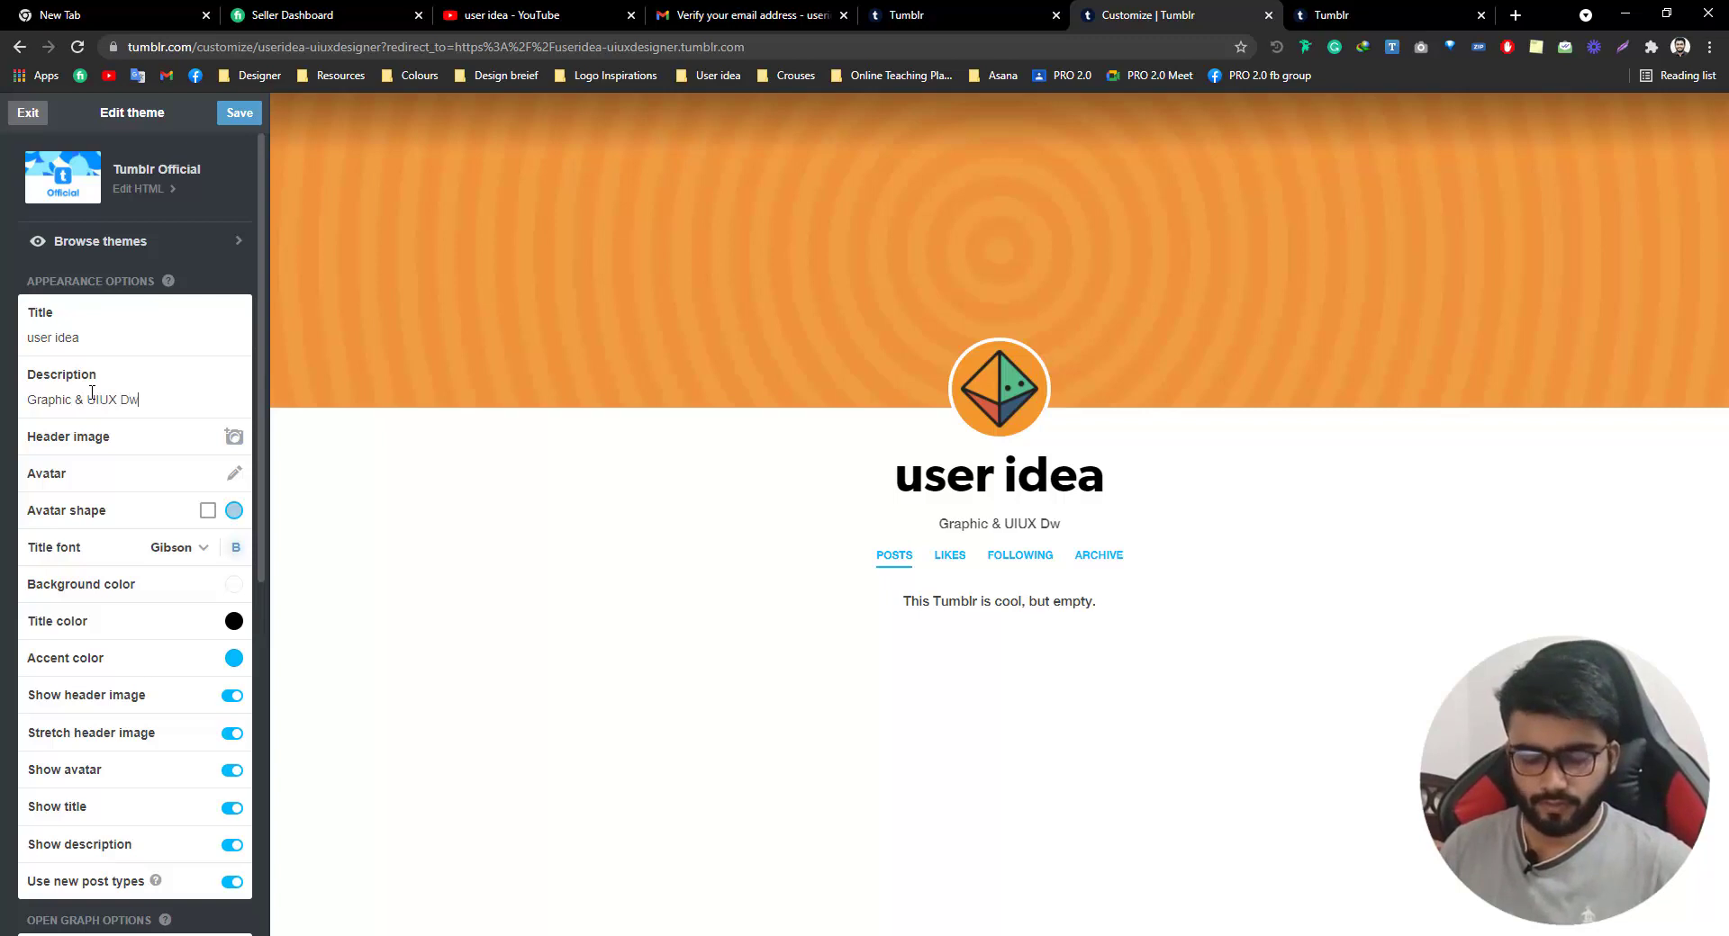
pyautogui.press('BackSpace')
pyautogui.write('es')
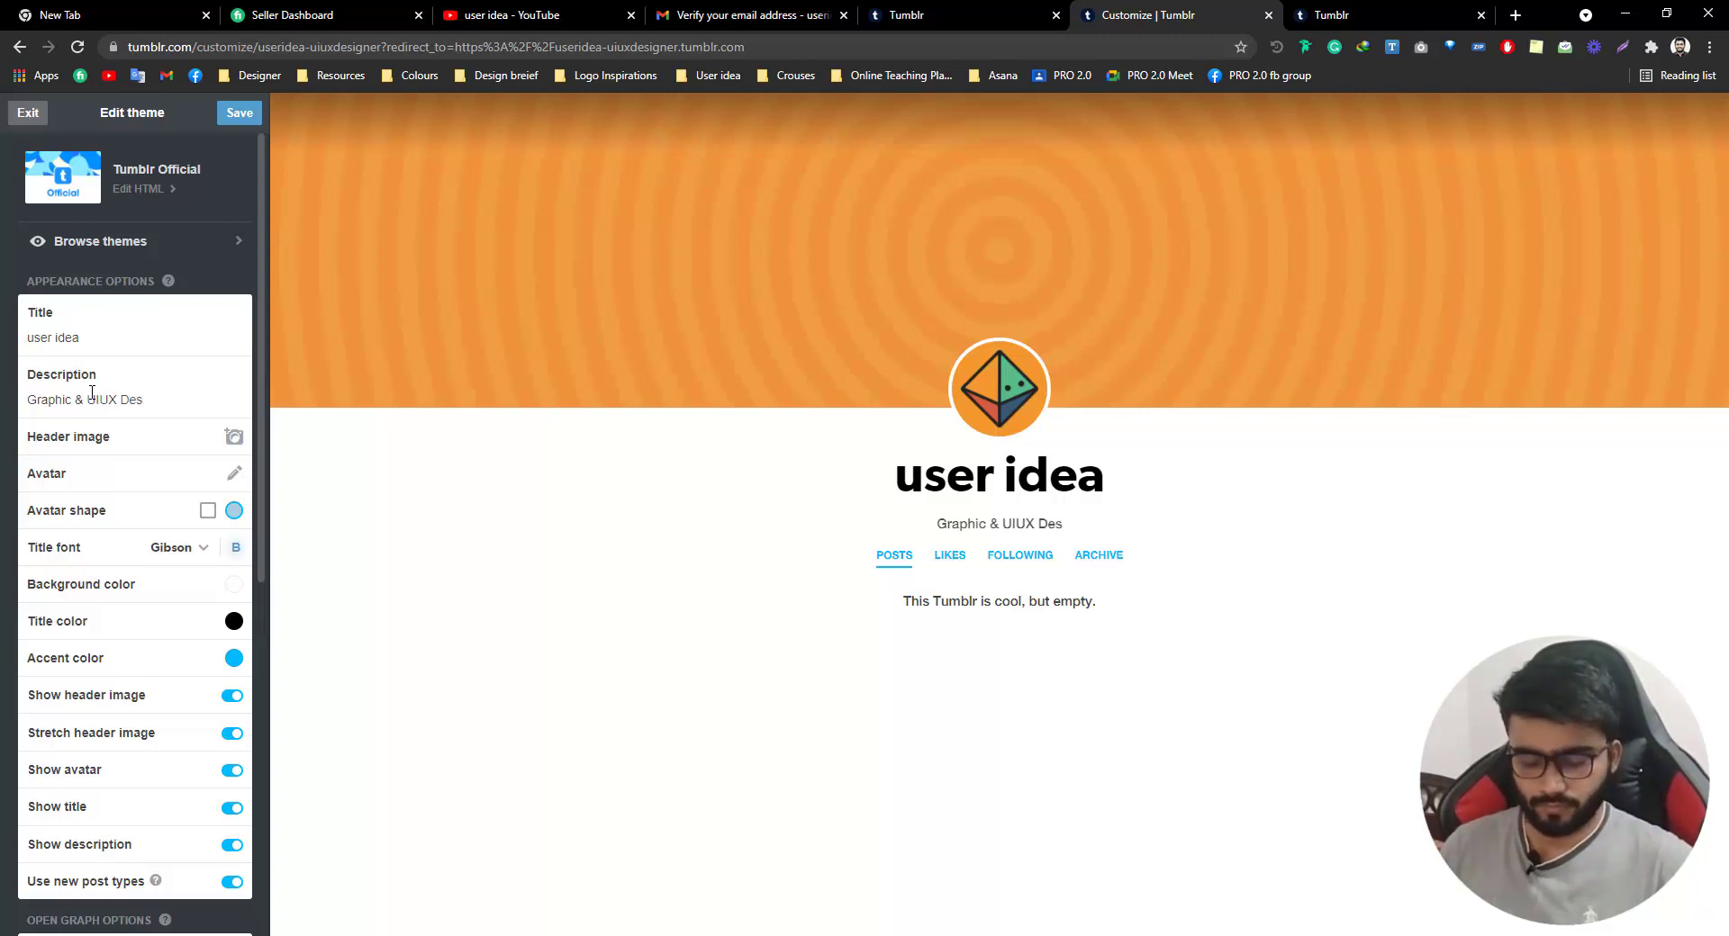
pyautogui.write('igner')
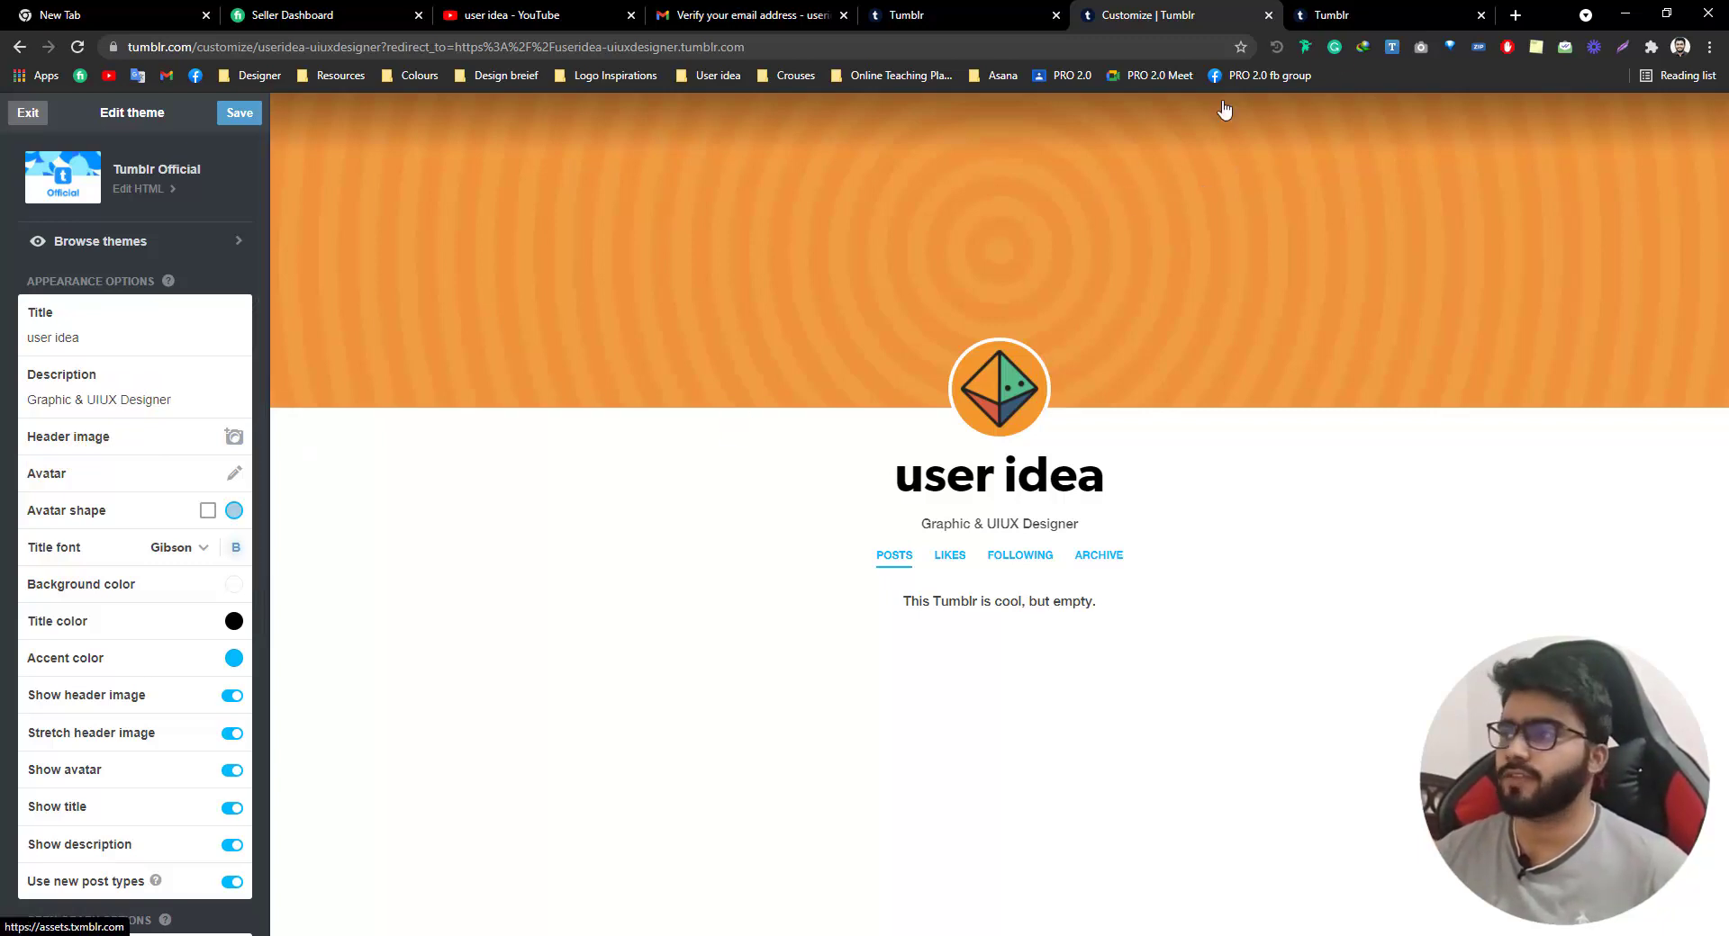
# Upload Be-Cover.jpg from the Desktop folder as the blog's header image
pyautogui.click(234, 438)
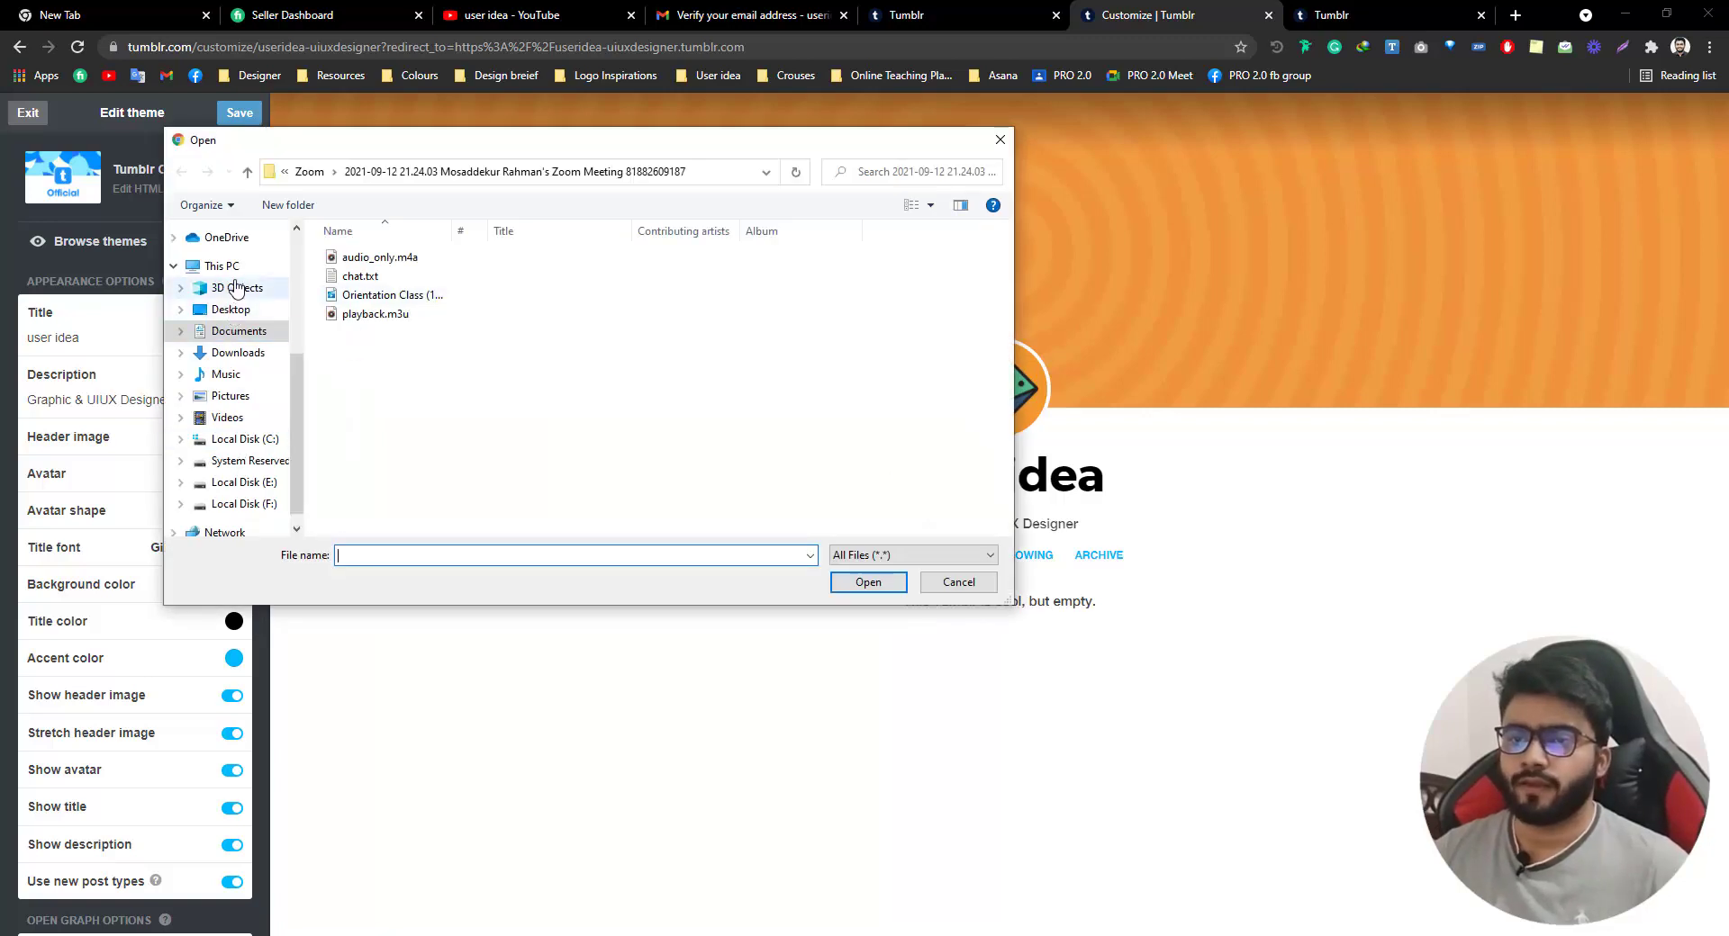
pyautogui.click(230, 309)
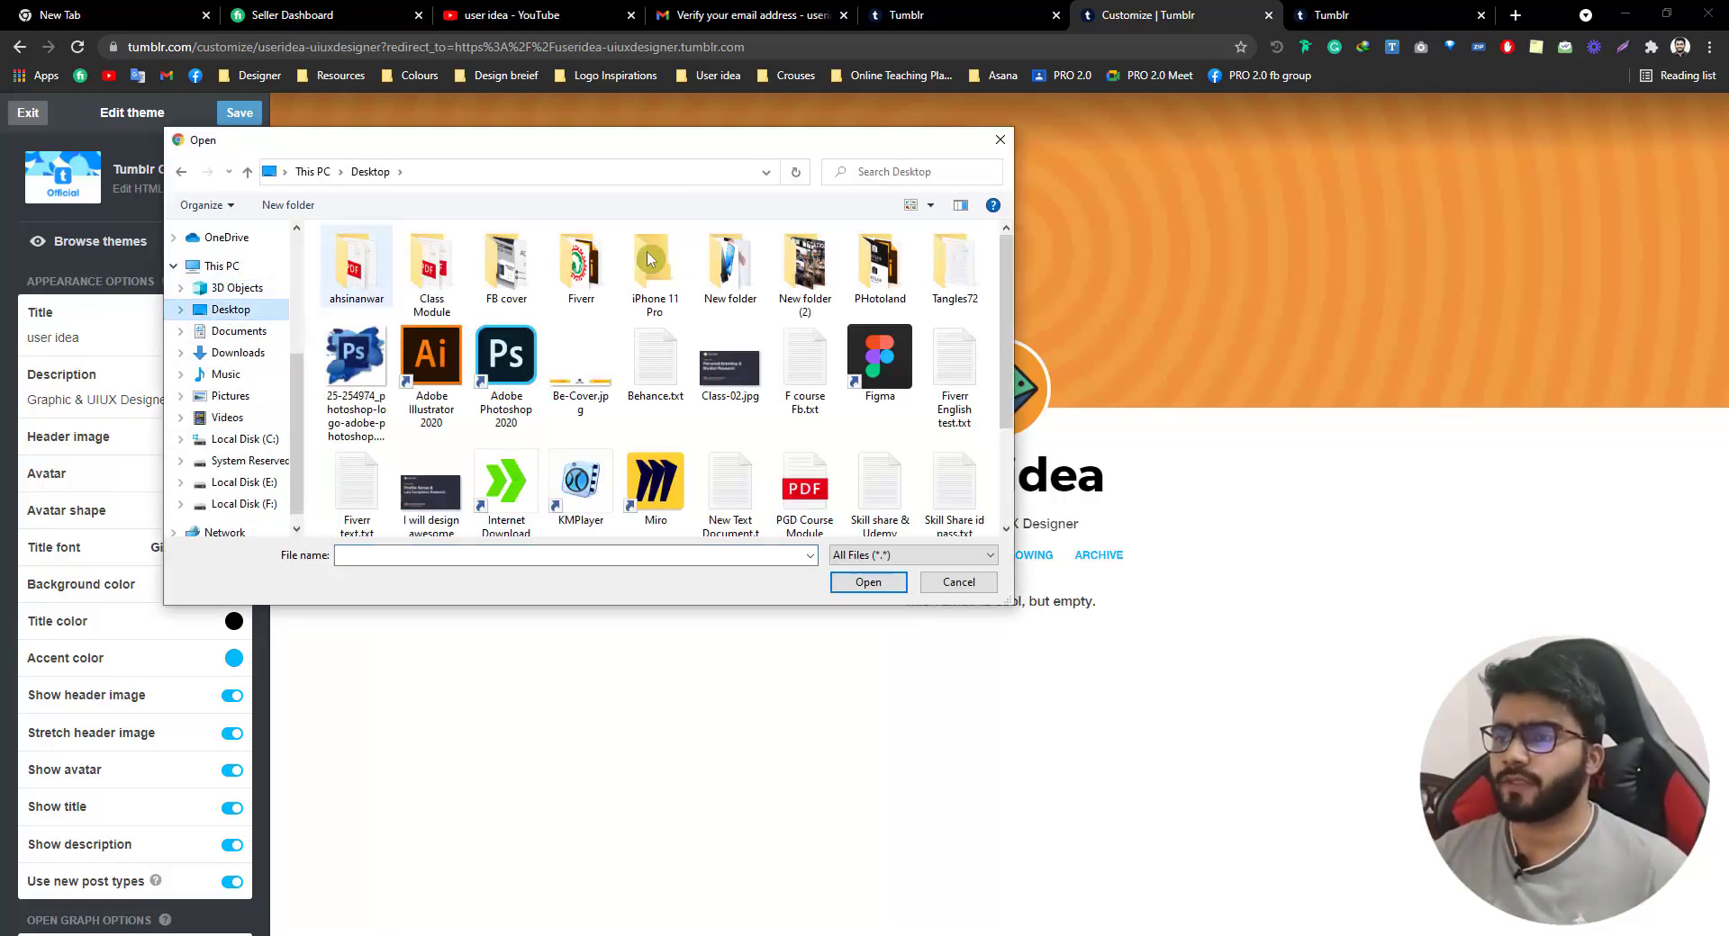
pyautogui.click(556, 414)
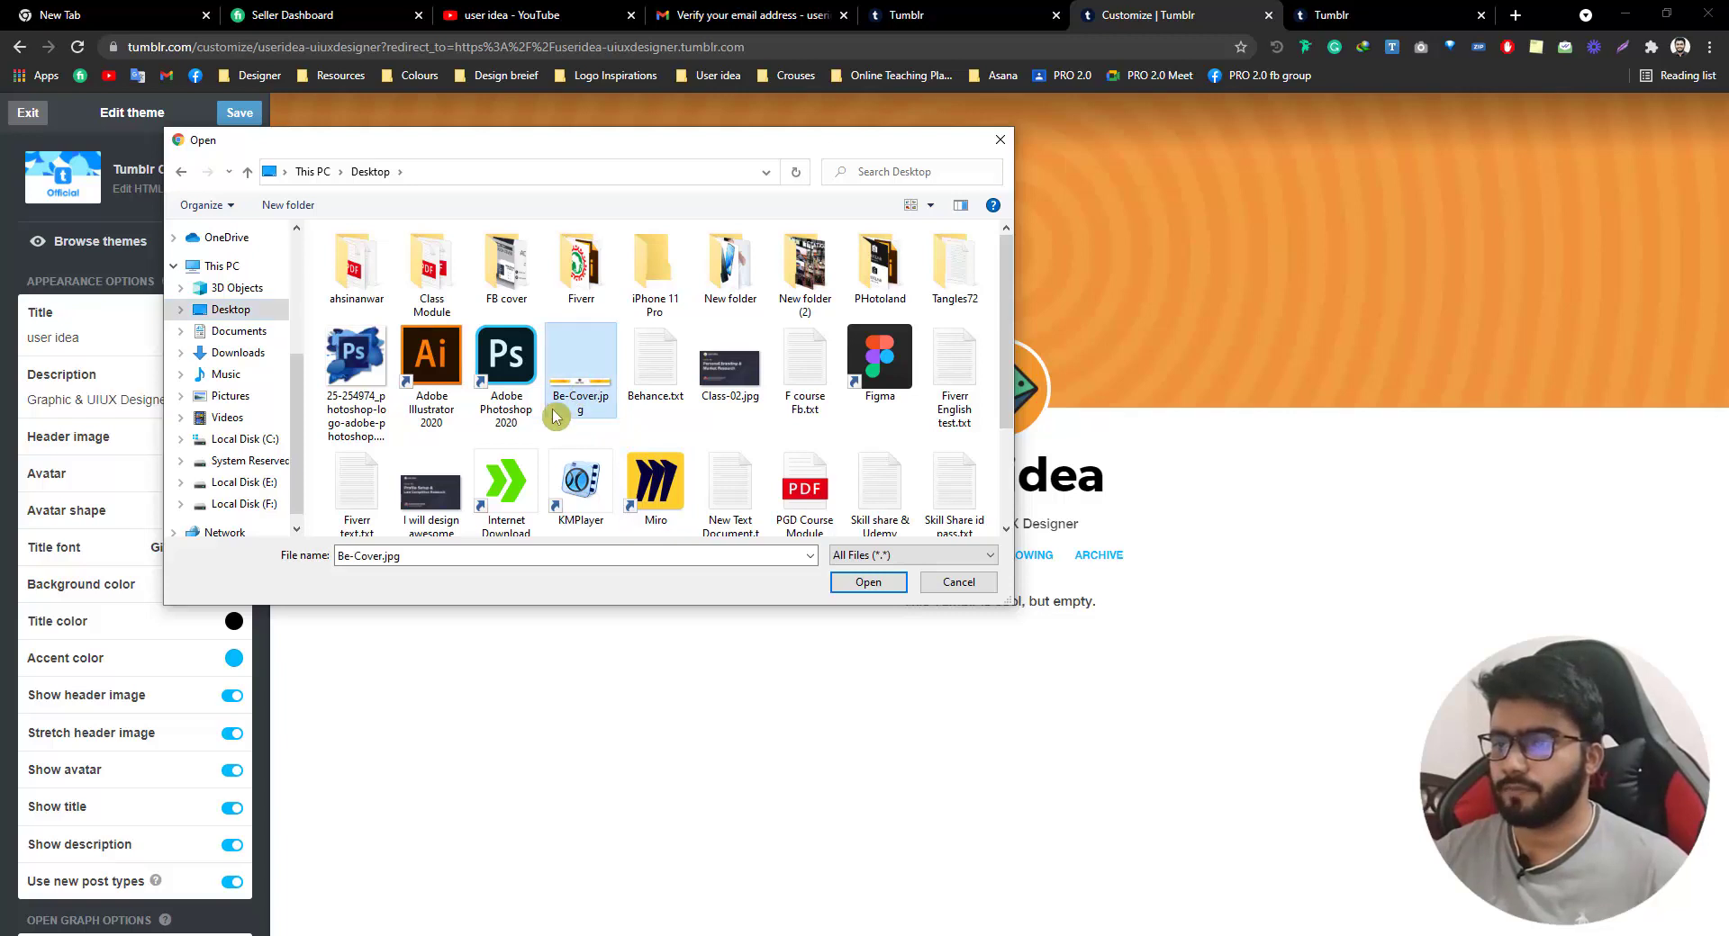
pyautogui.click(868, 583)
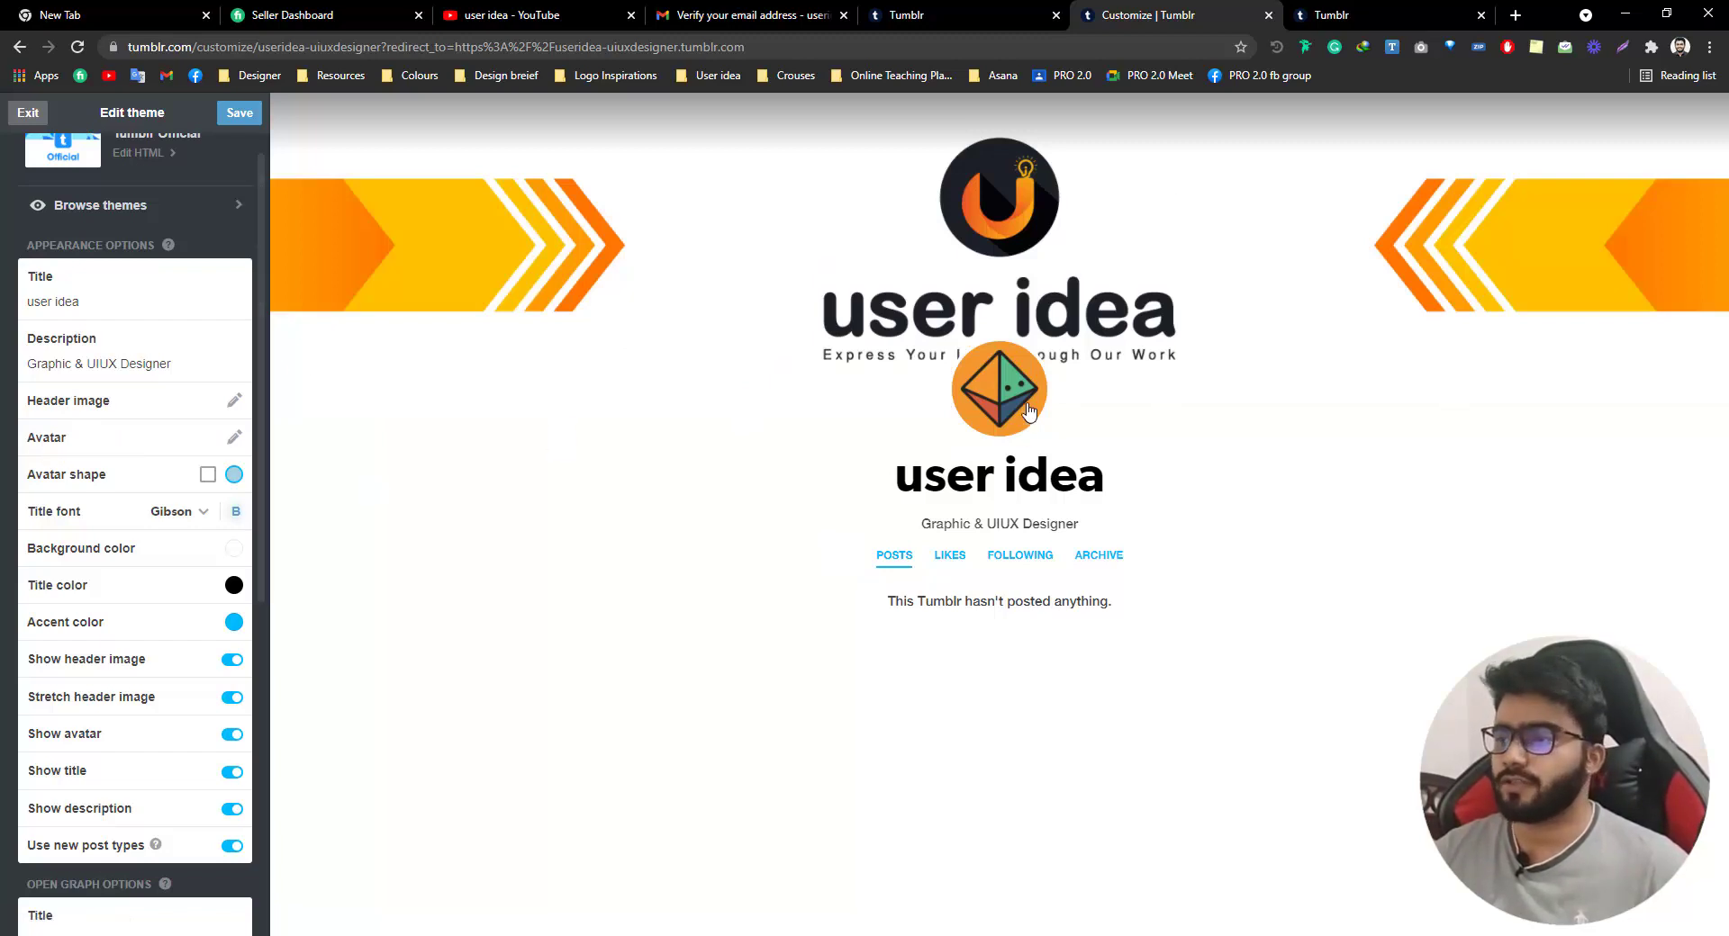
# Upload USER-IDEA-LOGO.jpg from the Desktop folder as the blog's avatar
pyautogui.click(233, 441)
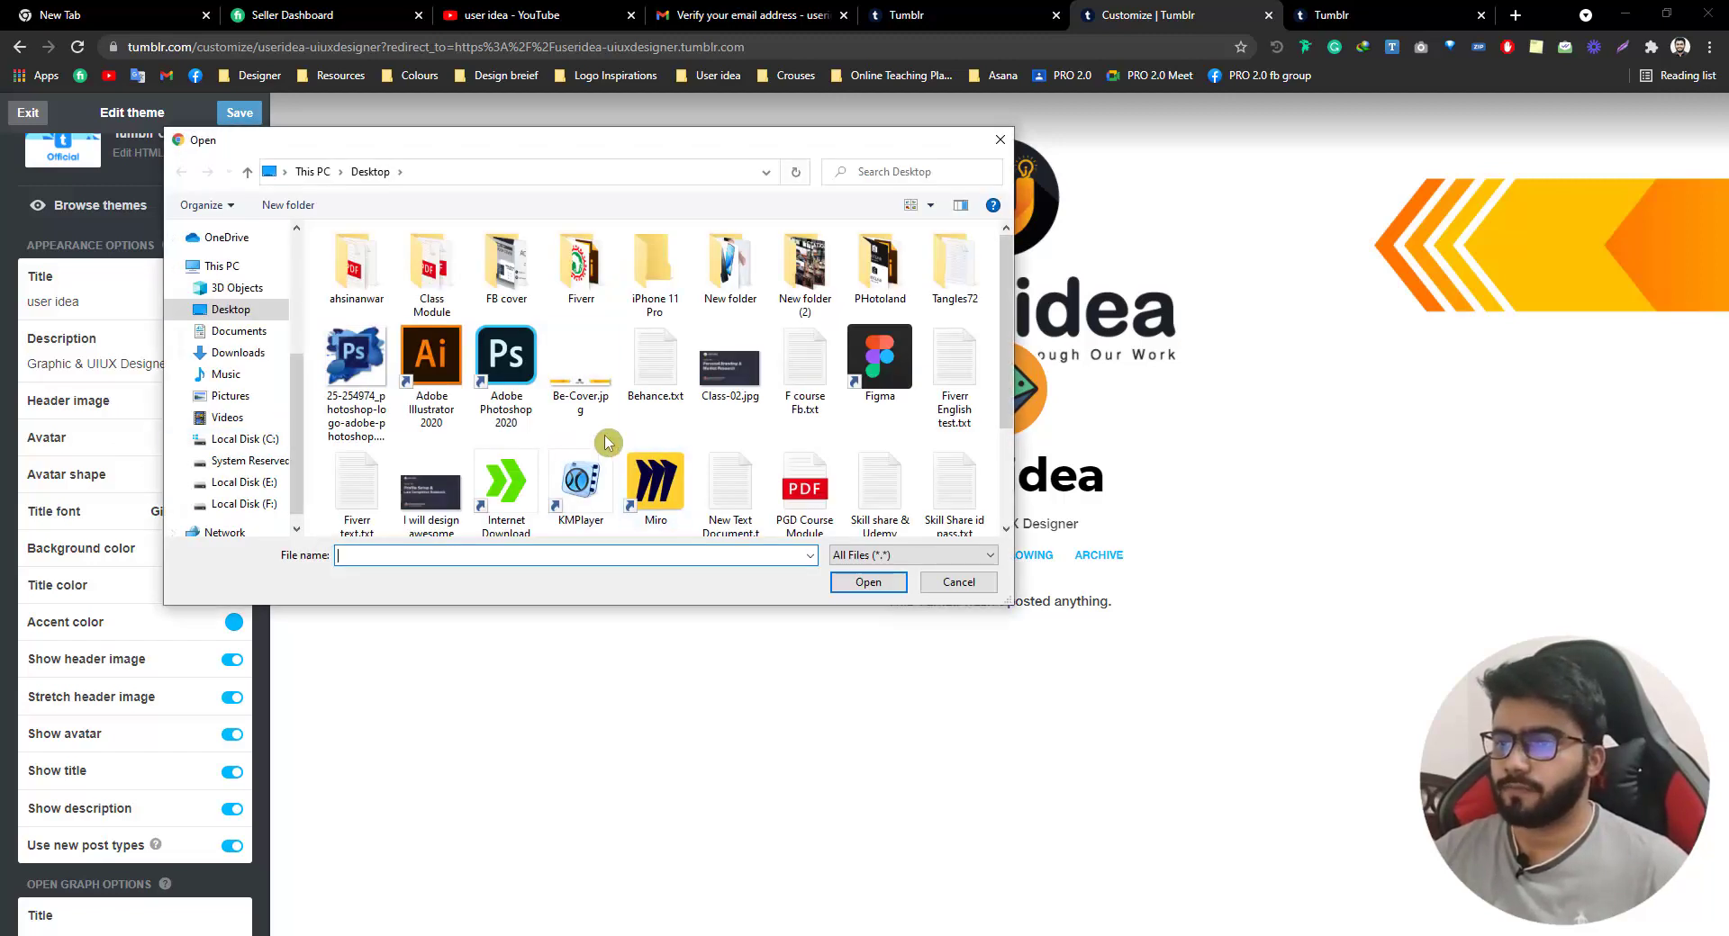
pyautogui.scroll(-3, 642, 407)
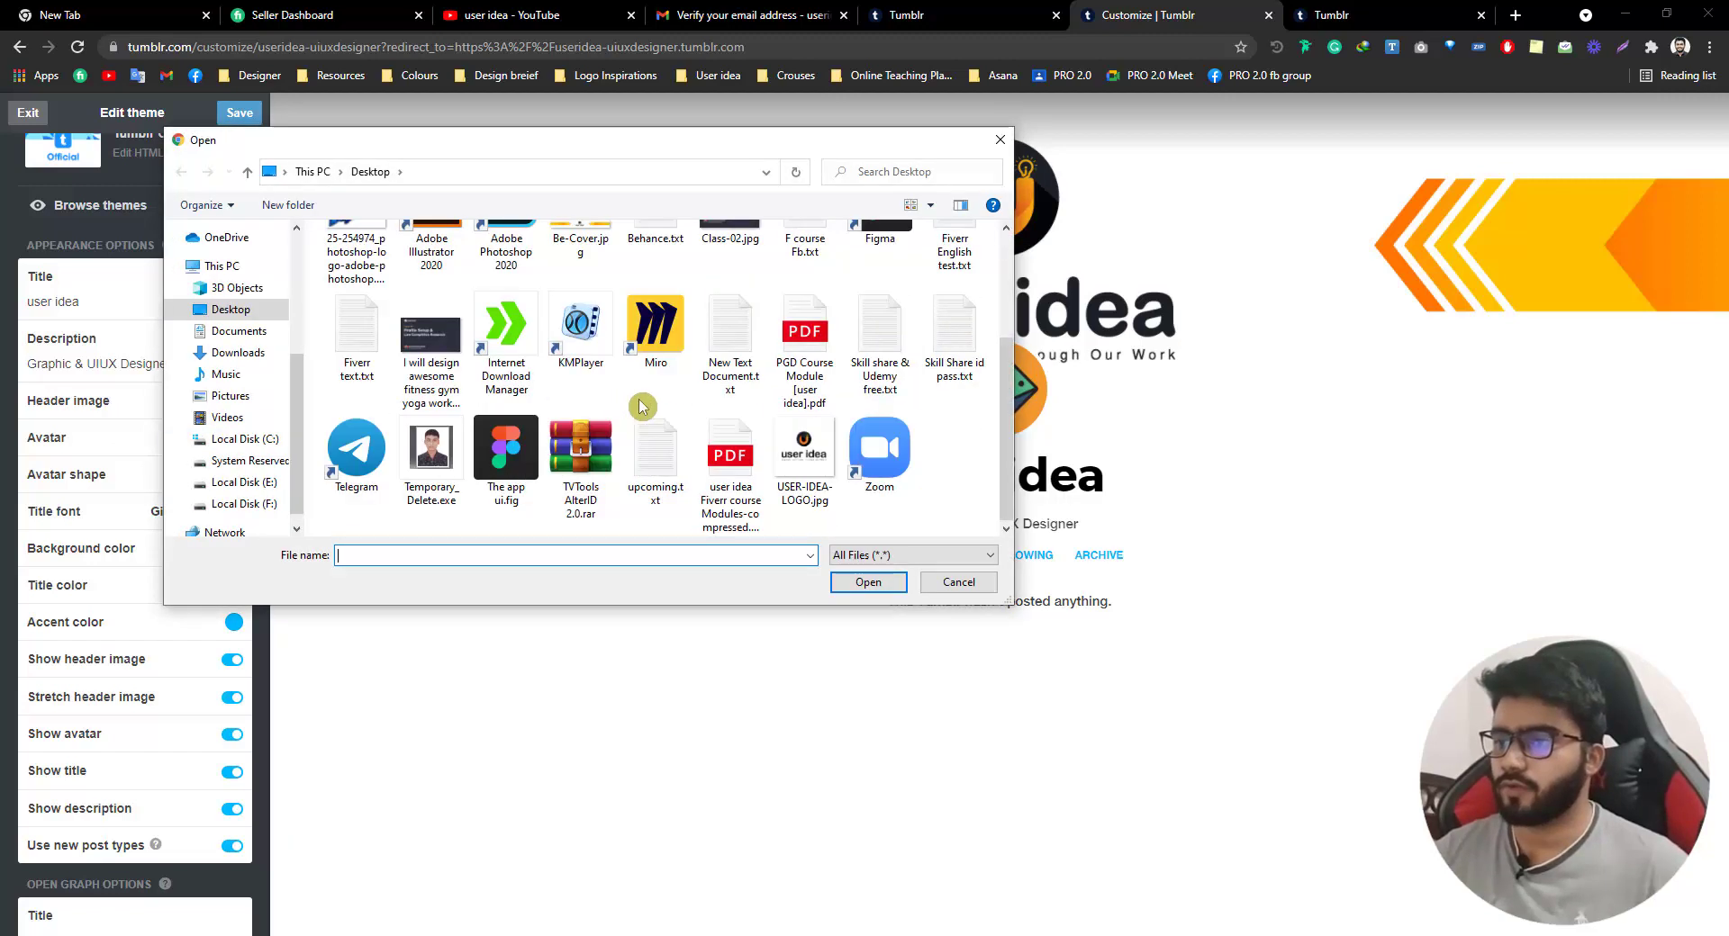
pyautogui.click(804, 450)
pyautogui.click(868, 582)
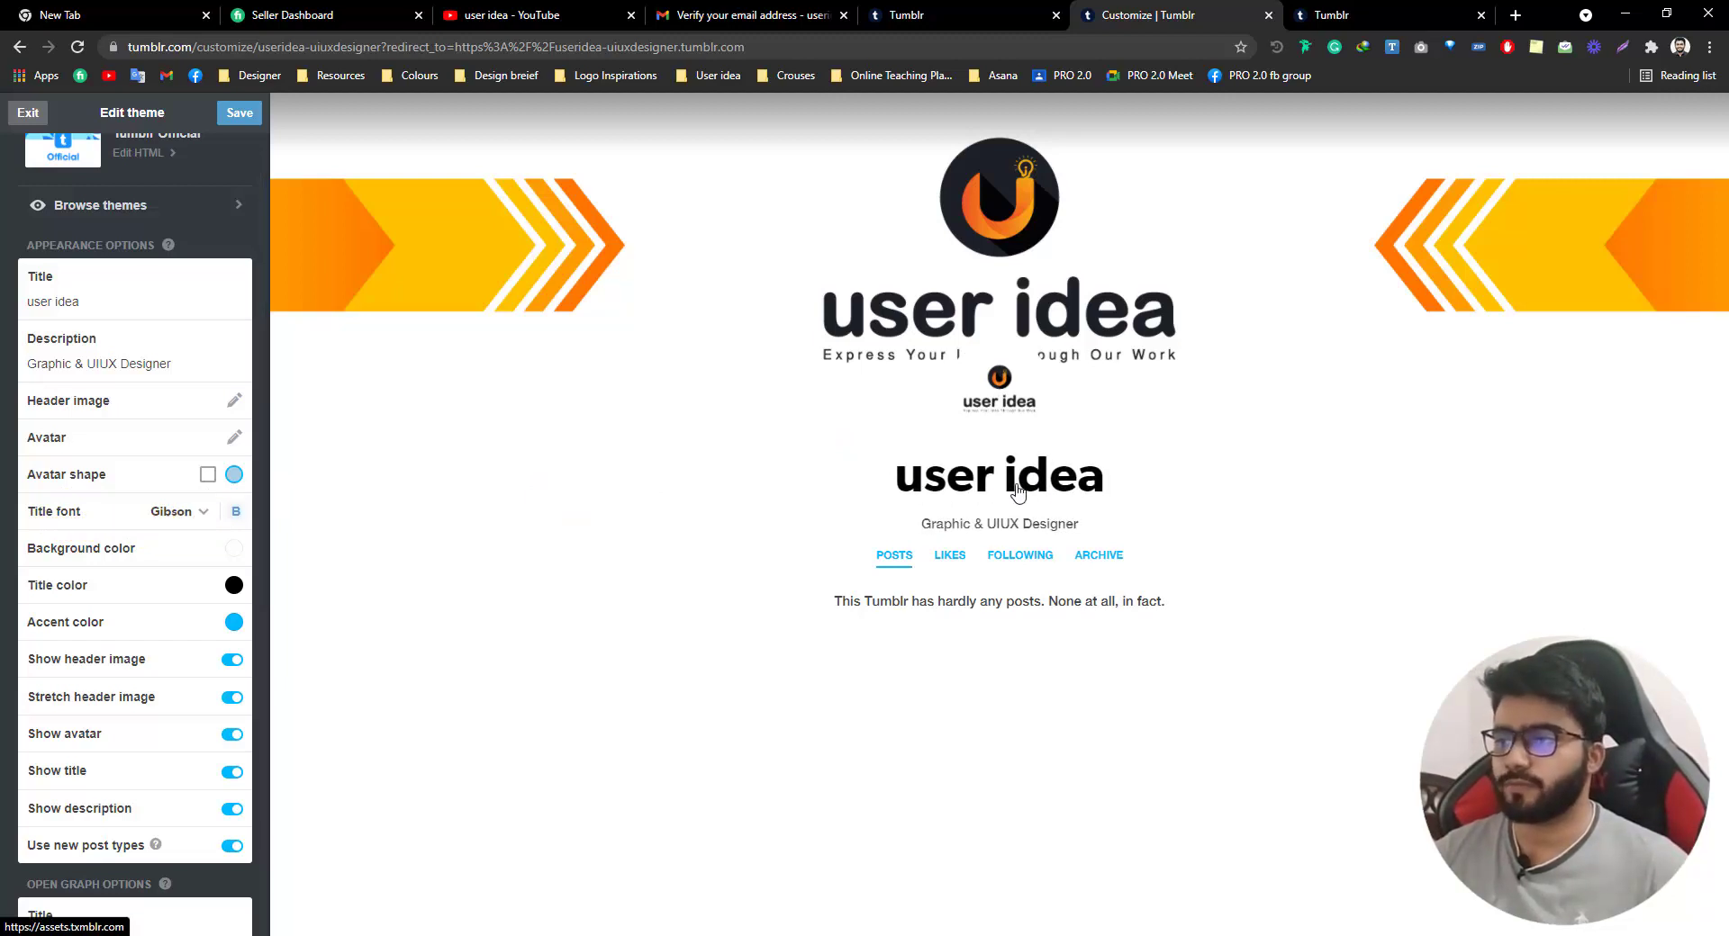
# Look through the title fonts and set the blog's title font to Sofia Pro
pyautogui.click(201, 513)
pyautogui.scroll(-4, 262, 530)
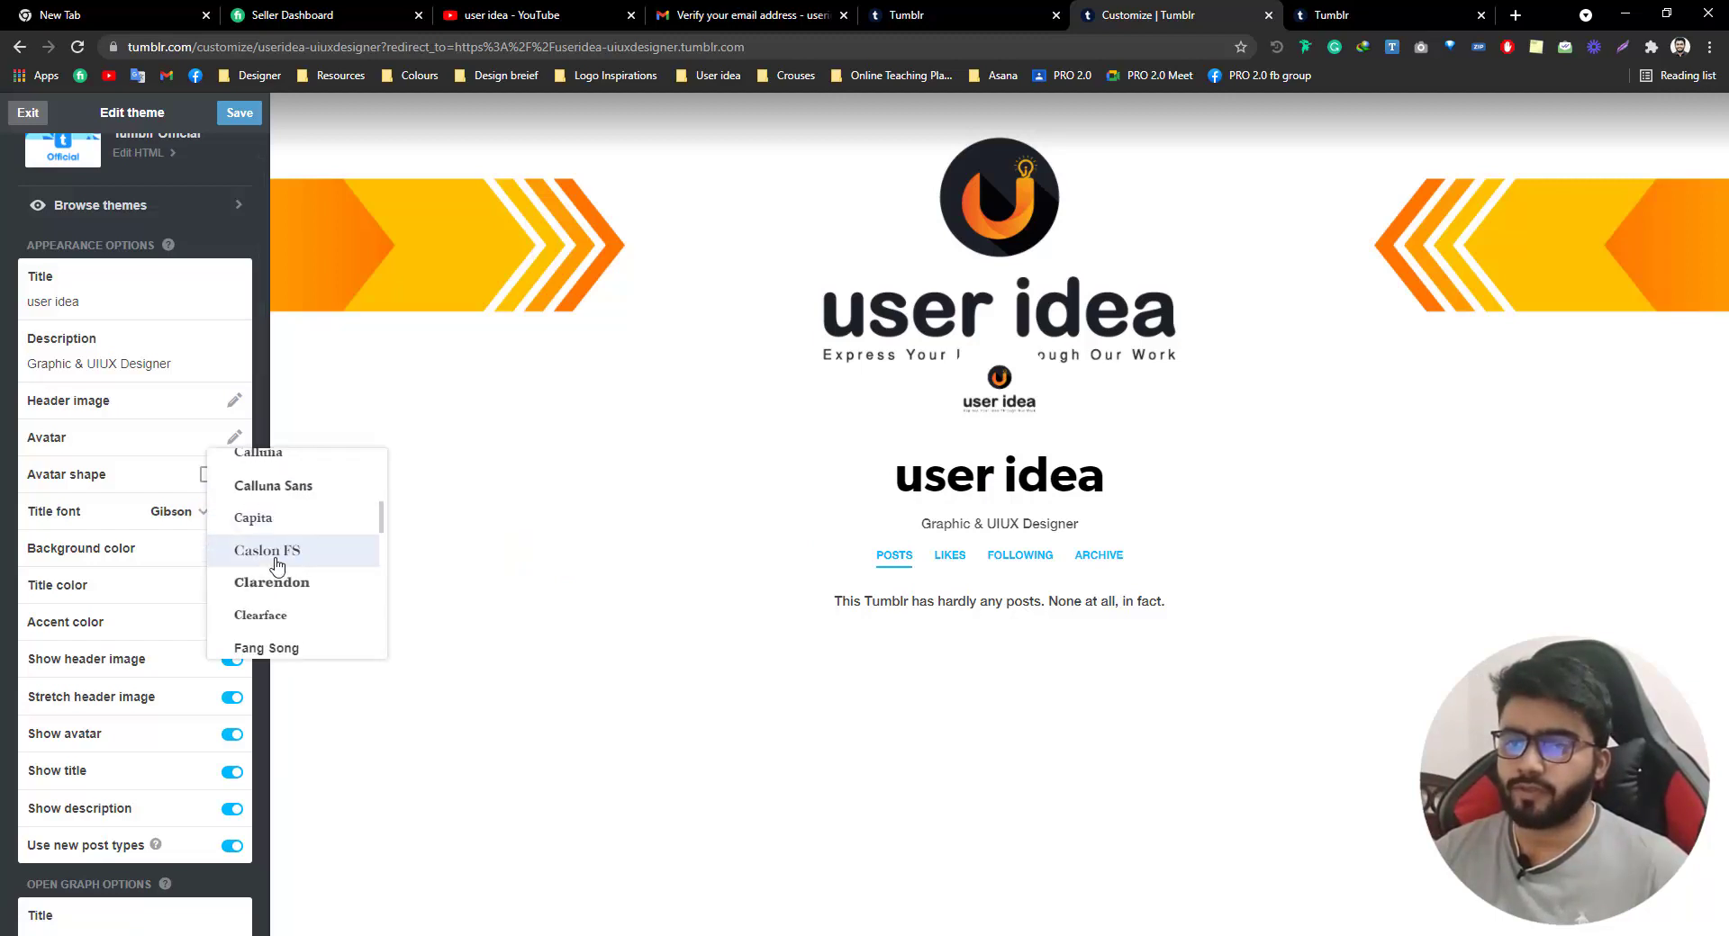
pyautogui.scroll(-4, 275, 586)
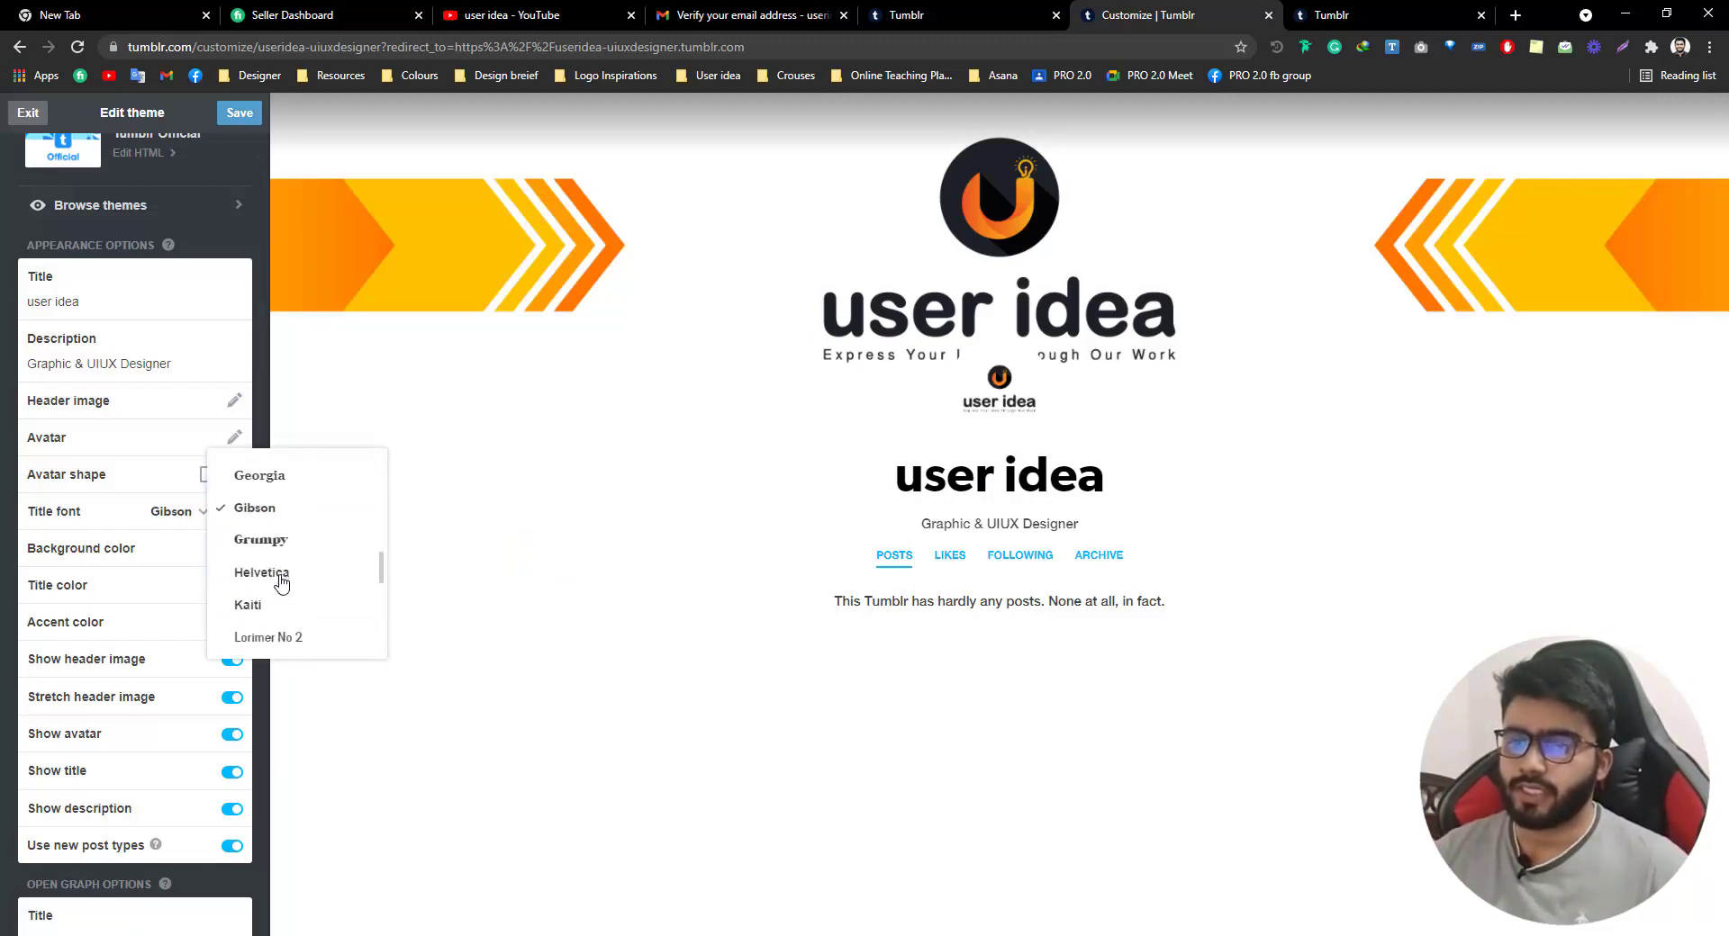
pyautogui.scroll(-5, 279, 594)
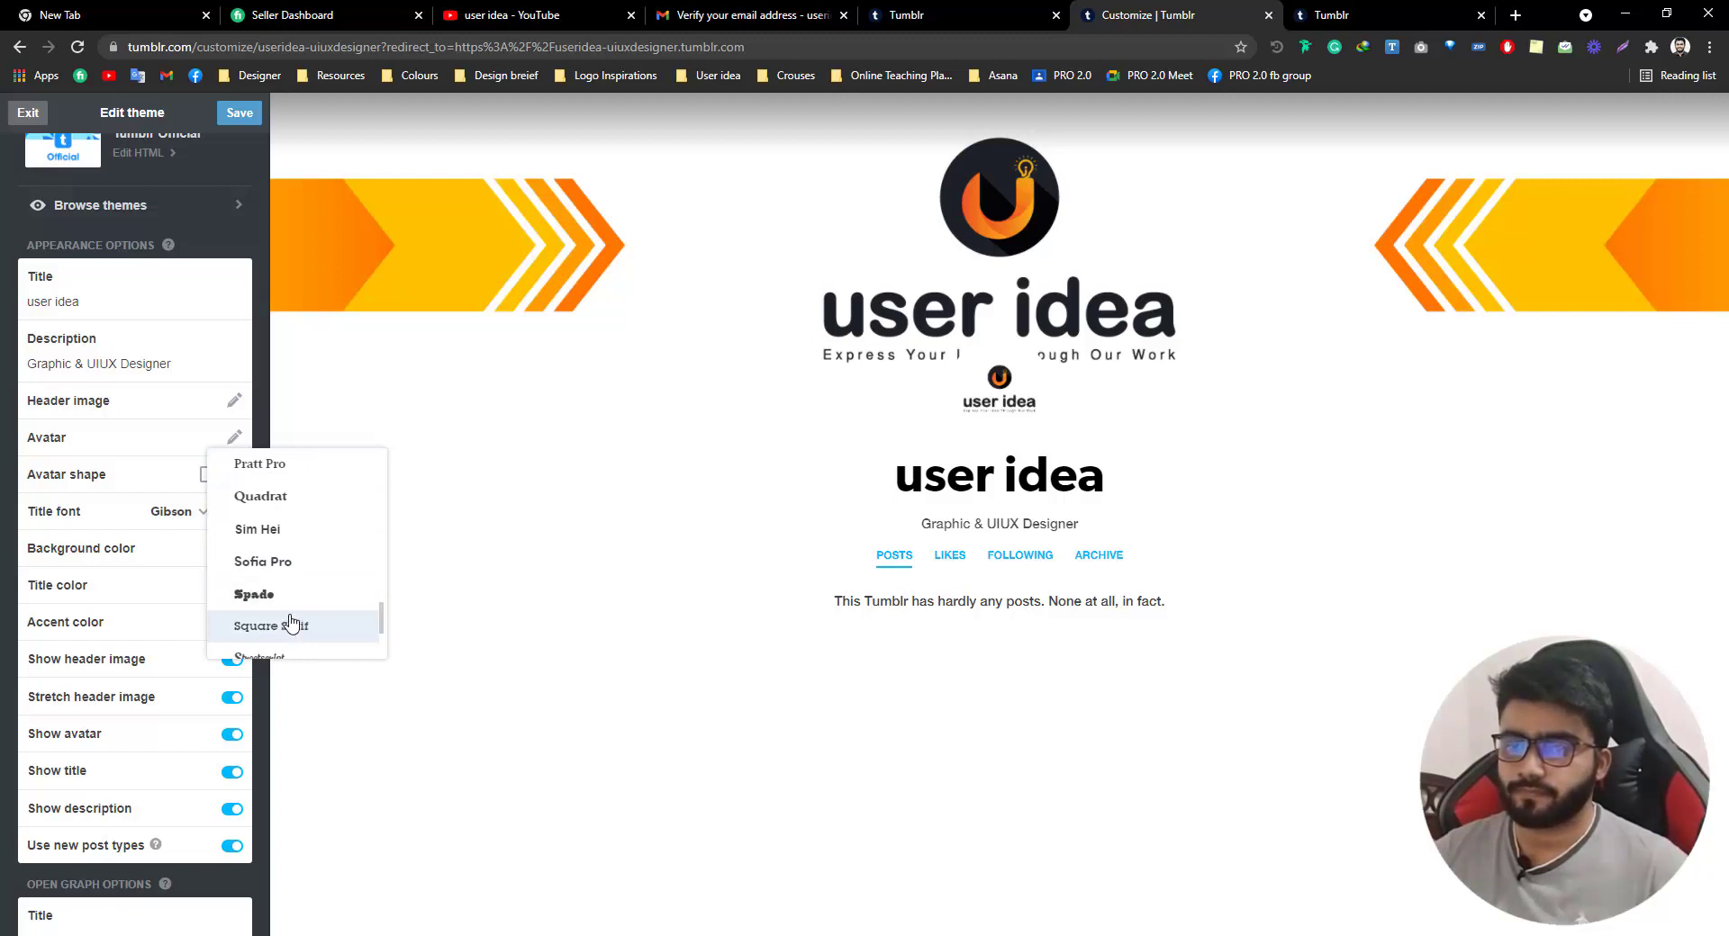
pyautogui.scroll(1, 270, 595)
pyautogui.click(270, 537)
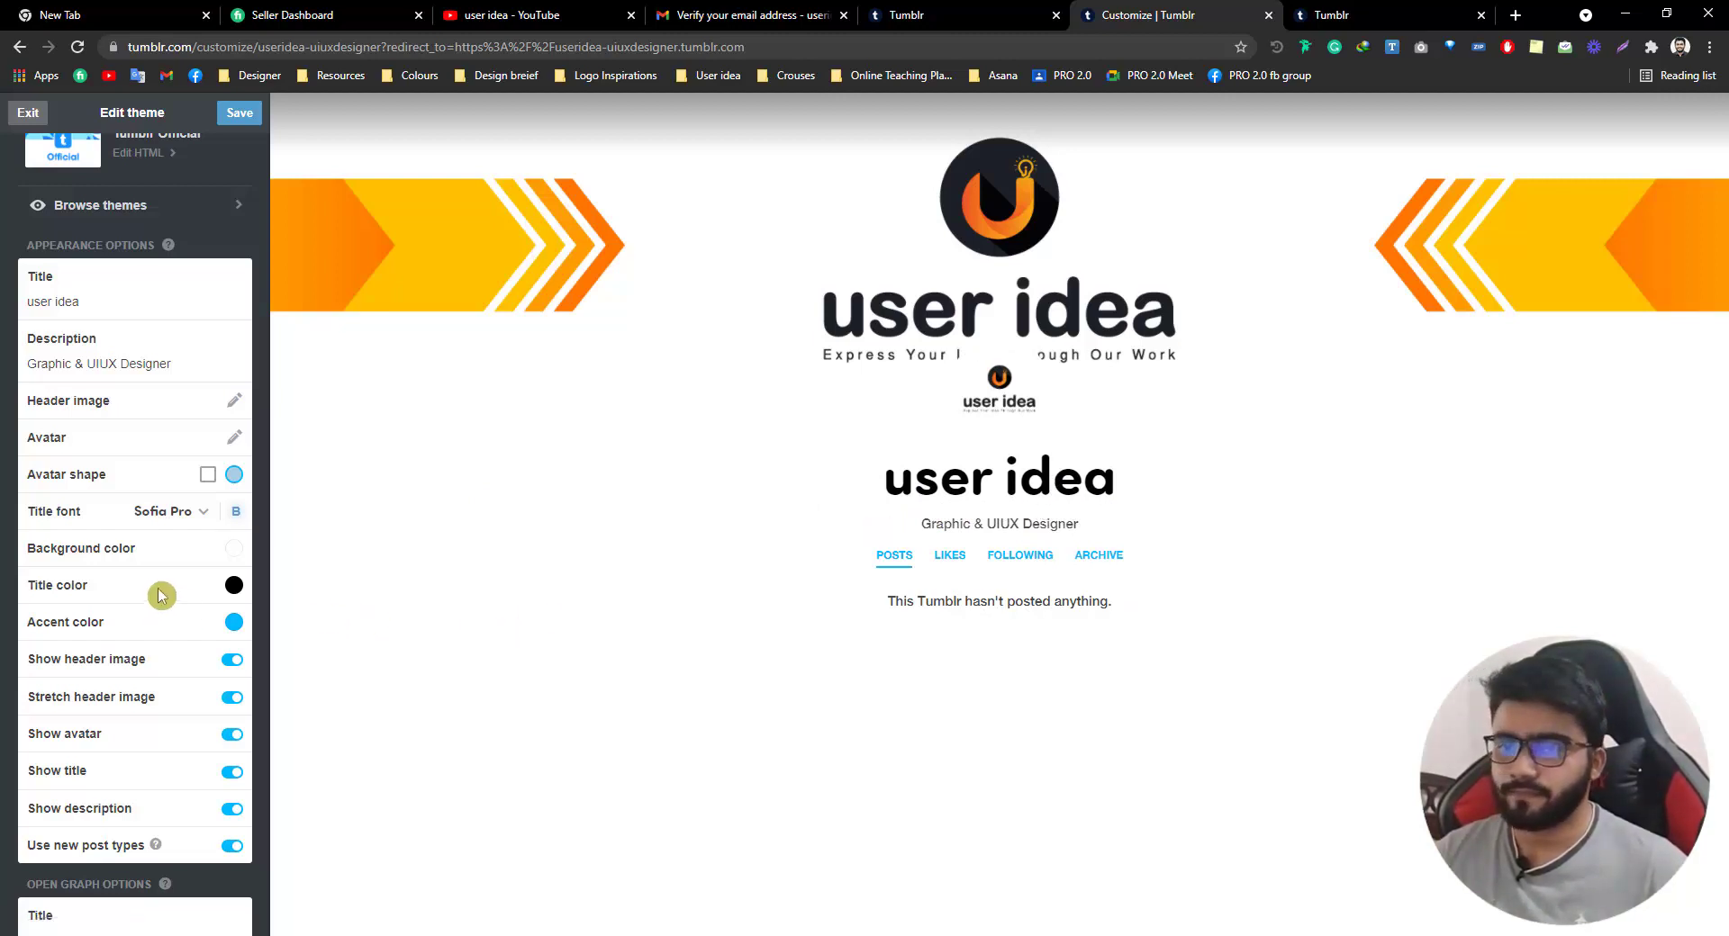
# Try the red background color #b61c1c on the blog, and set the background back to white, #ffffff
pyautogui.click(233, 549)
pyautogui.moveTo(326, 600); pyautogui.dragTo(441, 598)
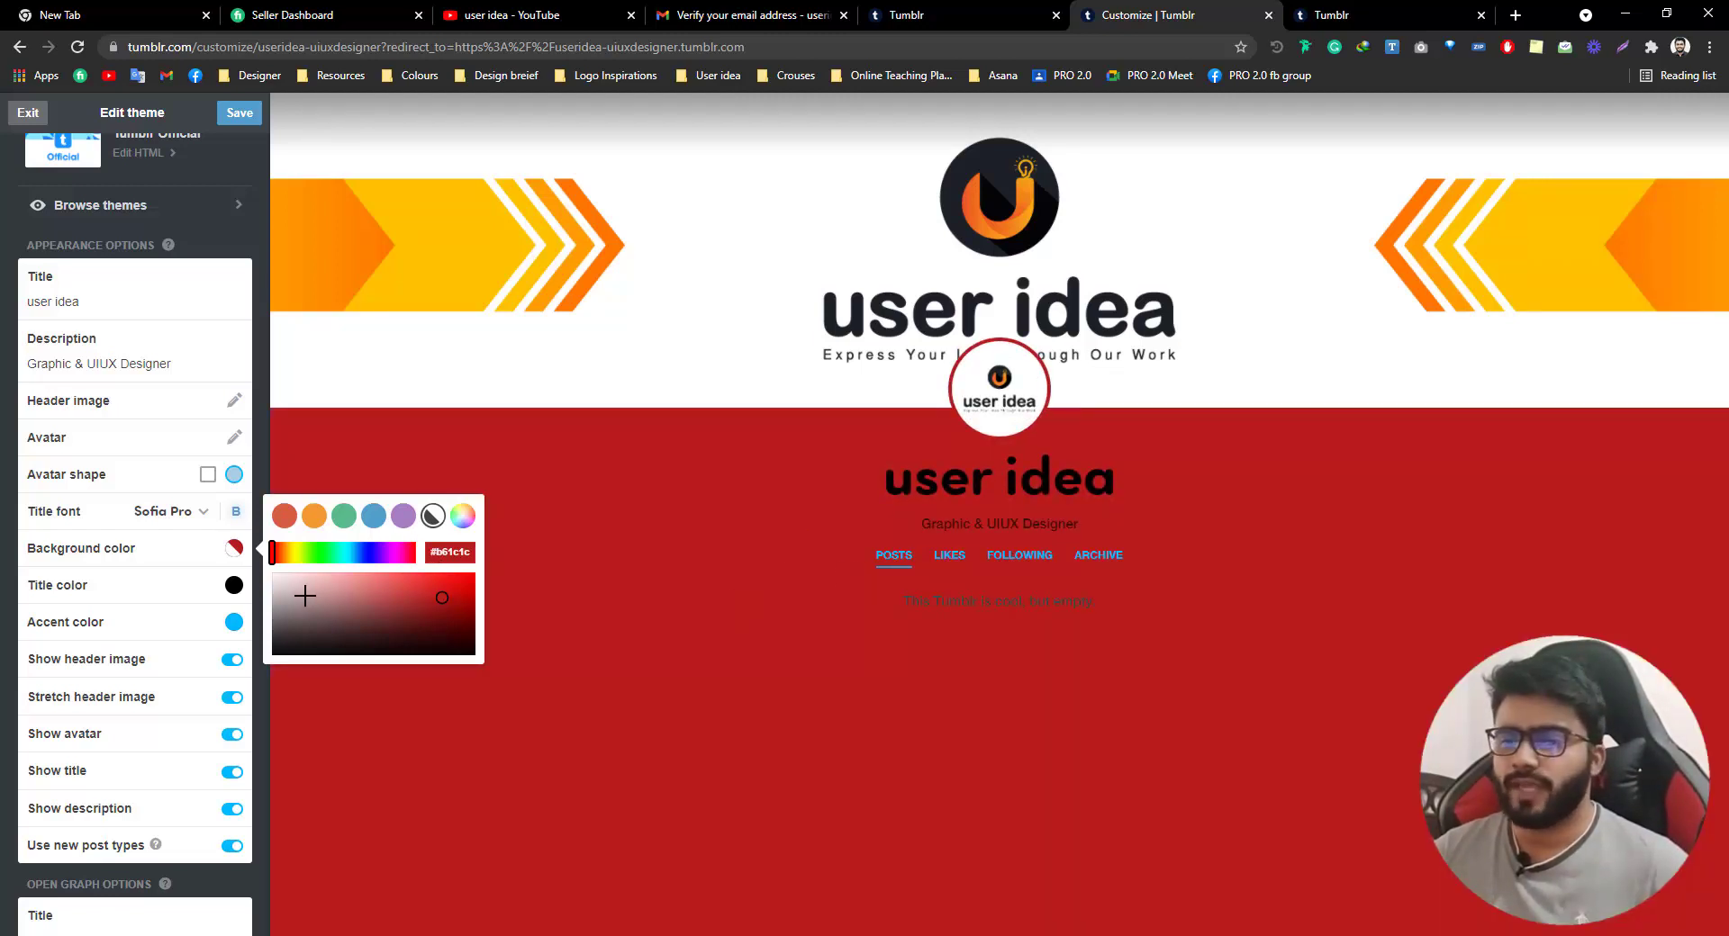
pyautogui.moveTo(306, 595); pyautogui.dragTo(263, 581)
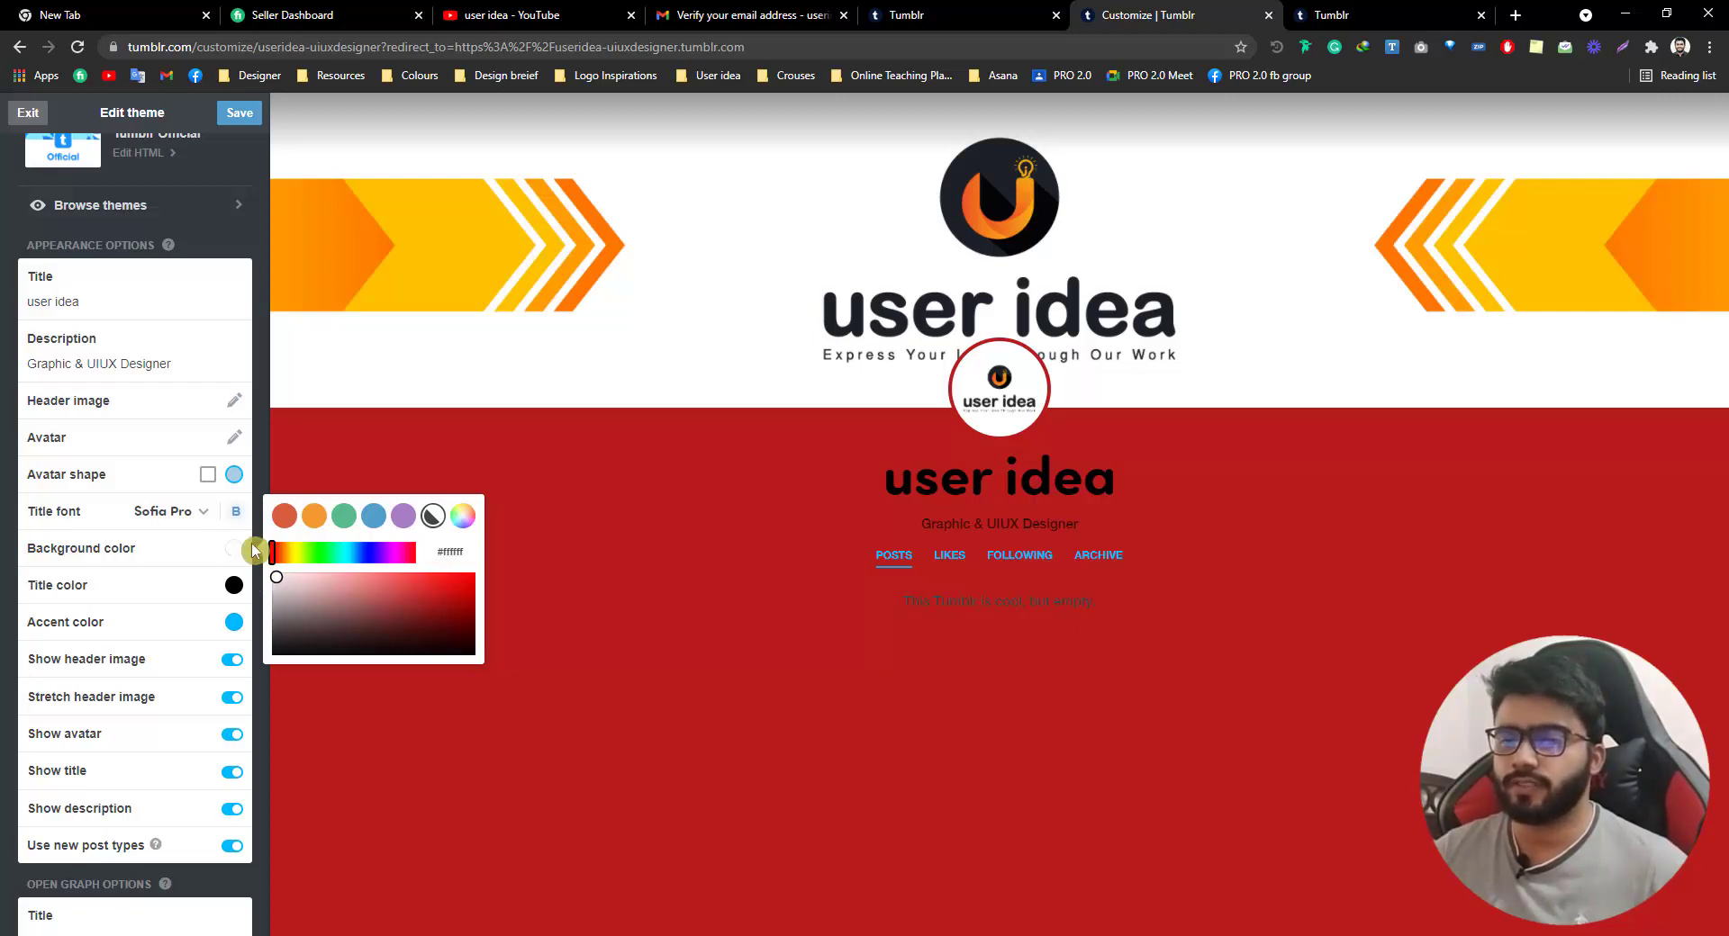
pyautogui.click(232, 553)
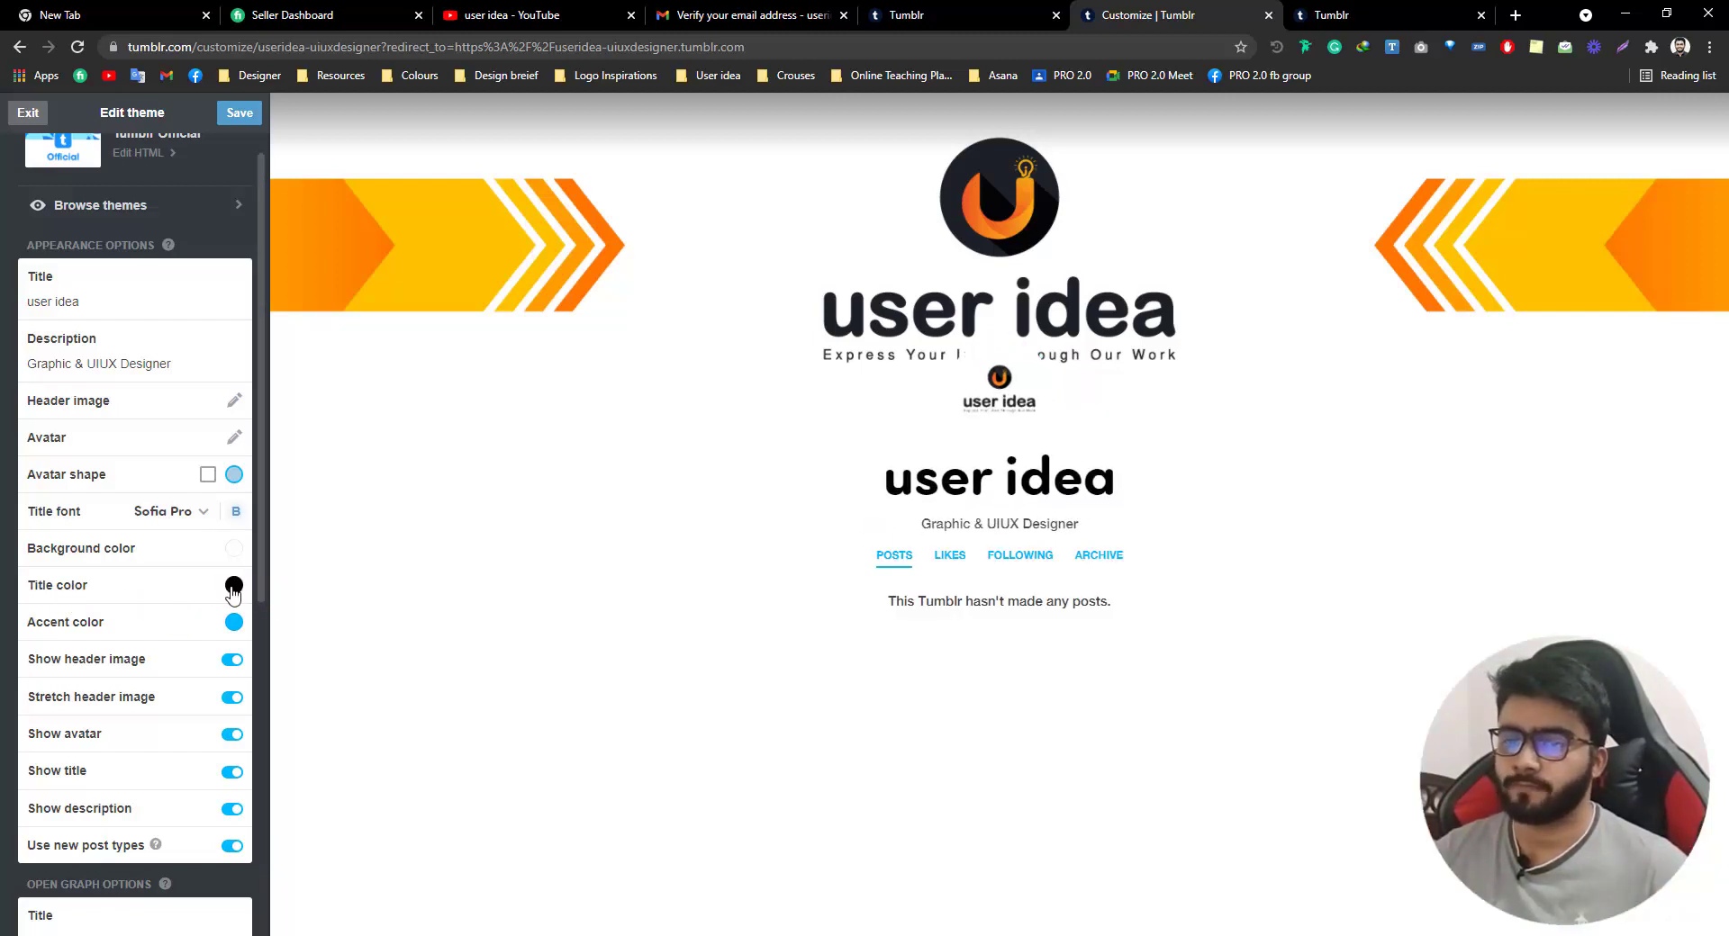
# Try the green title color #34c131 on the blog, and set the title color to near-black, #181818
pyautogui.click(234, 586)
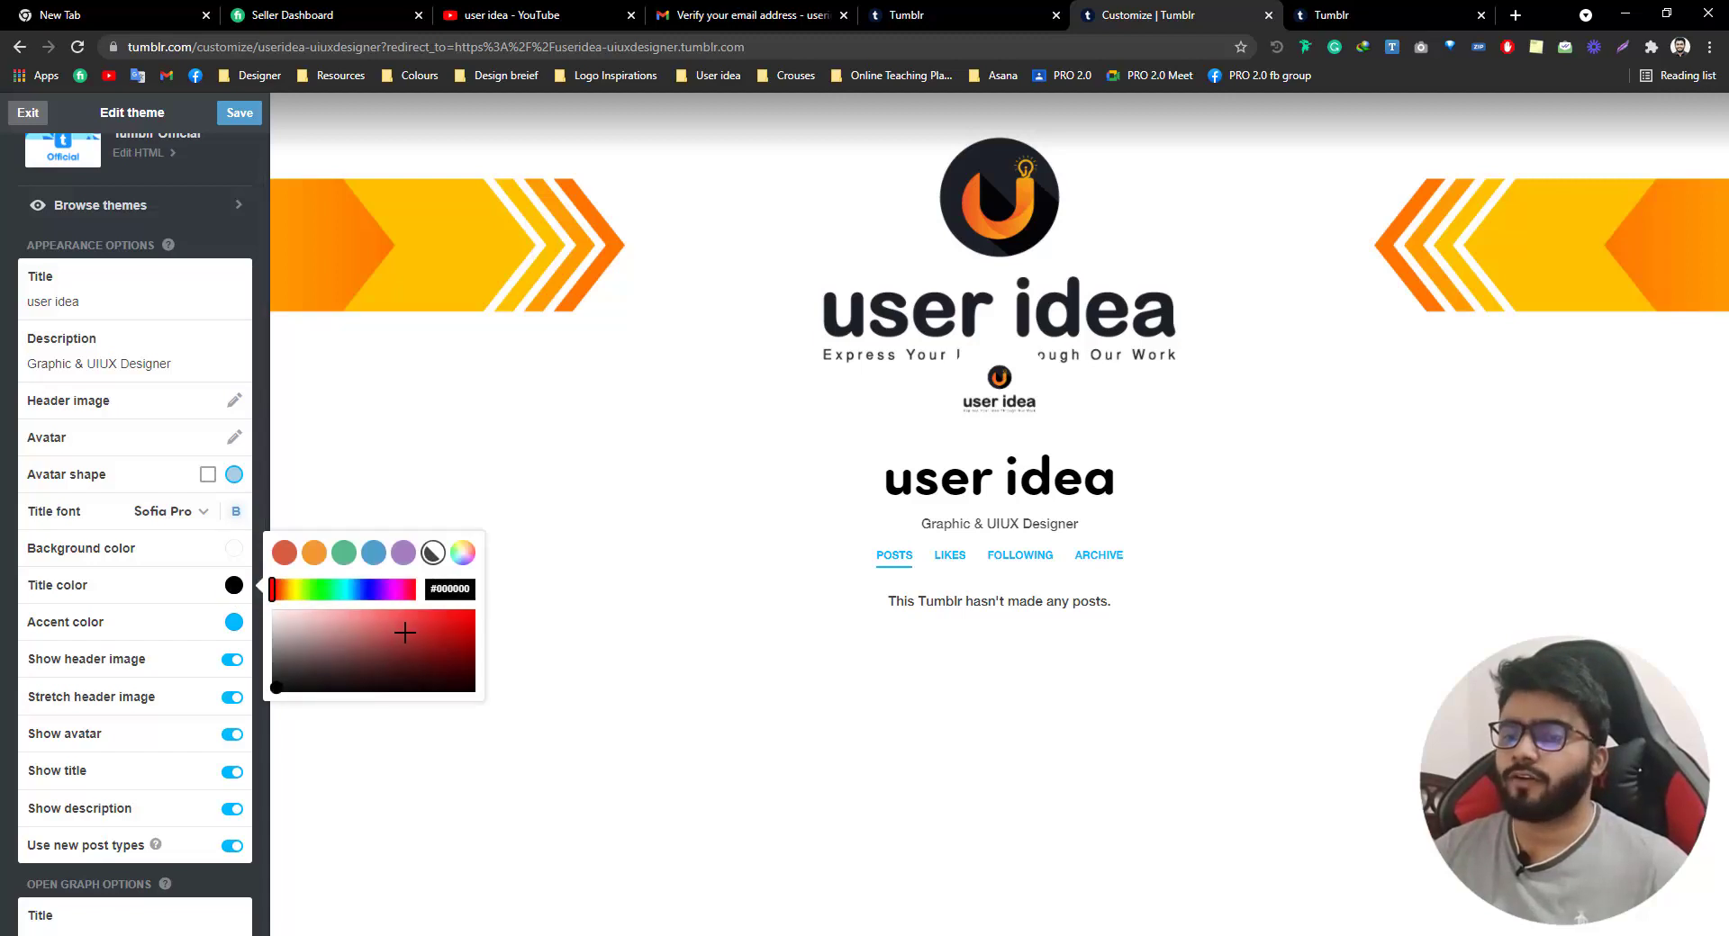
pyautogui.click(319, 588)
pyautogui.click(421, 630)
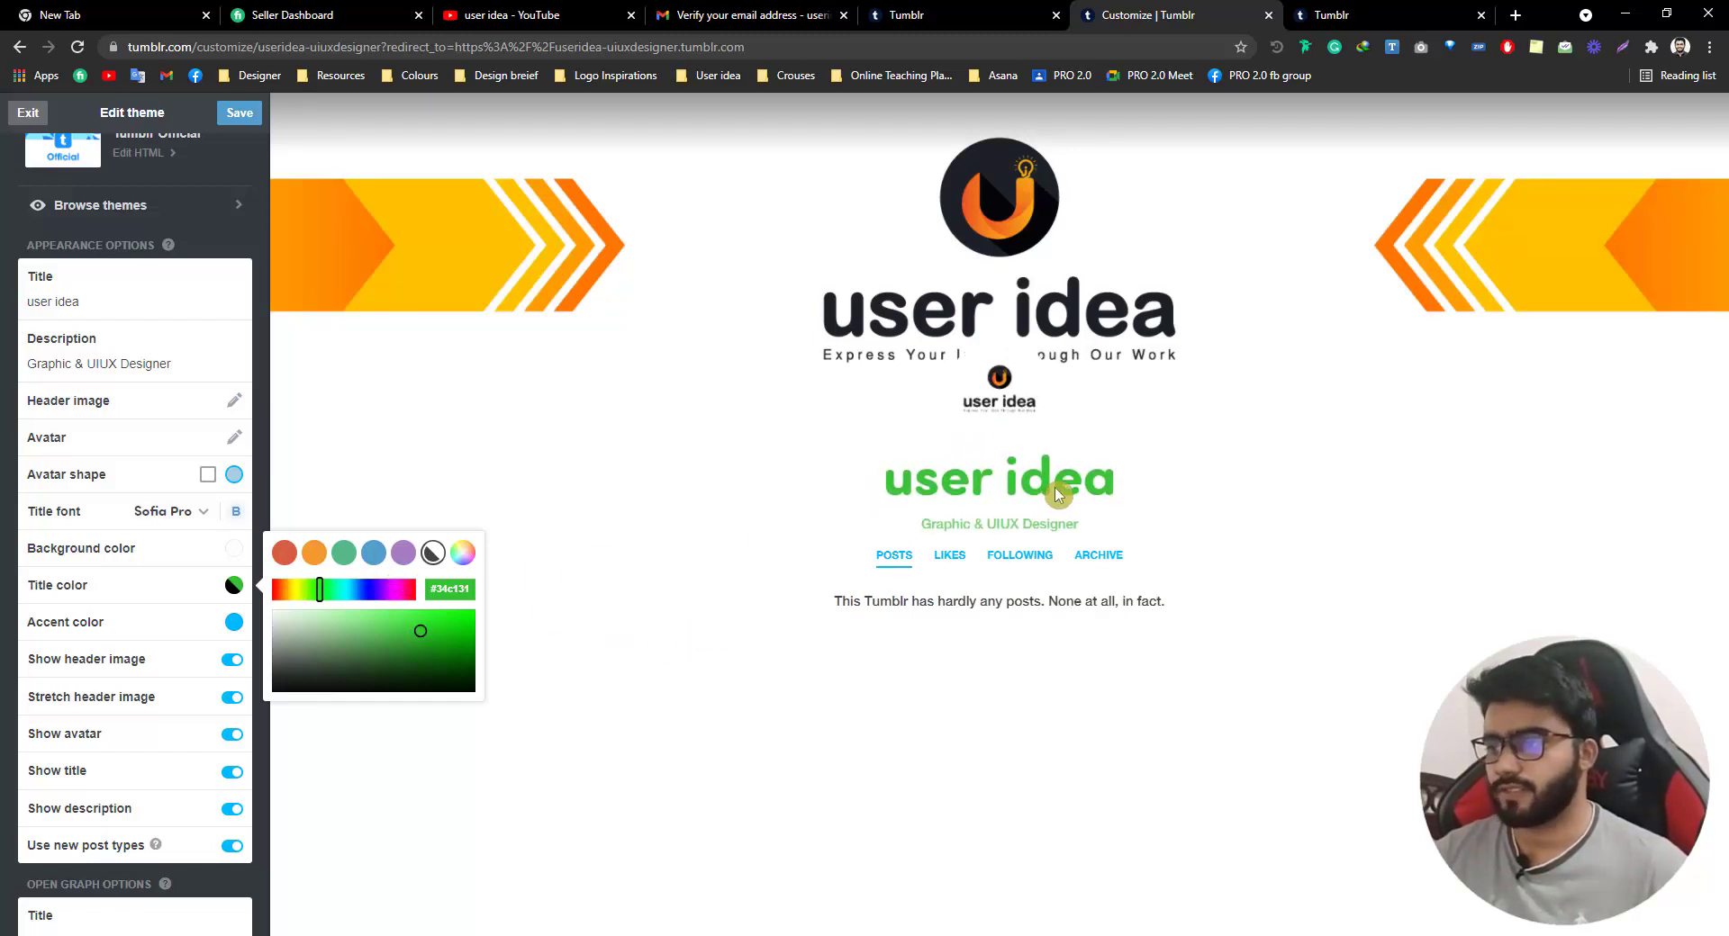
pyautogui.moveTo(281, 647); pyautogui.dragTo(271, 689)
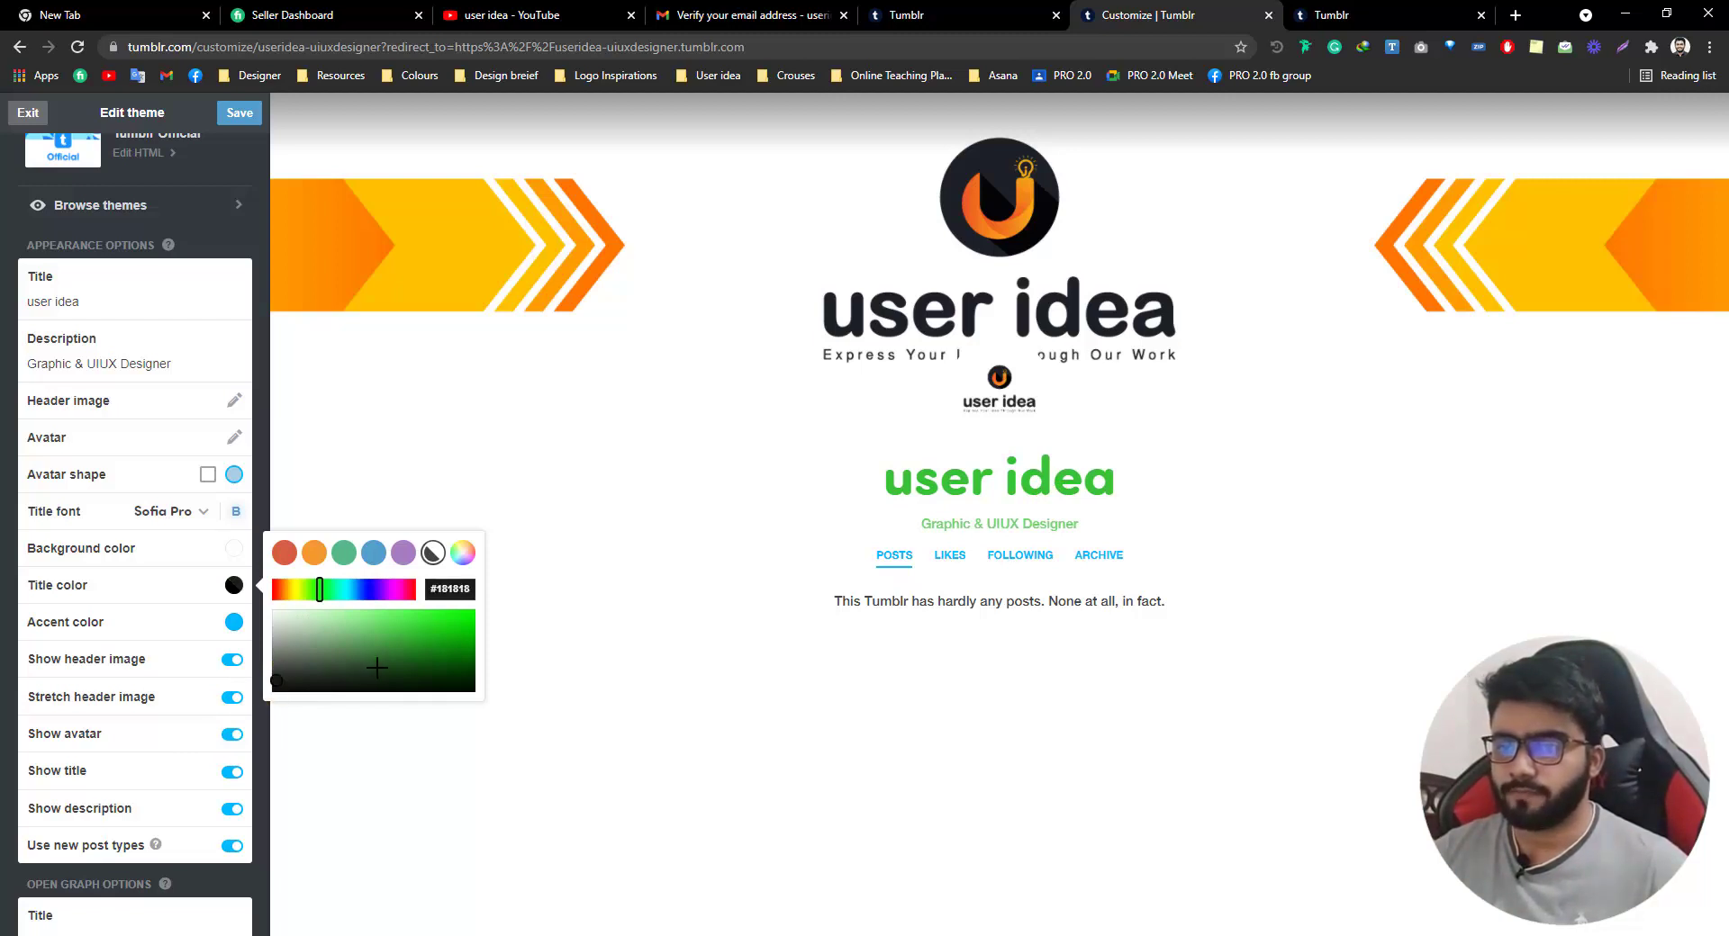
pyautogui.click(235, 596)
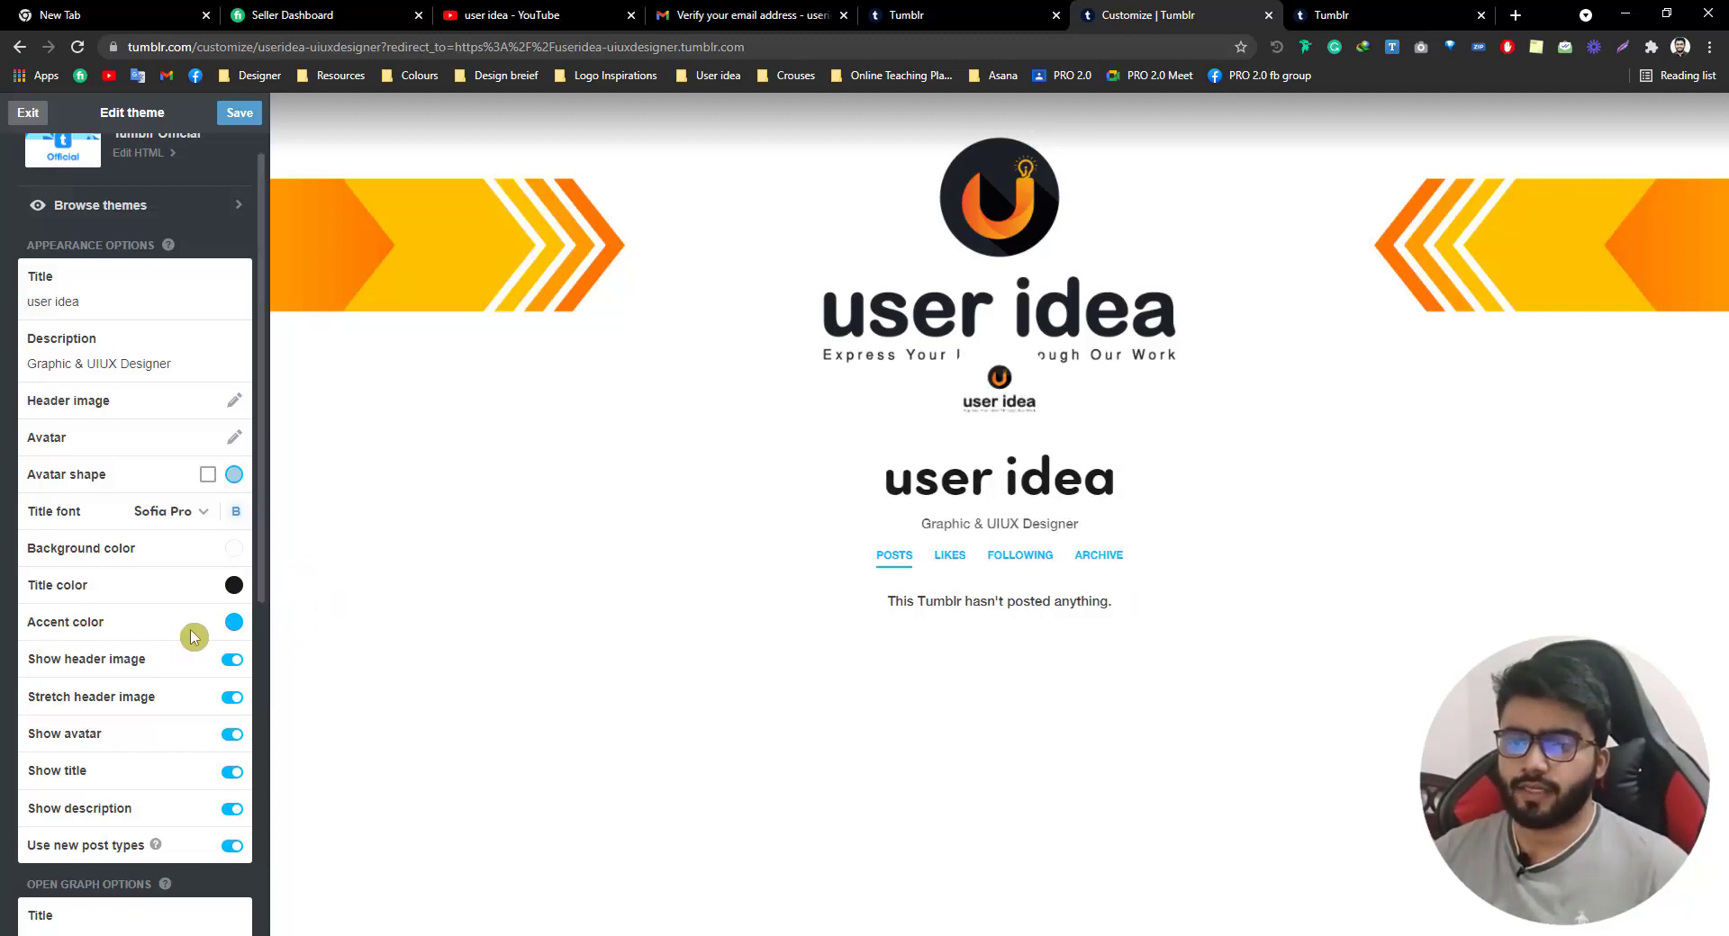
# Try the muted blue accent color #2a85a8 on the blog, and set the accent color back to a bright light blue
pyautogui.click(235, 623)
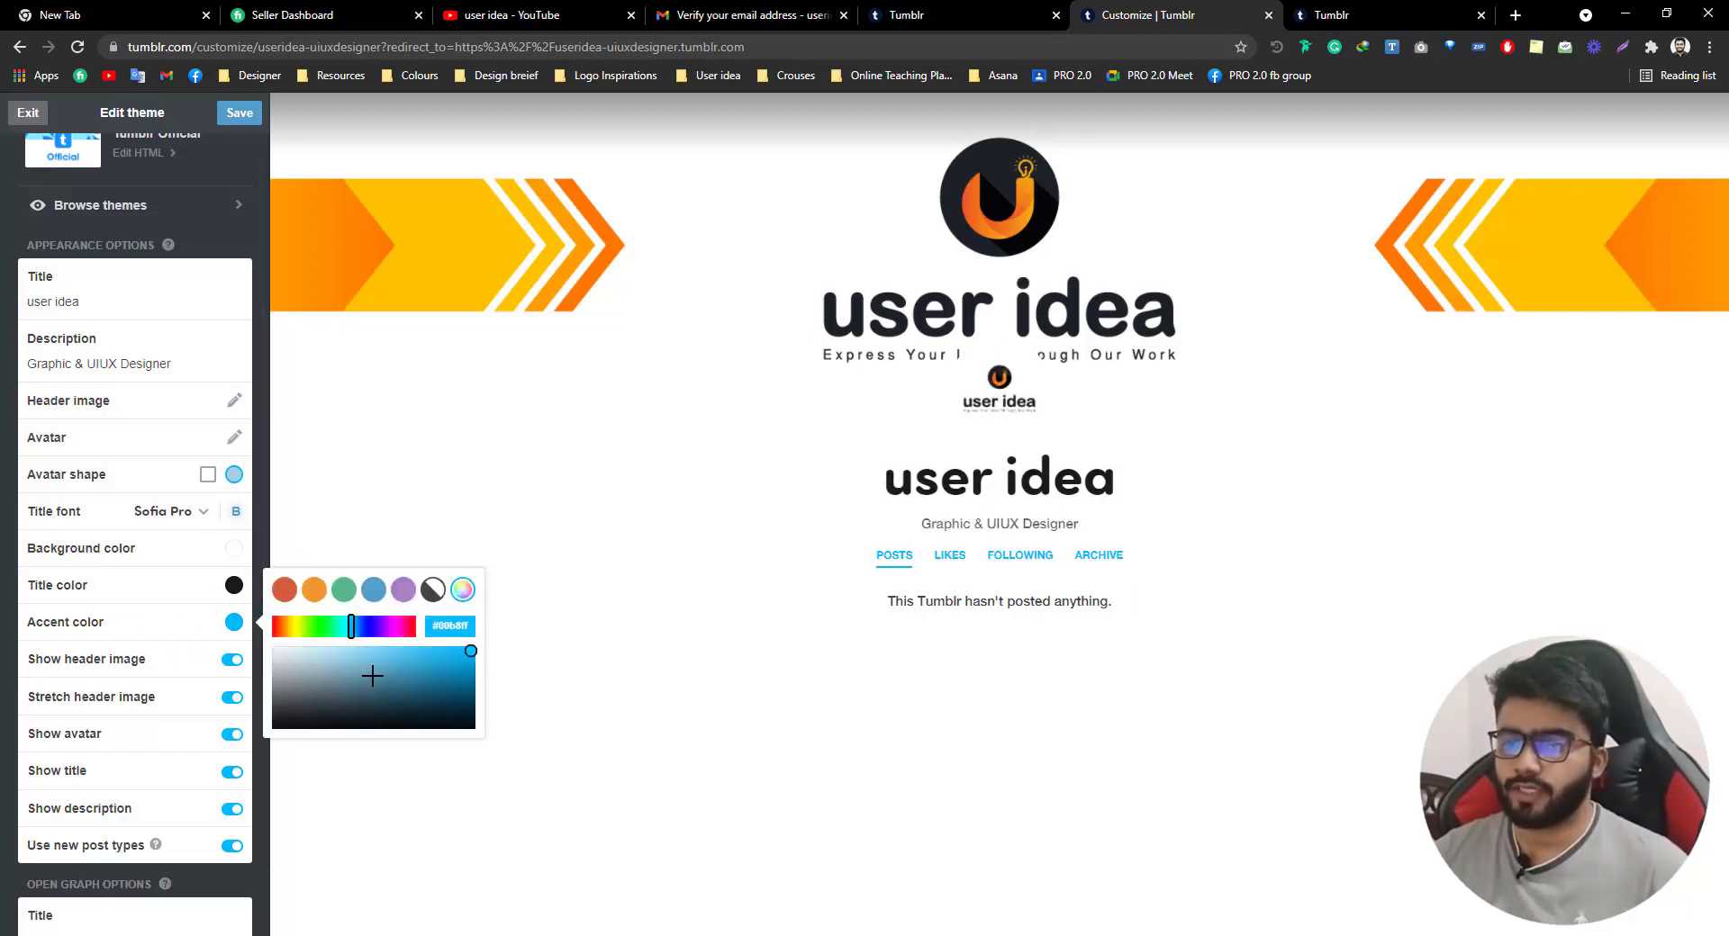
pyautogui.click(423, 674)
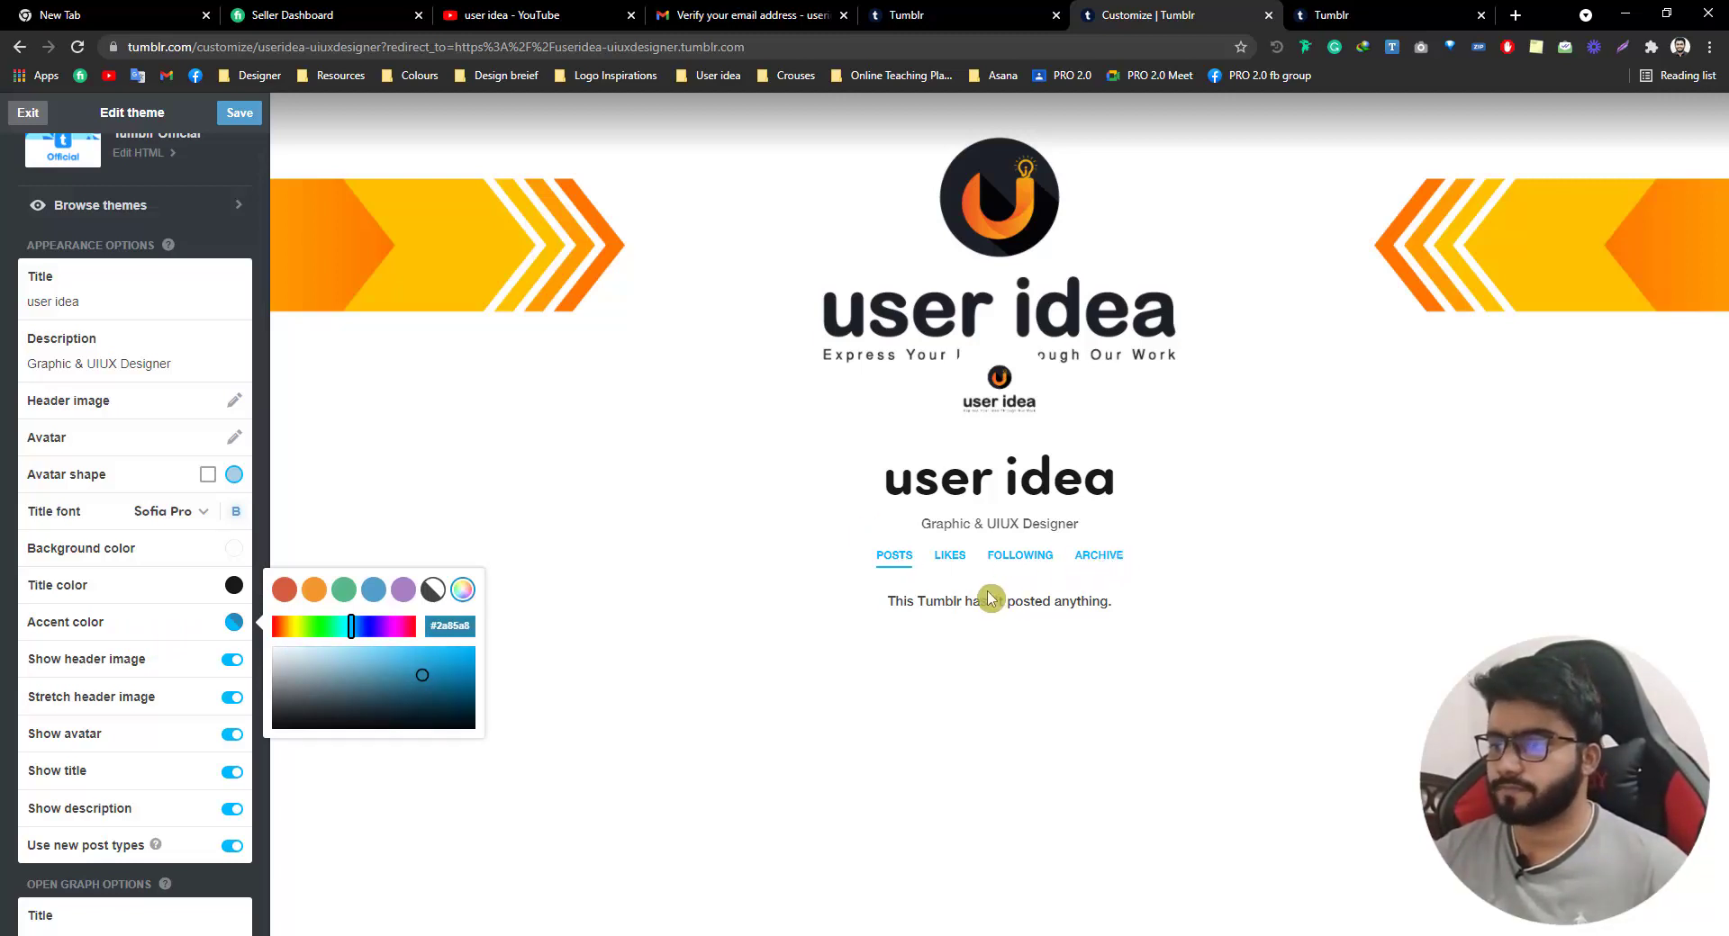
pyautogui.click(892, 568)
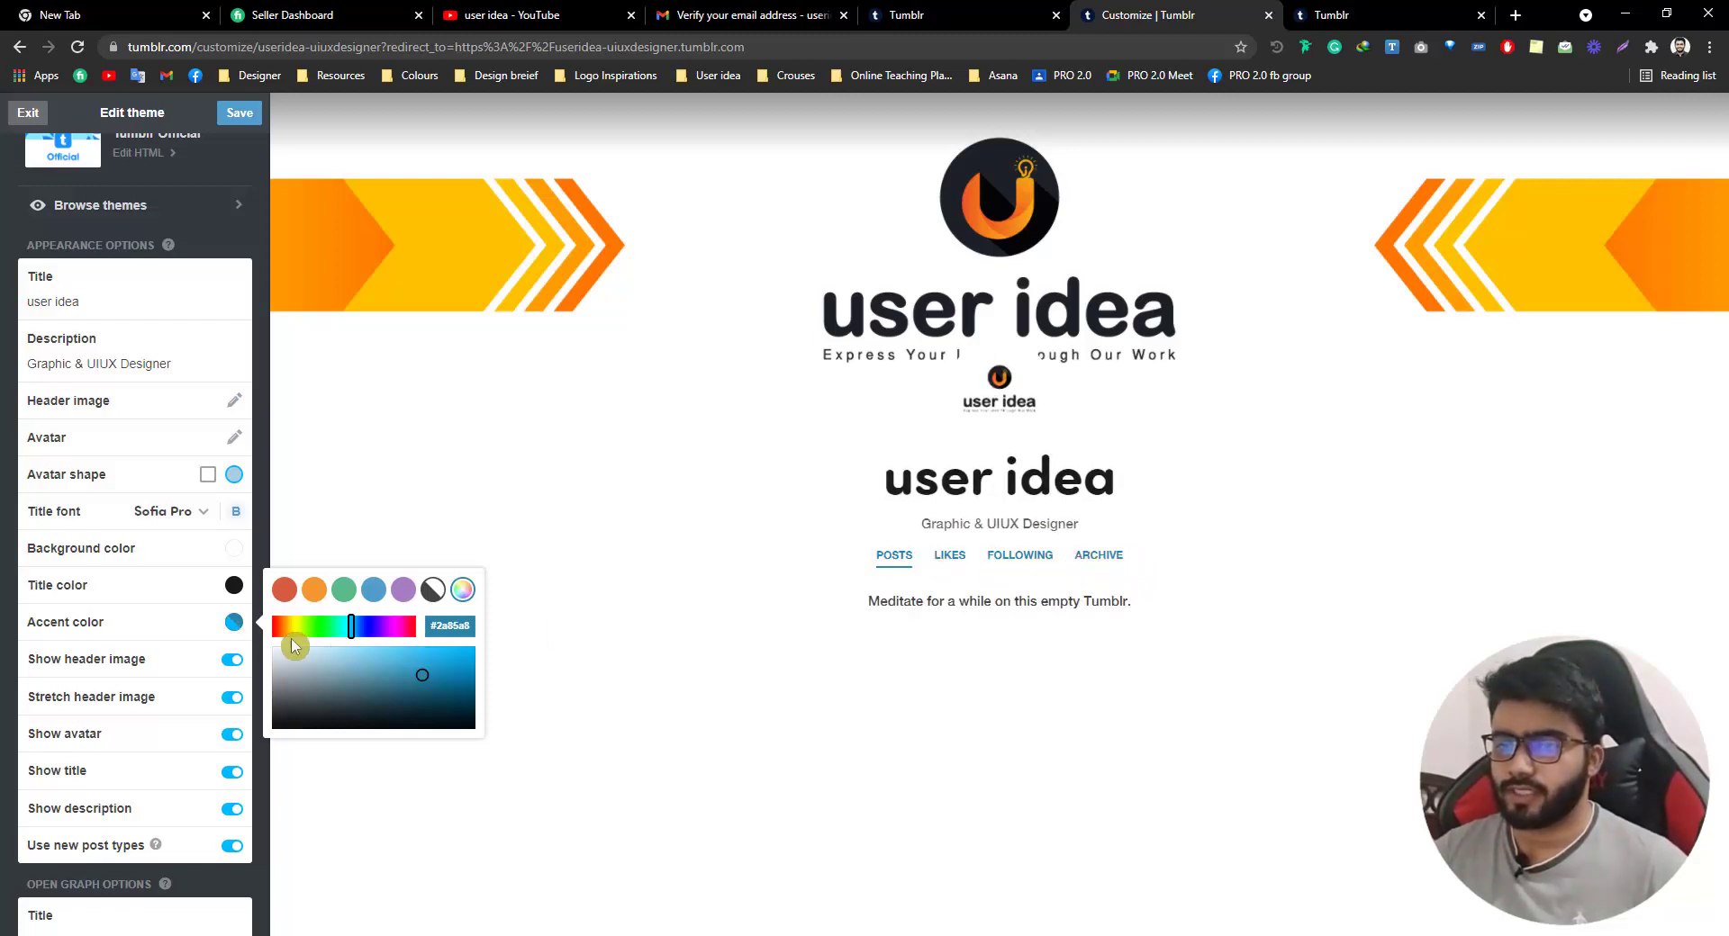
pyautogui.click(453, 656)
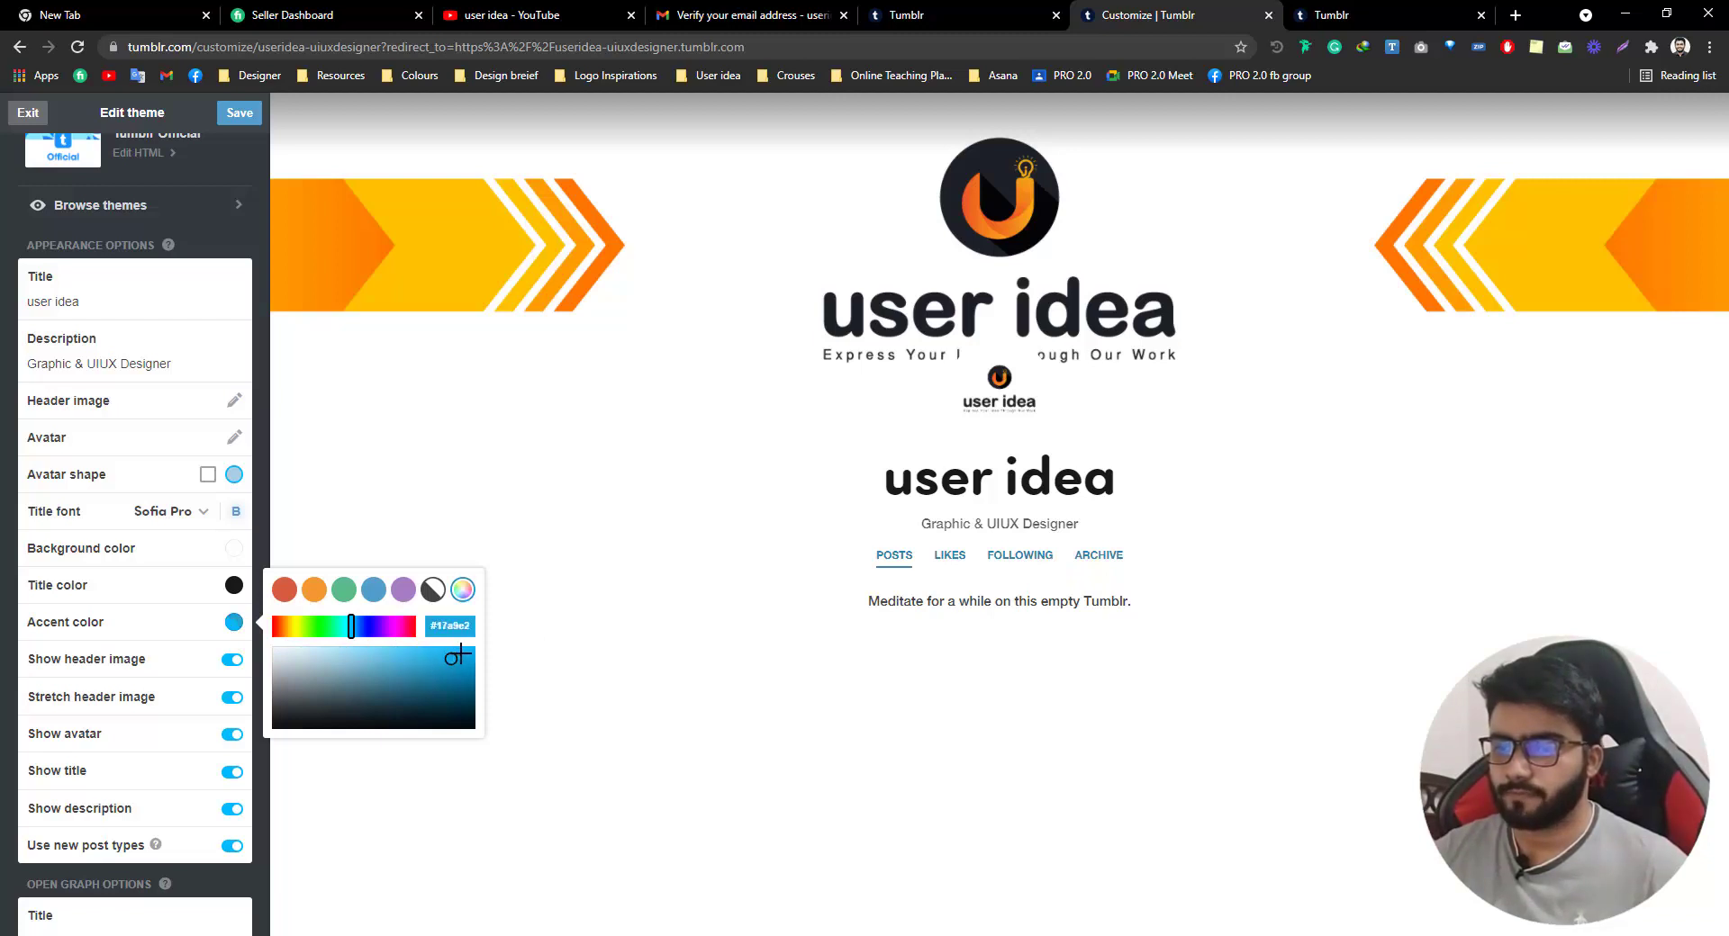
pyautogui.moveTo(459, 652); pyautogui.dragTo(469, 650)
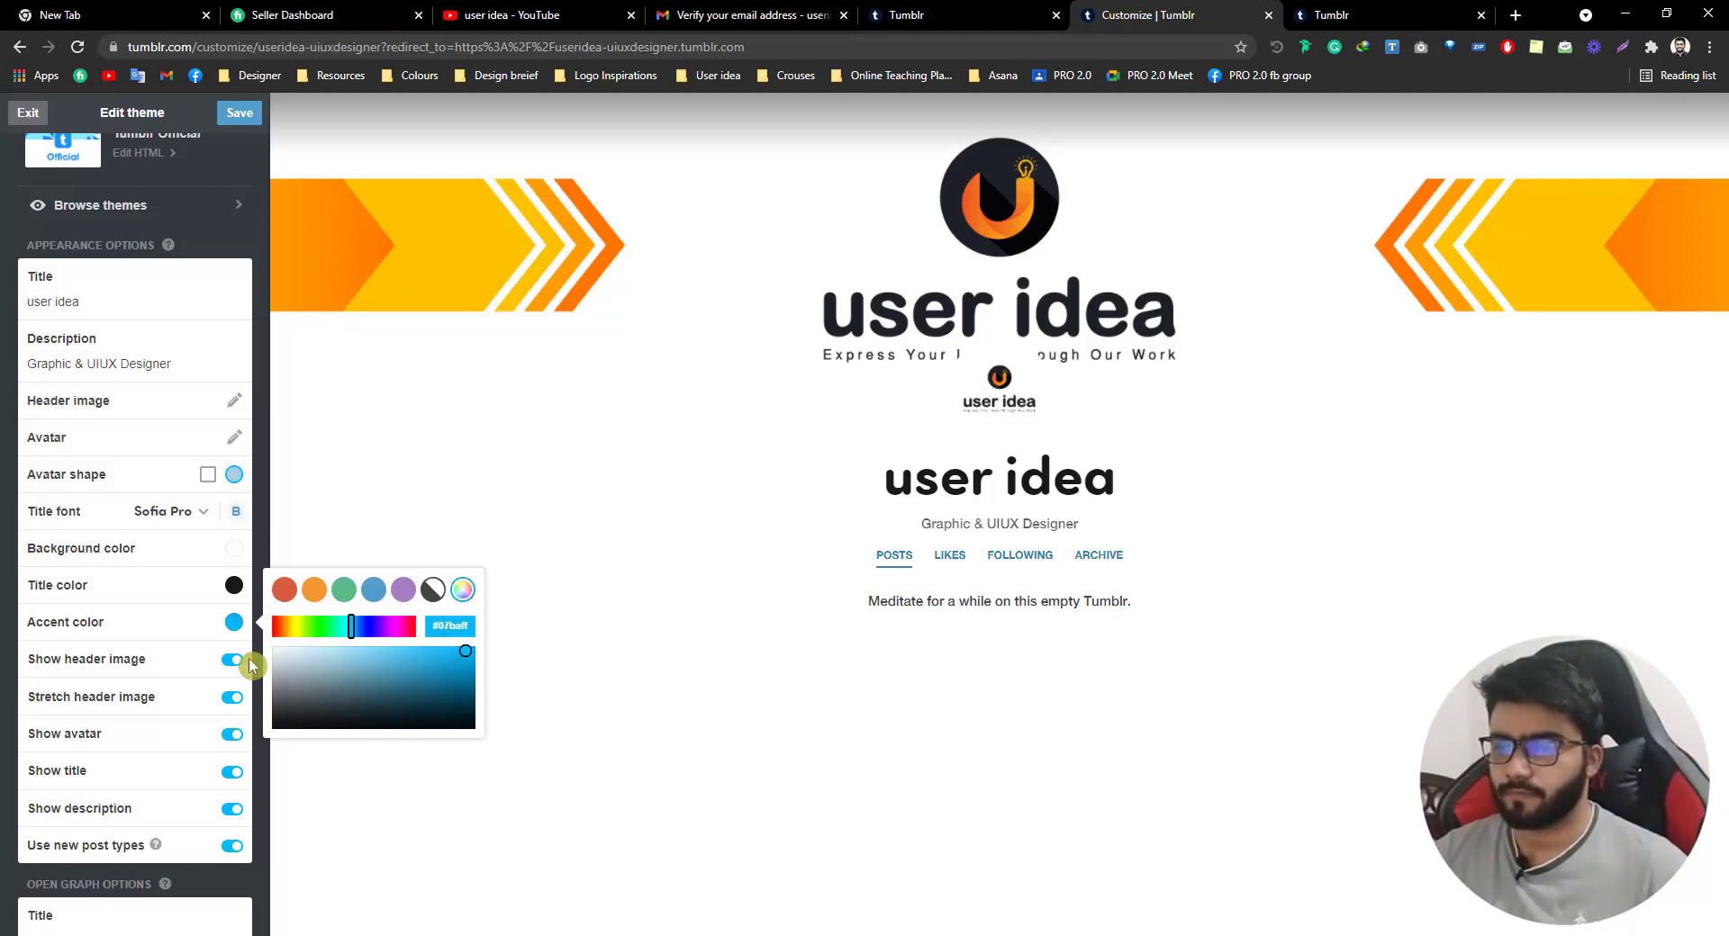
pyautogui.click(234, 623)
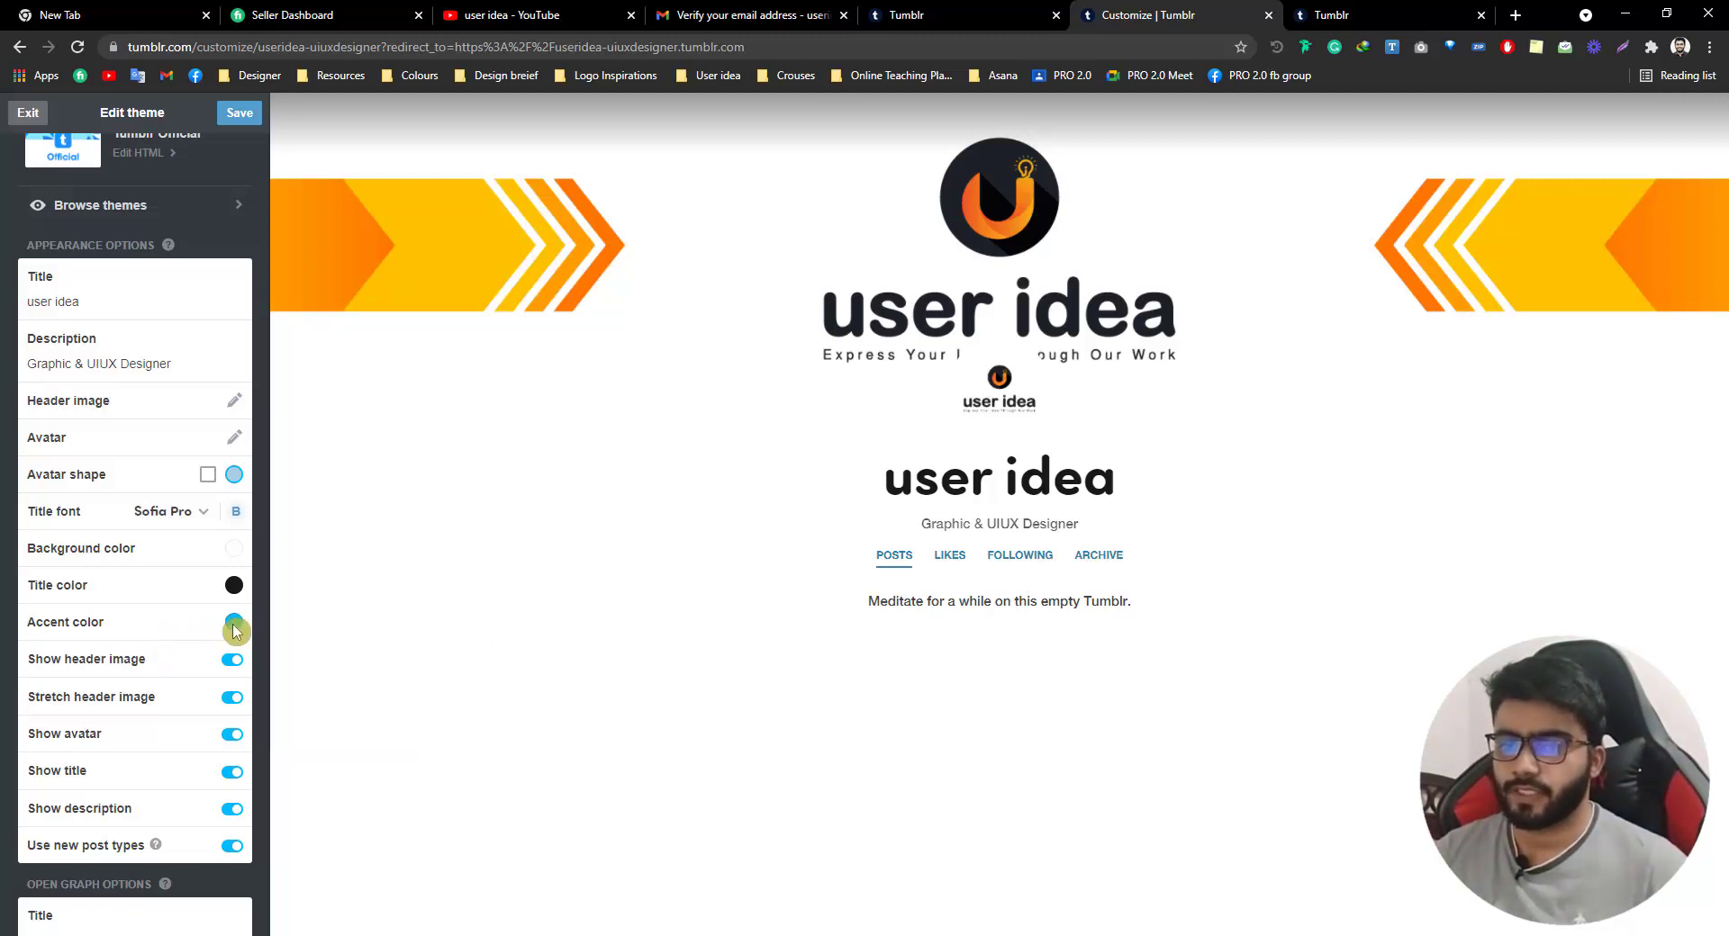
# Look through the display switches, Open Graph options and theme options of the blog's theme
pyautogui.scroll(-1, 139, 603)
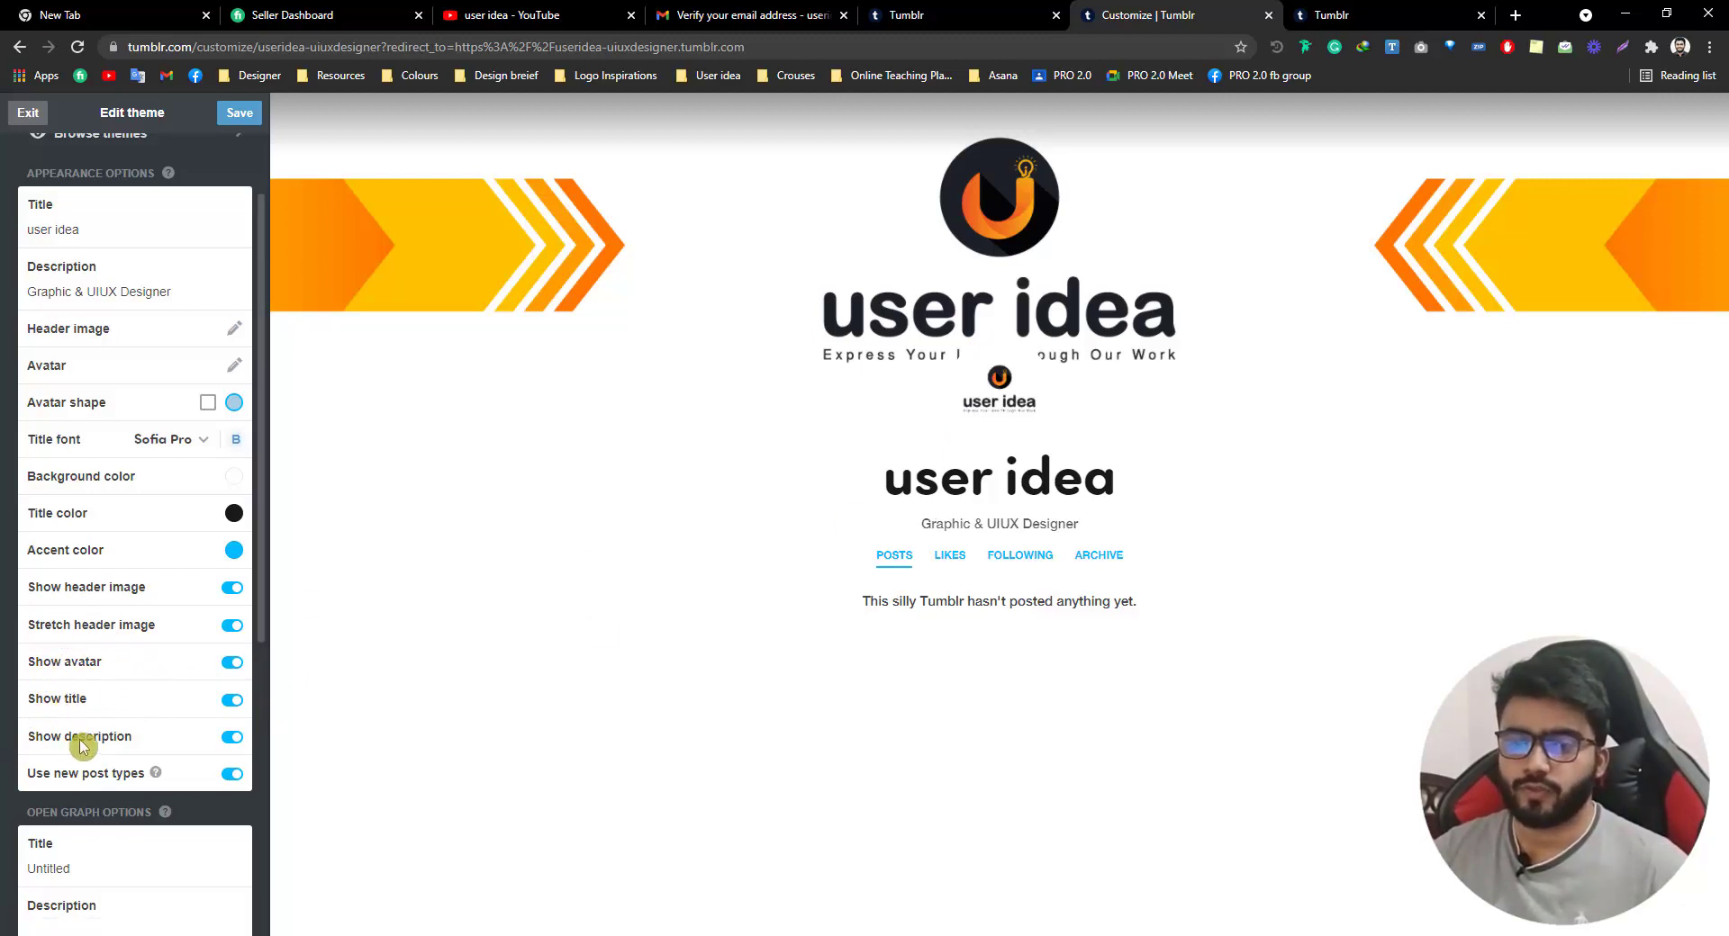
pyautogui.scroll(-1, 106, 764)
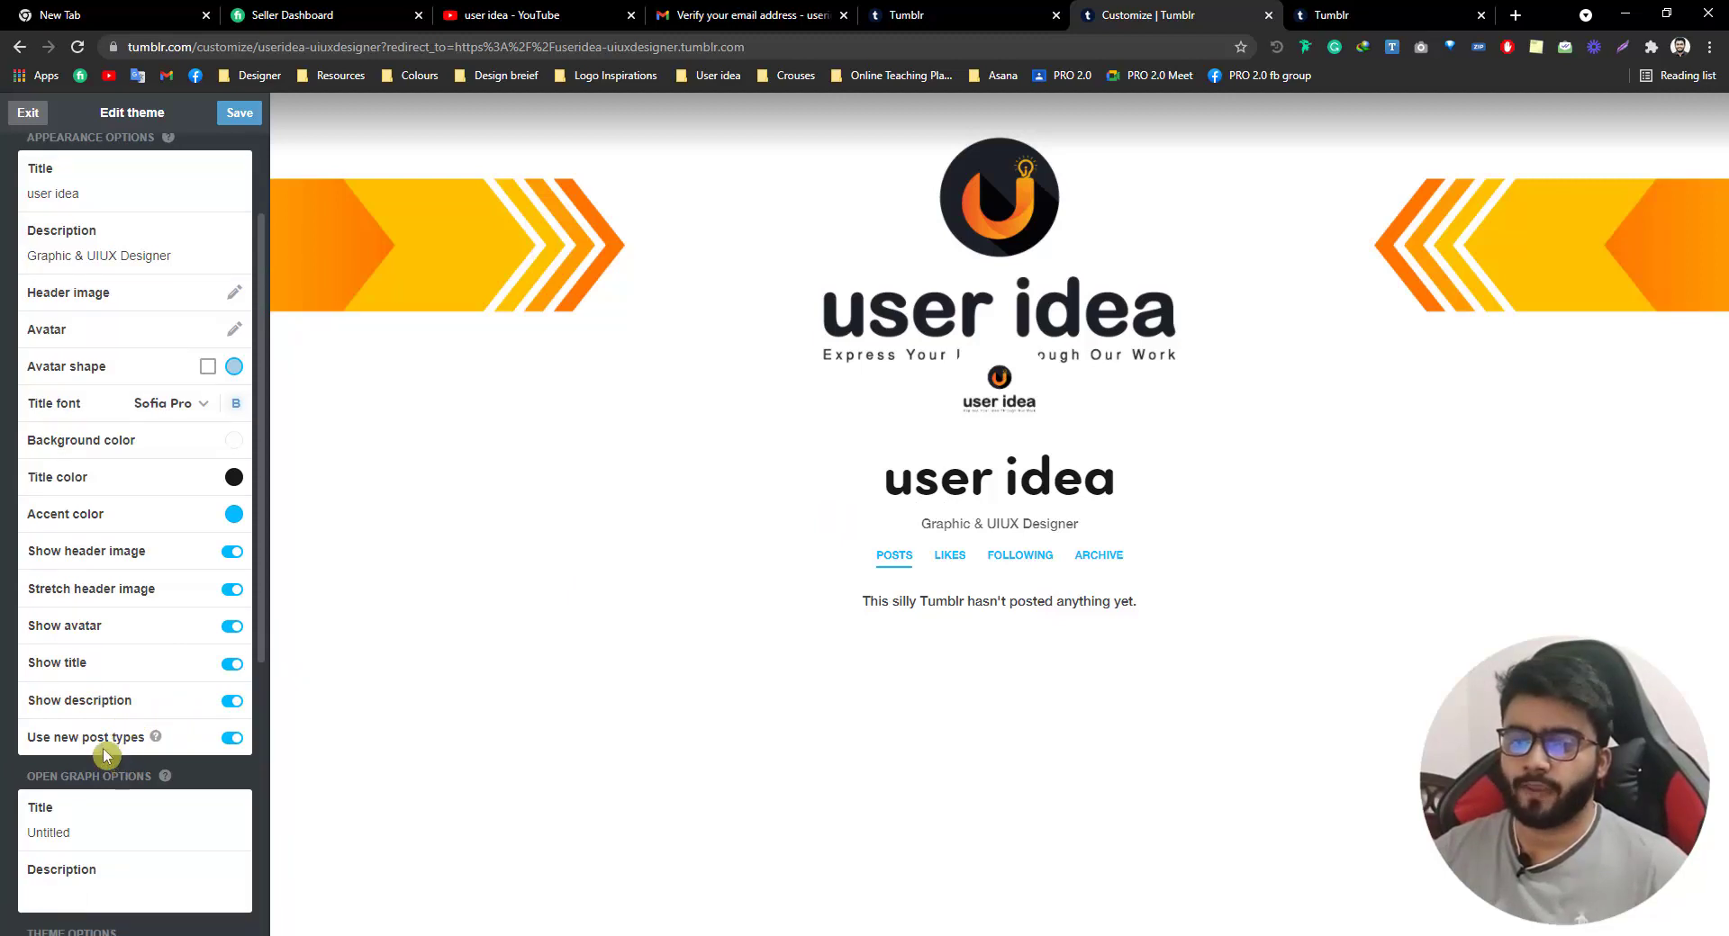
pyautogui.click(245, 744)
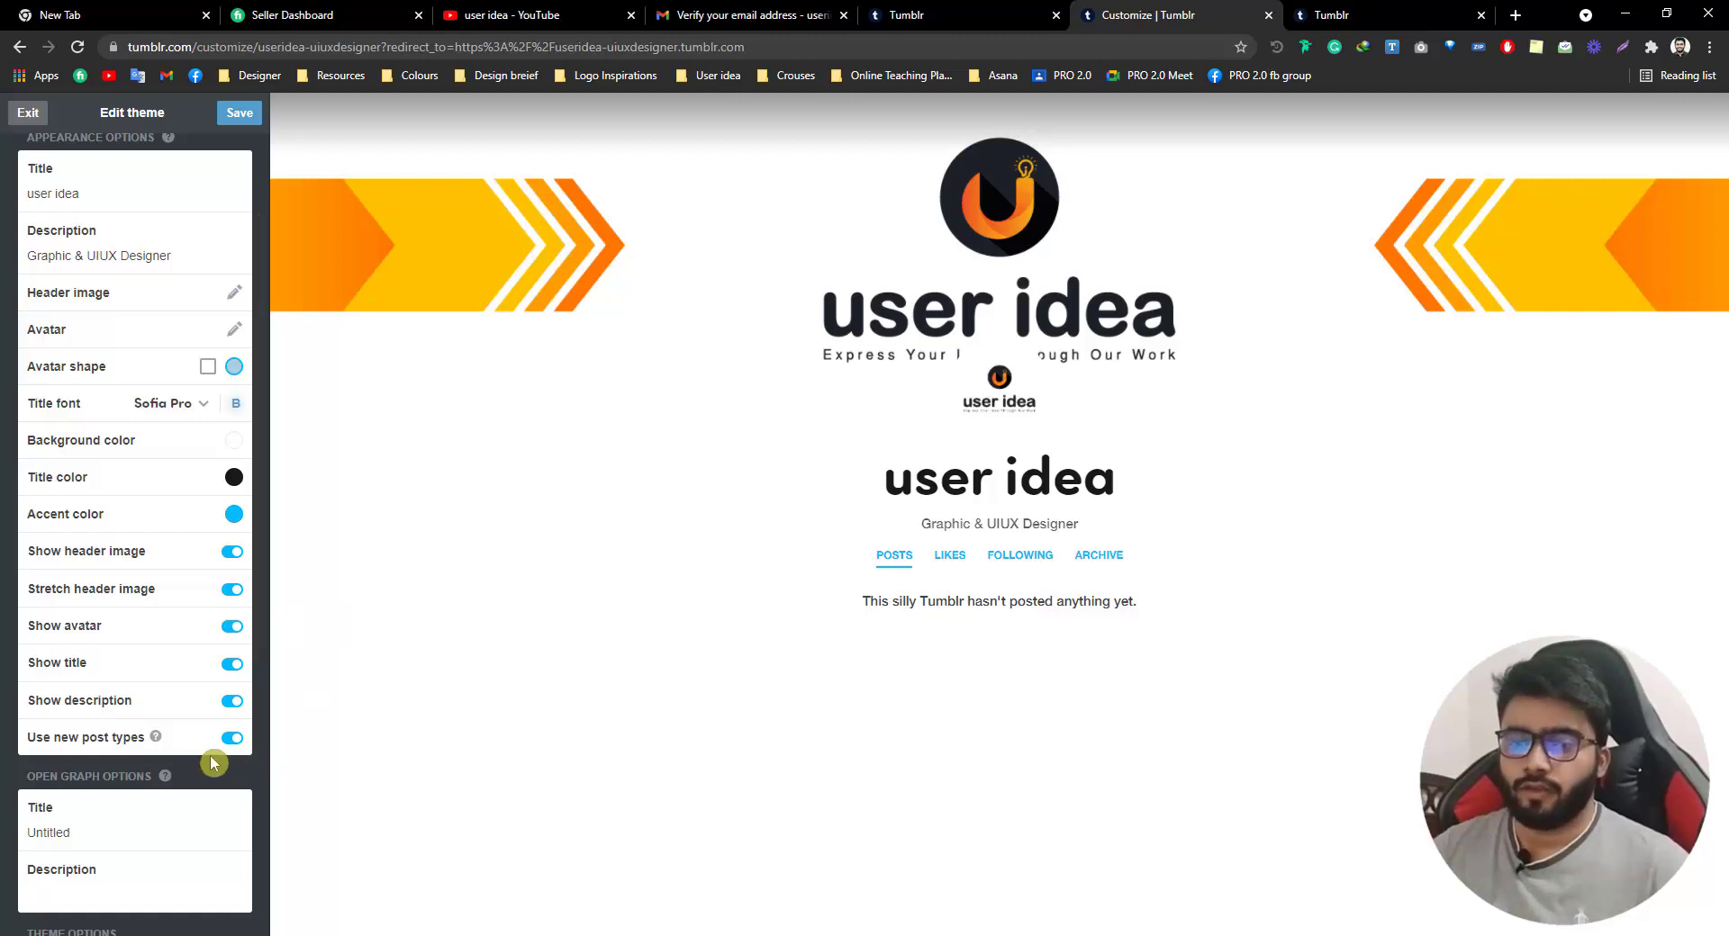
pyautogui.scroll(-3, 189, 800)
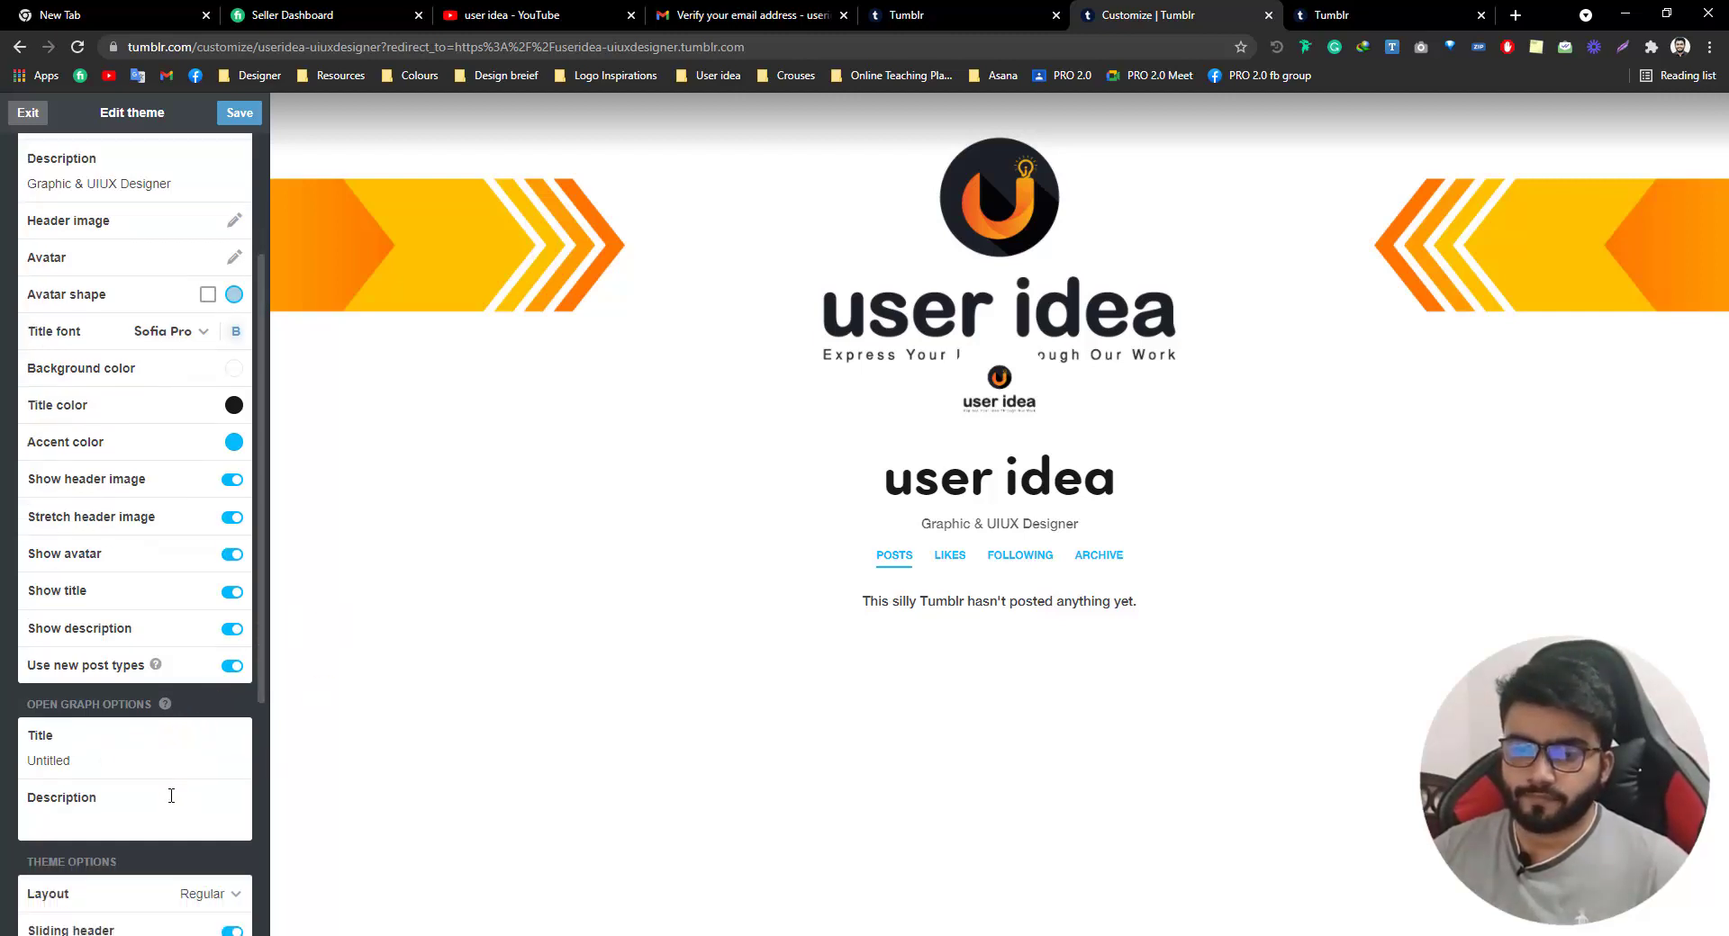
pyautogui.scroll(-1, 114, 698)
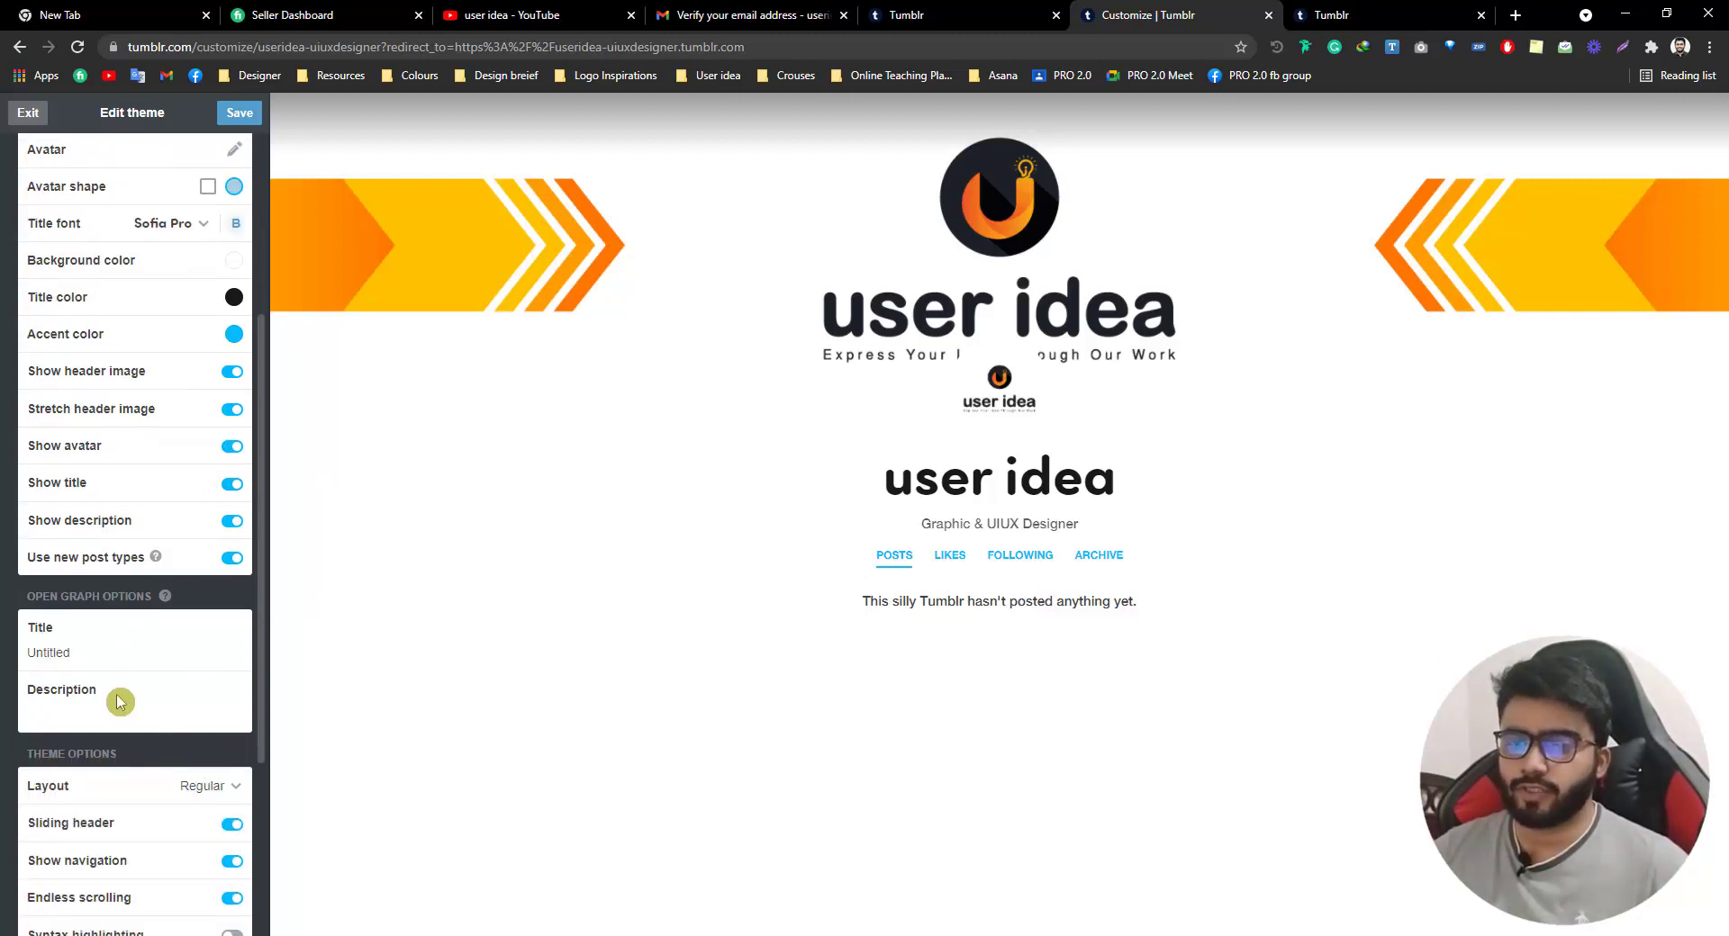
pyautogui.scroll(-2, 85, 586)
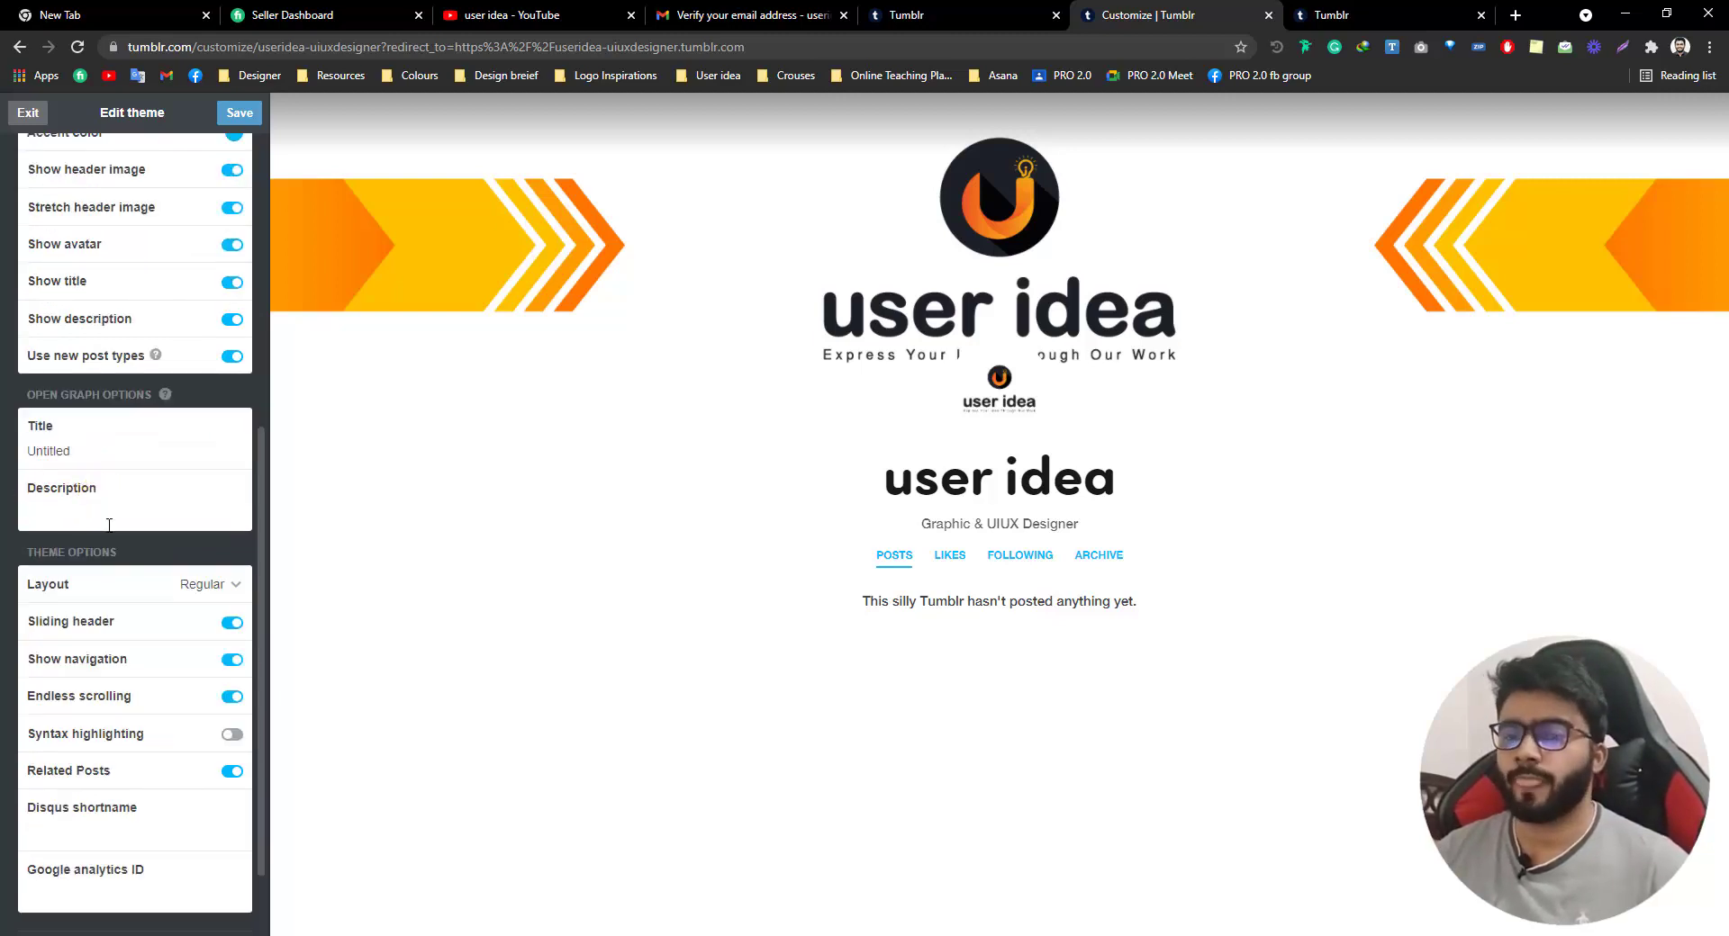
pyautogui.scroll(-2, 114, 573)
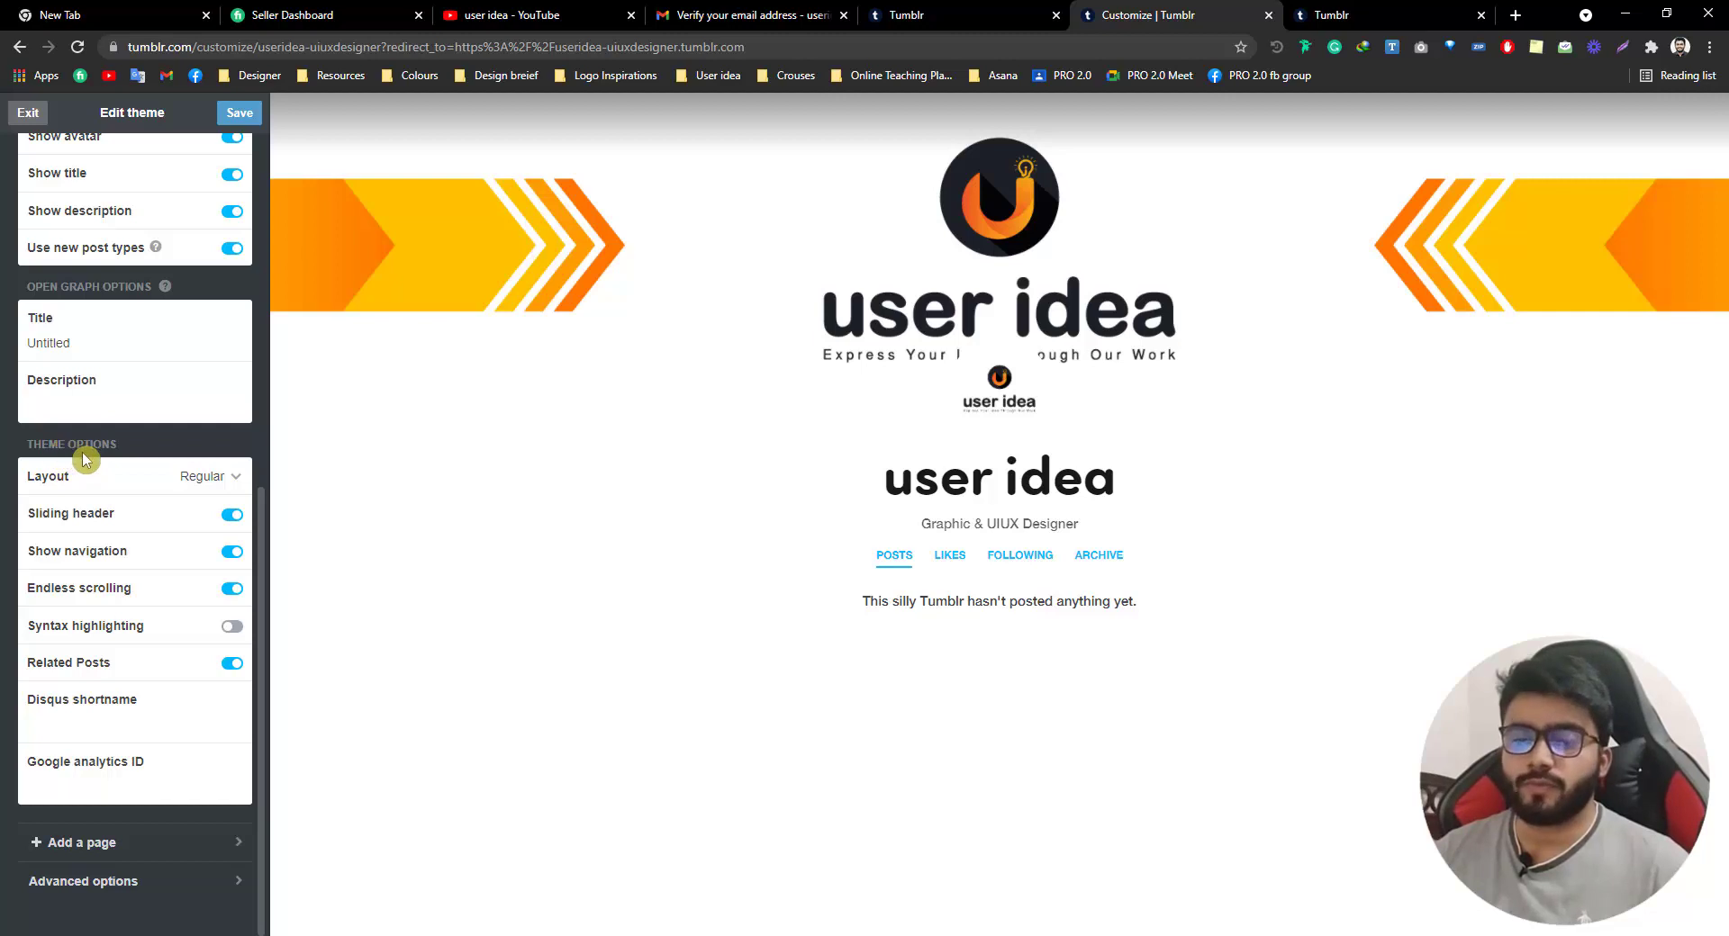
pyautogui.scroll(1, 97, 473)
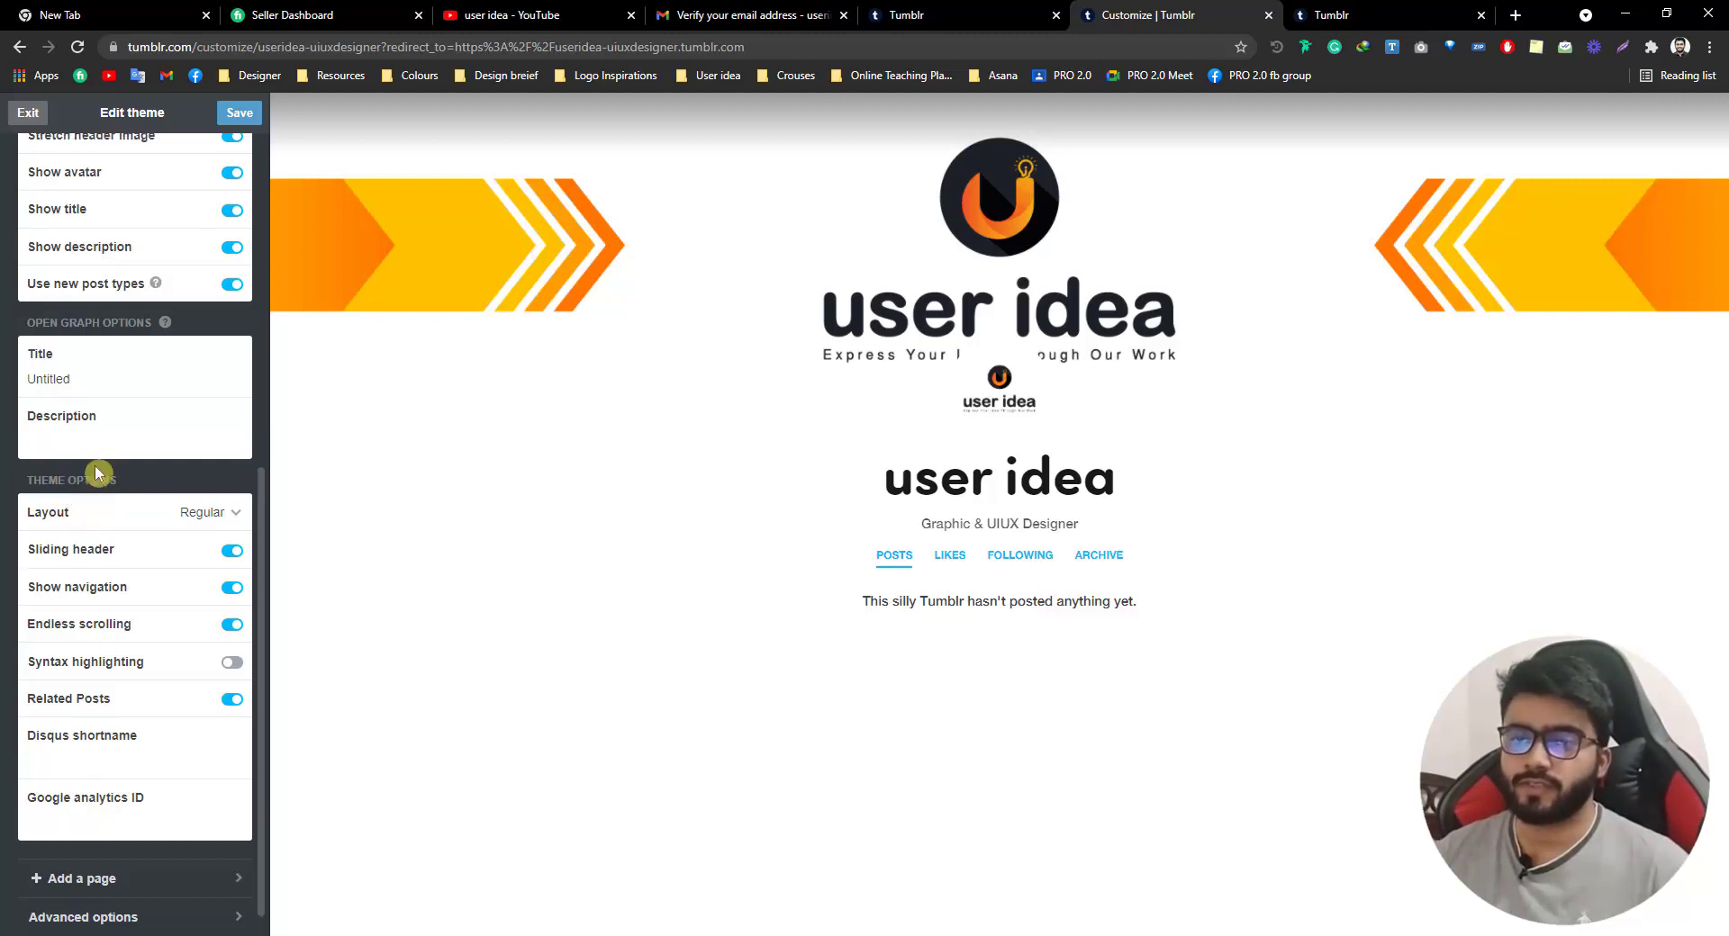
pyautogui.scroll(-1, 97, 472)
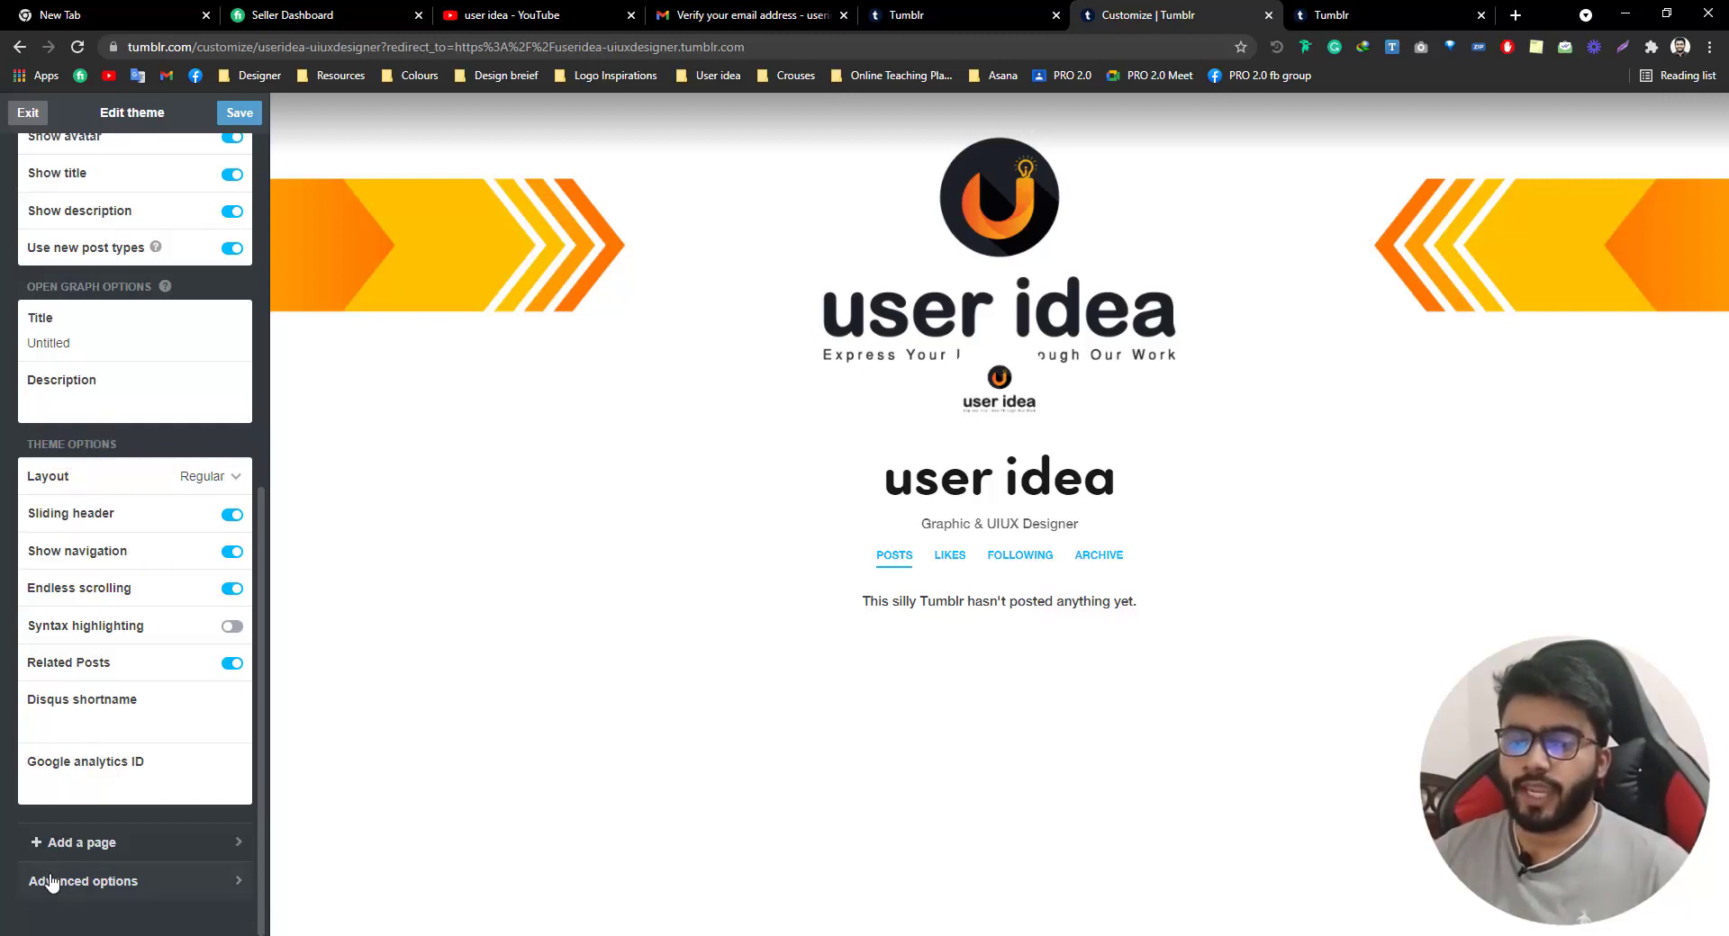
# Add a new page to the blog with the Standard Layout and title it About Me
pyautogui.click(117, 850)
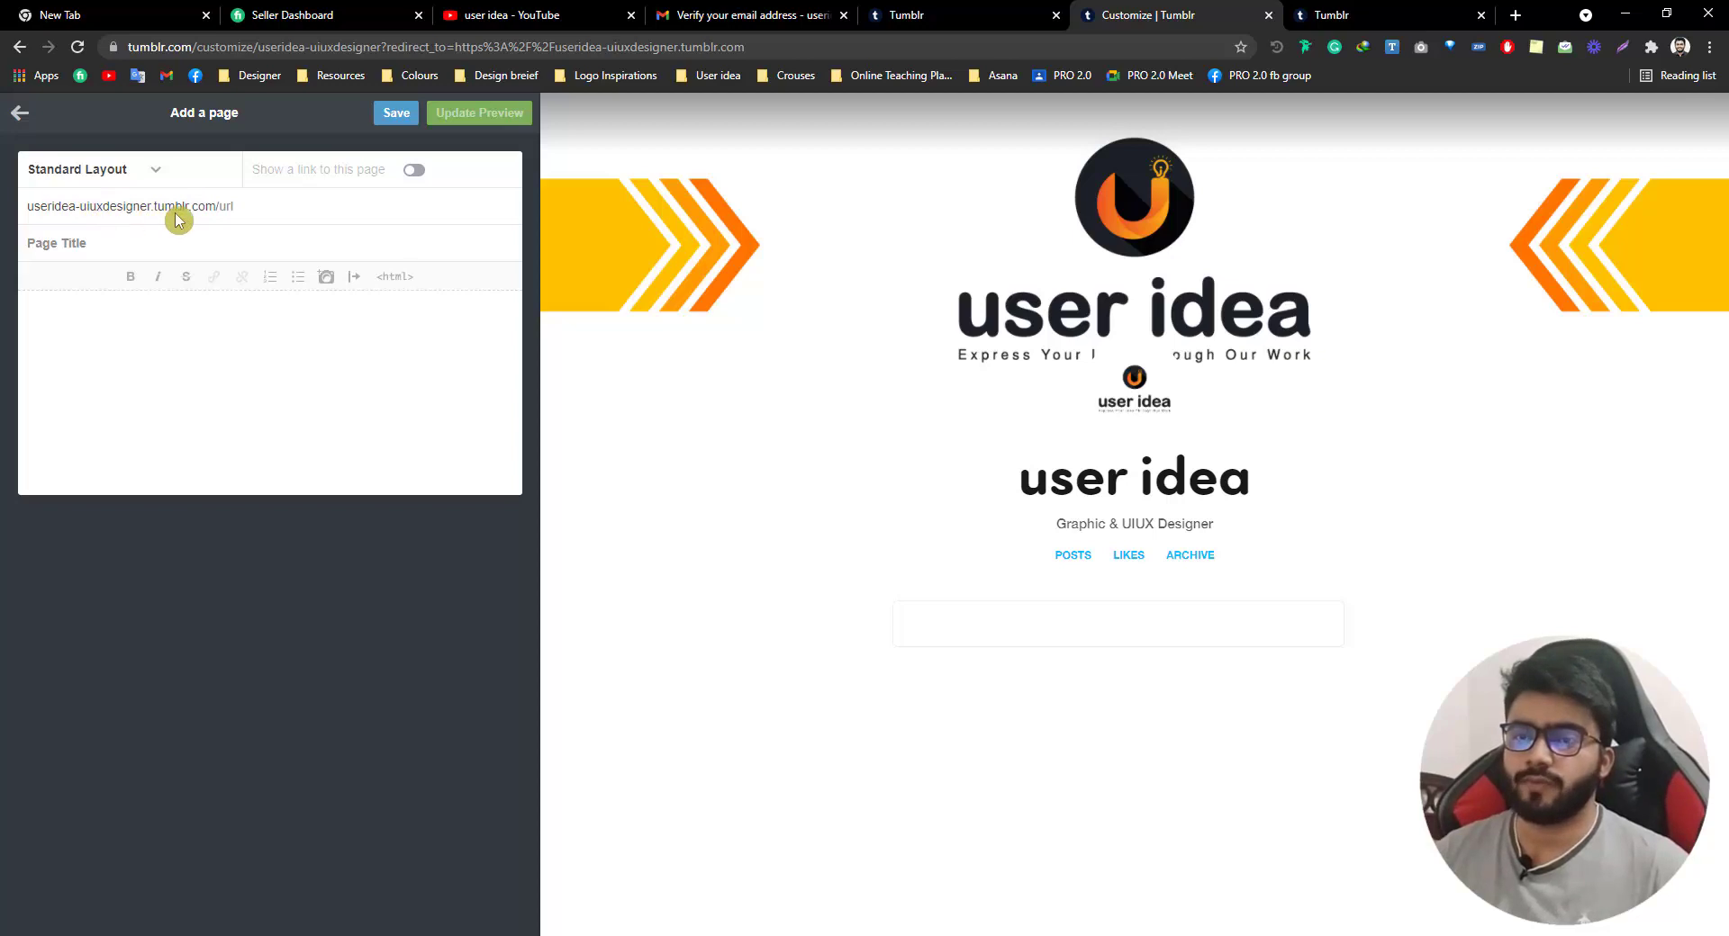
pyautogui.click(80, 244)
pyautogui.write('About Me')
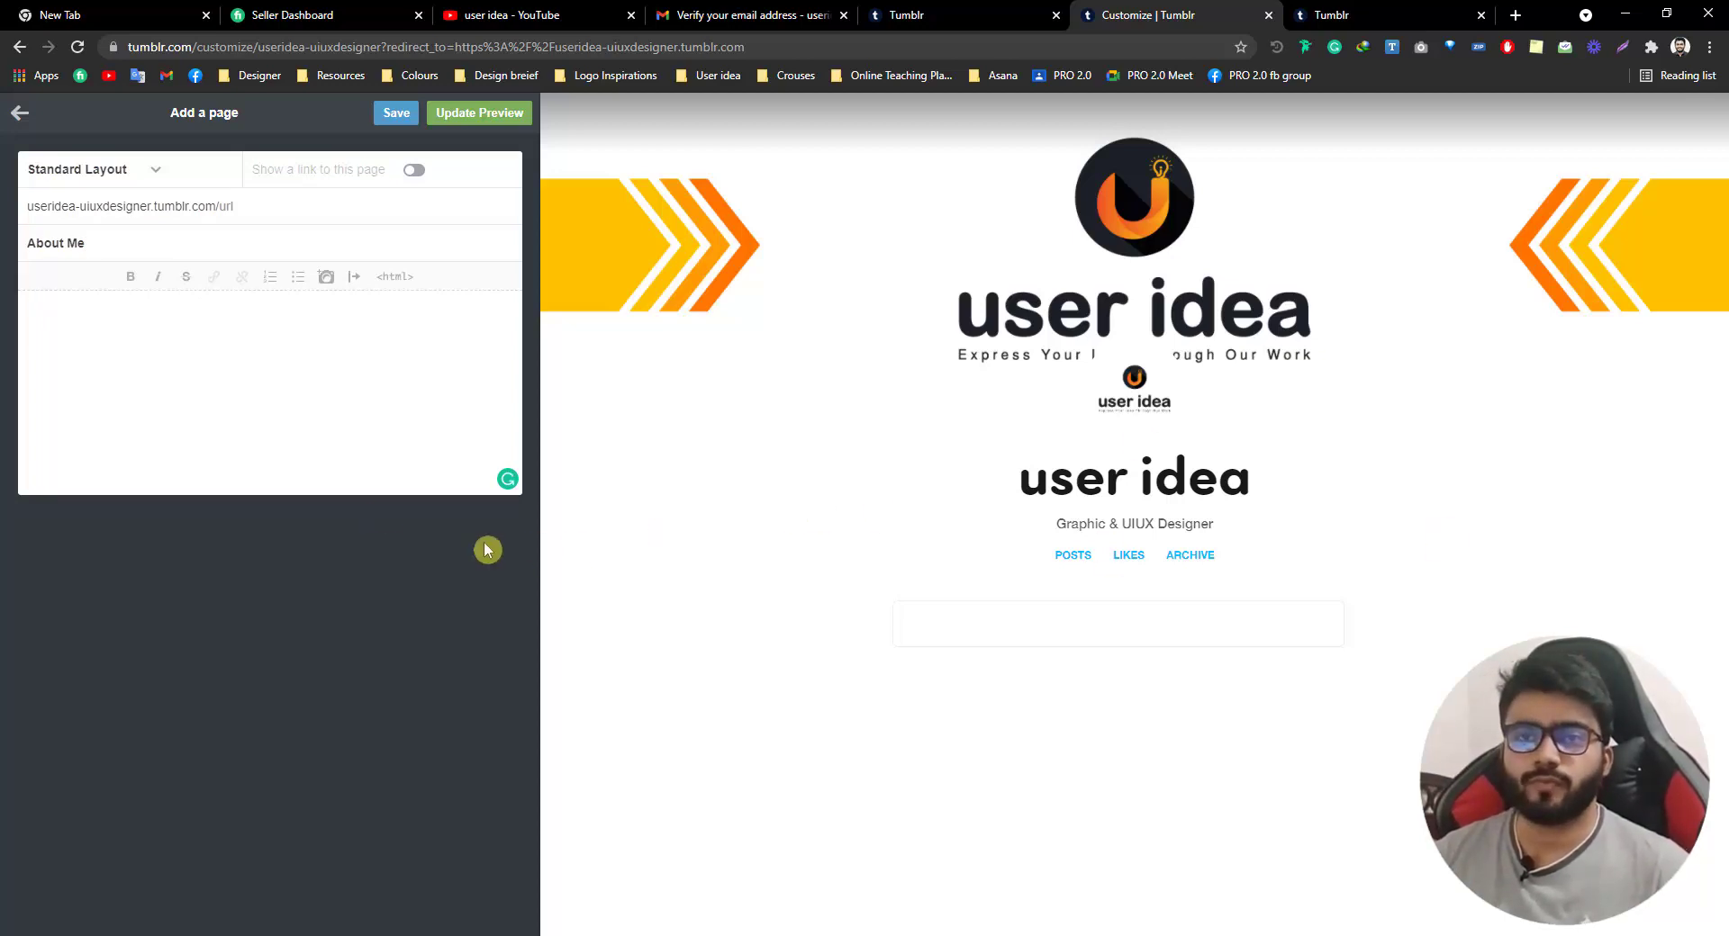
# Open Behance.txt from the desktop and copy the two paragraphs from "user idea" to "absolutely unique experience", leaving out the contact line
pyautogui.click(1630, 13)
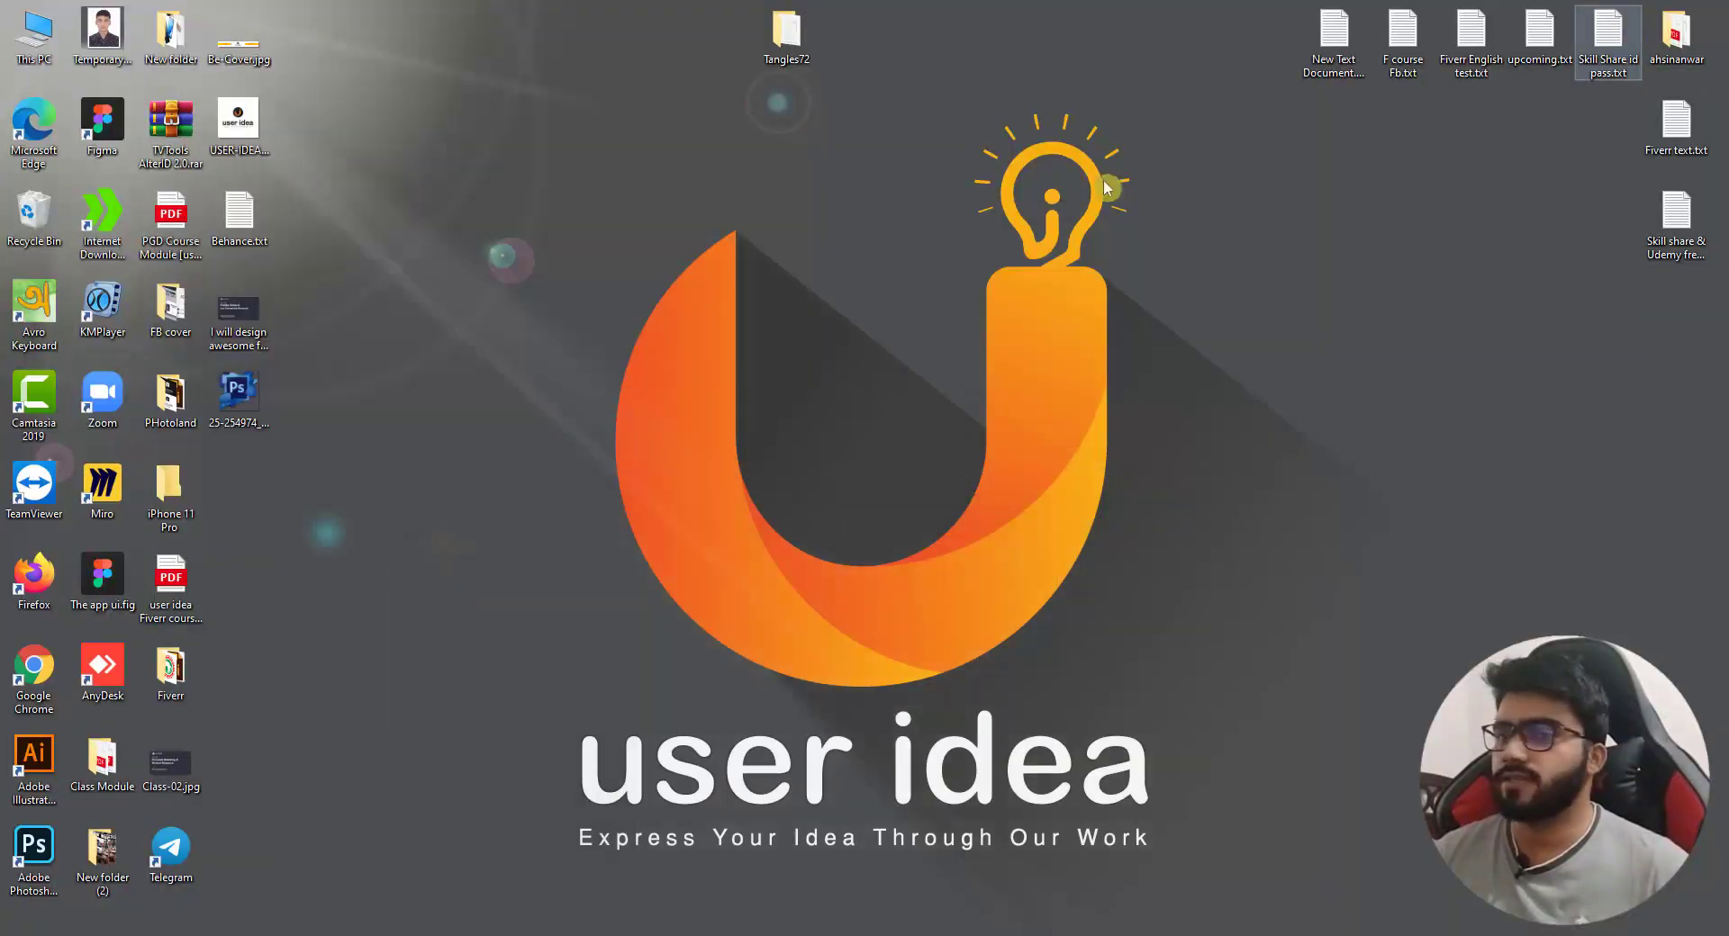
pyautogui.doubleClick(232, 232)
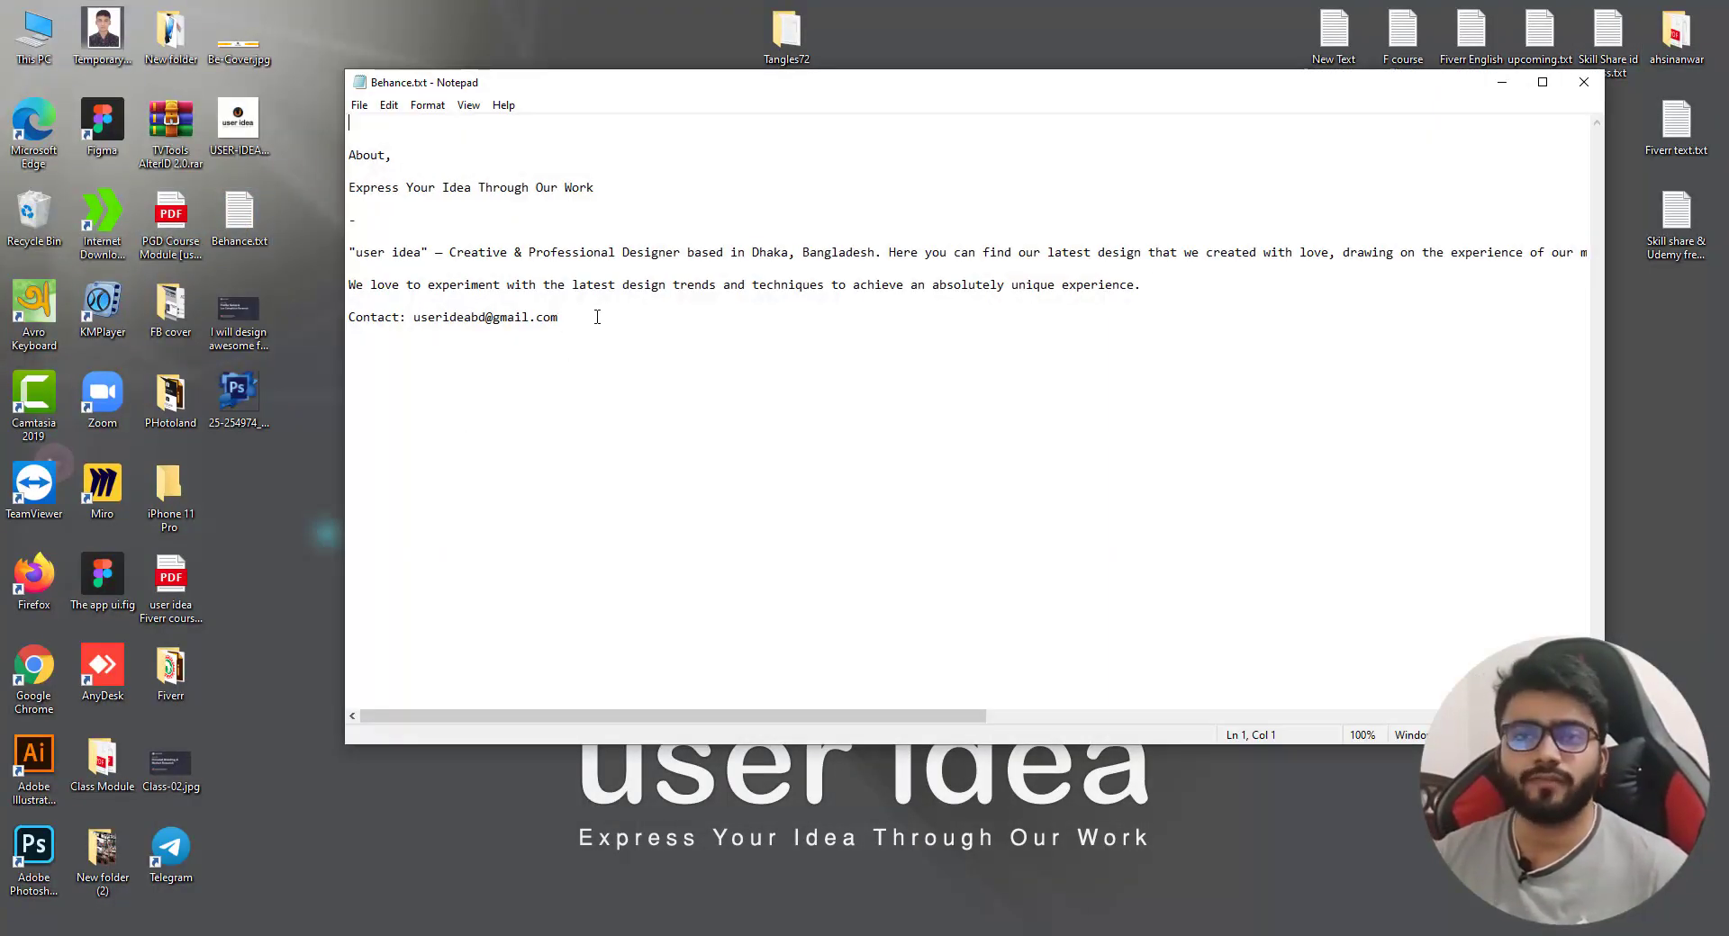
pyautogui.moveTo(563, 317); pyautogui.dragTo(353, 315)
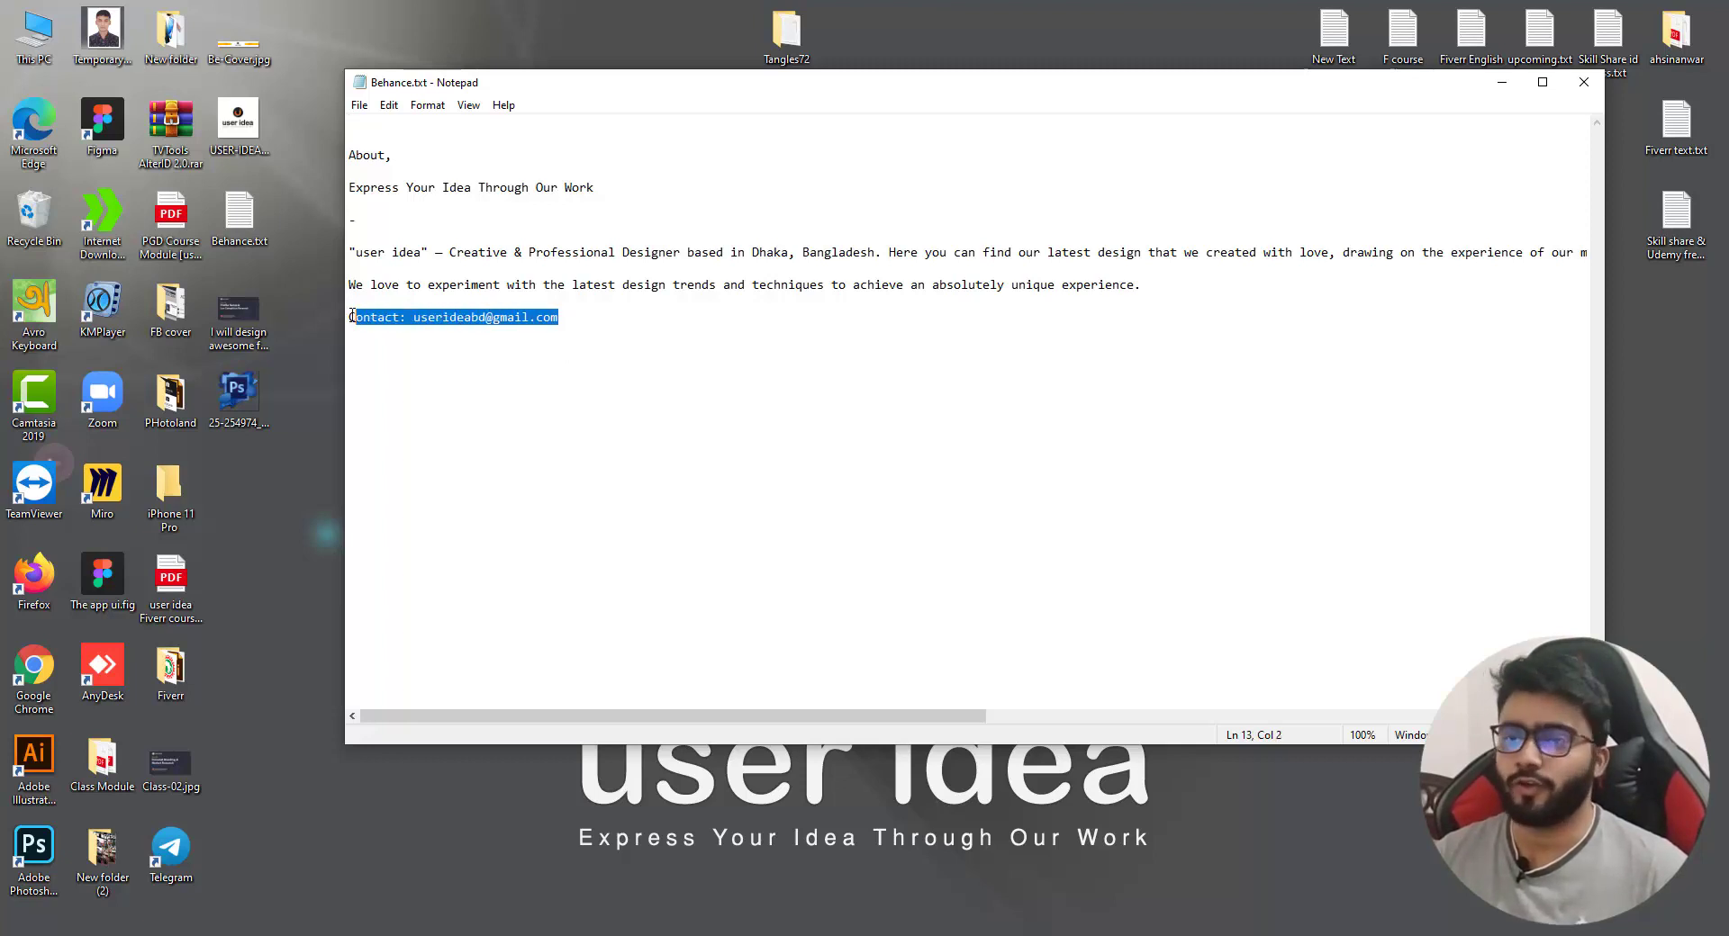
pyautogui.click(1161, 285)
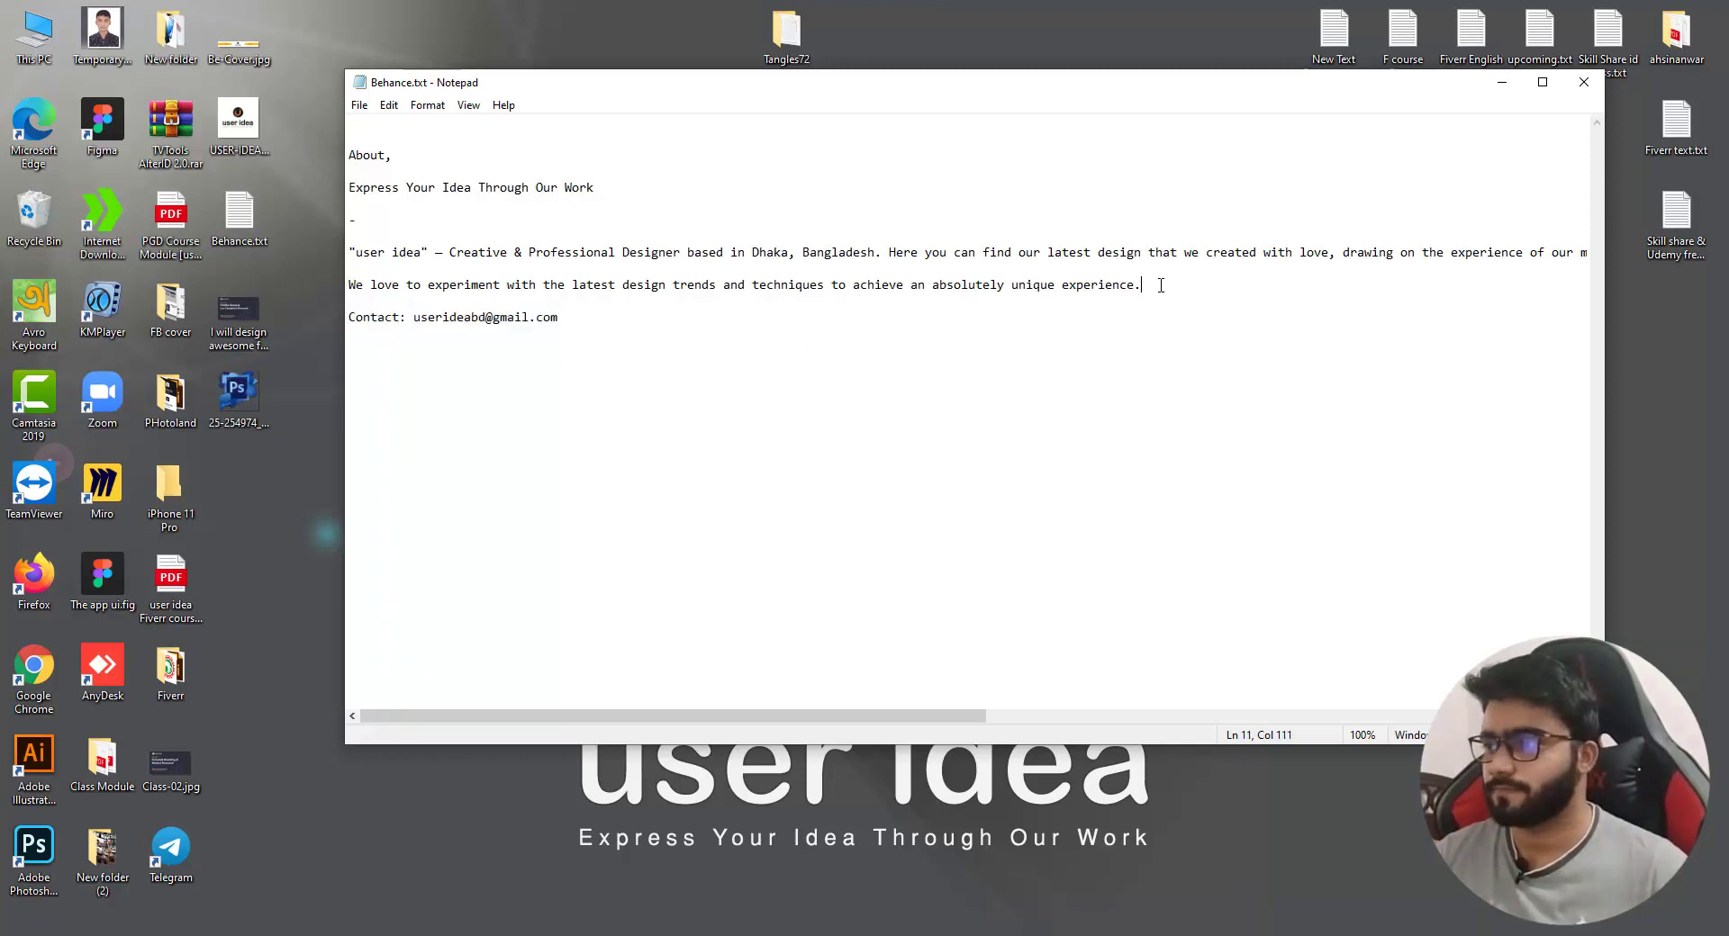
pyautogui.moveTo(1139, 286); pyautogui.dragTo(355, 253)
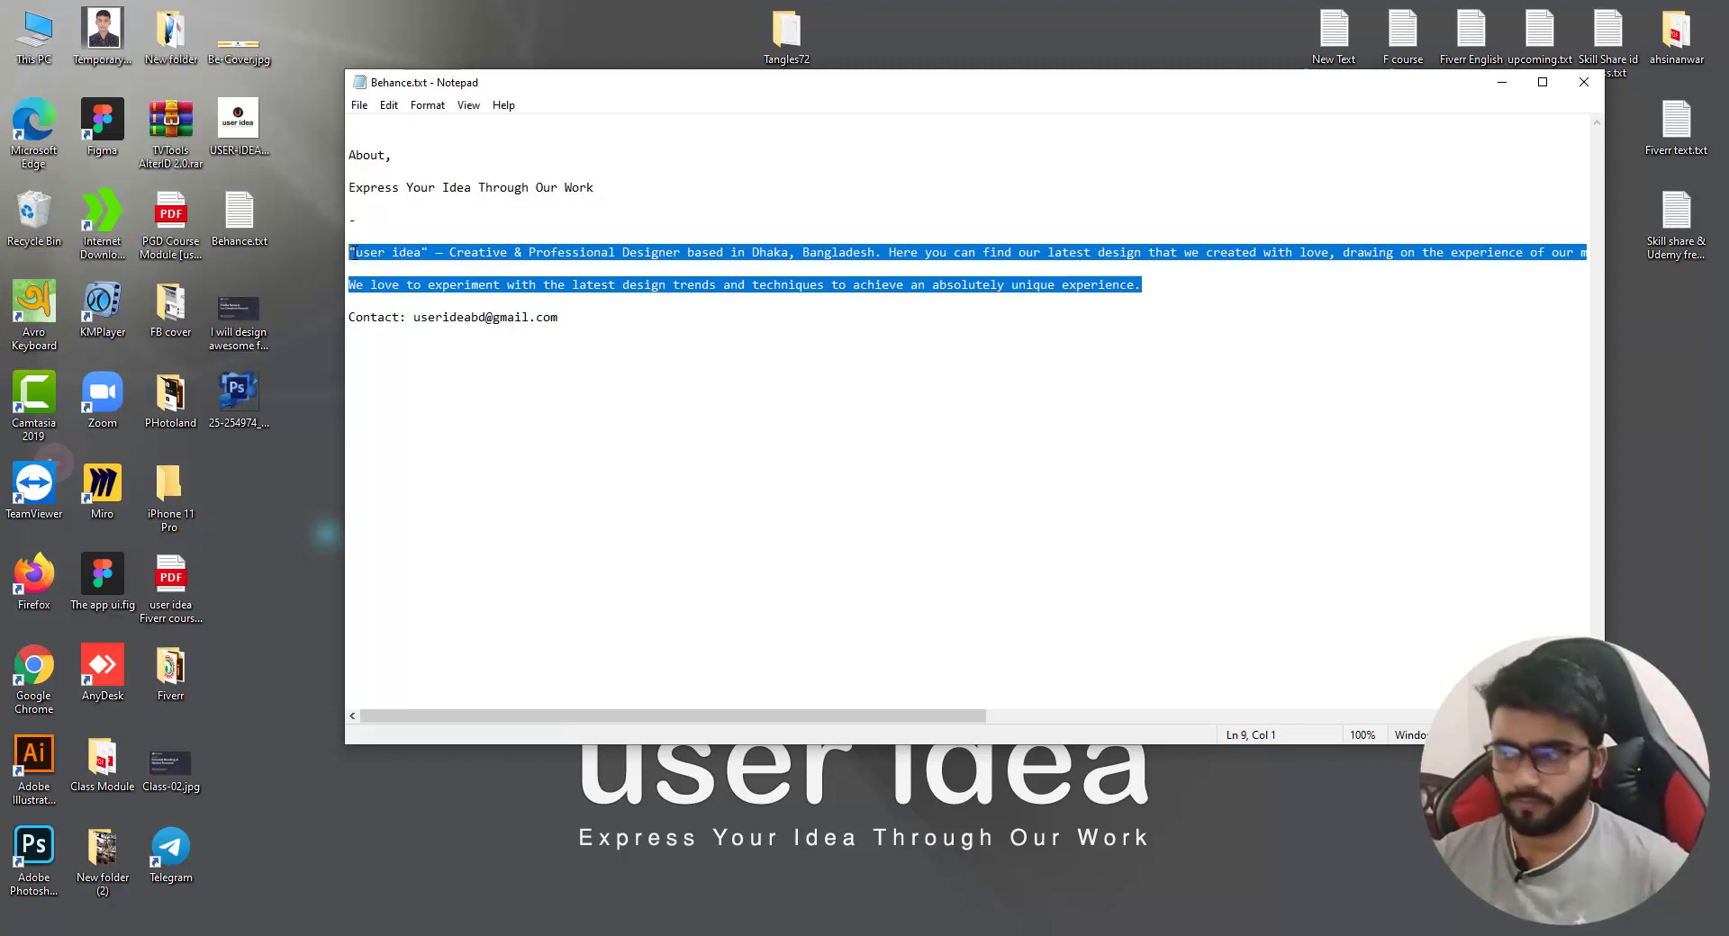
pyautogui.click(1501, 82)
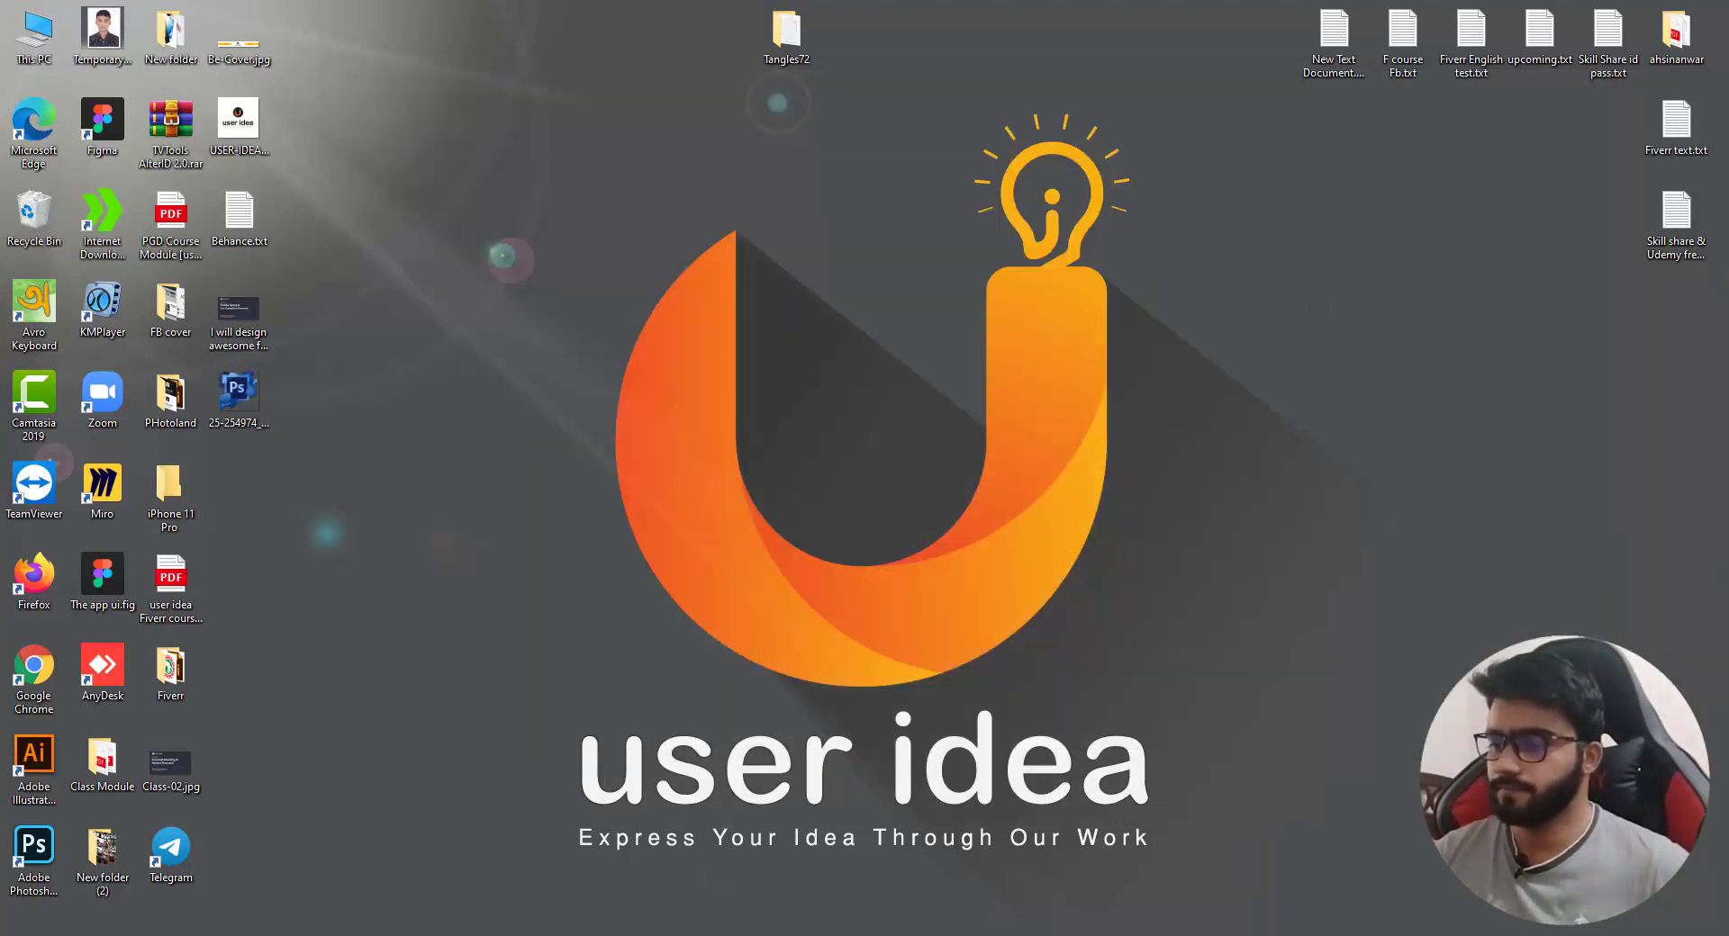
# Switch back to Chrome and paste the copied "user idea" description into the body of the About Me page
pyautogui.click(720, 933)
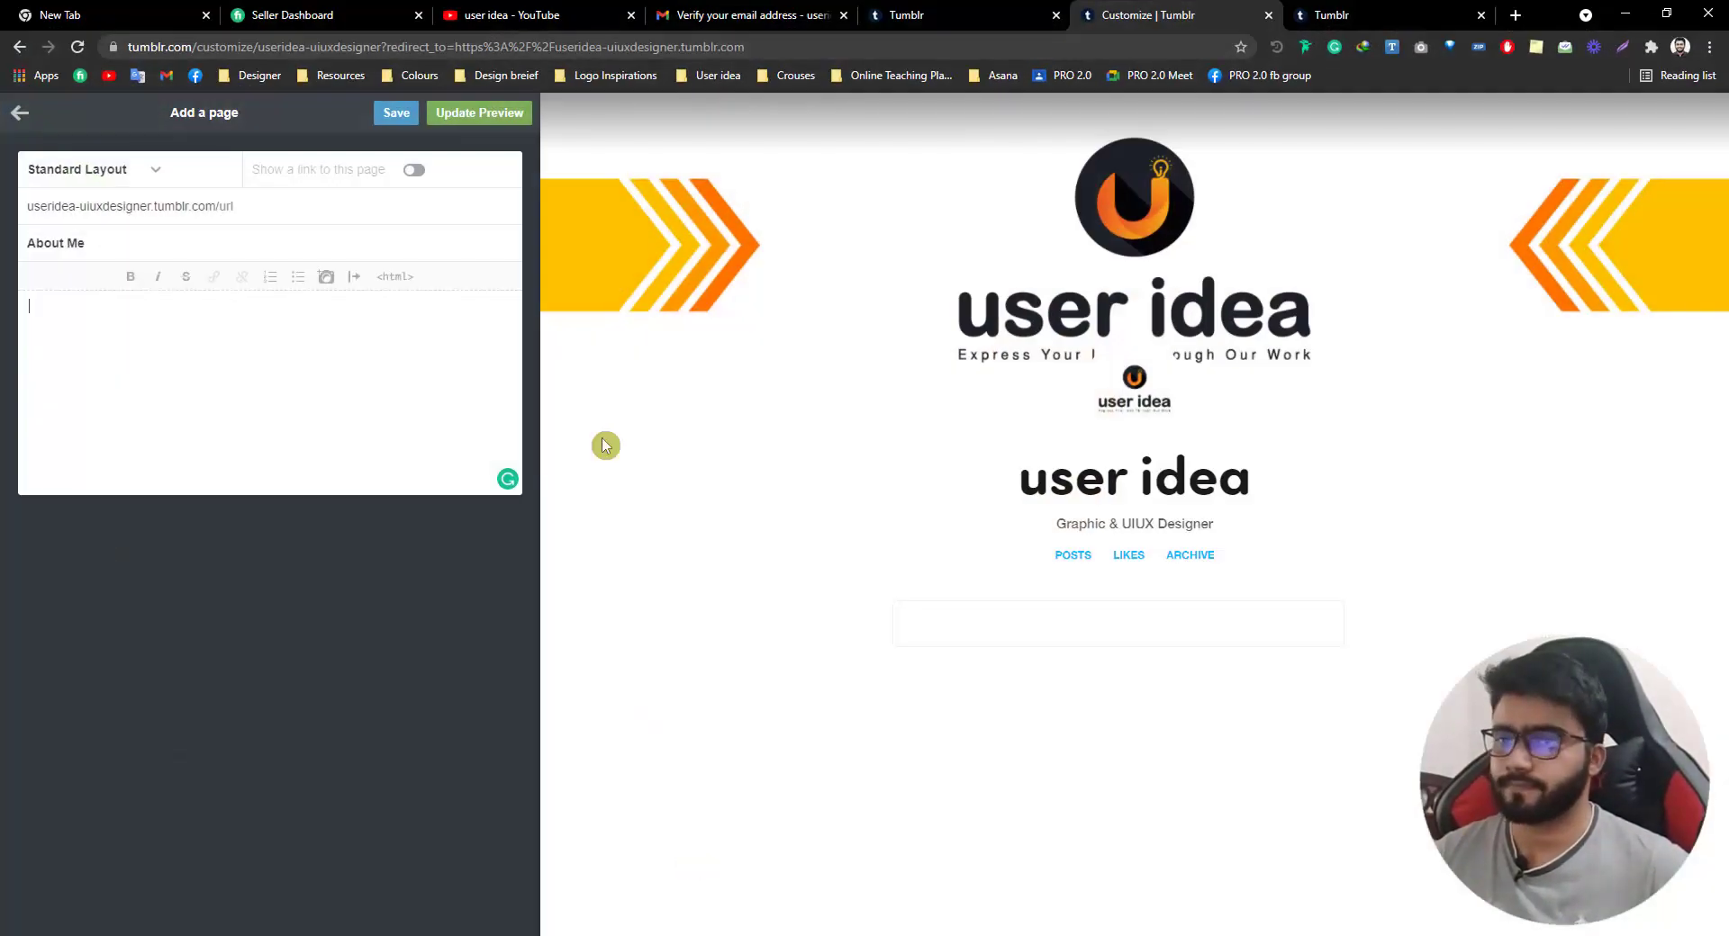
pyautogui.click(89, 330)
pyautogui.write('"user idea" — Creative & Professional Designer based in Dhaka, Bangladesh. Here you can find our latest design that we created with love, drawing on the experience of our members! It doesn\'t matter what we want, all that matters whether you are happy with our work or not. We\'ll be happy to create something that will make you happy.  We love to experiment with the latest design trends and techniques to achieve an absolutely unique experience.')
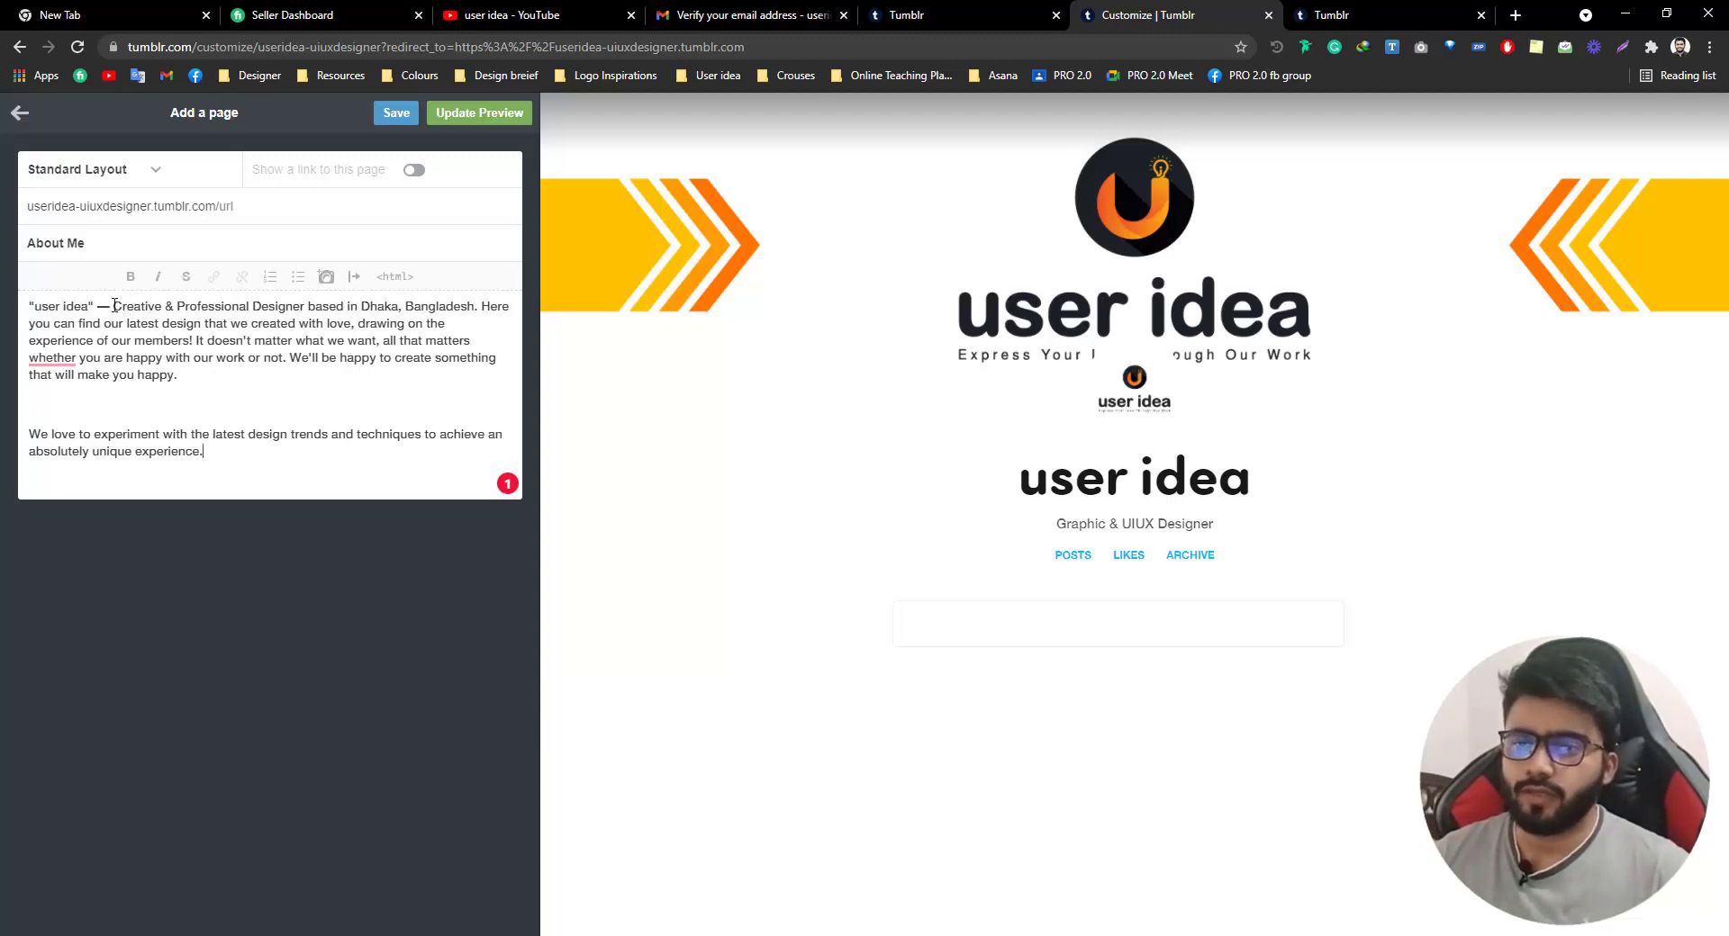
# Bold the words "Creative & Professional Designer" in the first paragraph of the About Me text
pyautogui.moveTo(163, 310); pyautogui.dragTo(295, 313)
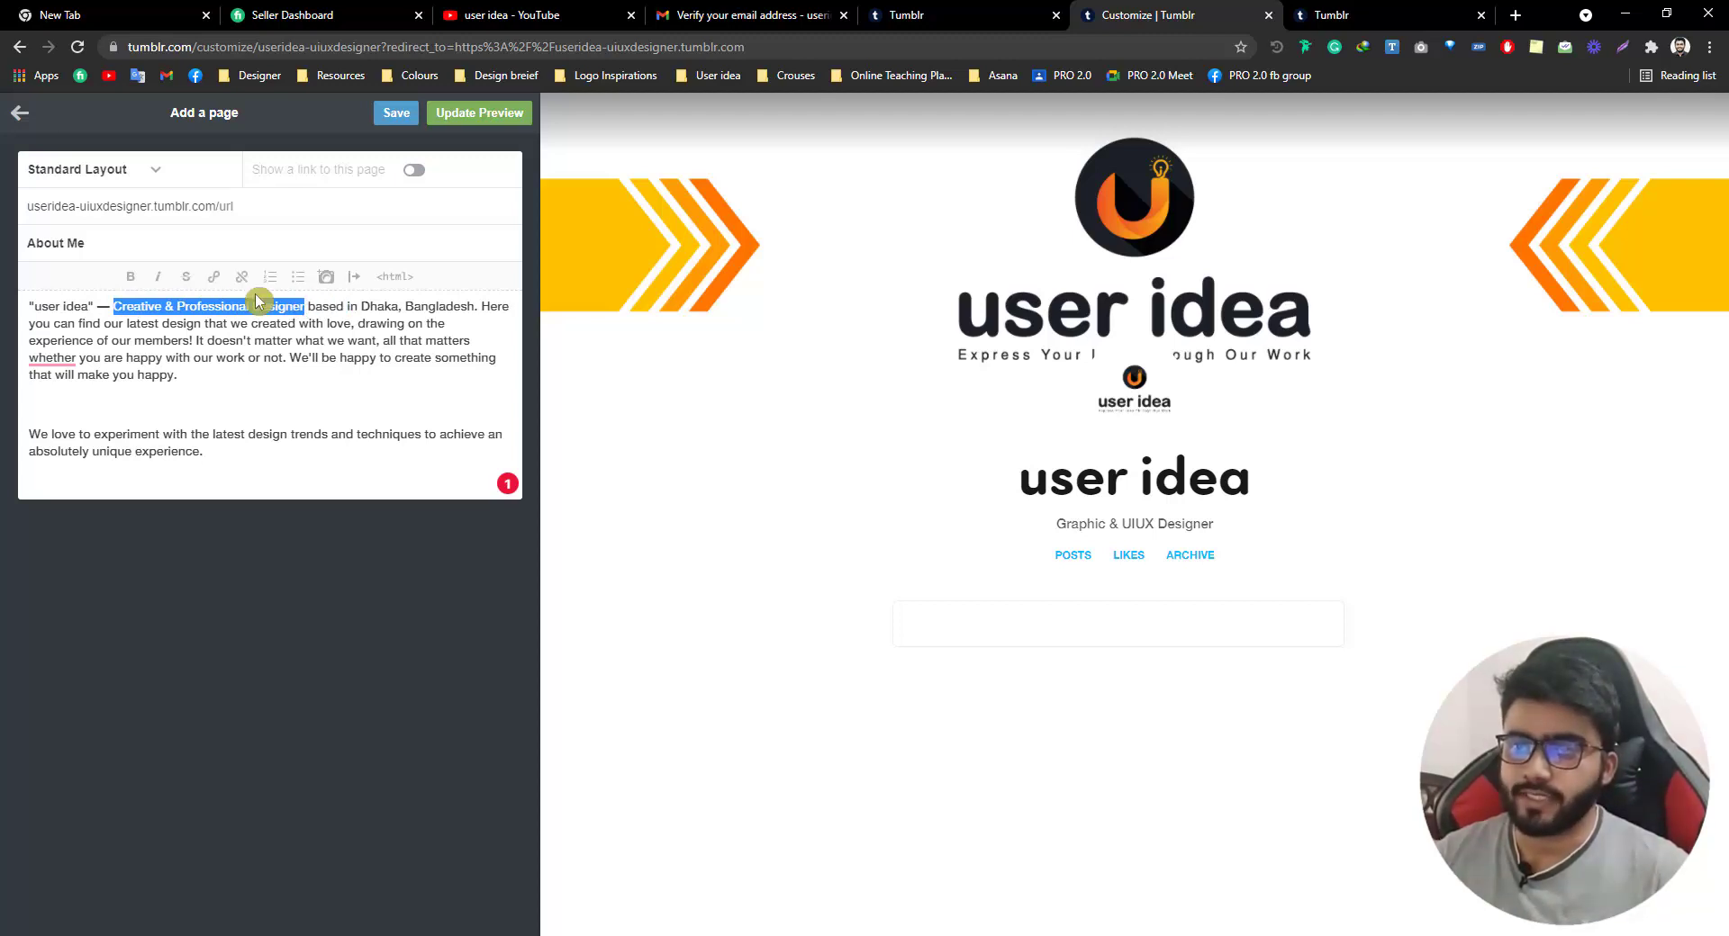
pyautogui.click(131, 277)
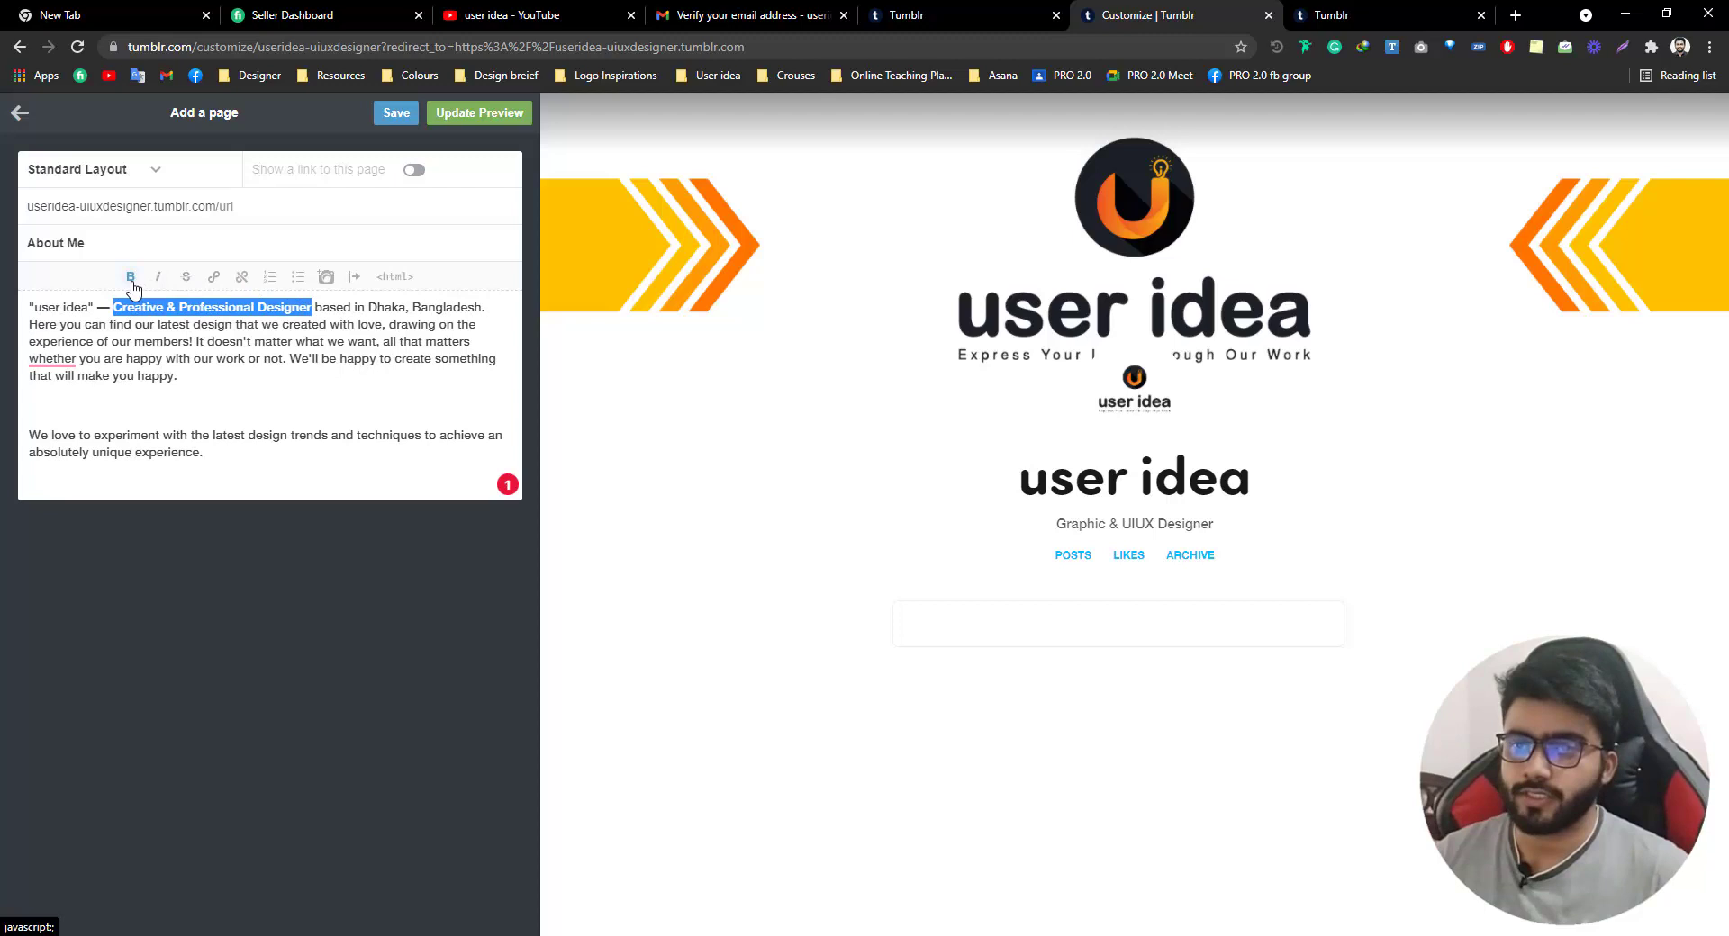
pyautogui.click(215, 342)
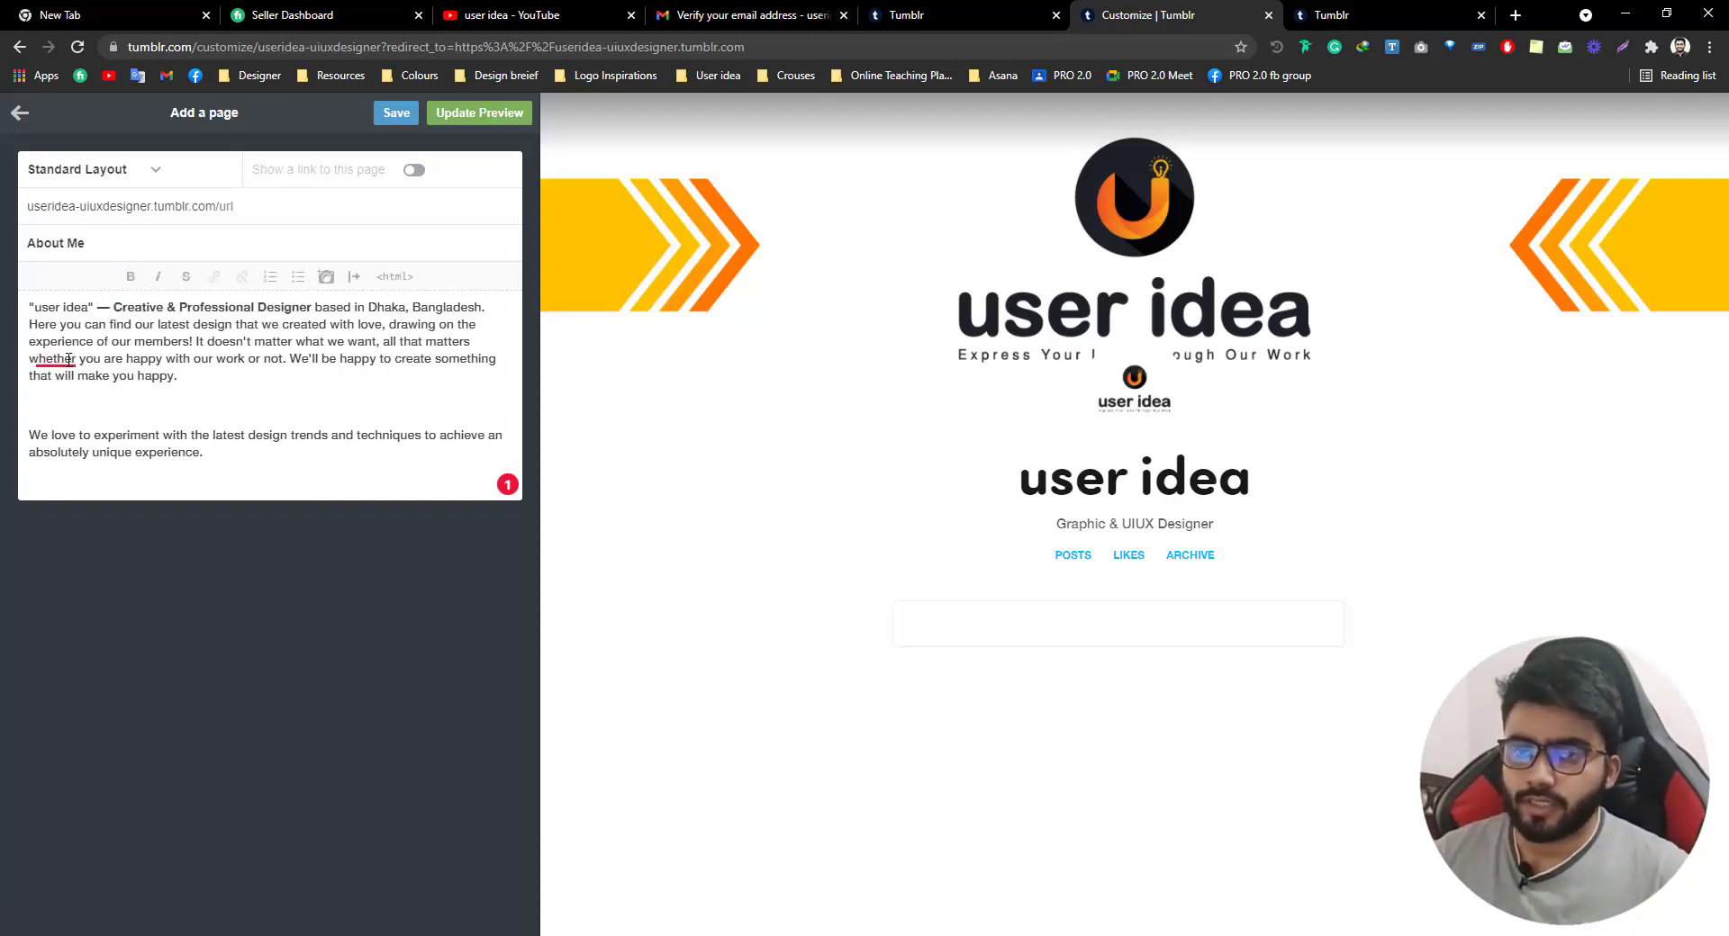
# Insert "is" before "whether" in the first paragraph, and bold the sentence "We'll be happy to create something that will make you happy."
pyautogui.moveTo(69, 359)
pyautogui.click(81, 408)
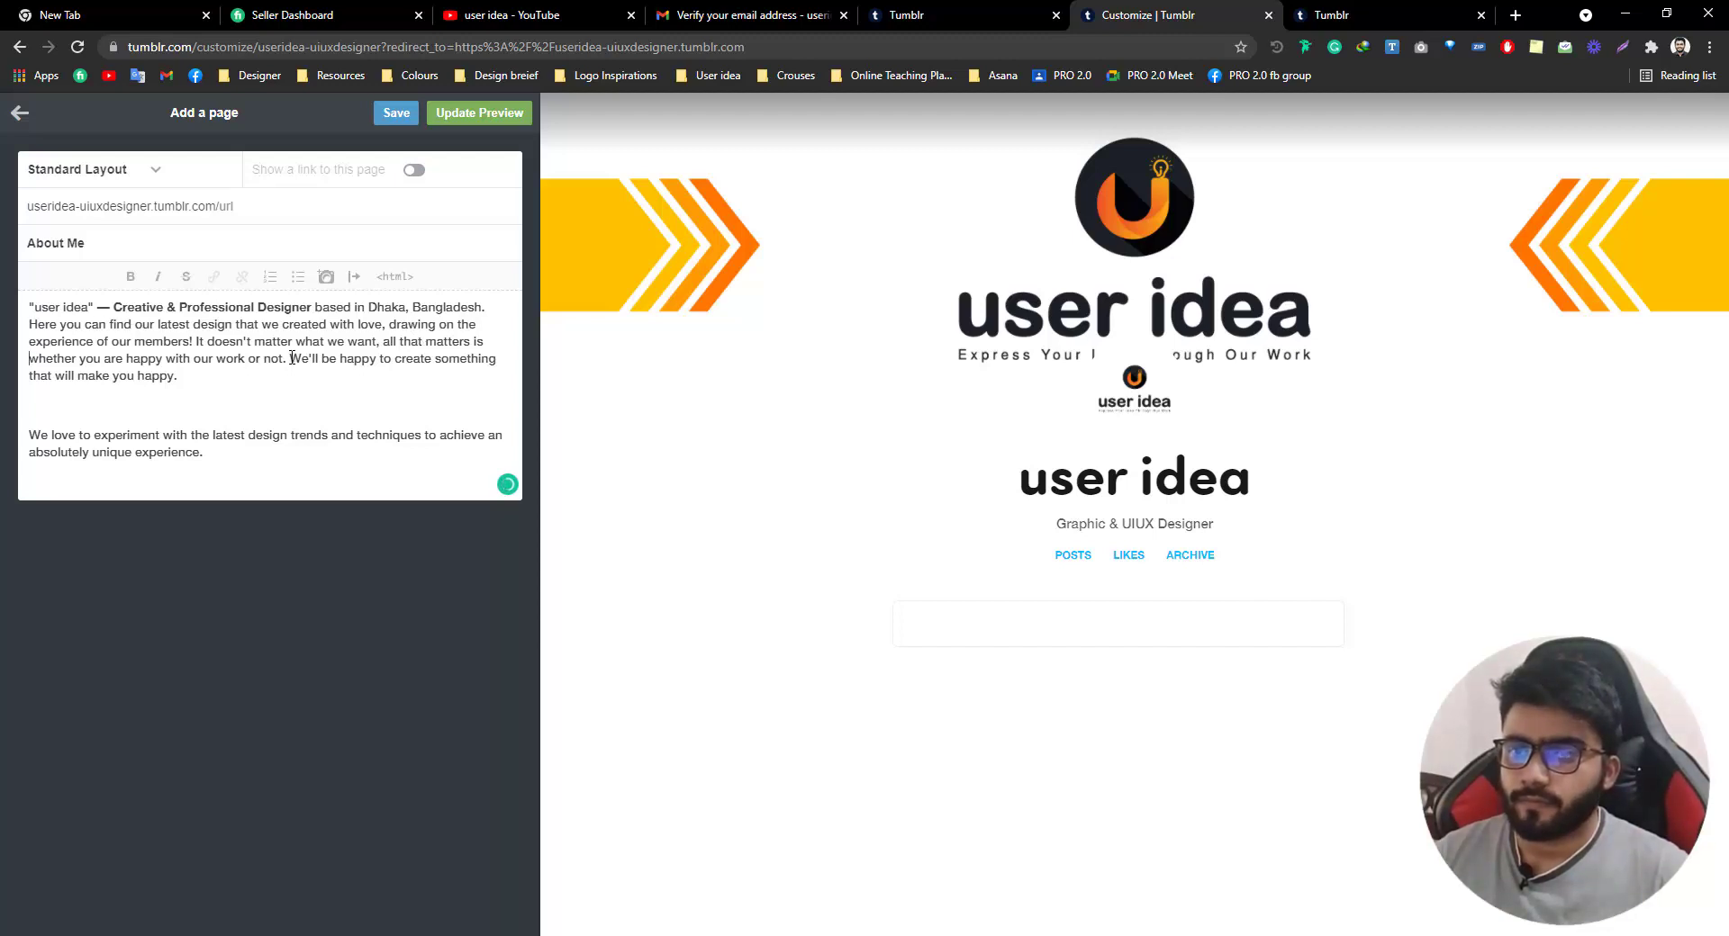
pyautogui.keyDown('shift'); pyautogui.click(307, 386); pyautogui.keyUp('shift')
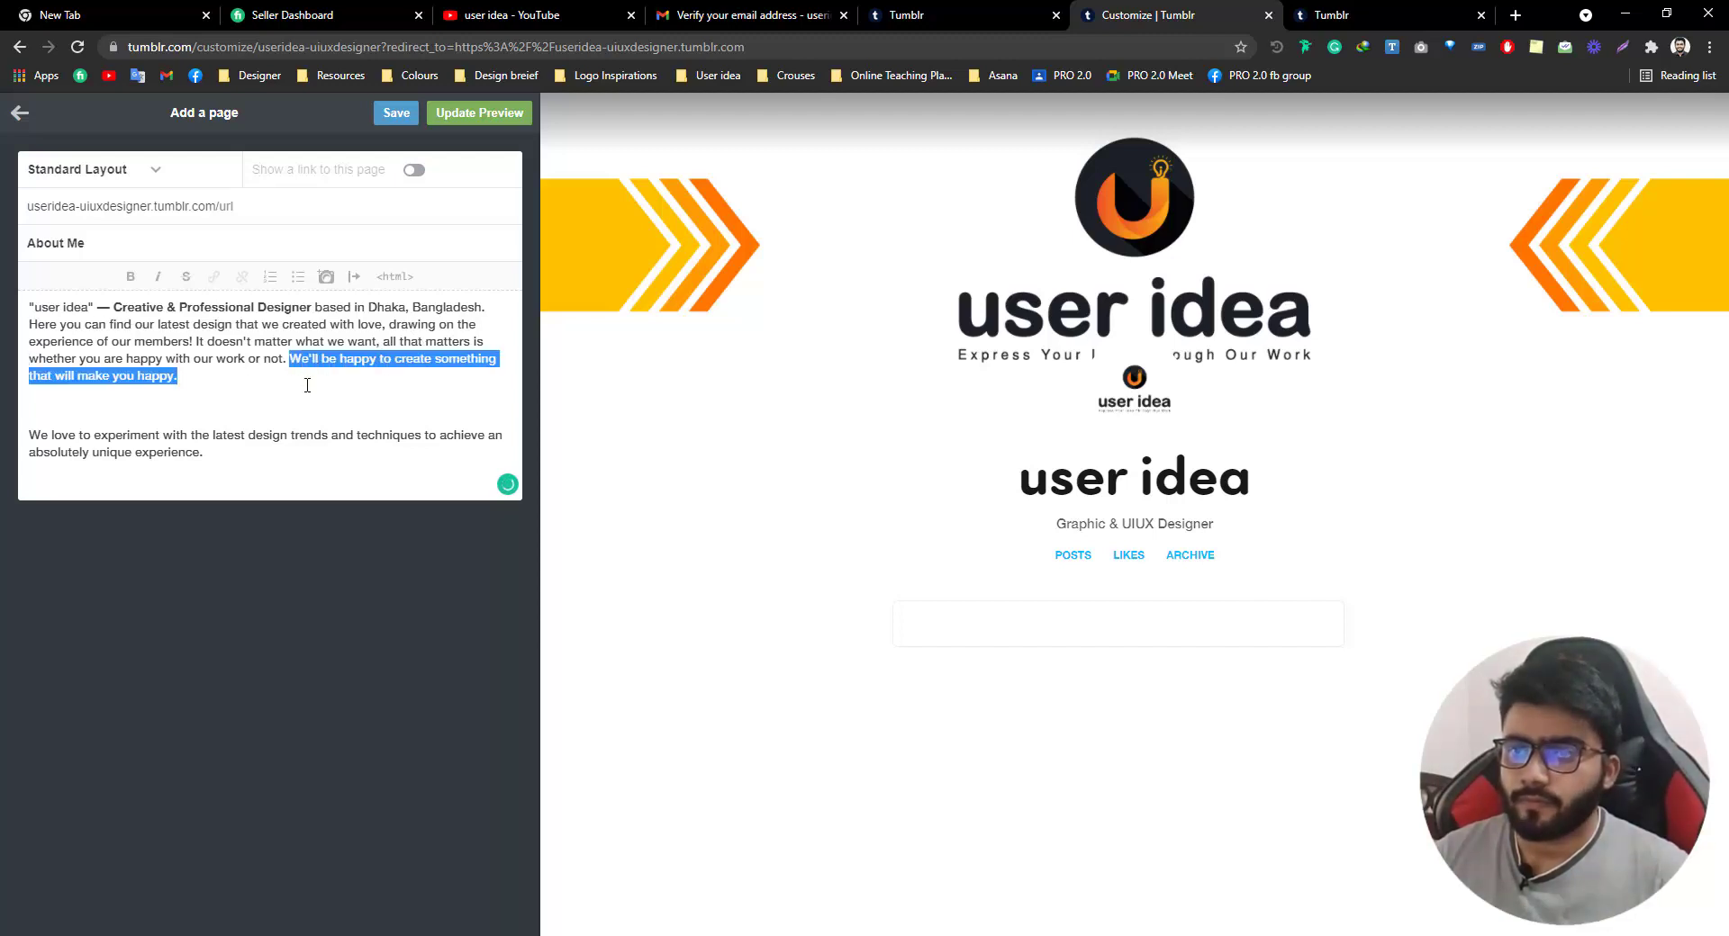
pyautogui.click(131, 279)
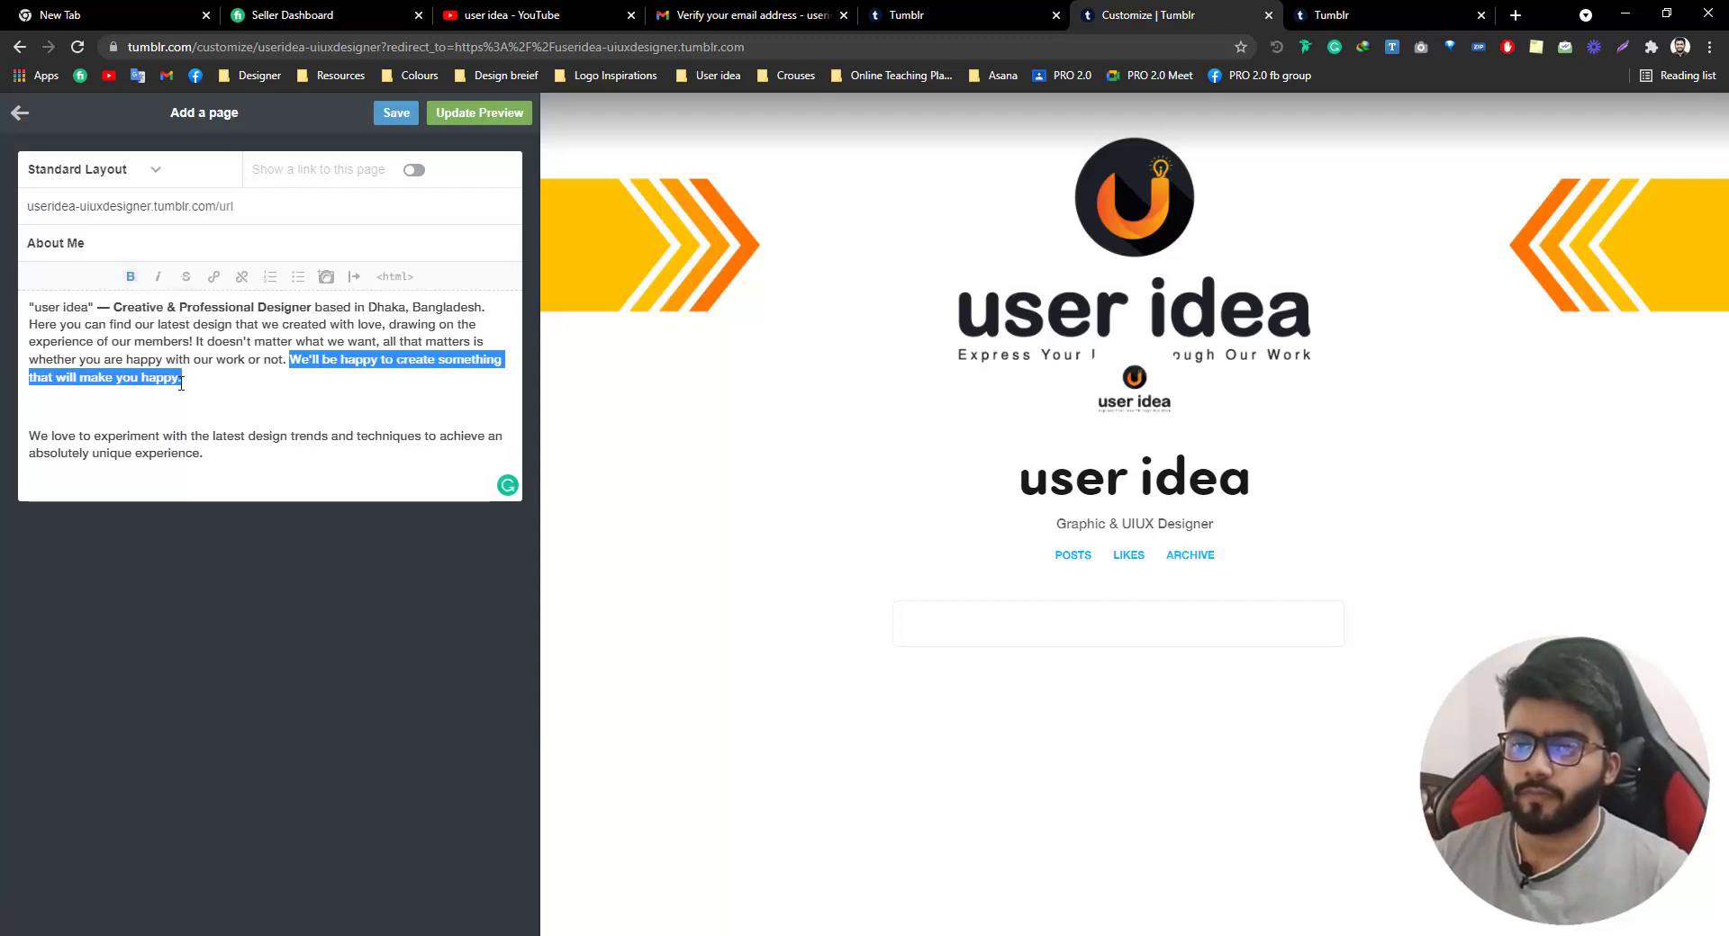
# Remove the bold formatting from the sentence "We'll be happy to create something that will make you happy."
pyautogui.click(181, 384)
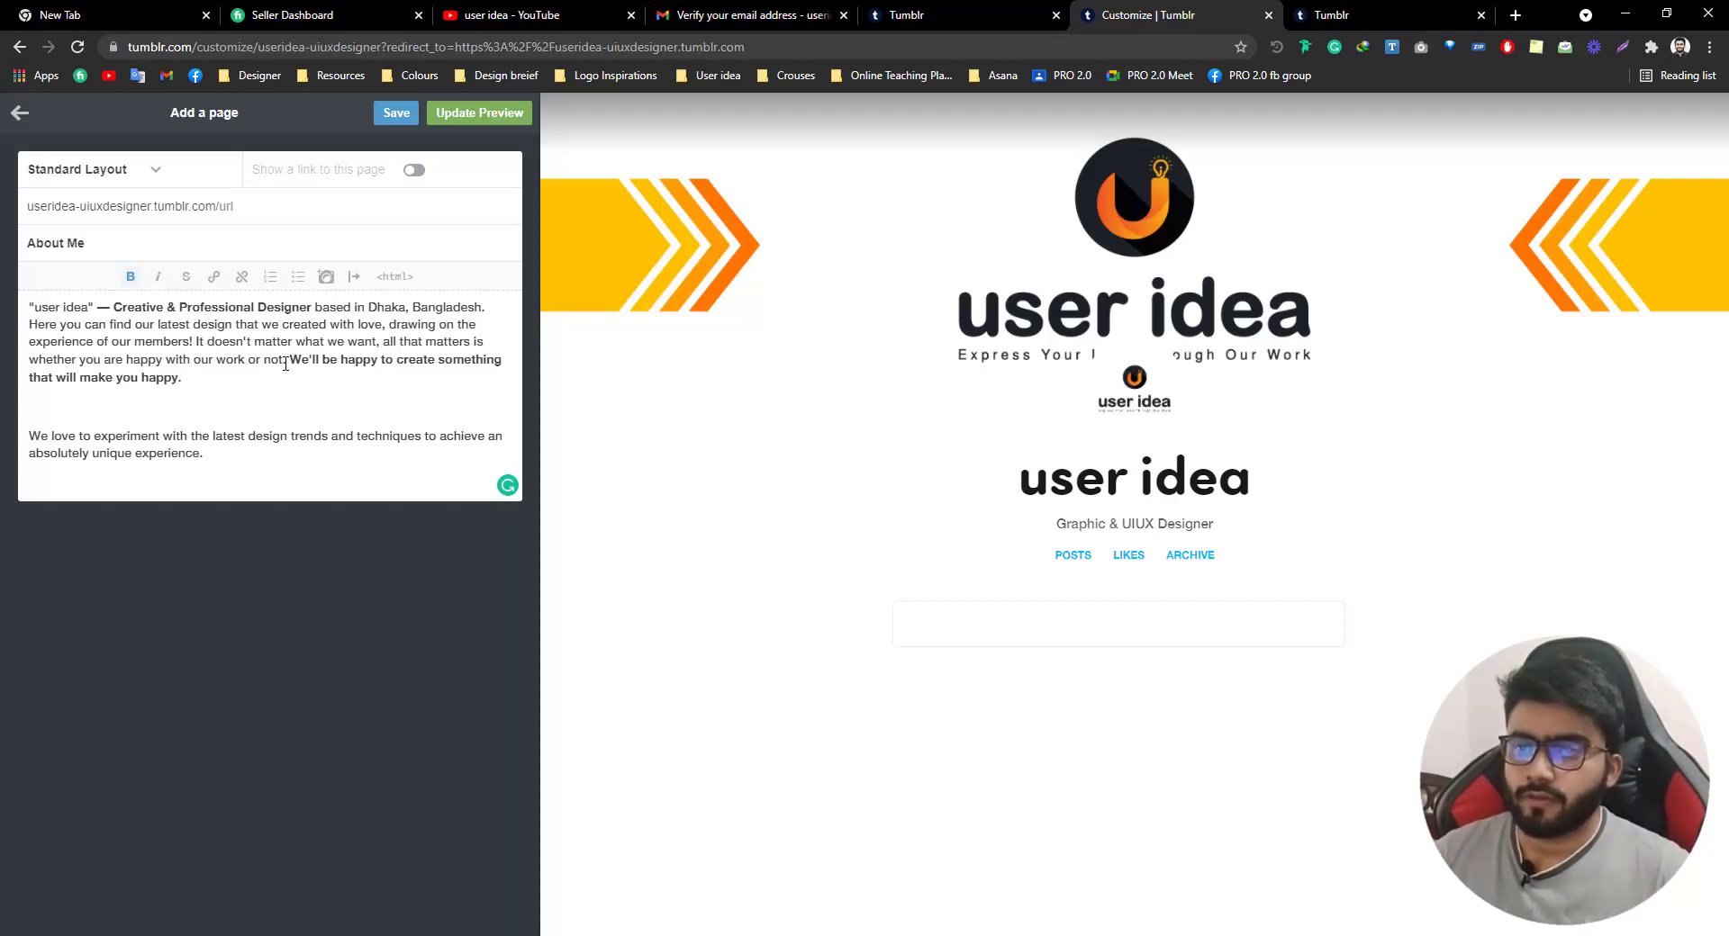
pyautogui.moveTo(297, 360); pyautogui.dragTo(313, 385)
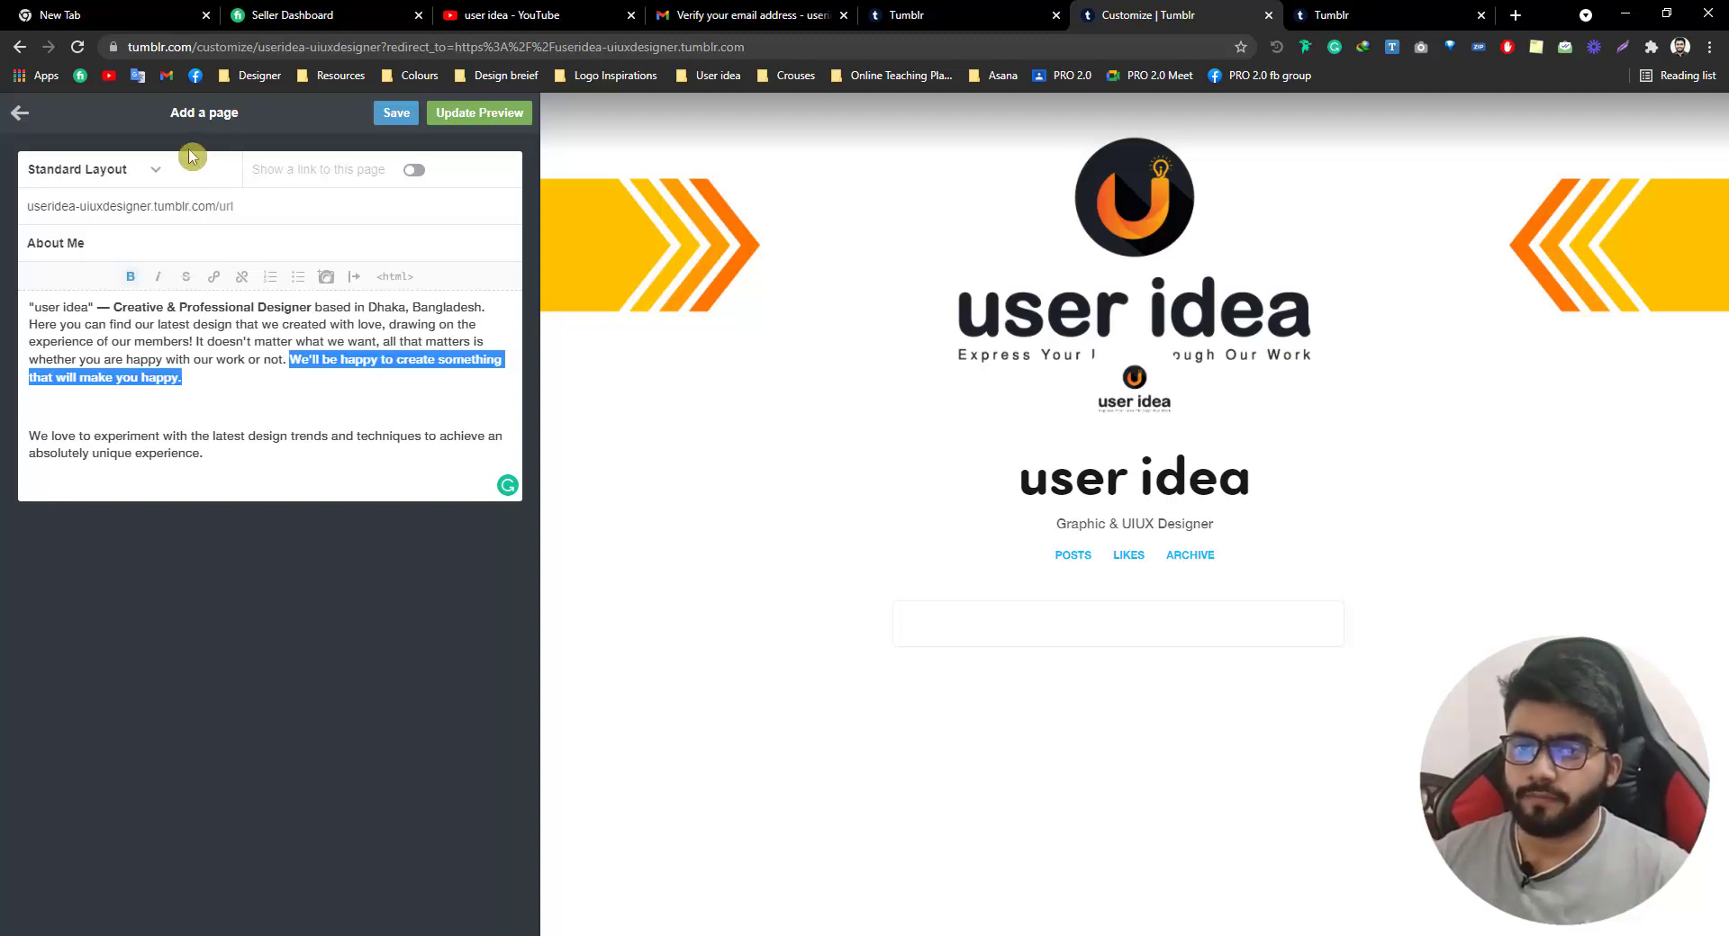
pyautogui.click(131, 277)
pyautogui.click(307, 436)
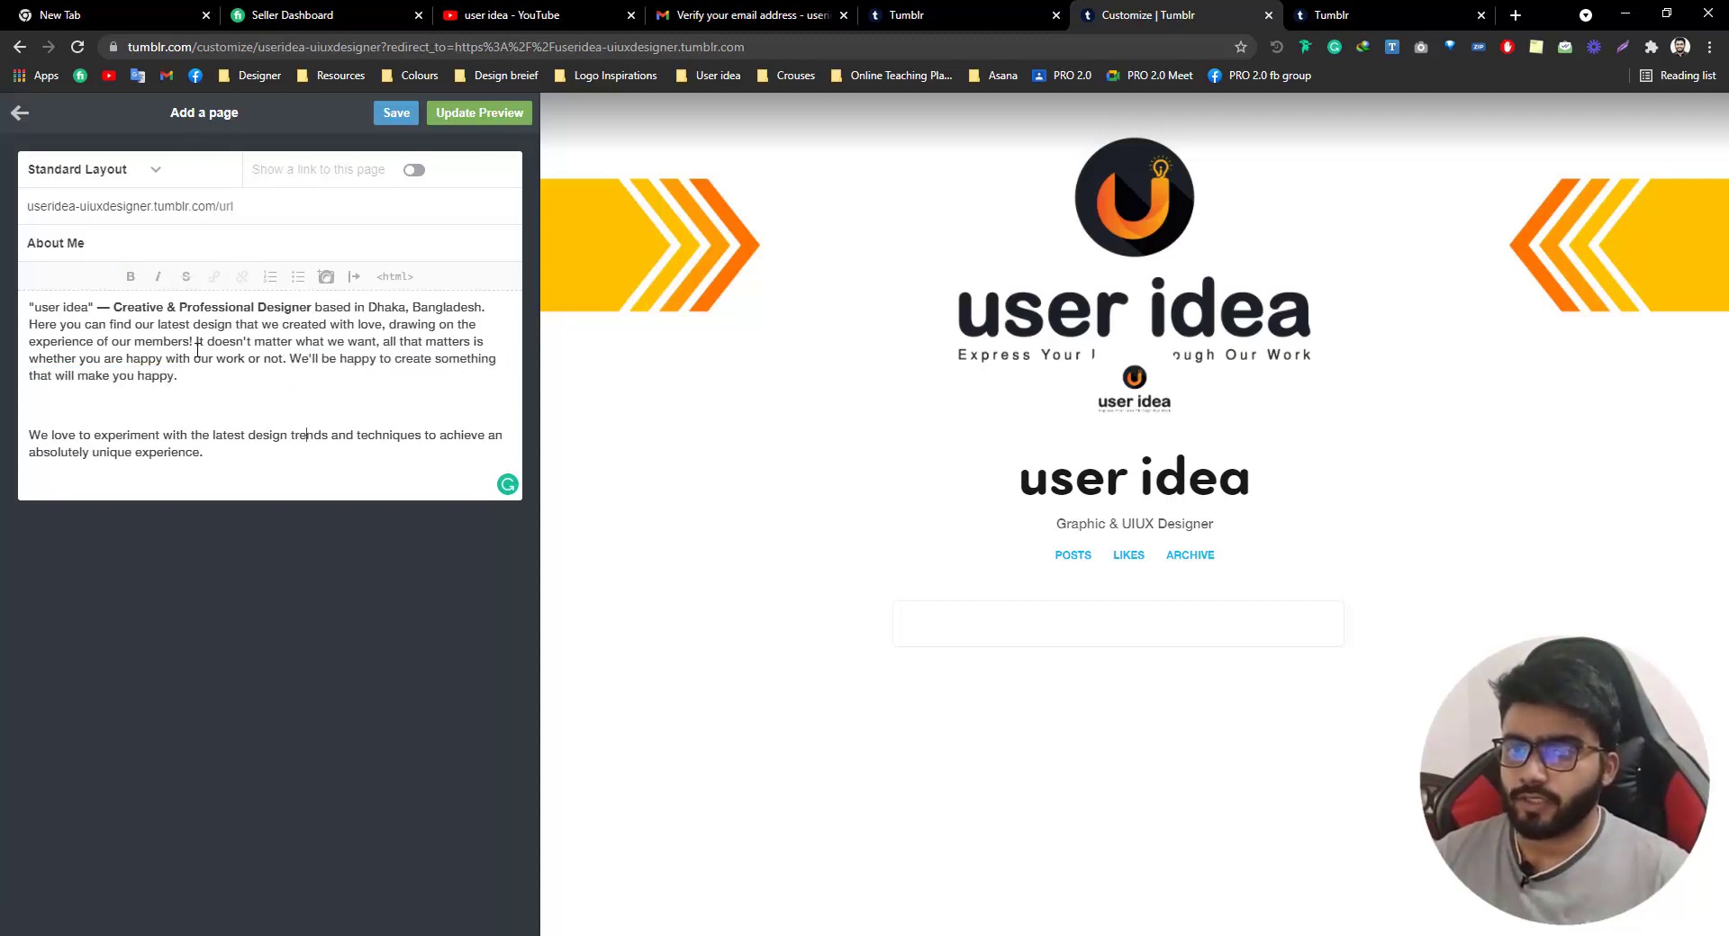
# Bold the sentence "It doesn't matter what we want, all that matters is whether you are happy with our work or not."
pyautogui.moveTo(197, 341); pyautogui.dragTo(286, 362)
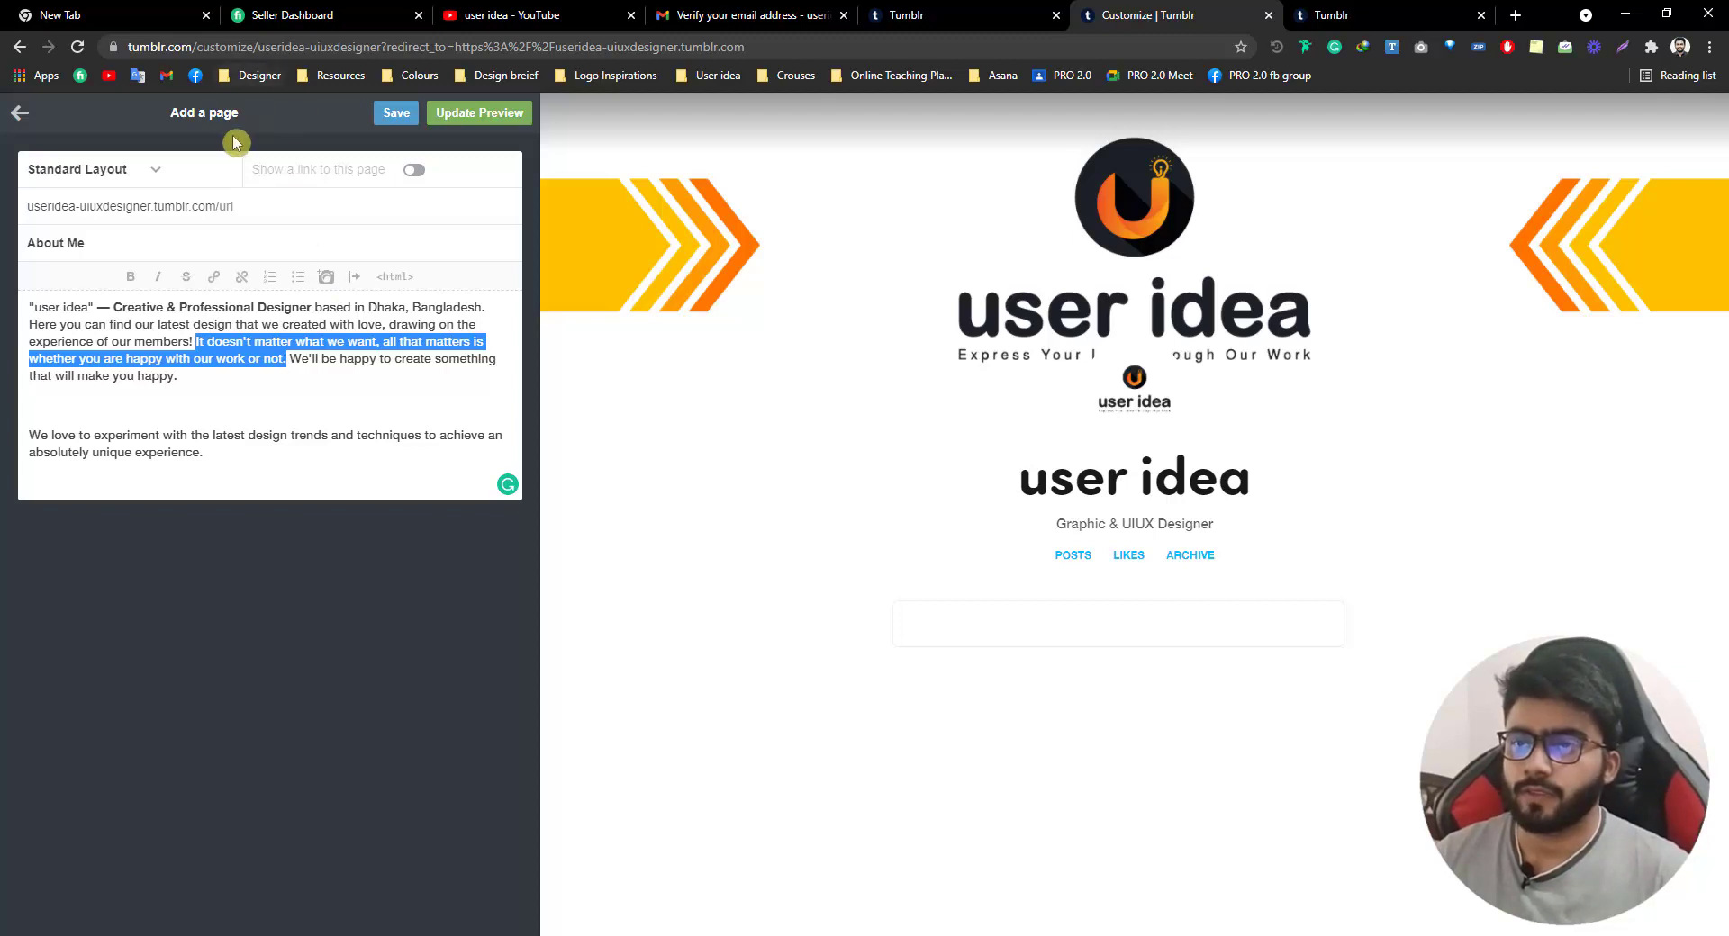
pyautogui.click(131, 277)
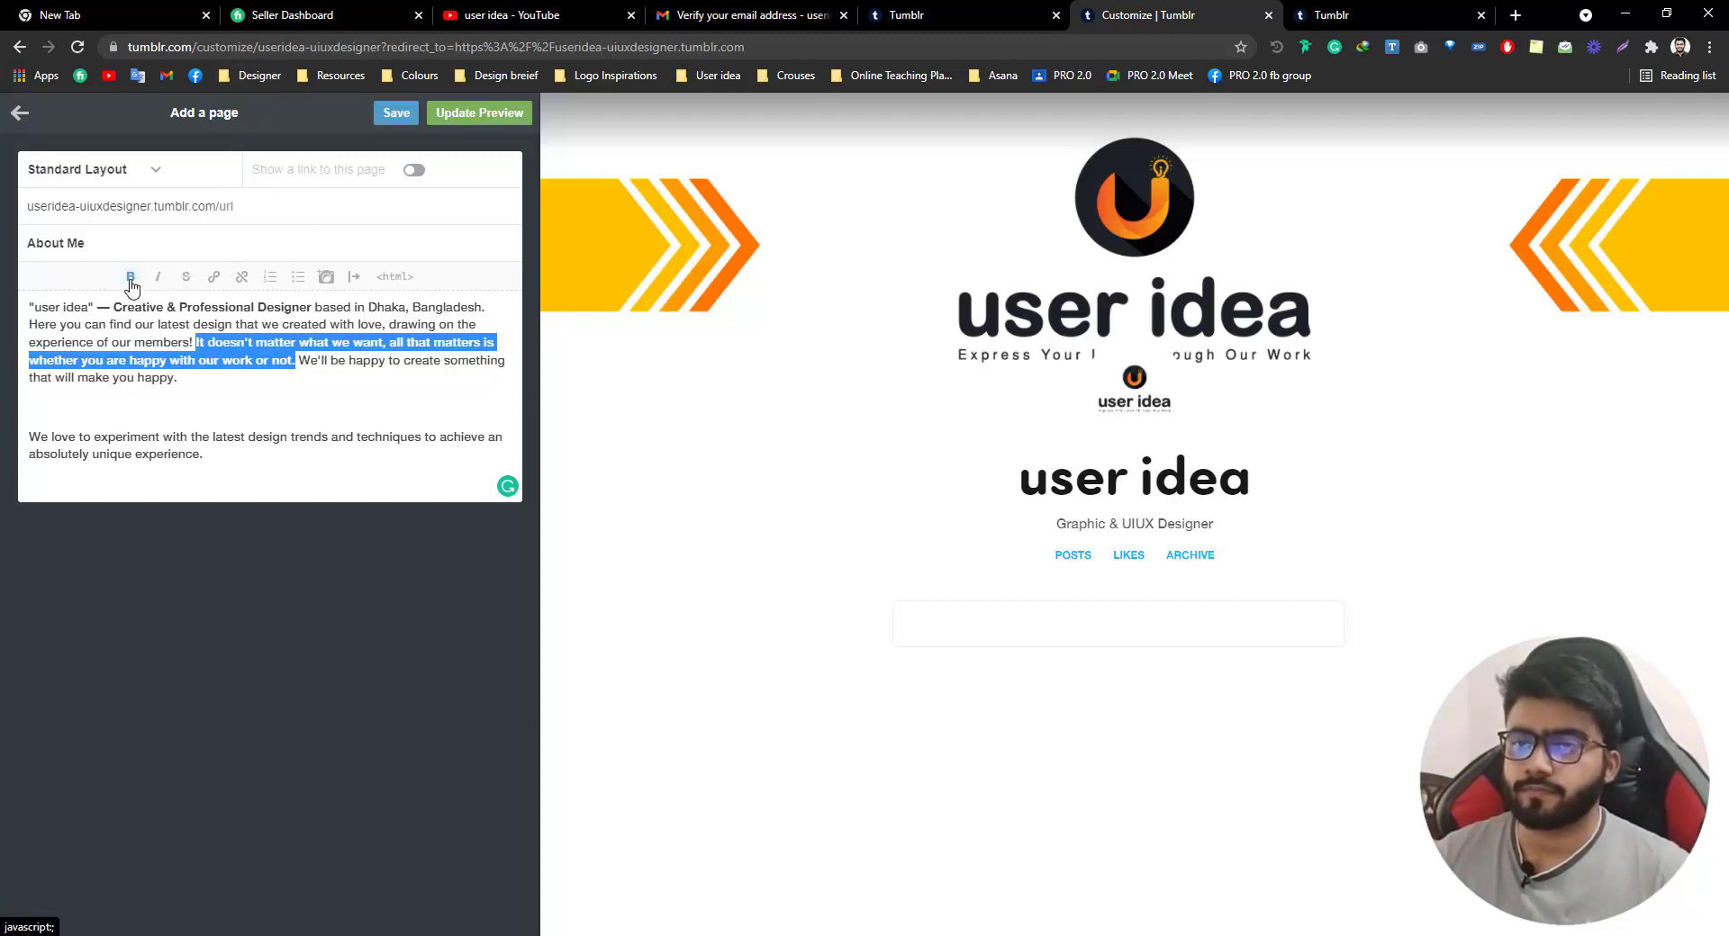
pyautogui.click(188, 384)
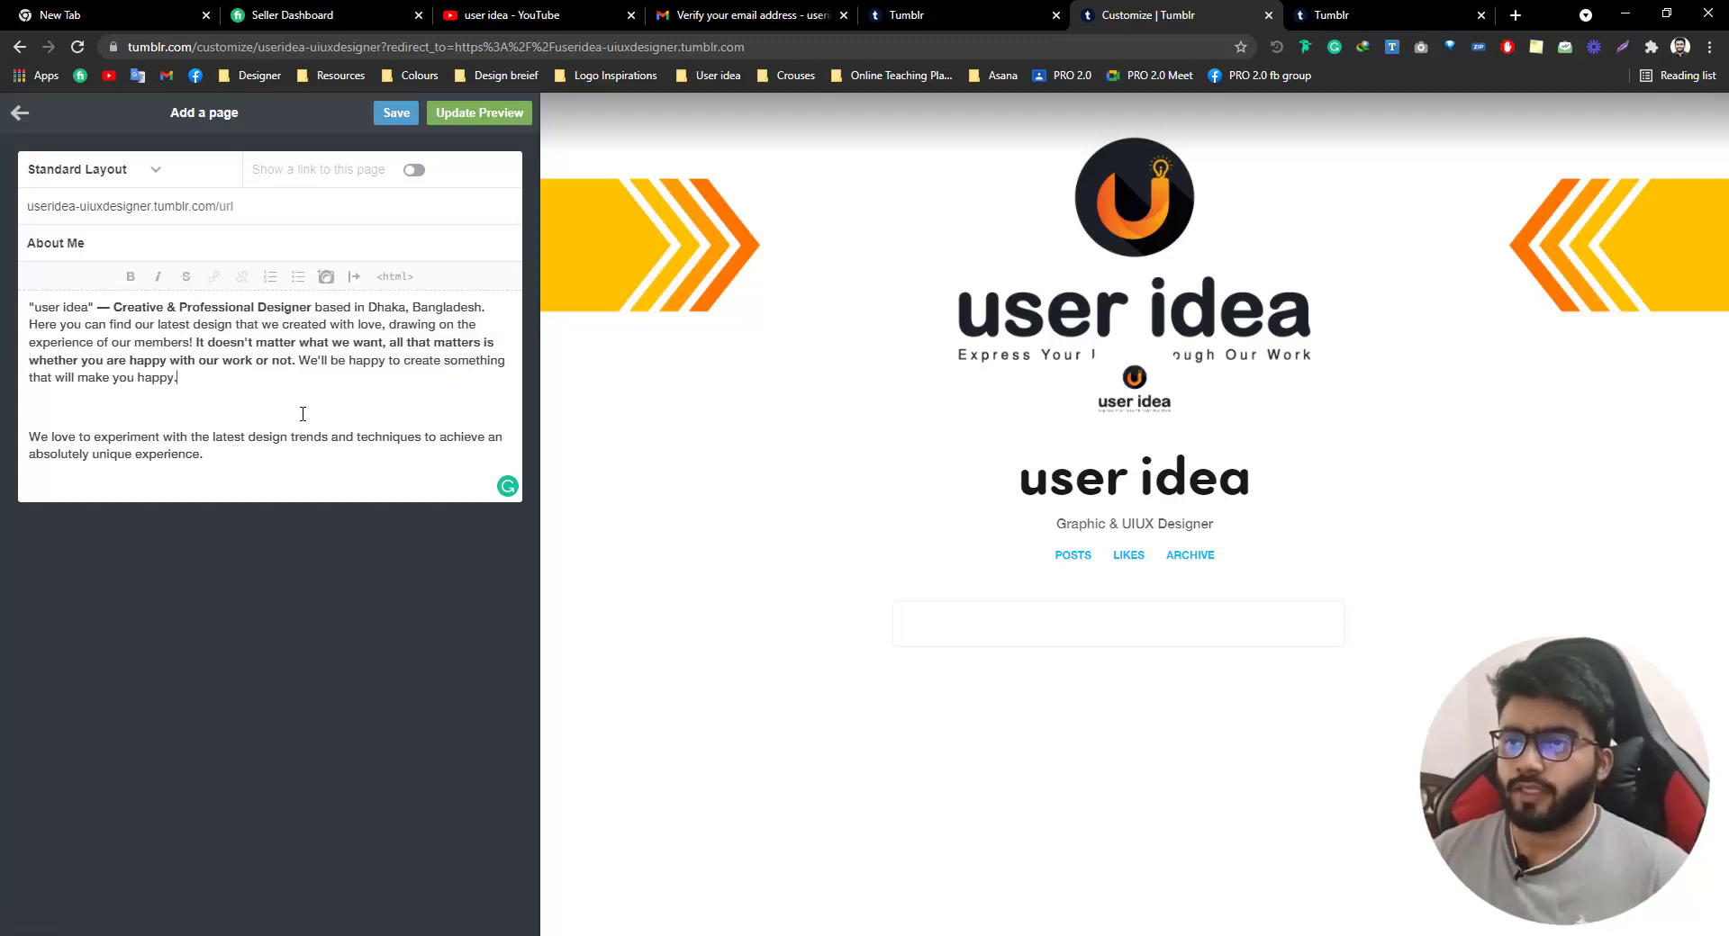
# Set the About Me page's URL ending to "aboutme", save the page and update its preview
pyautogui.click(397, 113)
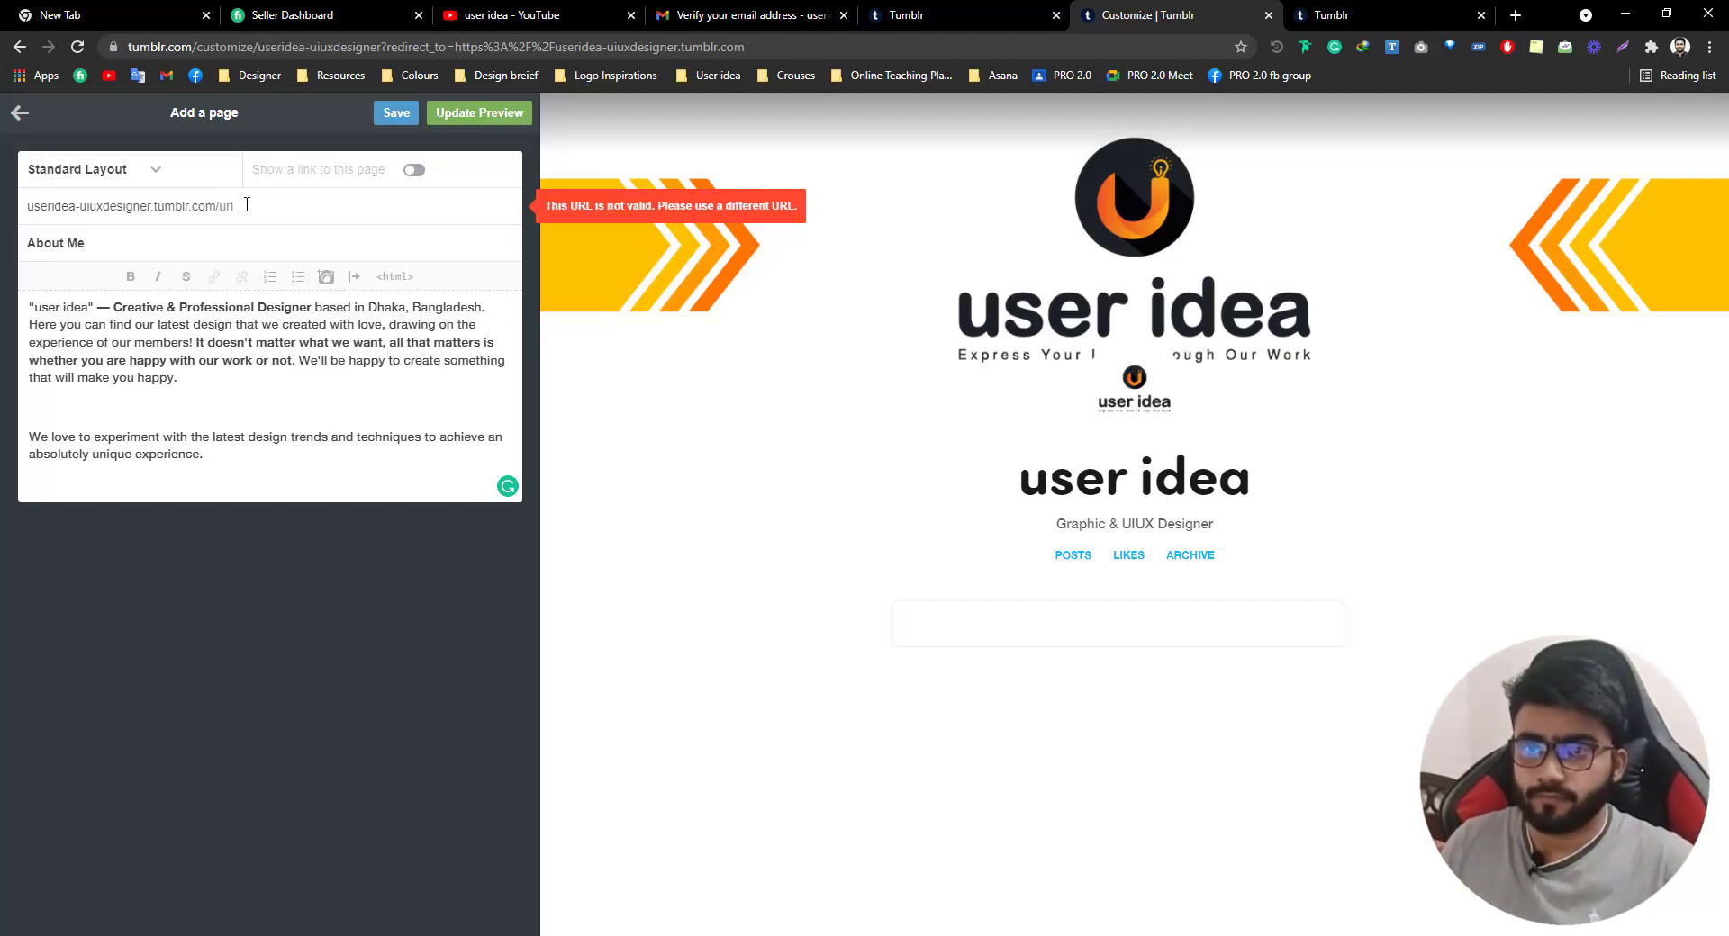
pyautogui.write('aboutme')
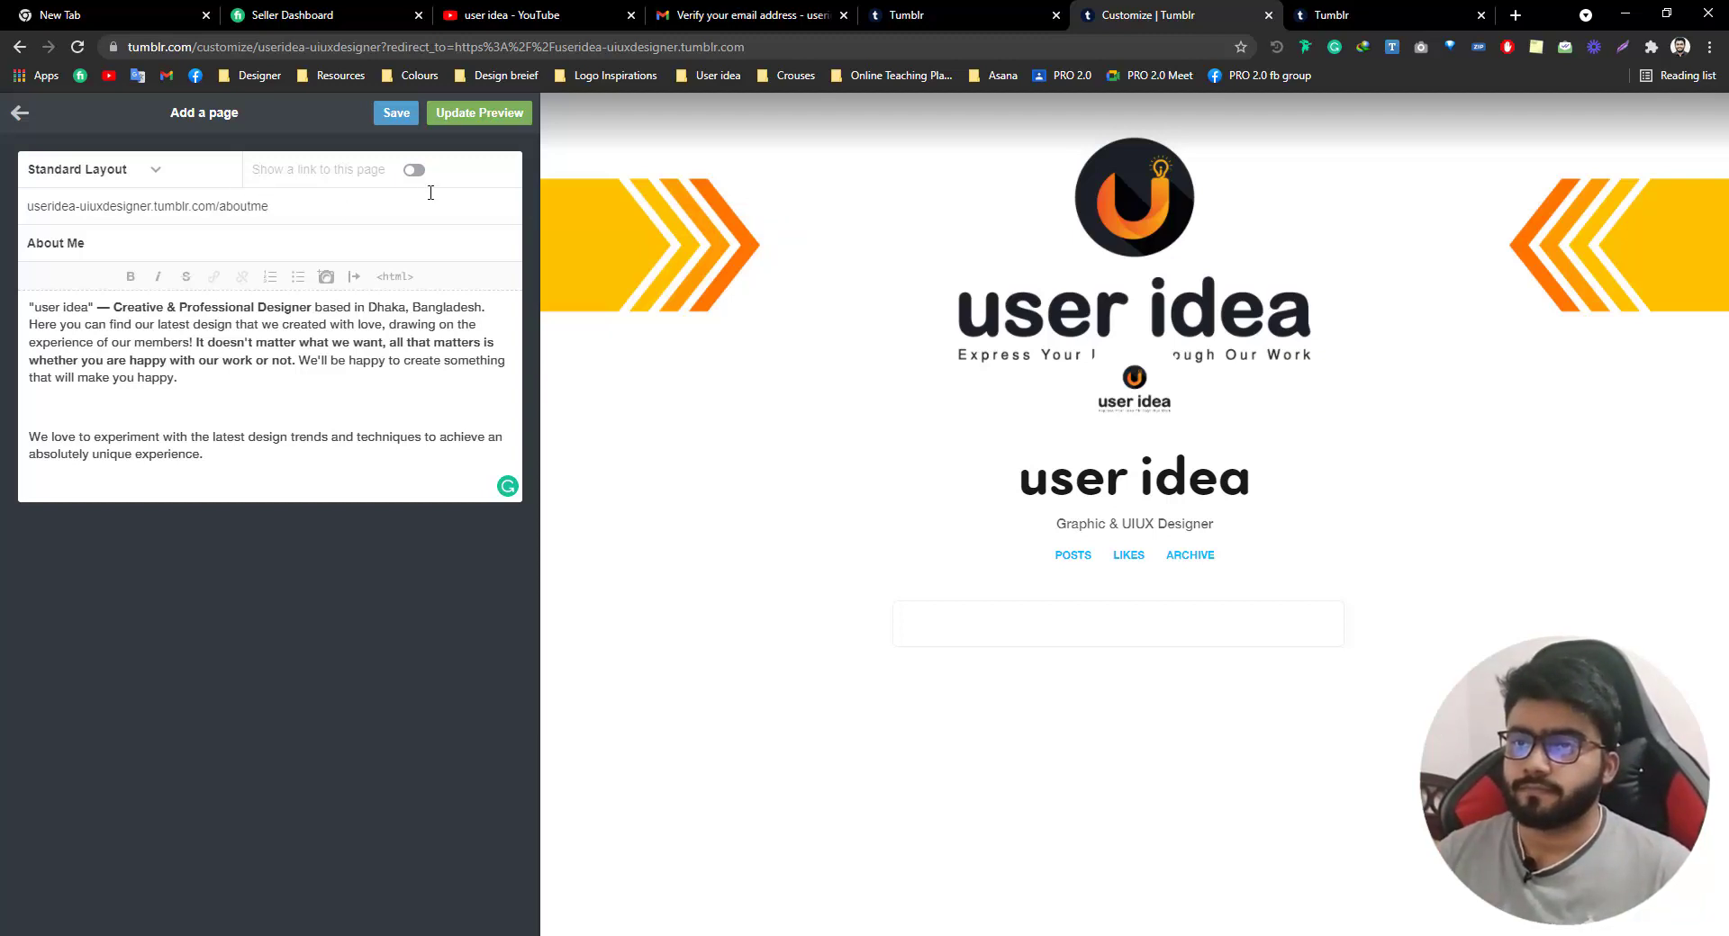
pyautogui.click(393, 114)
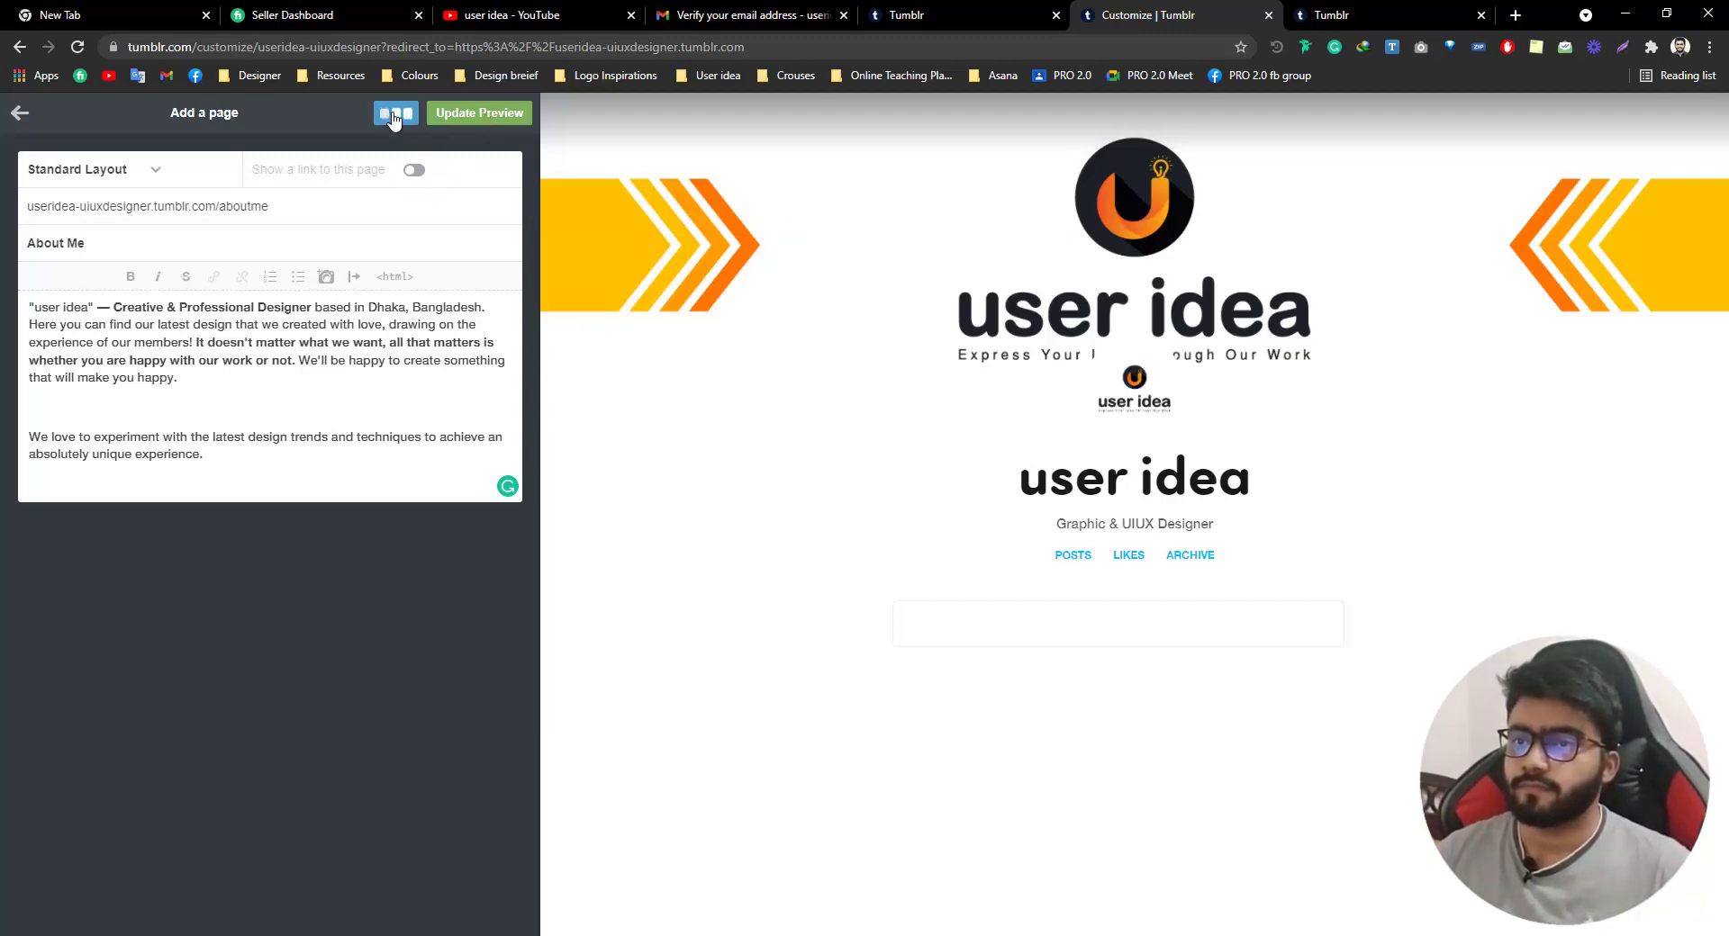
pyautogui.click(468, 123)
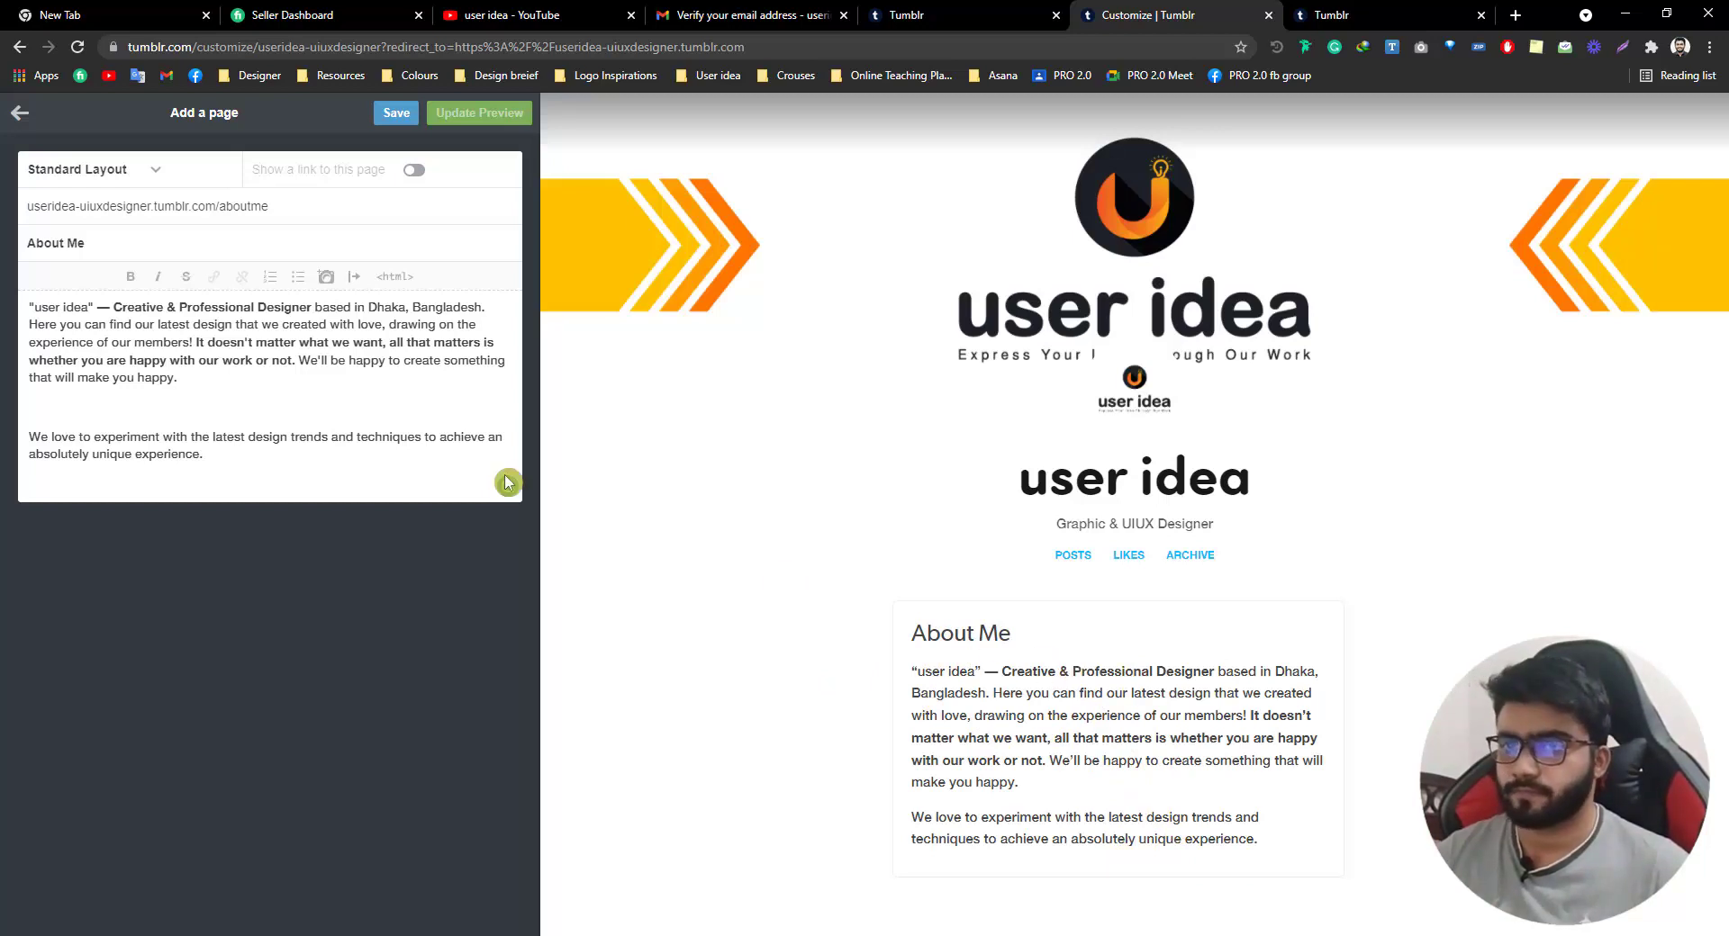
# Try to bold the page title "About Me"
pyautogui.moveTo(90, 242); pyautogui.dragTo(12, 248)
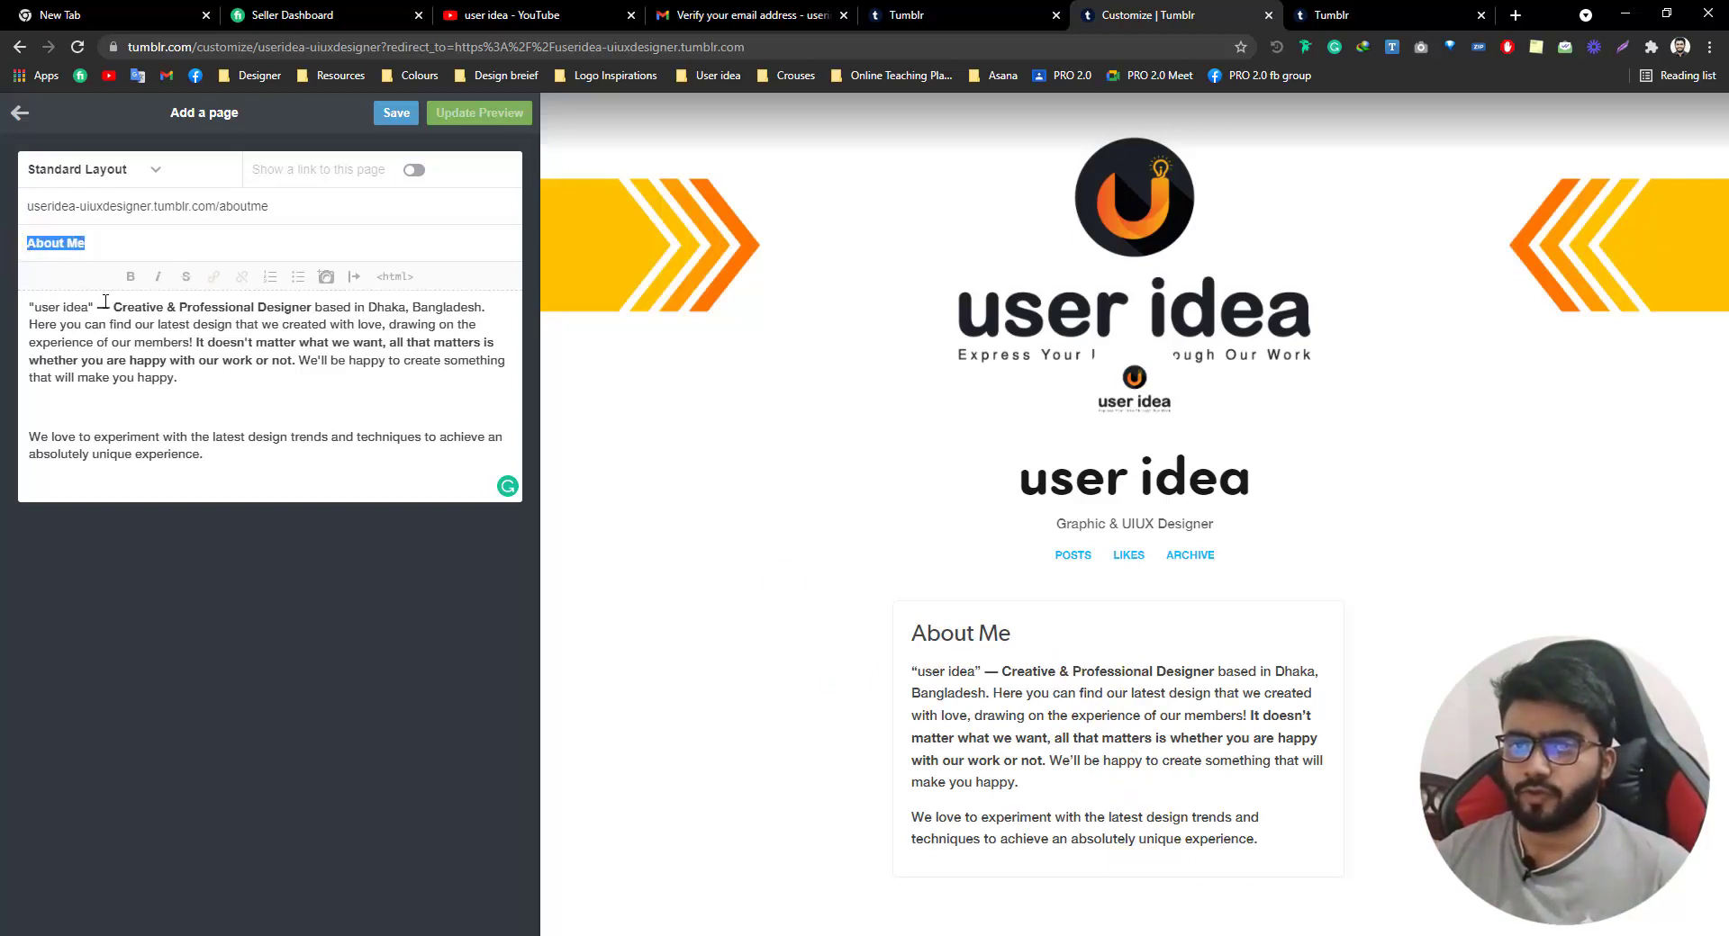
pyautogui.click(130, 282)
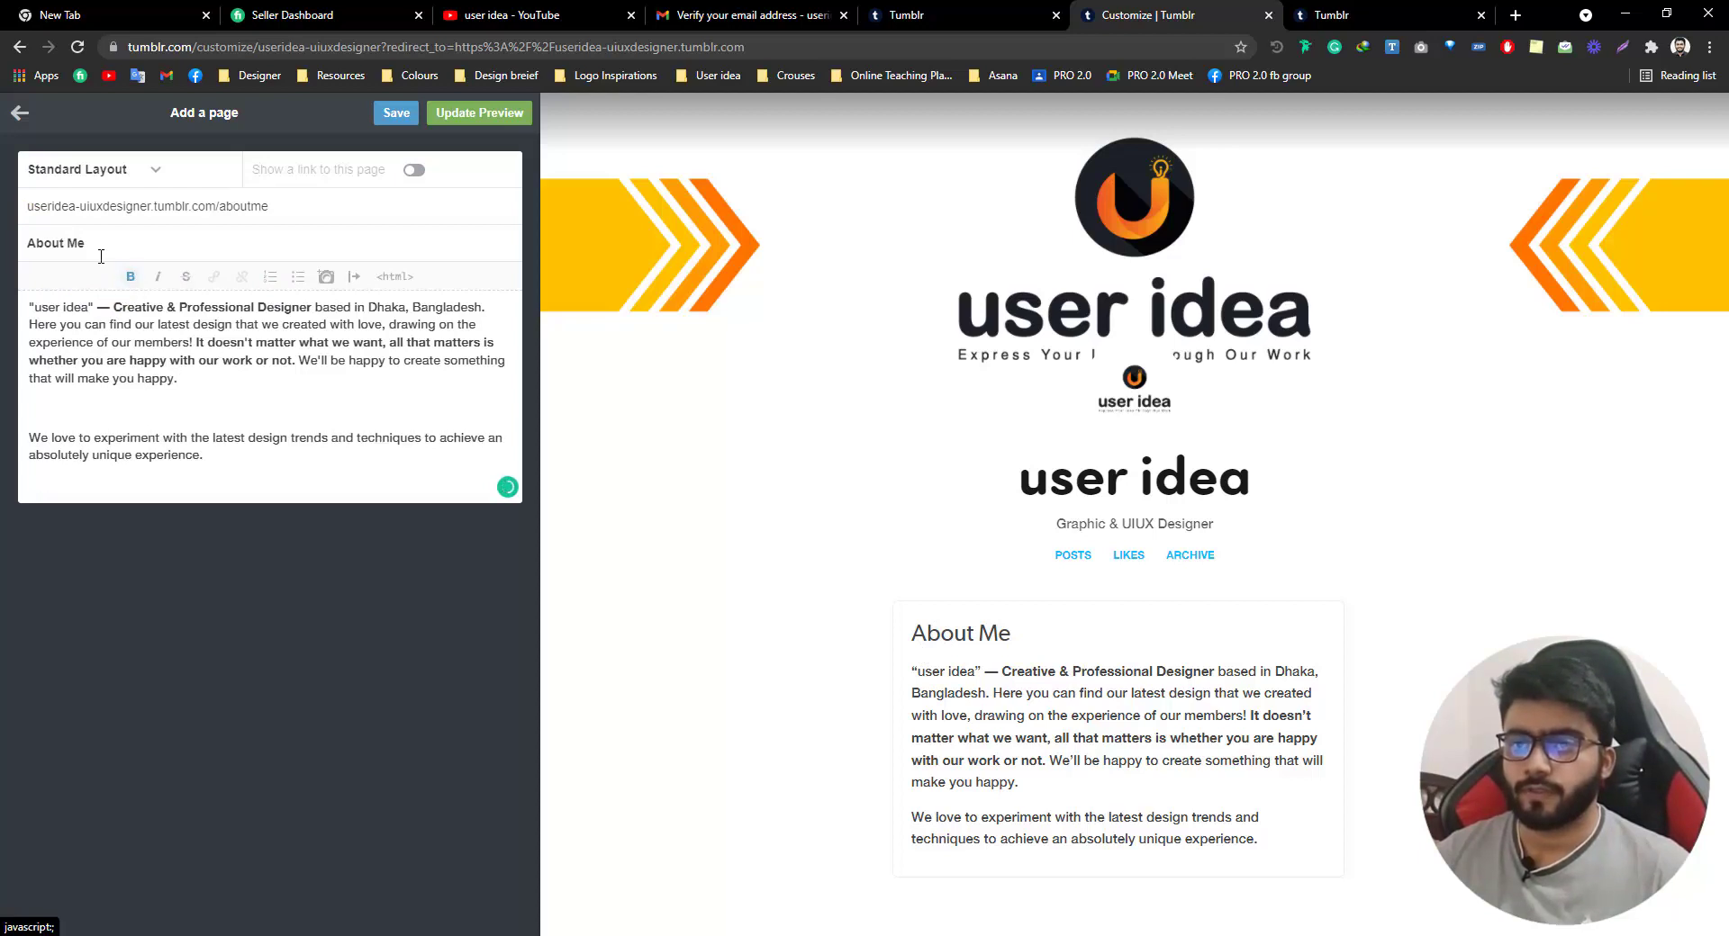
pyautogui.click(117, 243)
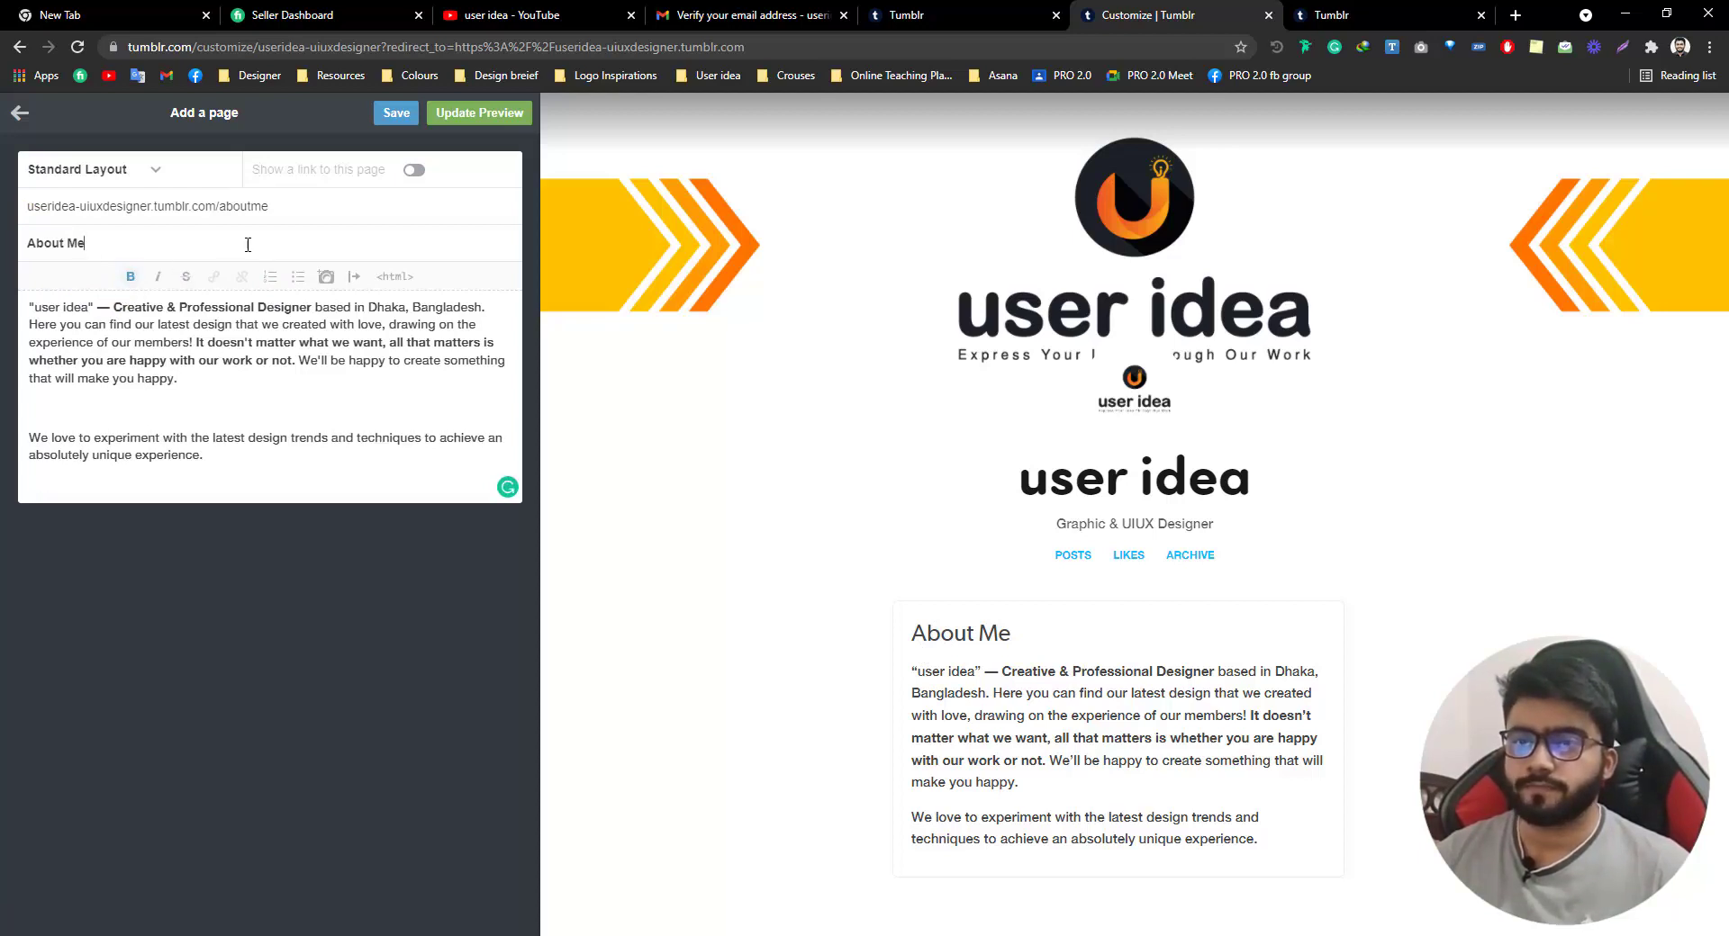
# Save the About Me page and exit the theme editor to the live blog
pyautogui.click(404, 115)
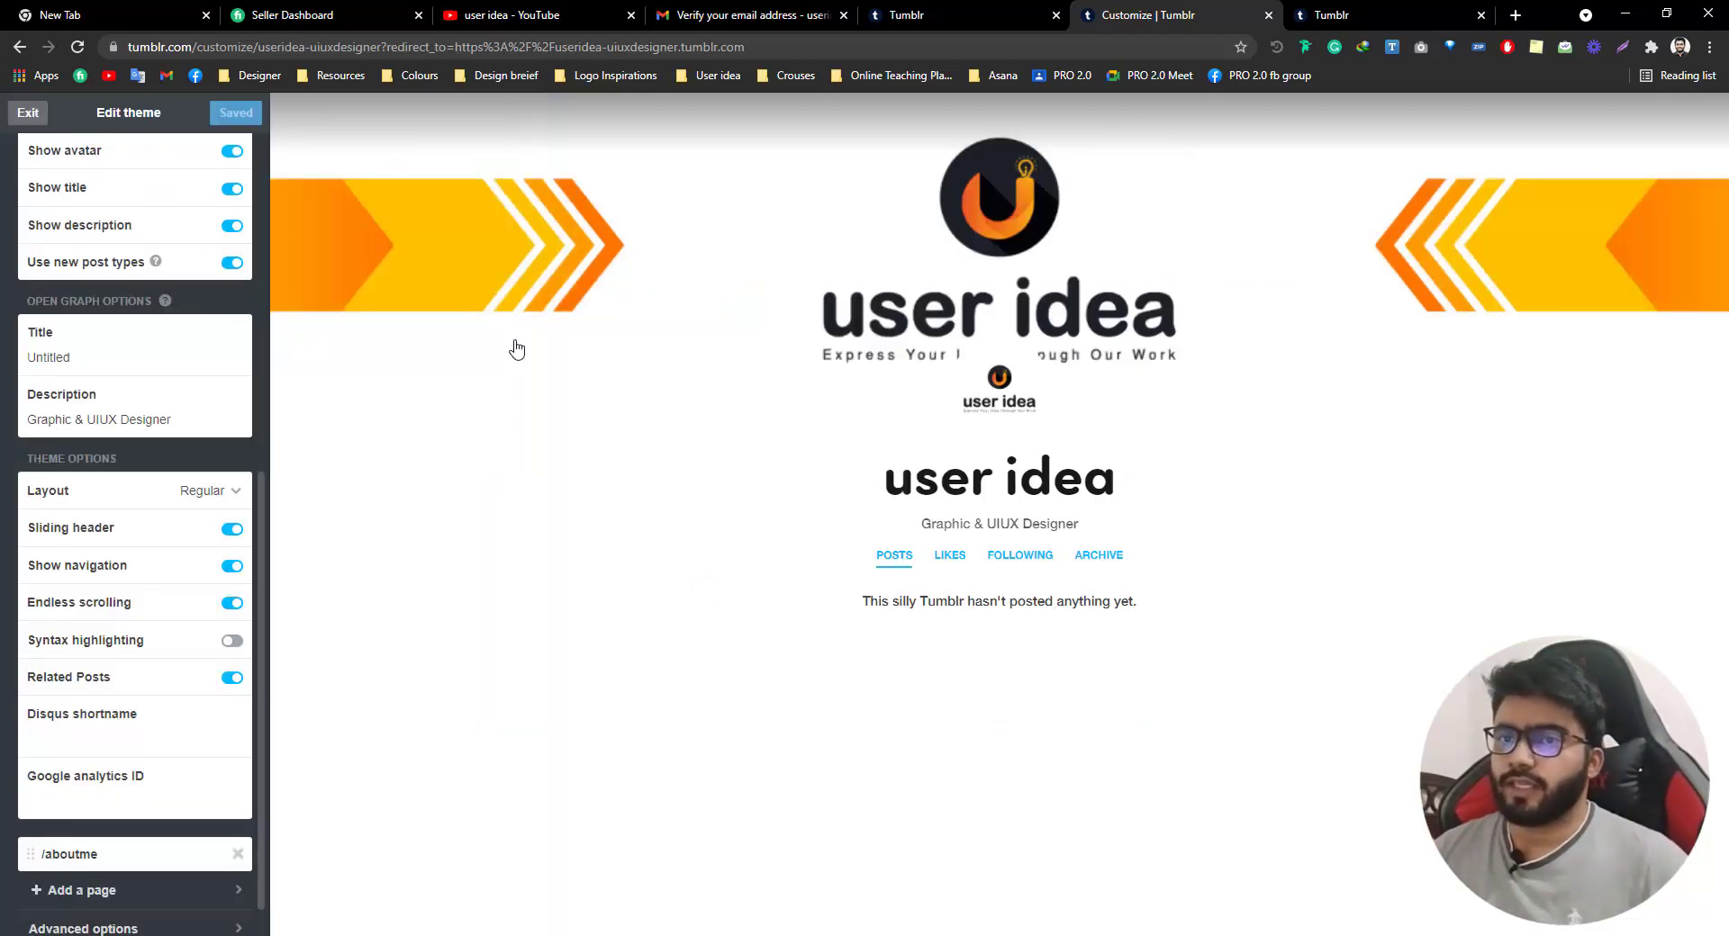
pyautogui.click(27, 113)
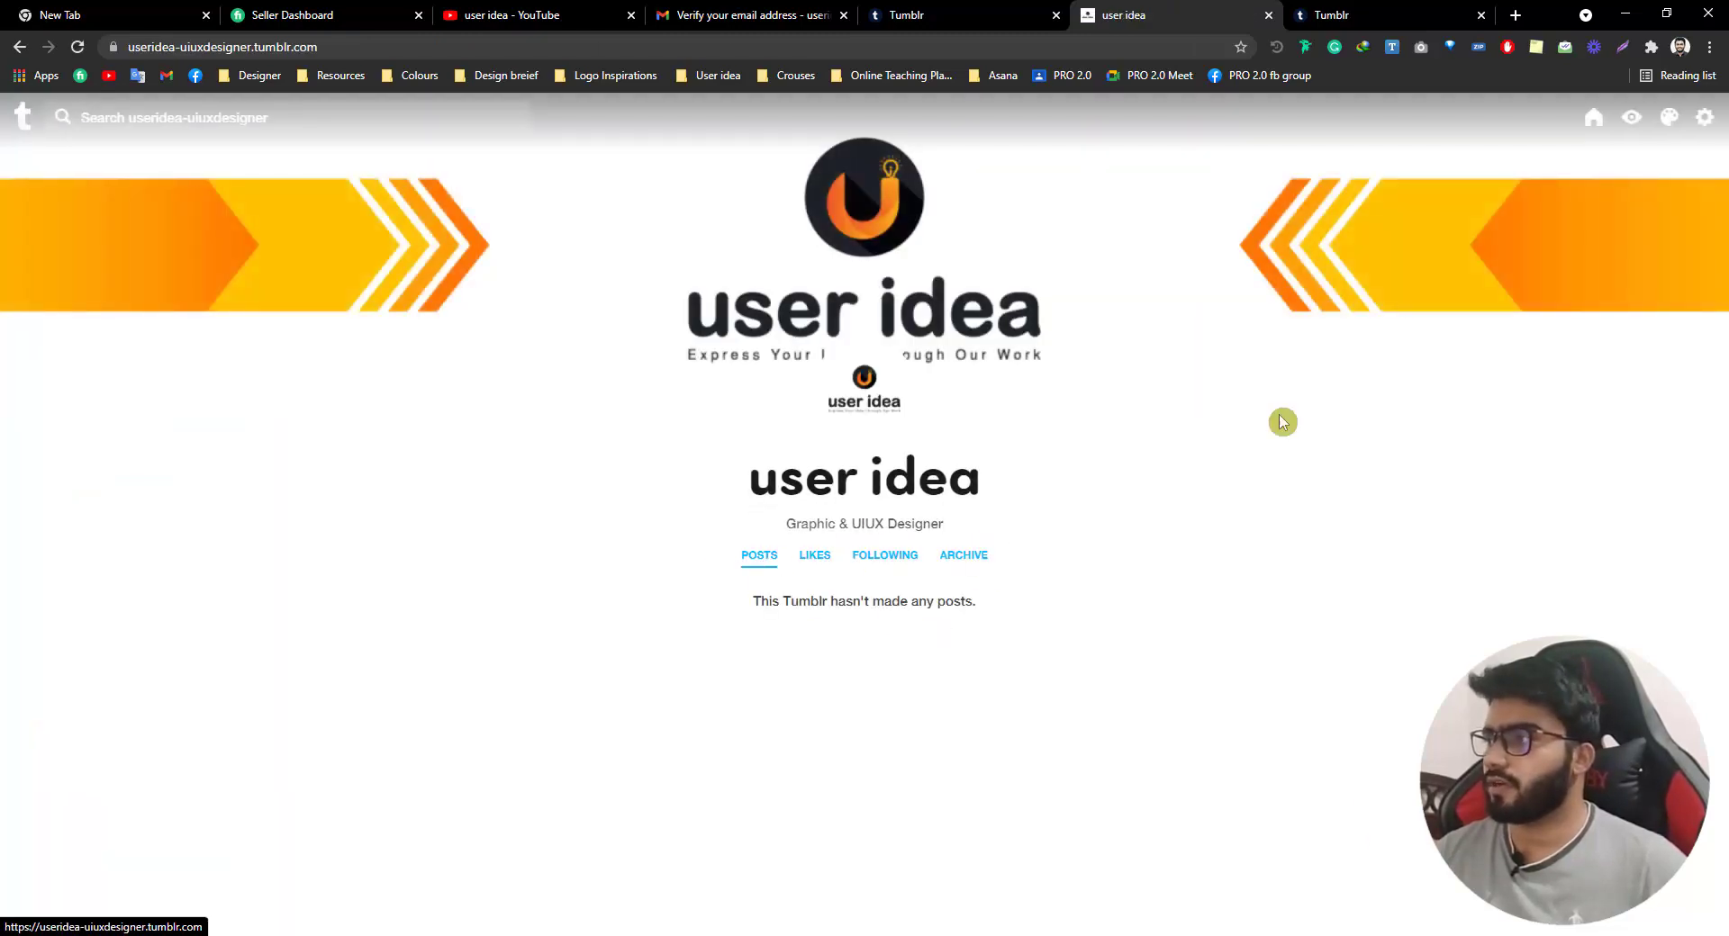
# Open the blog settings and look through the options from username and theme down to visibility and export
pyautogui.click(1704, 121)
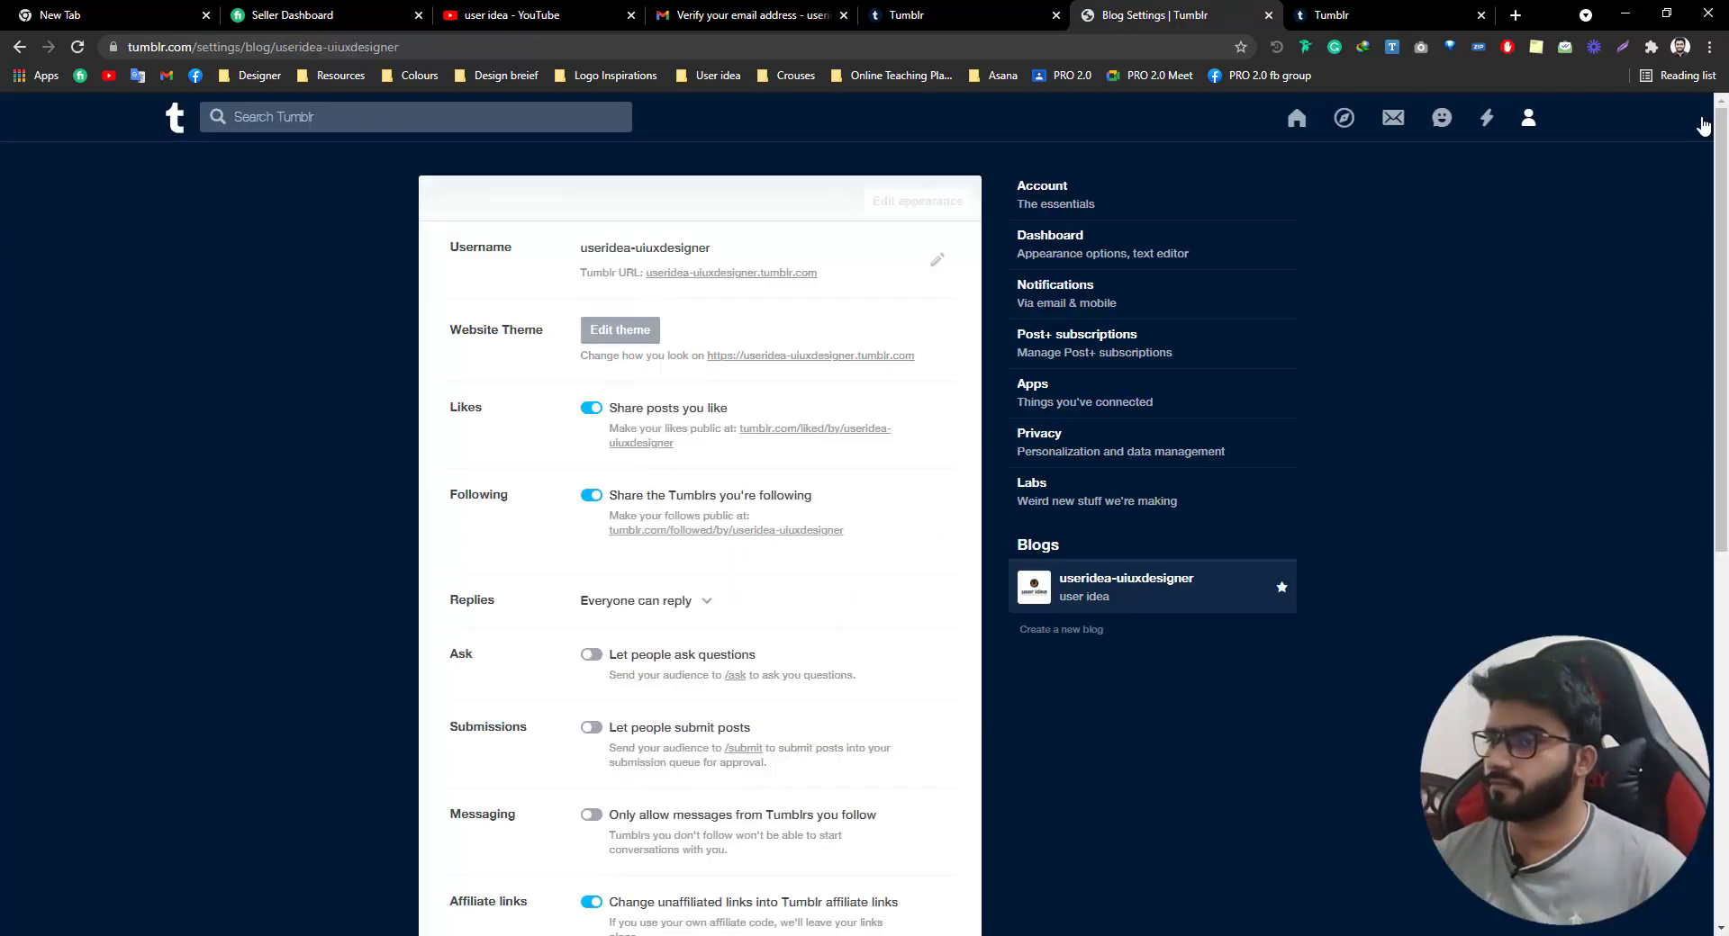
pyautogui.scroll(-2, 627, 491)
pyautogui.scroll(-9, 627, 492)
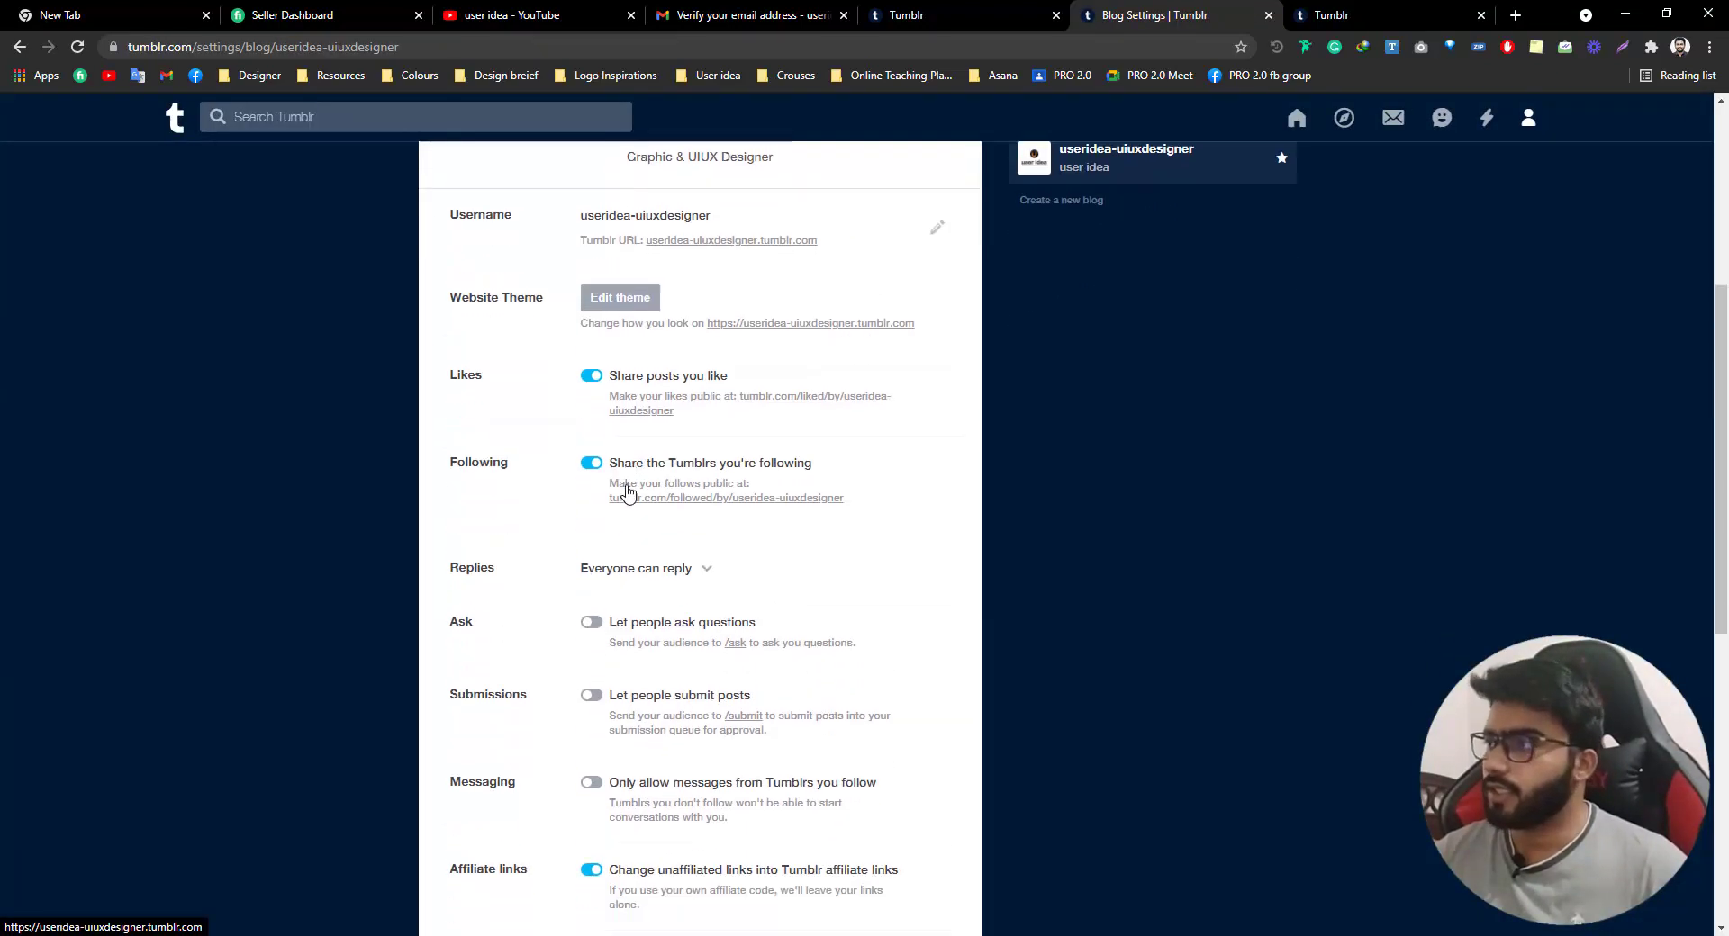
pyautogui.scroll(-2, 621, 657)
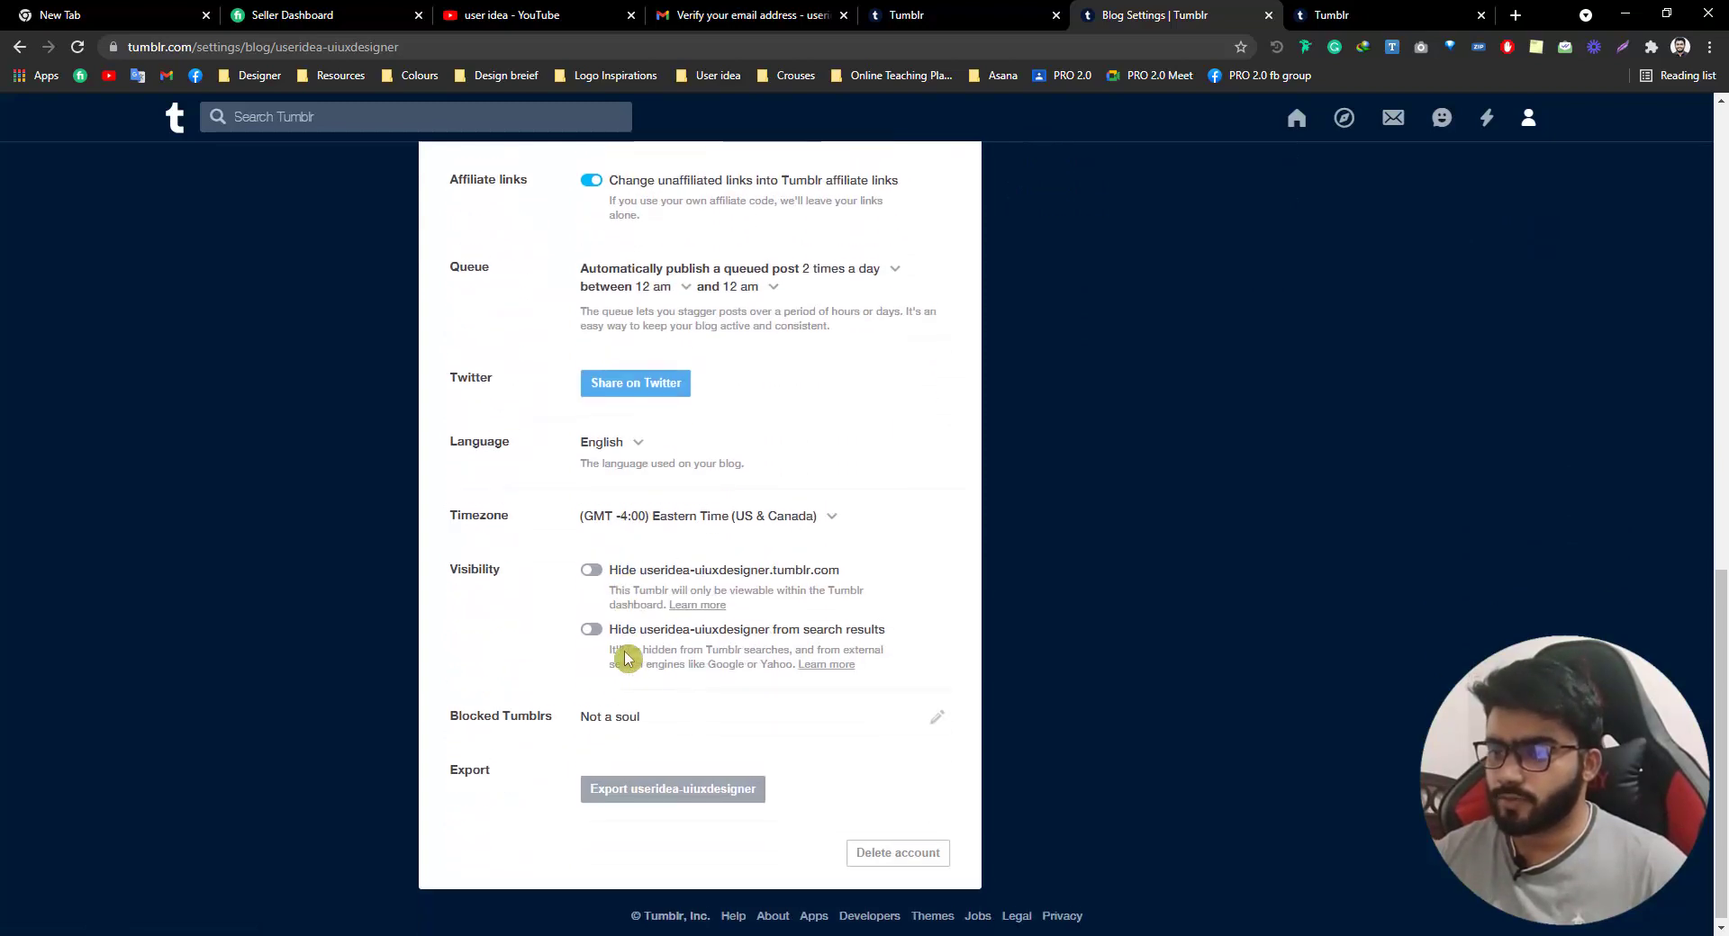
pyautogui.scroll(3, 580, 761)
pyautogui.scroll(9, 581, 761)
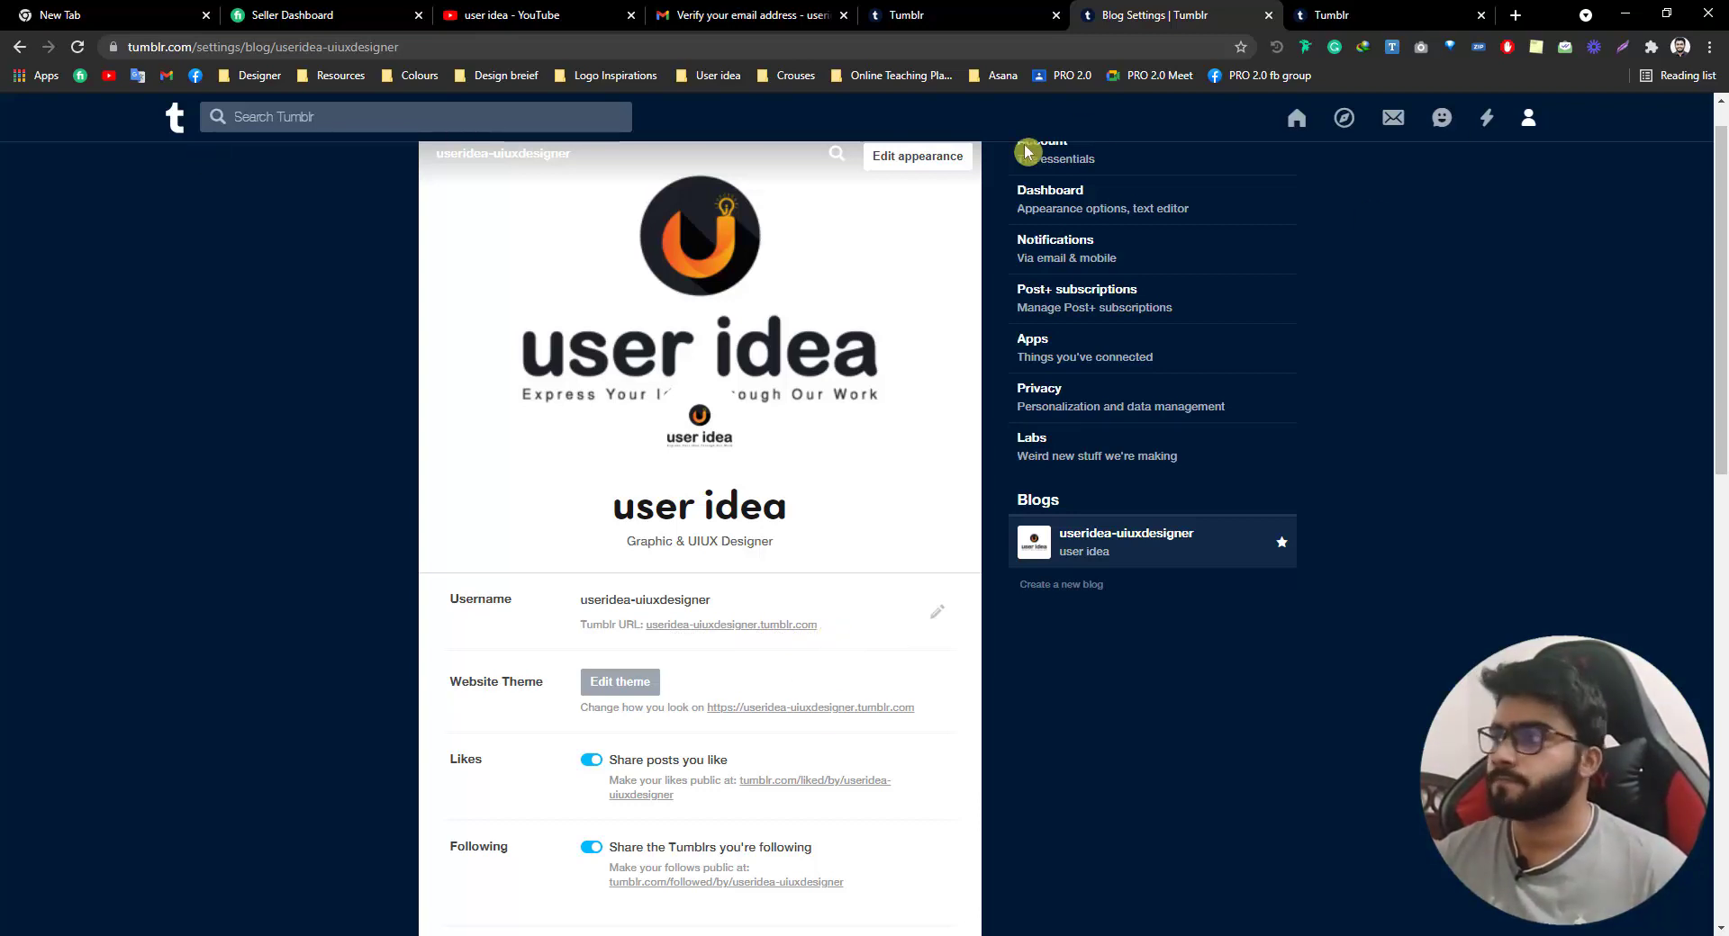
# Open the useridea-uiuxdesigner blog in the Tumblr dashboard from the account's list of Tumblrs
pyautogui.click(1528, 122)
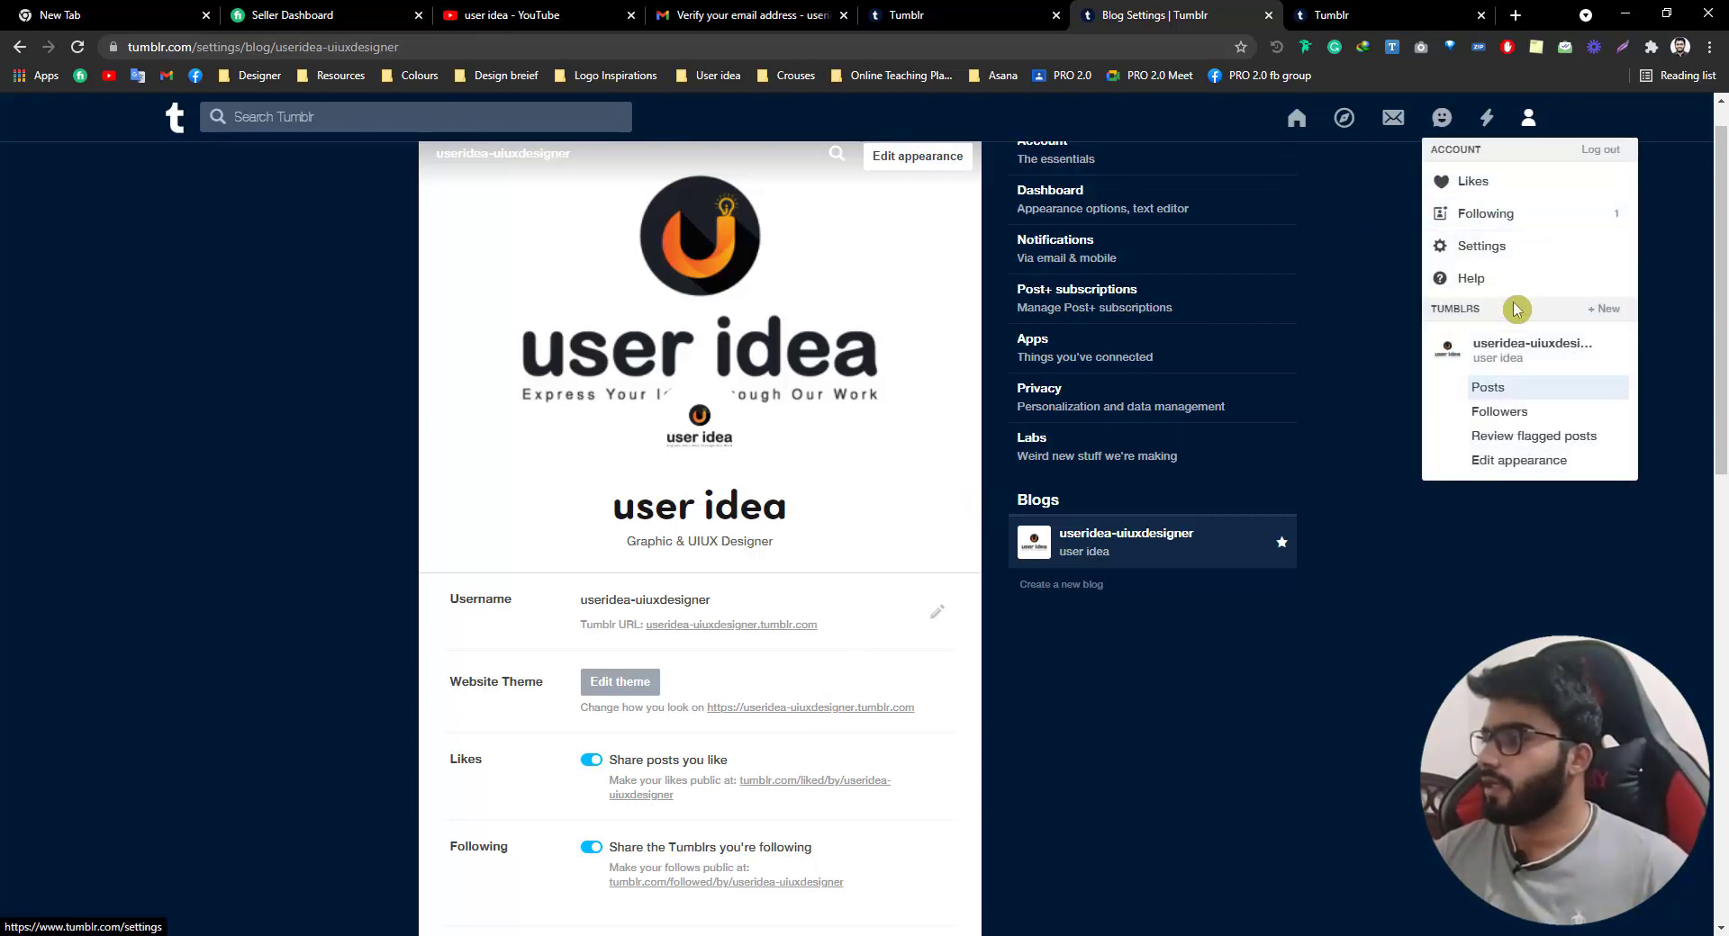
pyautogui.click(1531, 351)
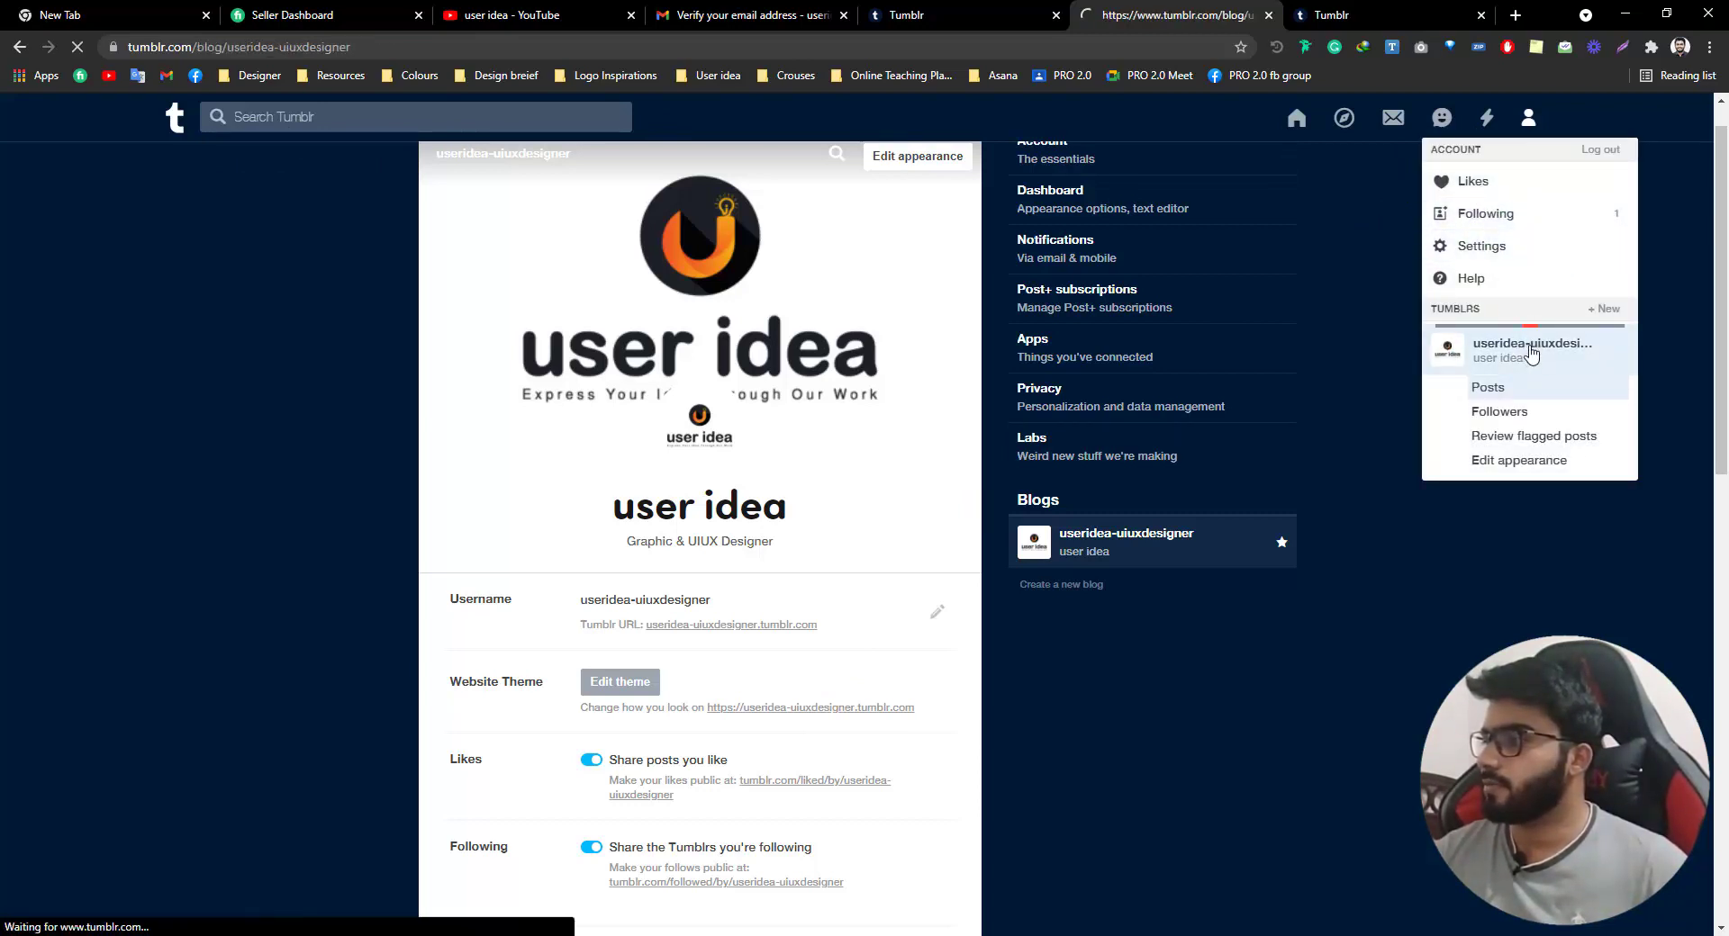